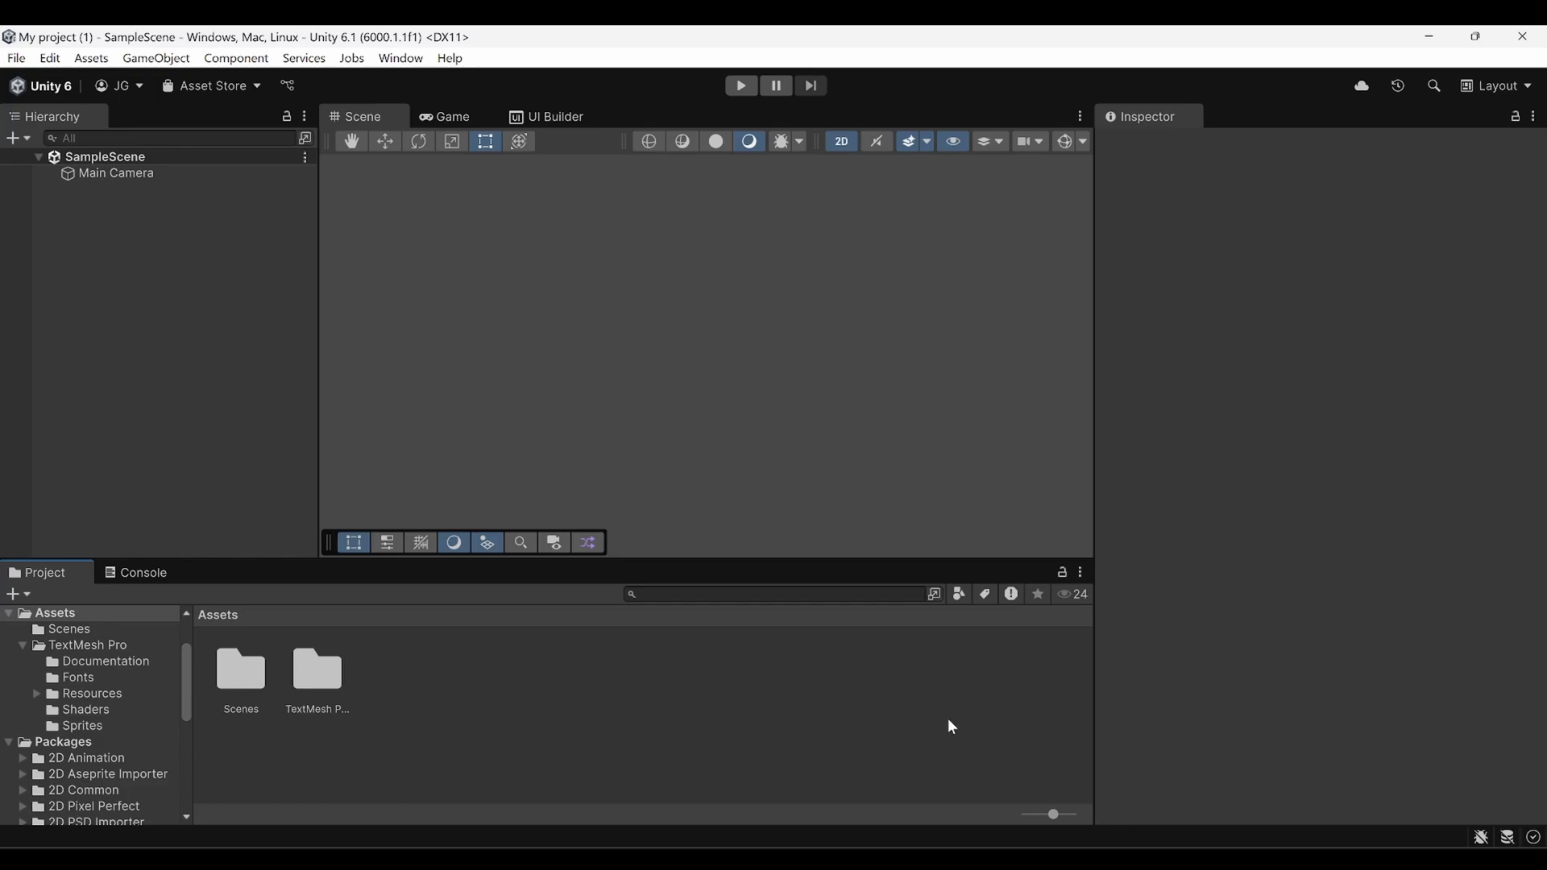
Open the Package Manager on My Assets and view the Visual Novel Engine package details.
{"action": "left_click", "coordinate": [410, 61]}
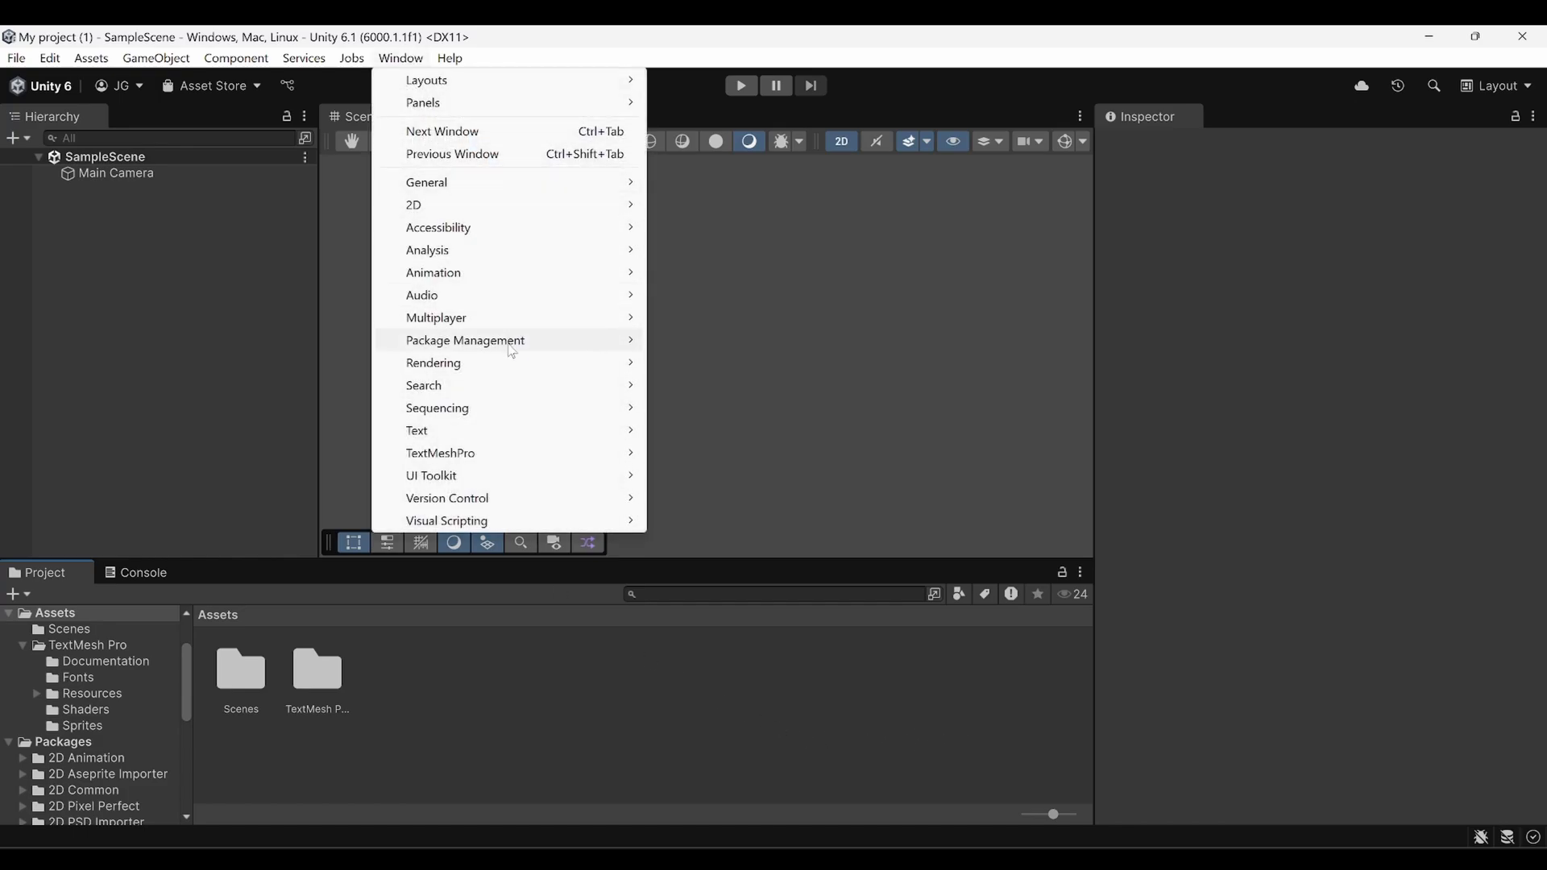
{"action": "mouse_move", "coordinate": [568, 339]}
{"action": "left_click", "coordinate": [730, 342]}
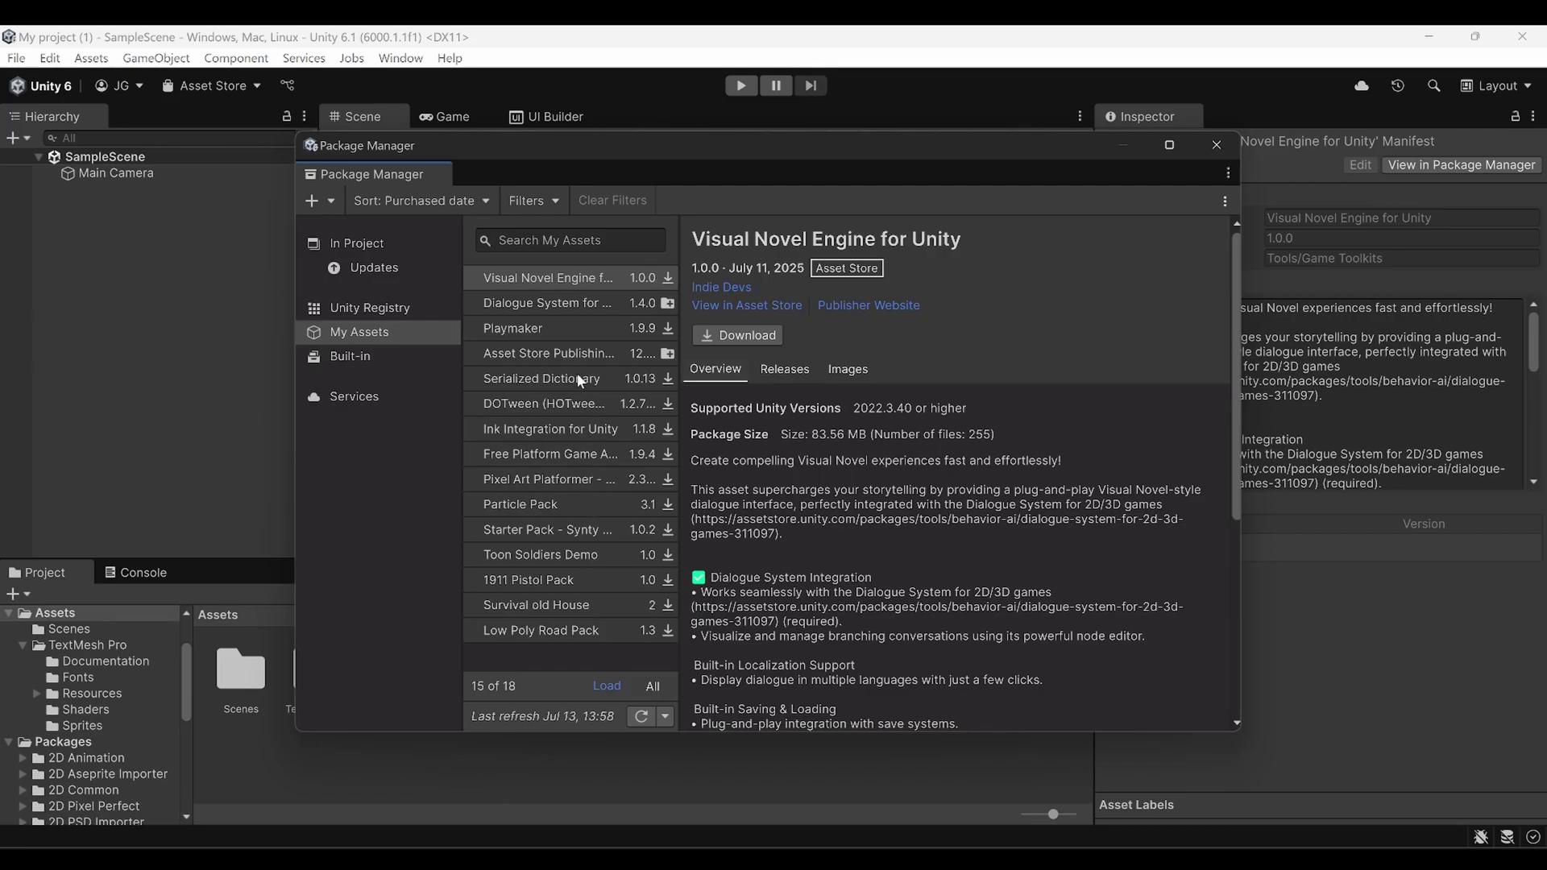
{"action": "left_click", "coordinate": [491, 282]}
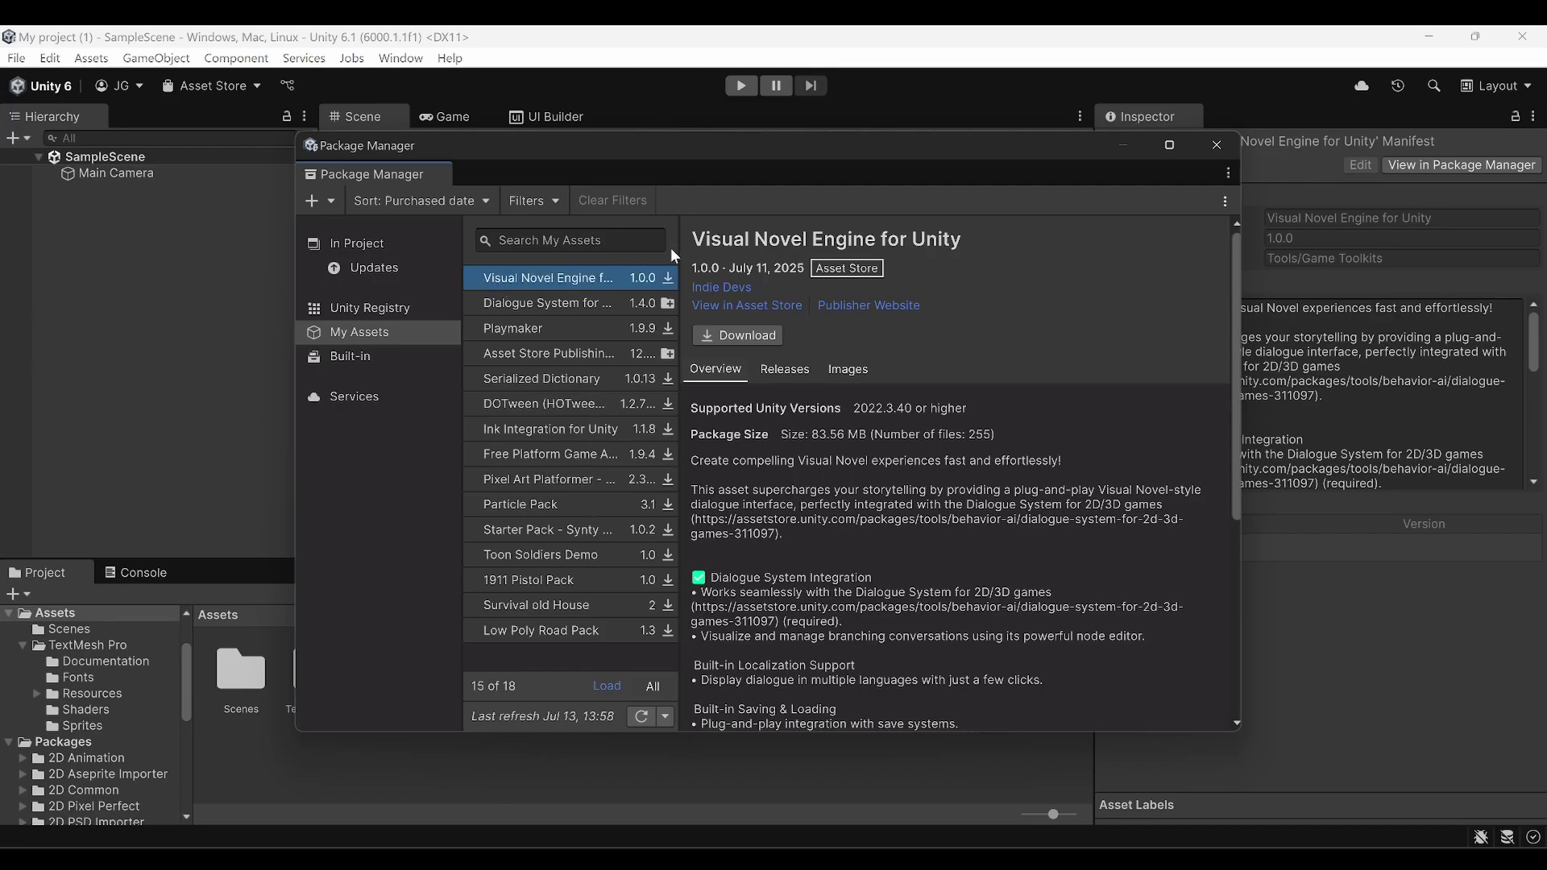
{"action": "left_click_drag", "start_coordinate": [694, 242], "coordinate": [988, 246]}
{"action": "left_click", "coordinate": [993, 253]}
Import Dialogue System for 2D/3D games 1.4.0 into the project.
{"action": "left_click", "coordinate": [562, 310]}
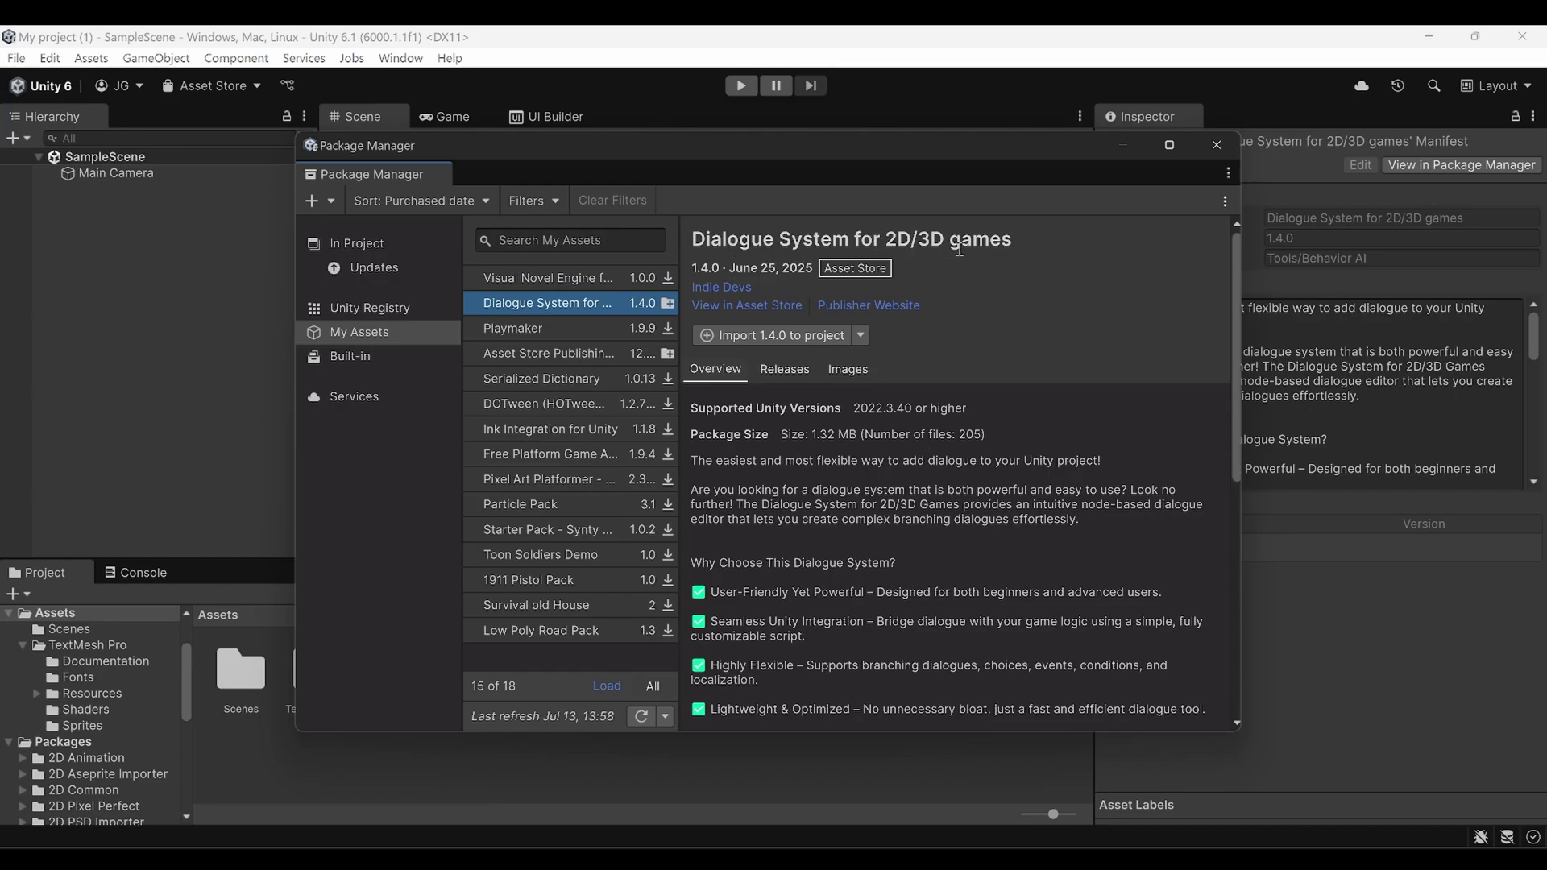
{"action": "left_click", "coordinate": [567, 282]}
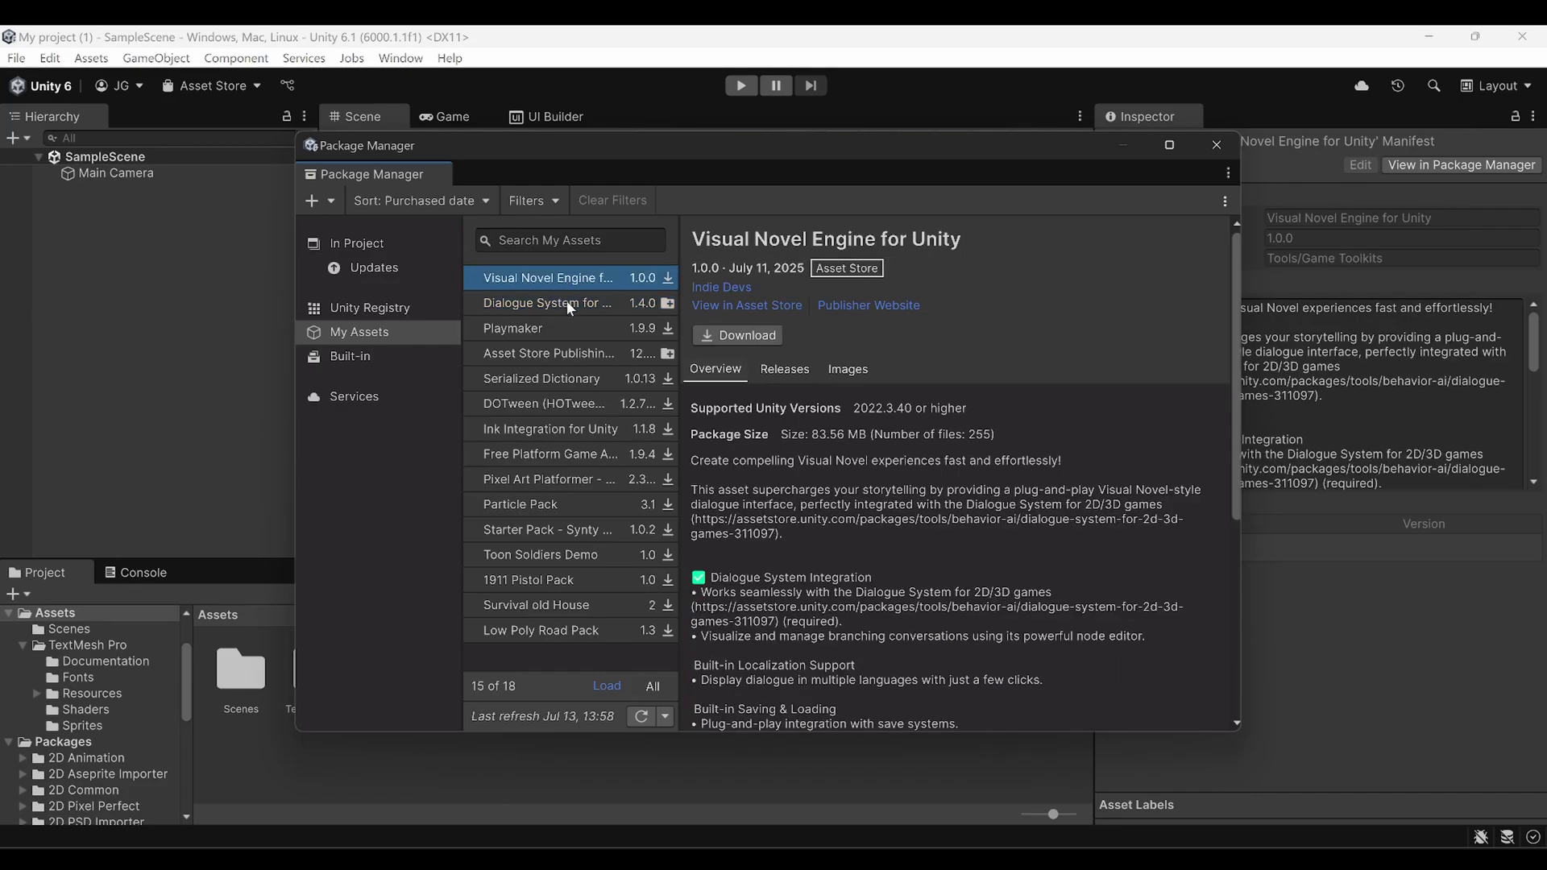
{"action": "left_click", "coordinate": [569, 306]}
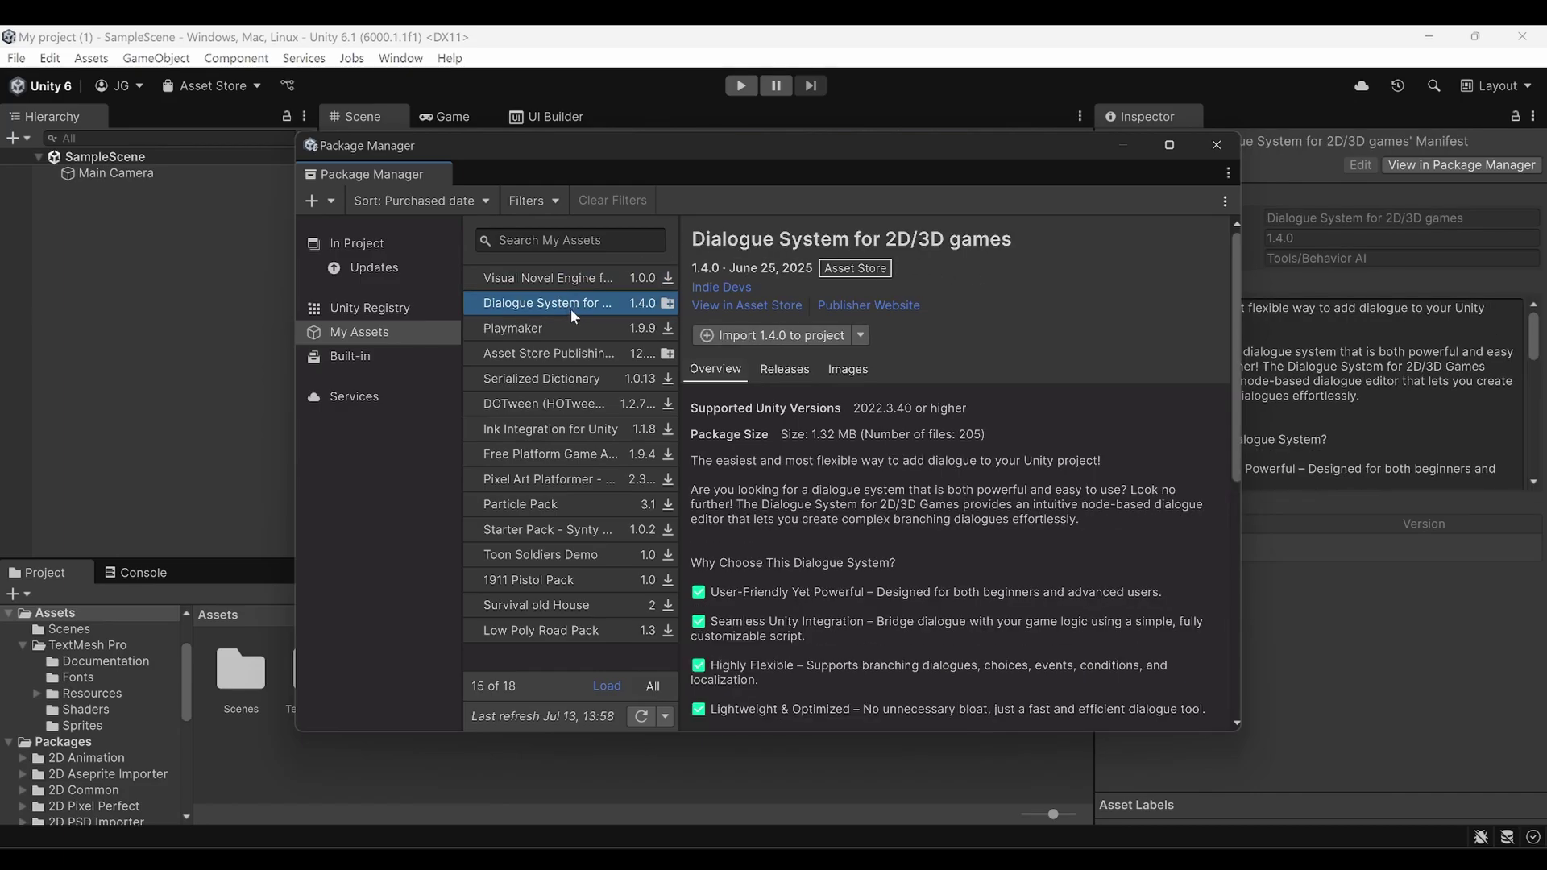
{"action": "left_click", "coordinate": [781, 337]}
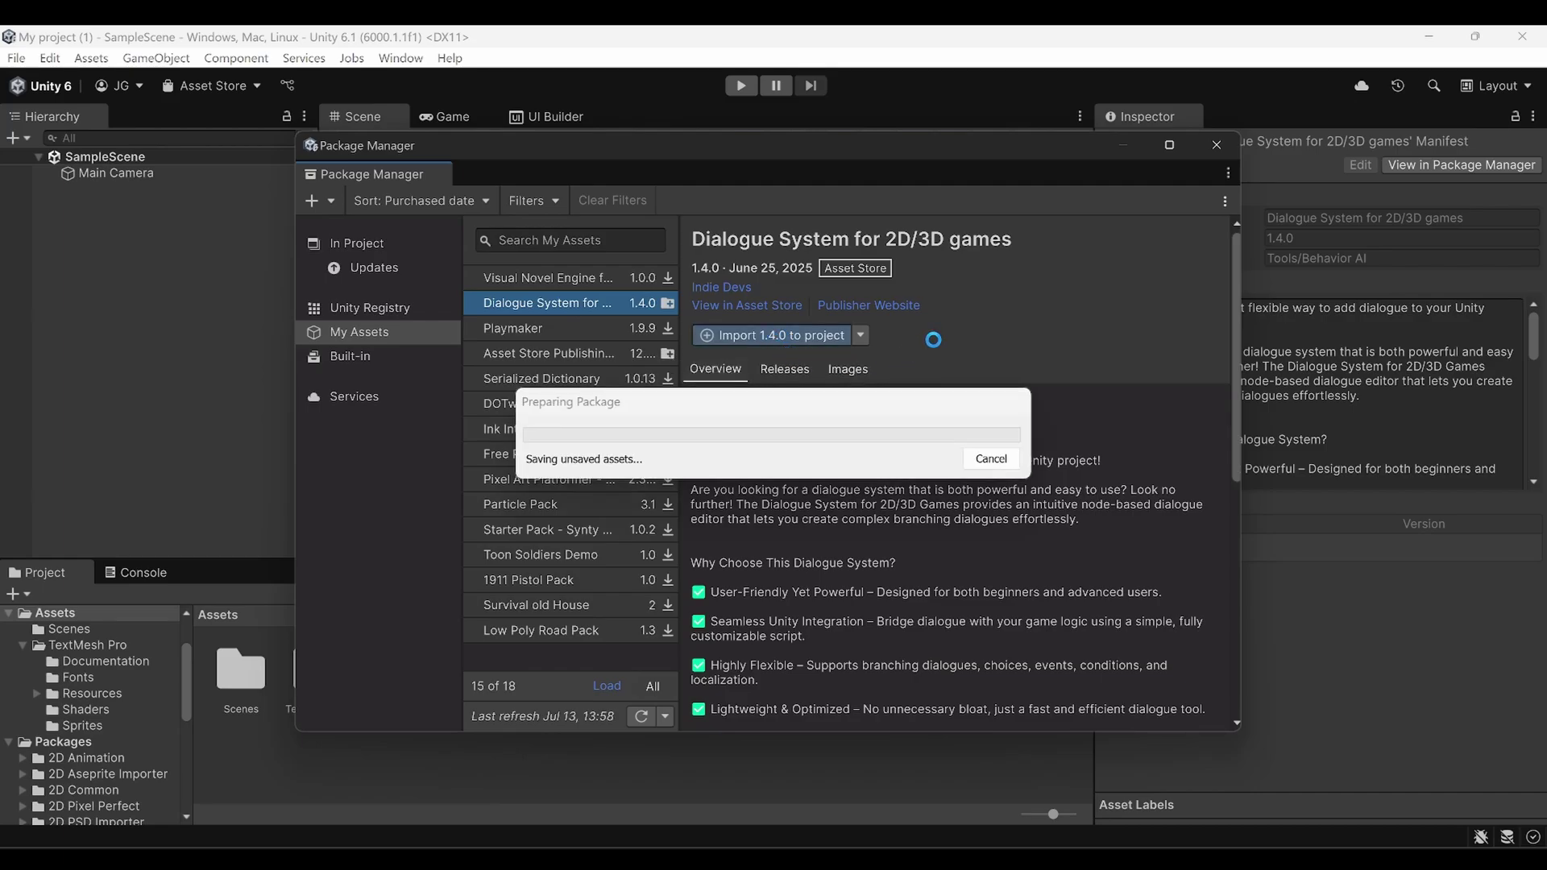
{"action": "left_click", "coordinate": [1079, 706]}
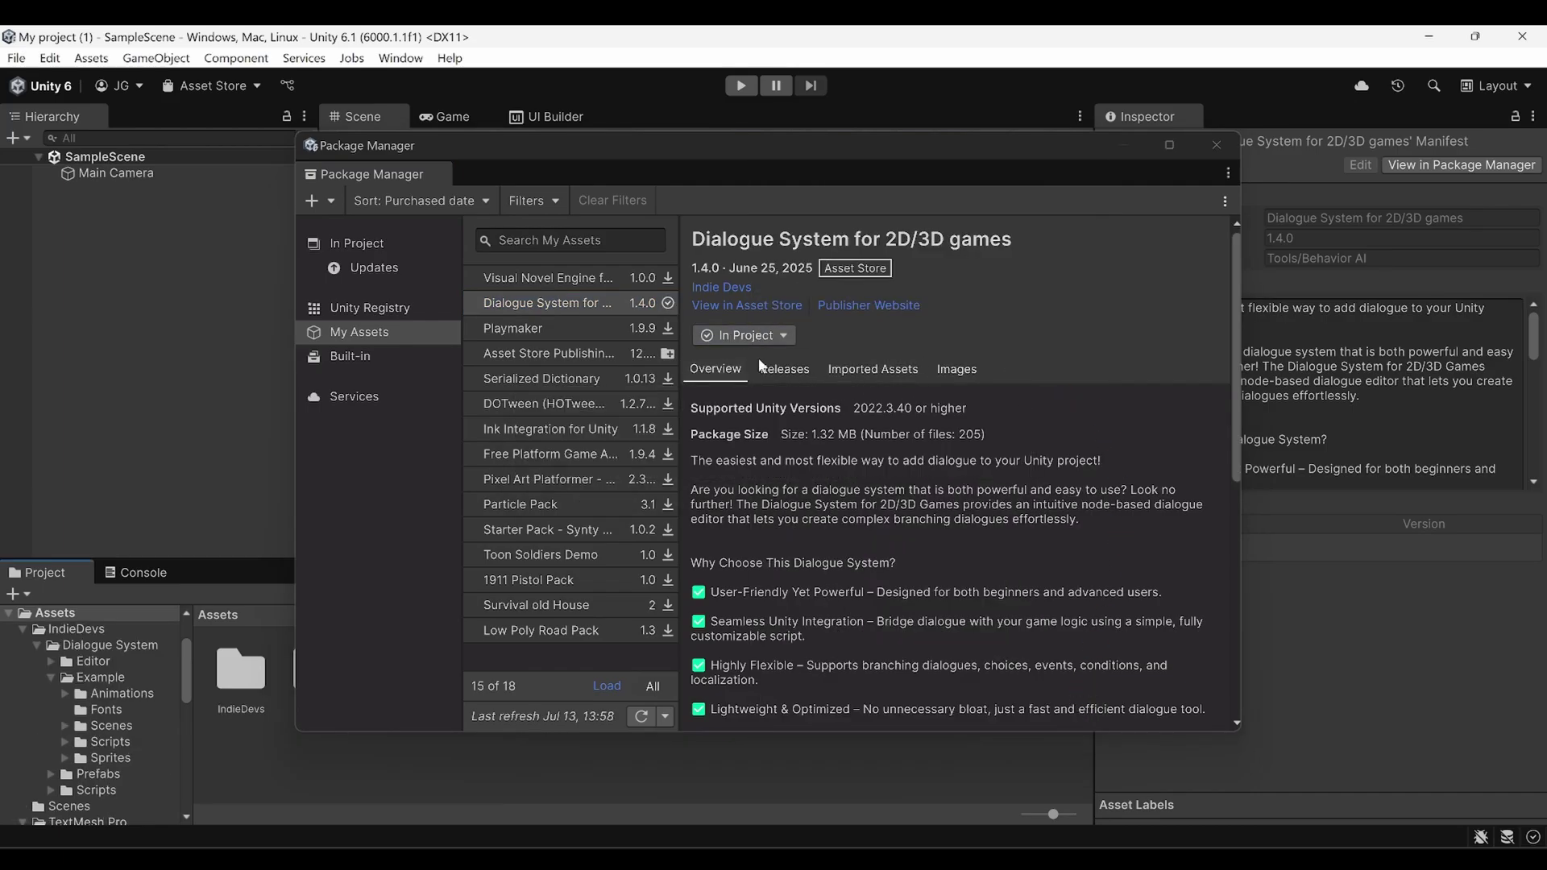
Download Visual Novel Engine for Unity, import version 1.0.0, and close the Package Manager.
{"action": "left_click", "coordinate": [492, 284]}
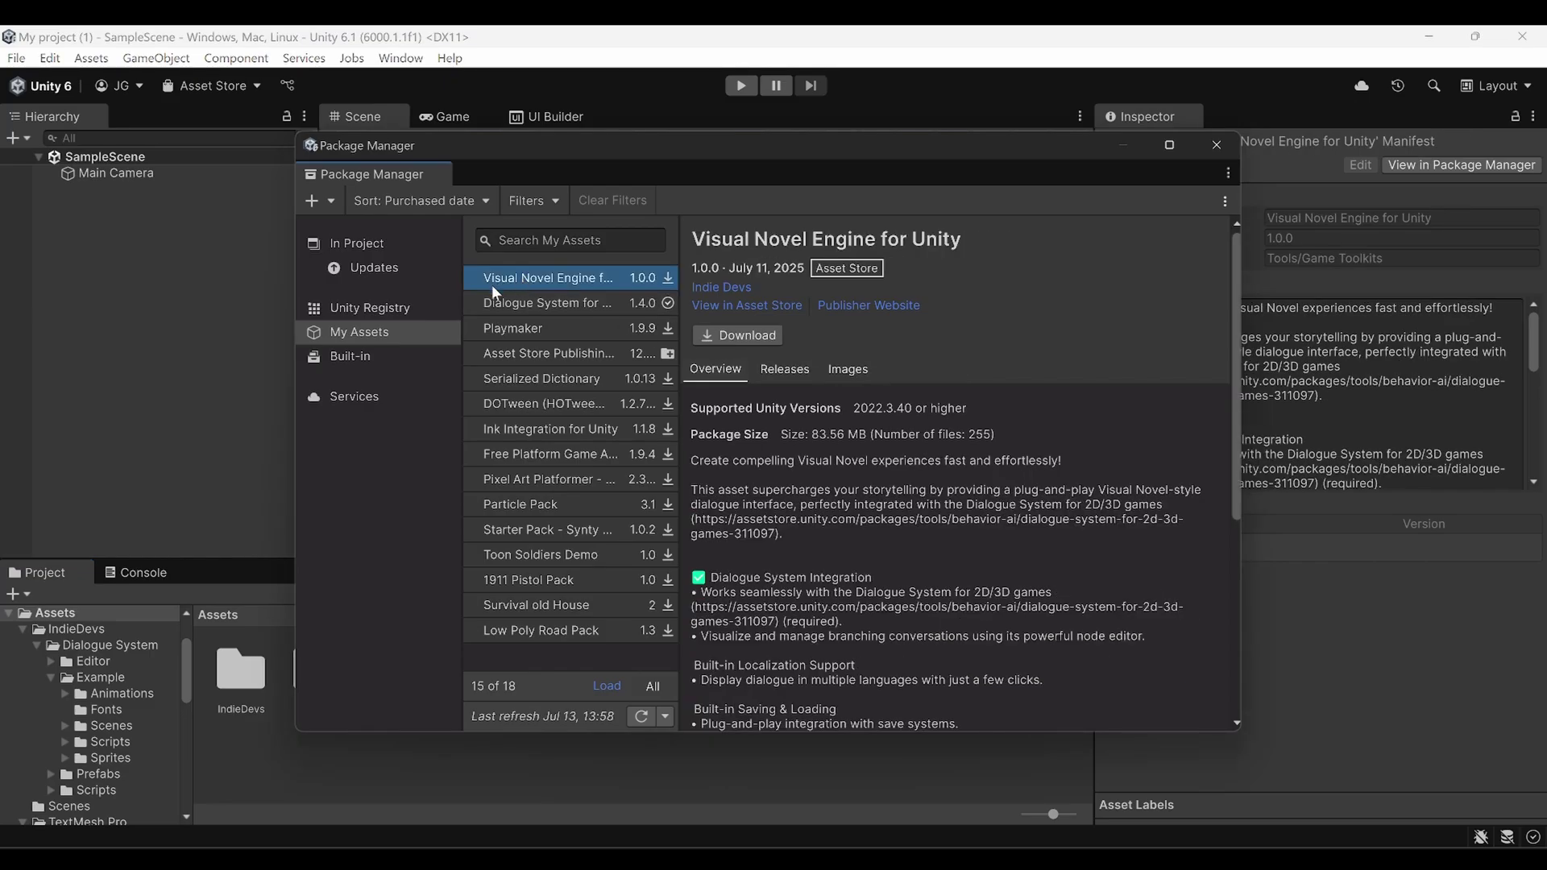
{"action": "left_click", "coordinate": [748, 341]}
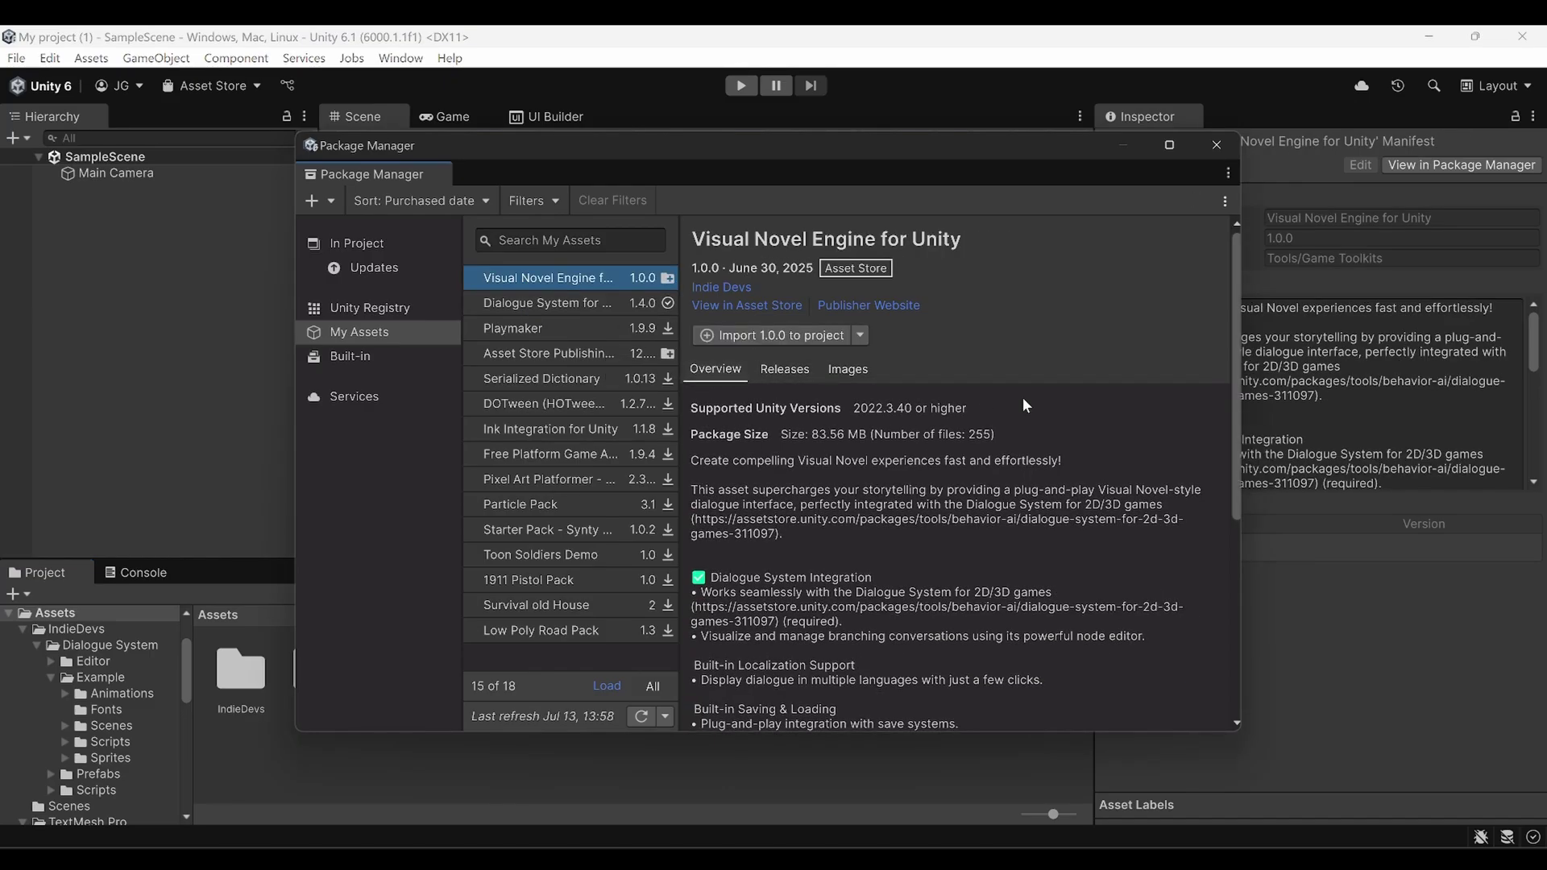
{"action": "left_click", "coordinate": [782, 333]}
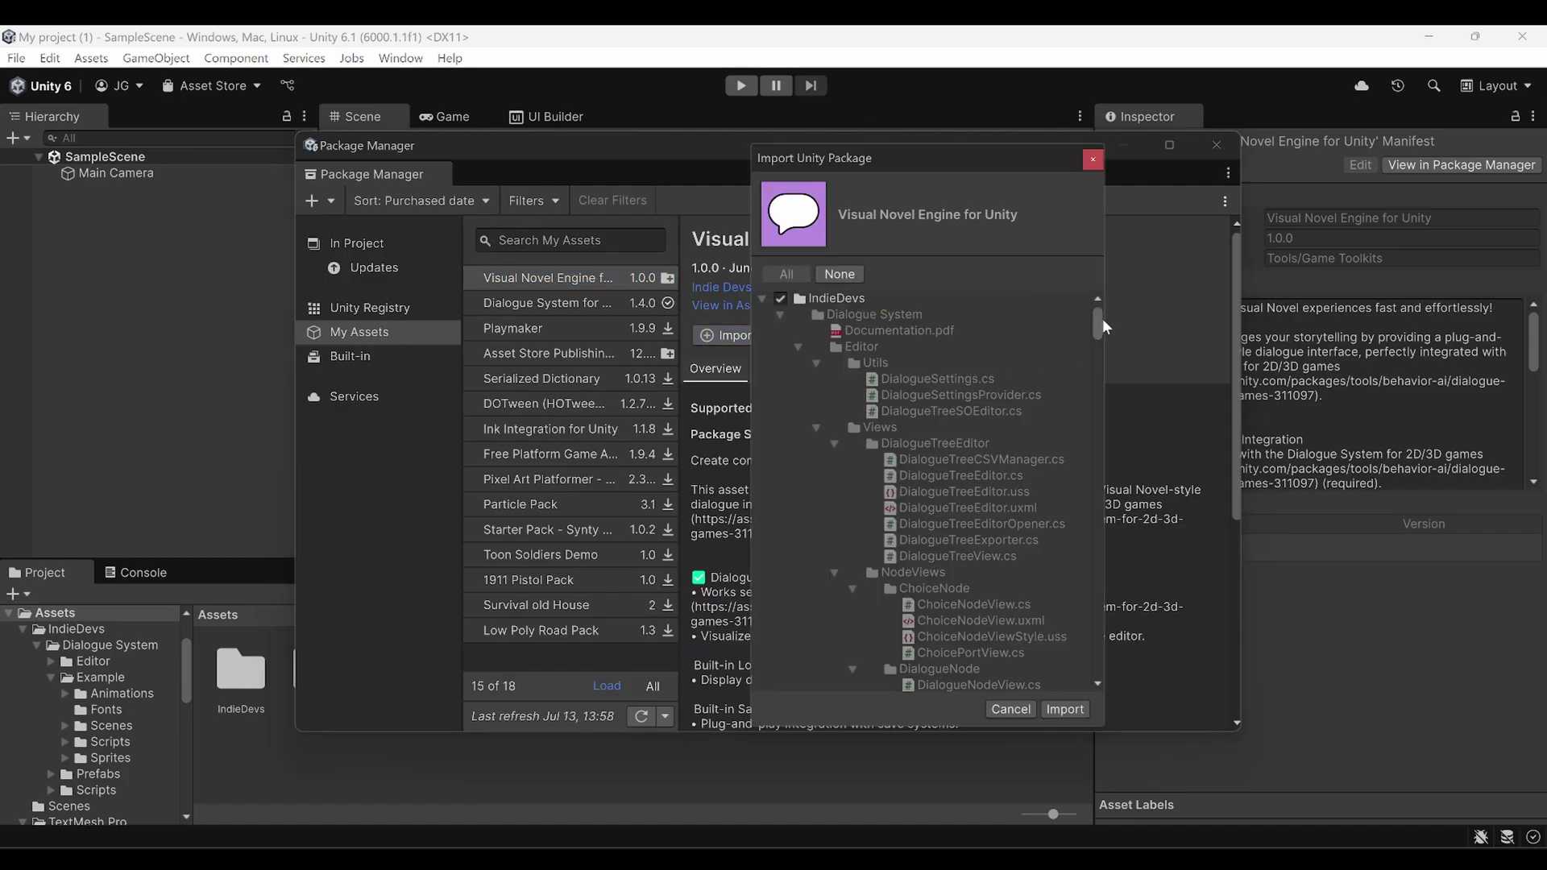
{"action": "left_click_drag", "start_coordinate": [1097, 322], "coordinate": [1117, 253]}
{"action": "left_click", "coordinate": [1065, 709]}
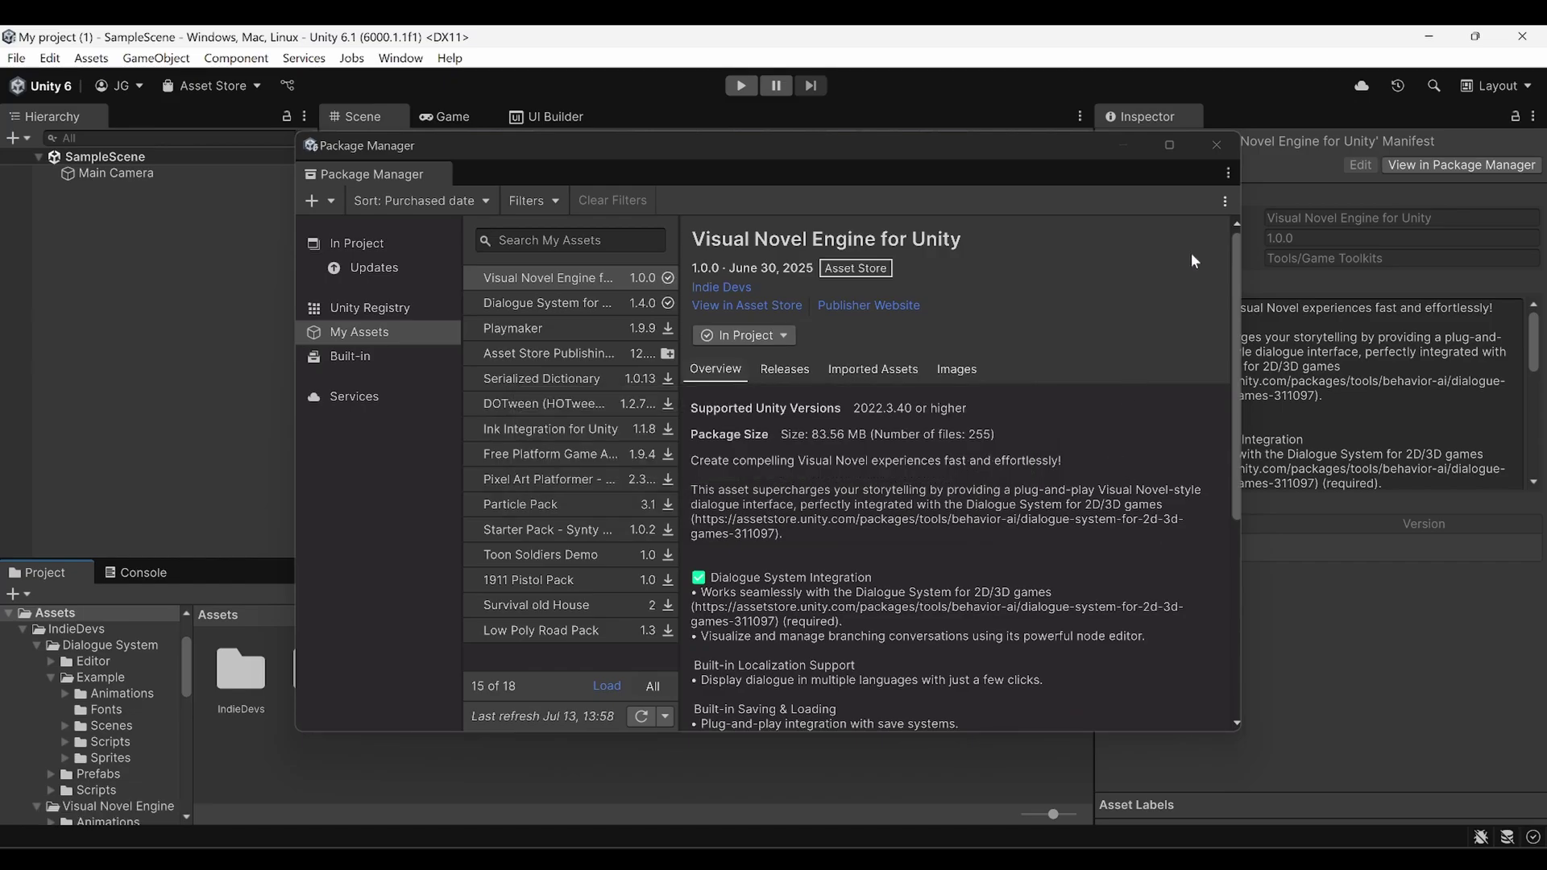
{"action": "left_click", "coordinate": [1216, 146]}
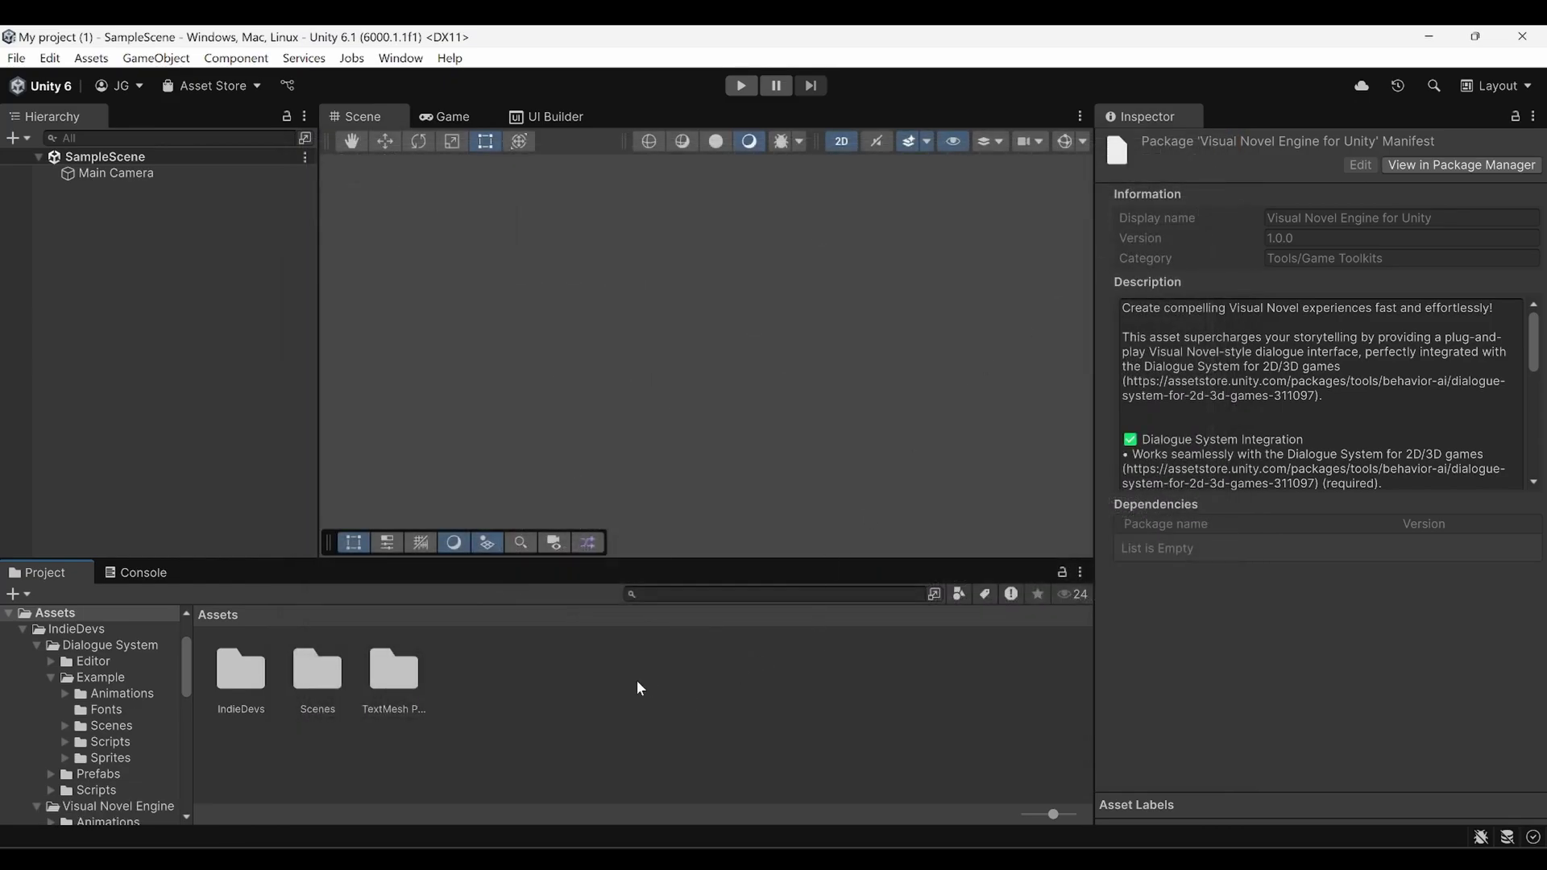
Navigate the Project window through IndieDevs and Visual Novel Engine into the Example folder.
{"action": "double_click", "coordinate": [242, 677]}
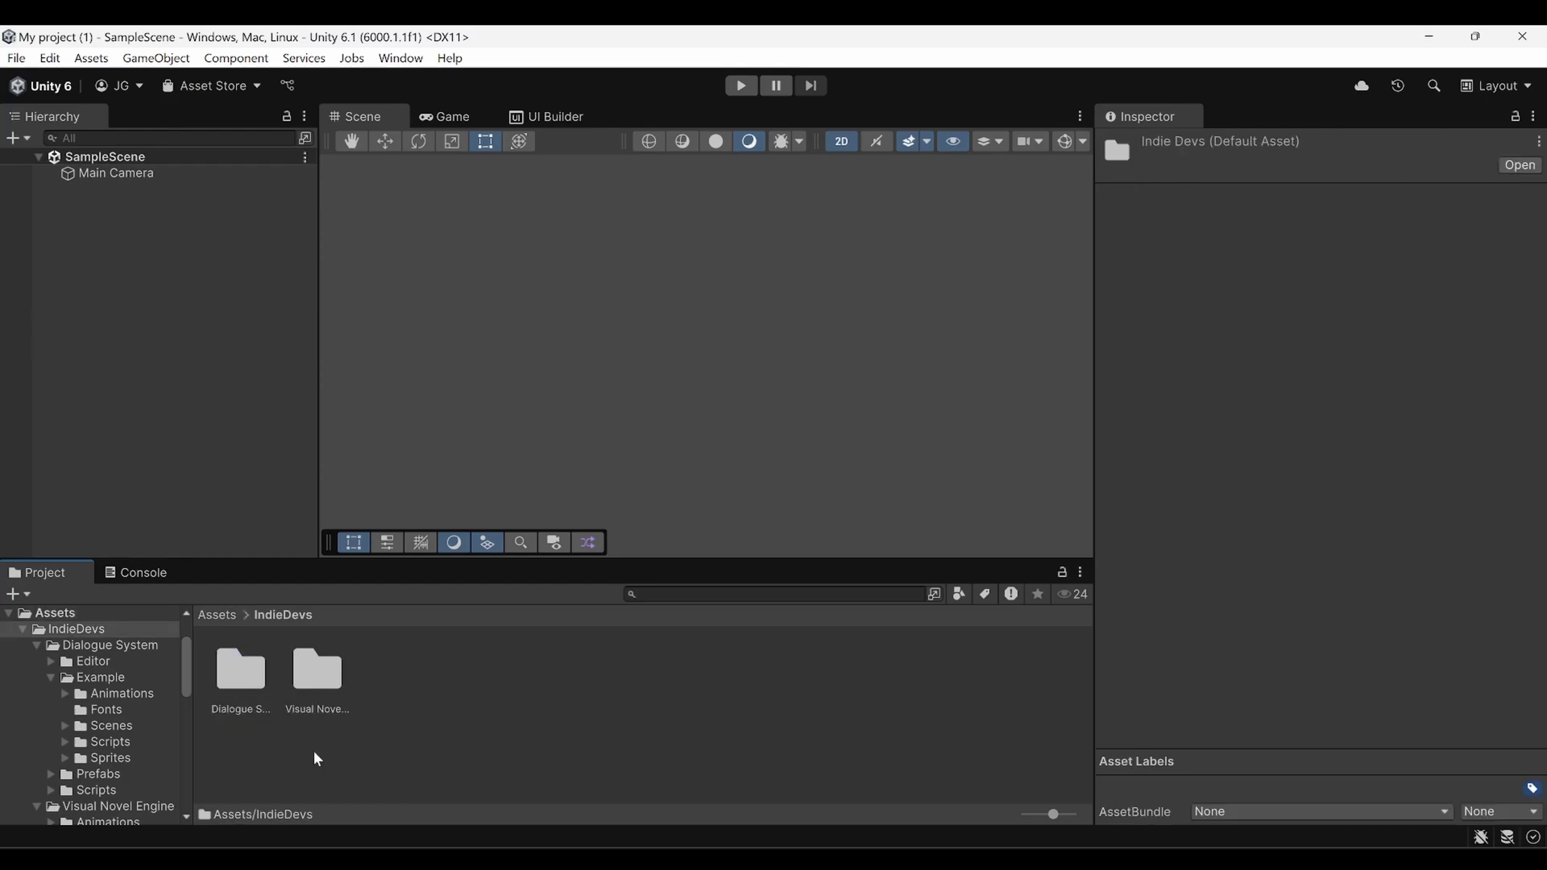
{"action": "left_click", "coordinate": [242, 679]}
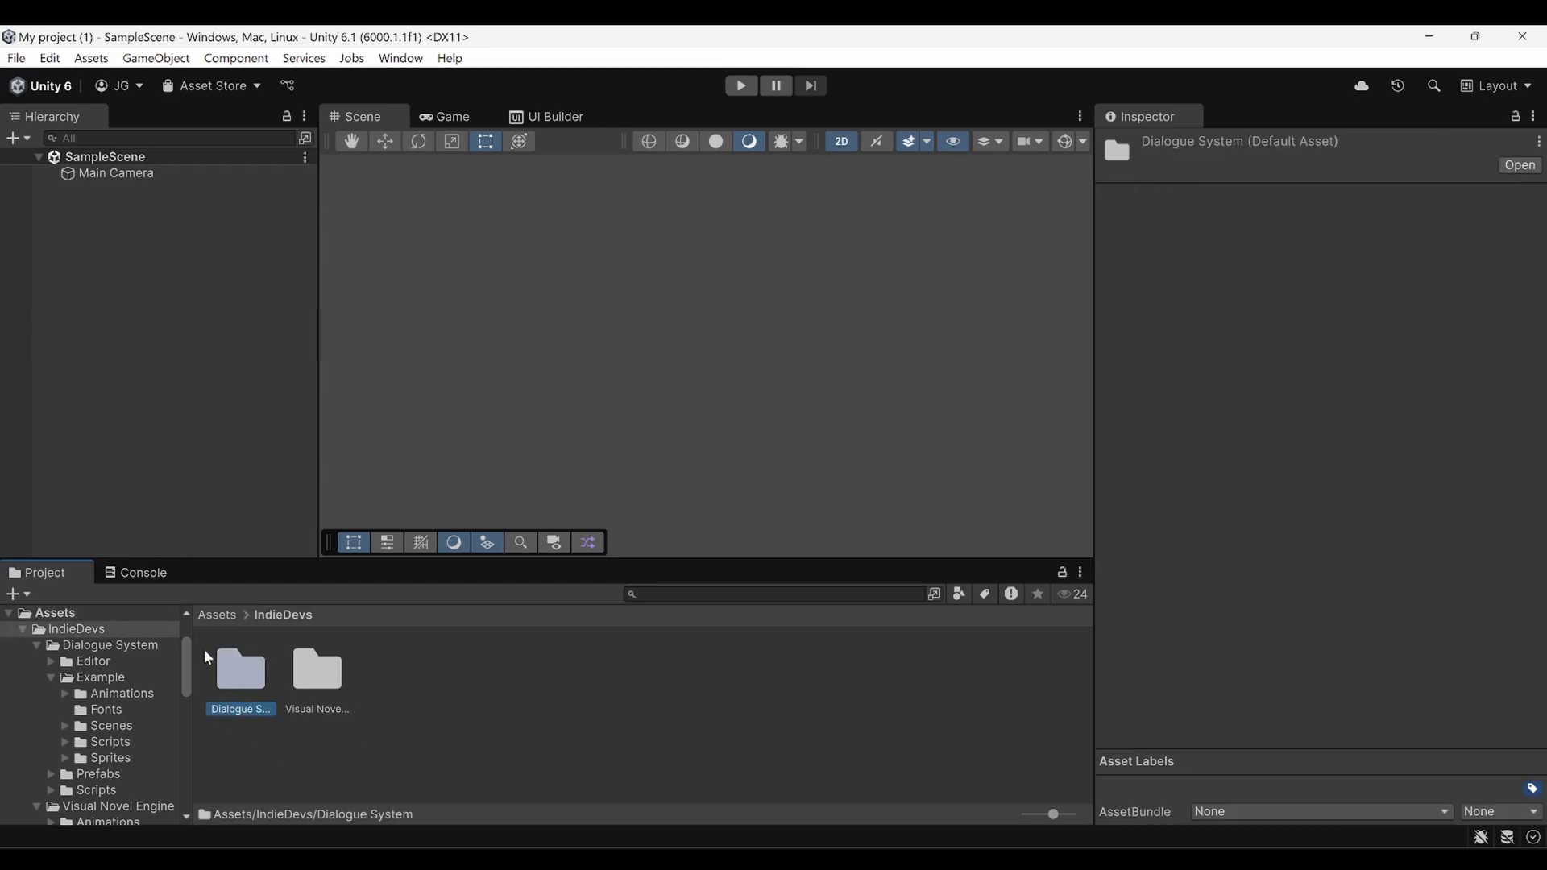
{"action": "left_click", "coordinate": [306, 693]}
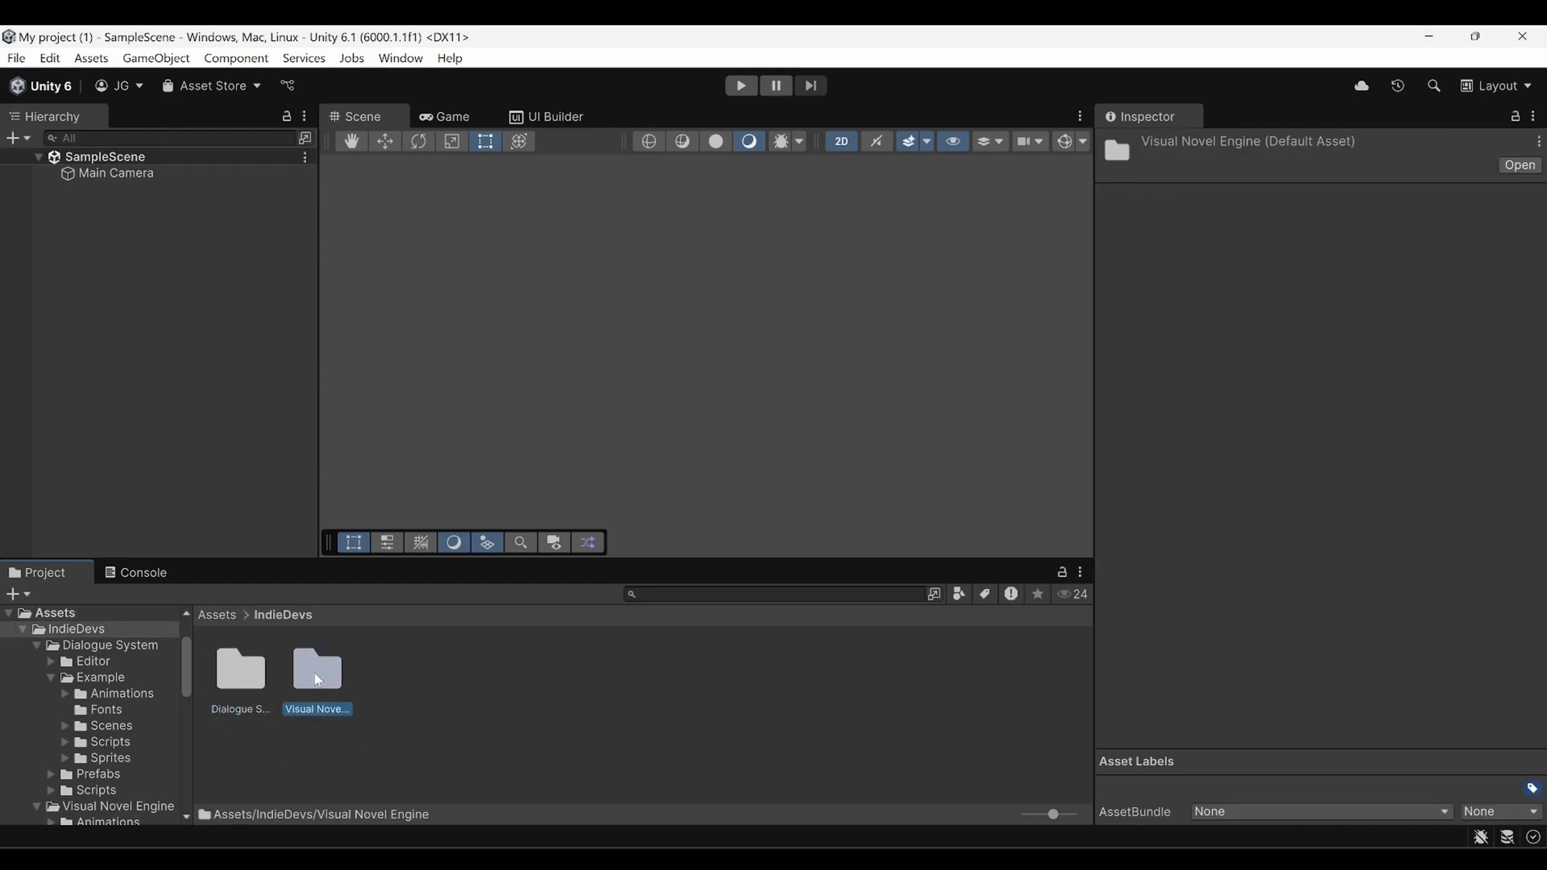
{"action": "left_click", "coordinate": [536, 729]}
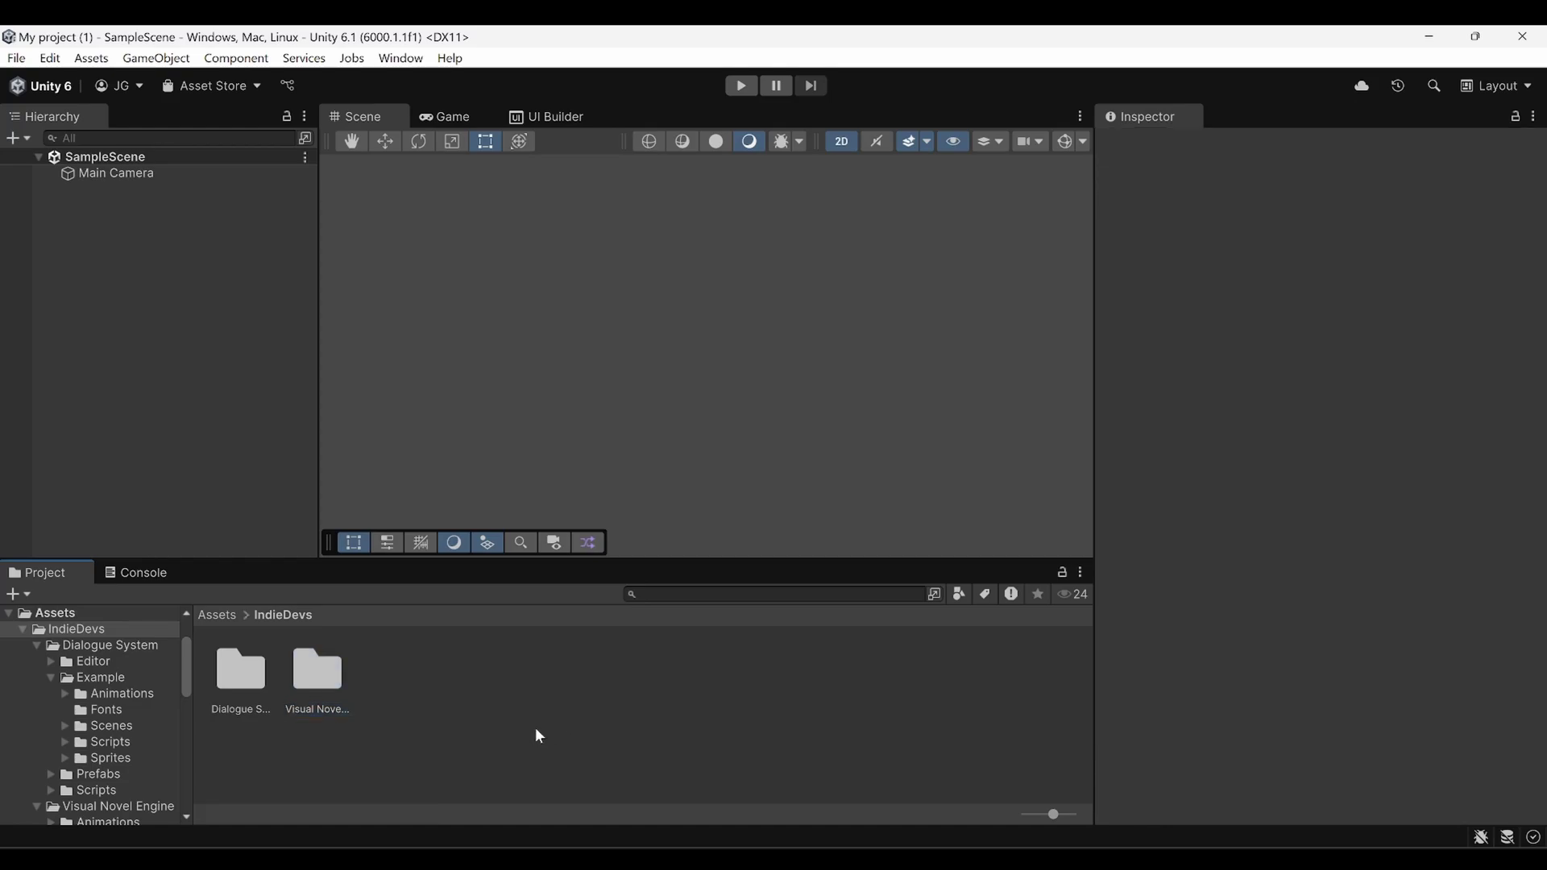
{"action": "left_click", "coordinate": [251, 683]}
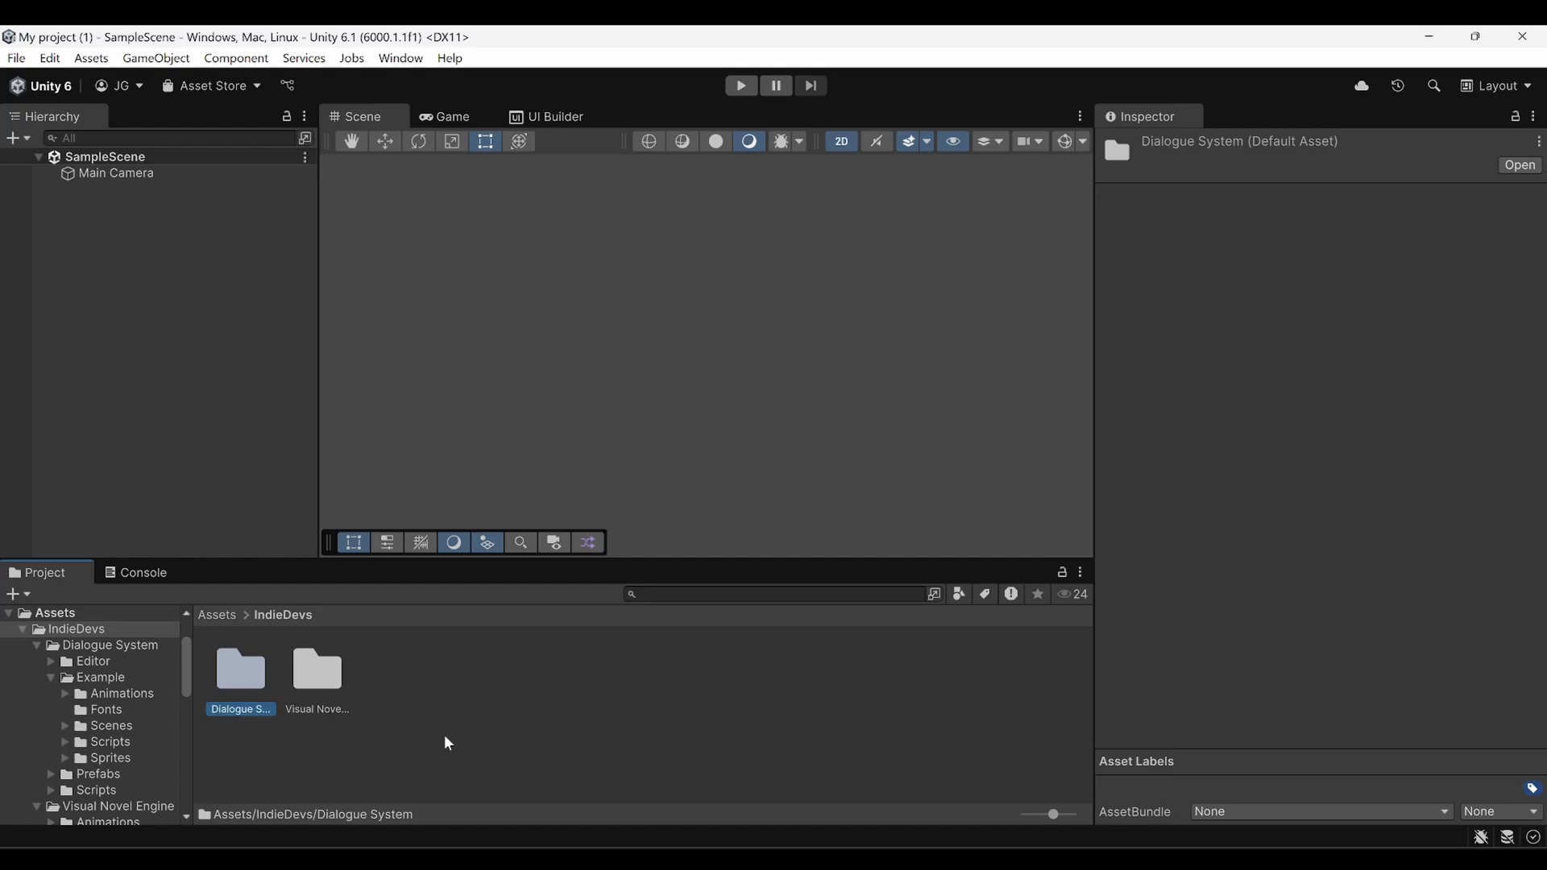
{"action": "left_click", "coordinate": [412, 755]}
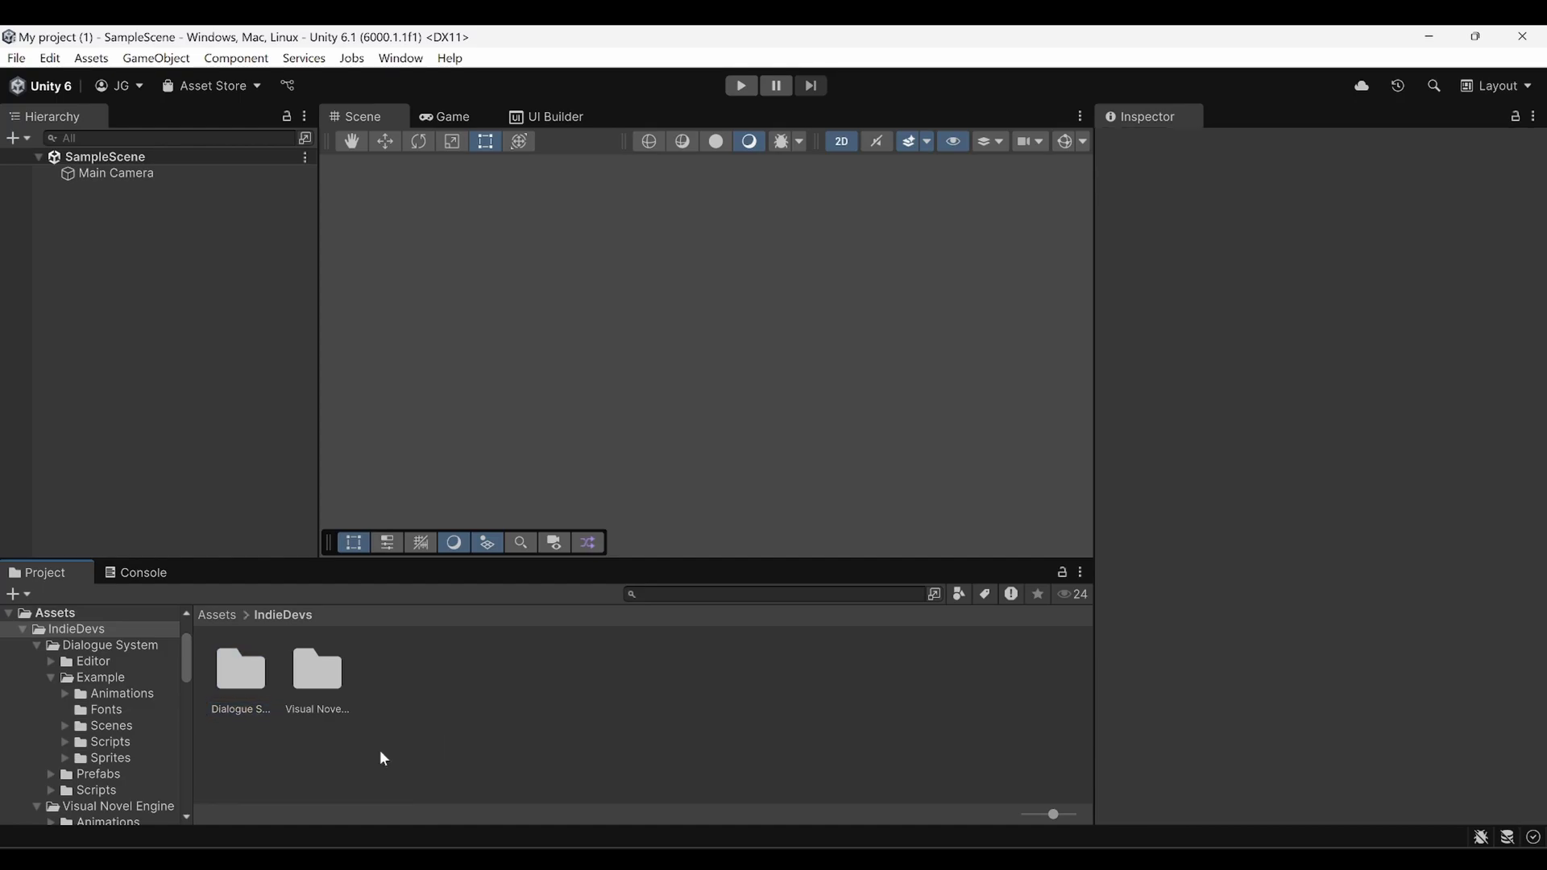
{"action": "double_click", "coordinate": [323, 683]}
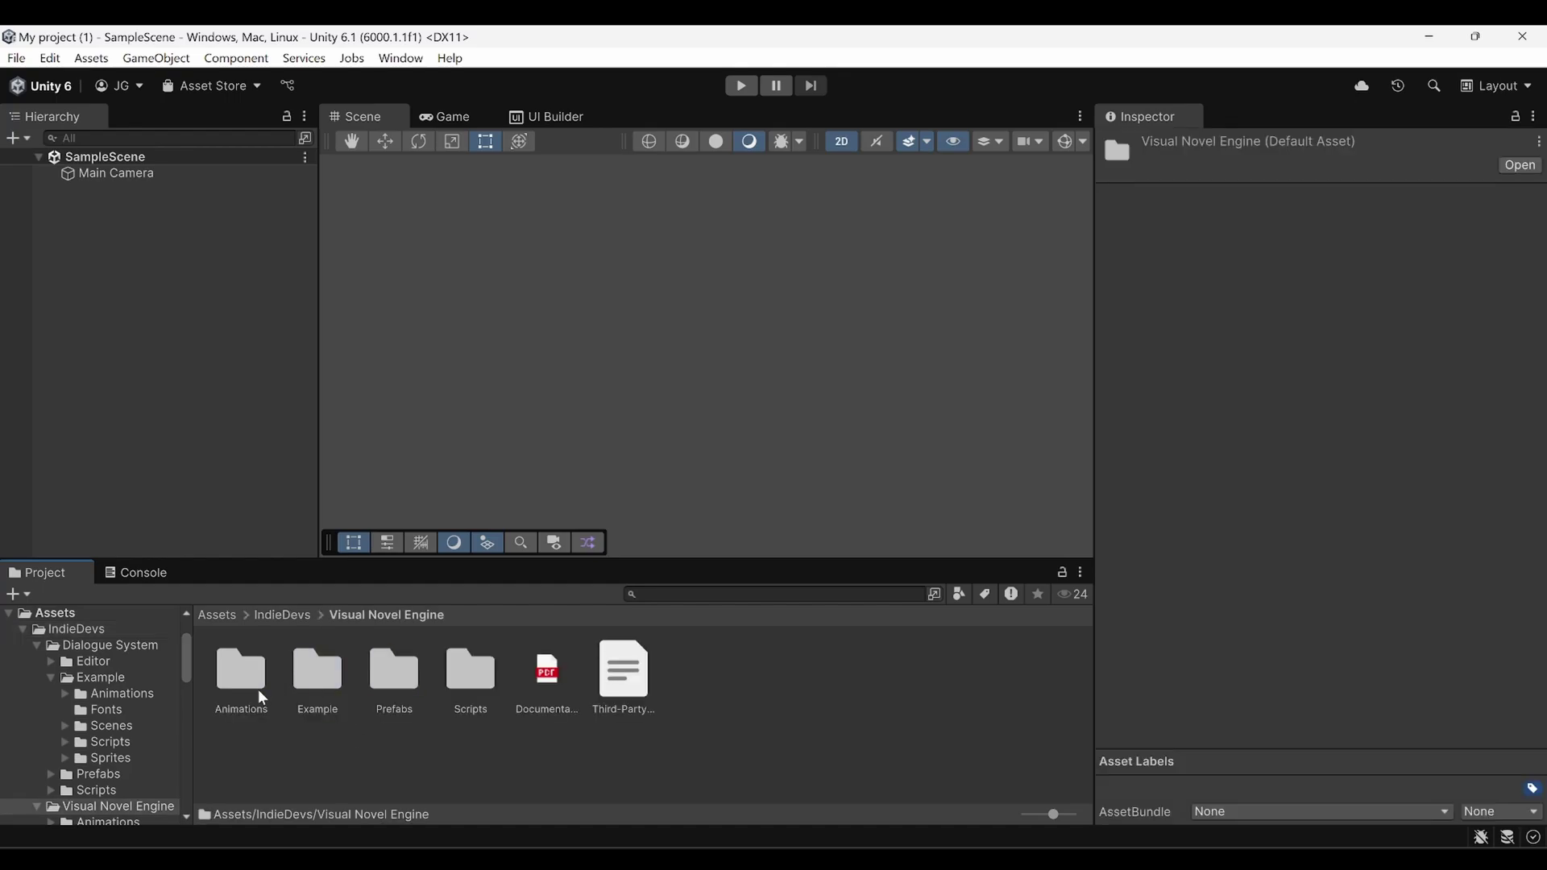
{"action": "double_click", "coordinate": [310, 673]}
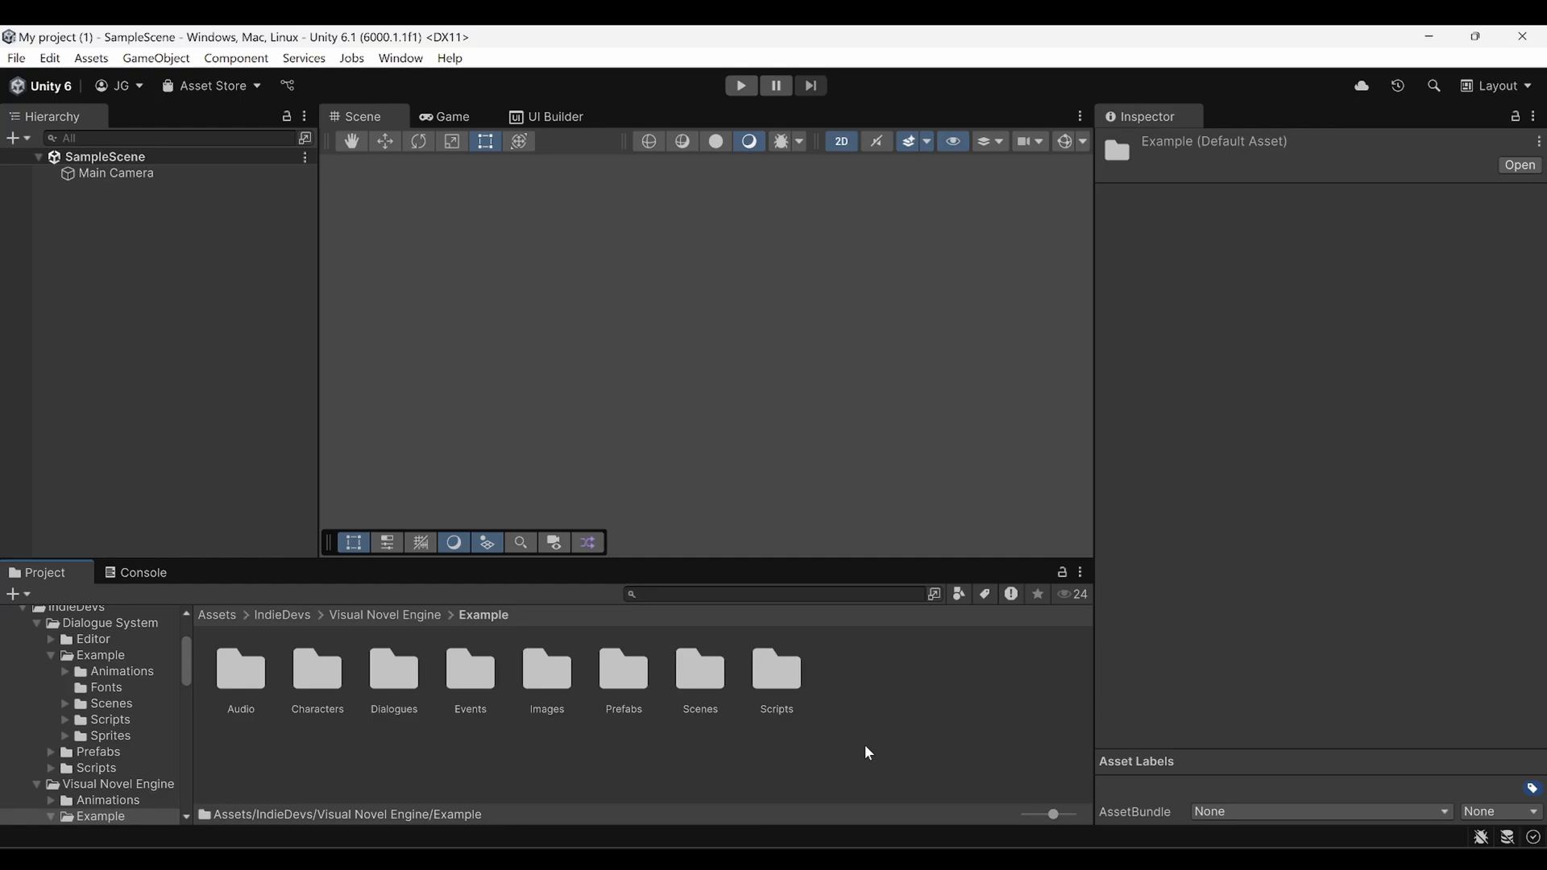
Move the eight Example folders, Audio through Scripts, into the Assets root.
{"action": "left_click", "coordinate": [242, 681]}
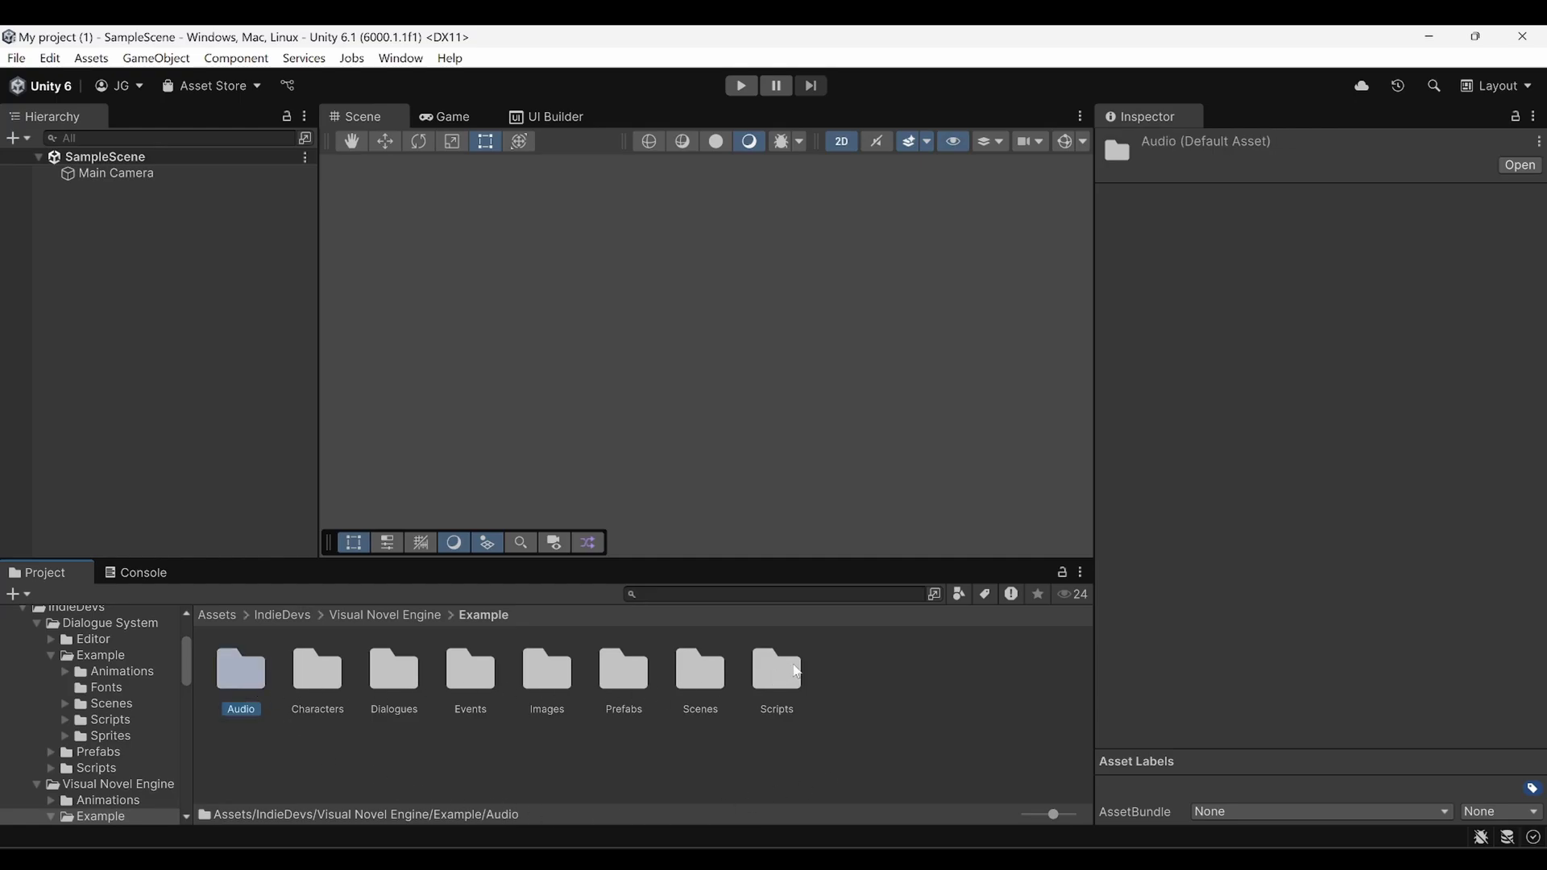
{"action": "left_click", "coordinate": [796, 671], "text": "shift"}
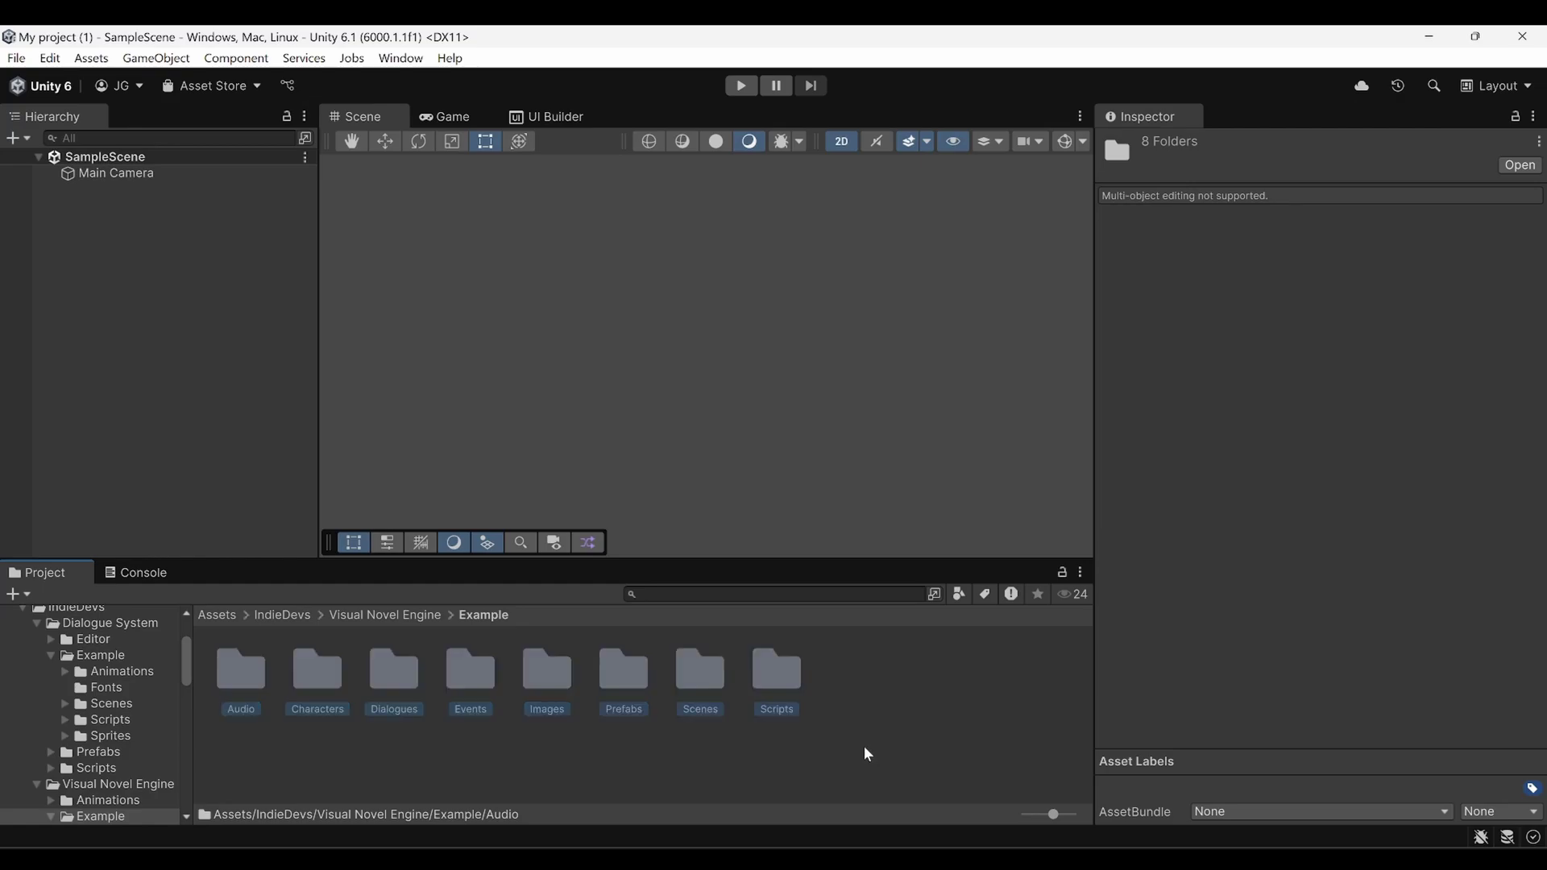
{"action": "left_click", "coordinate": [216, 619]}
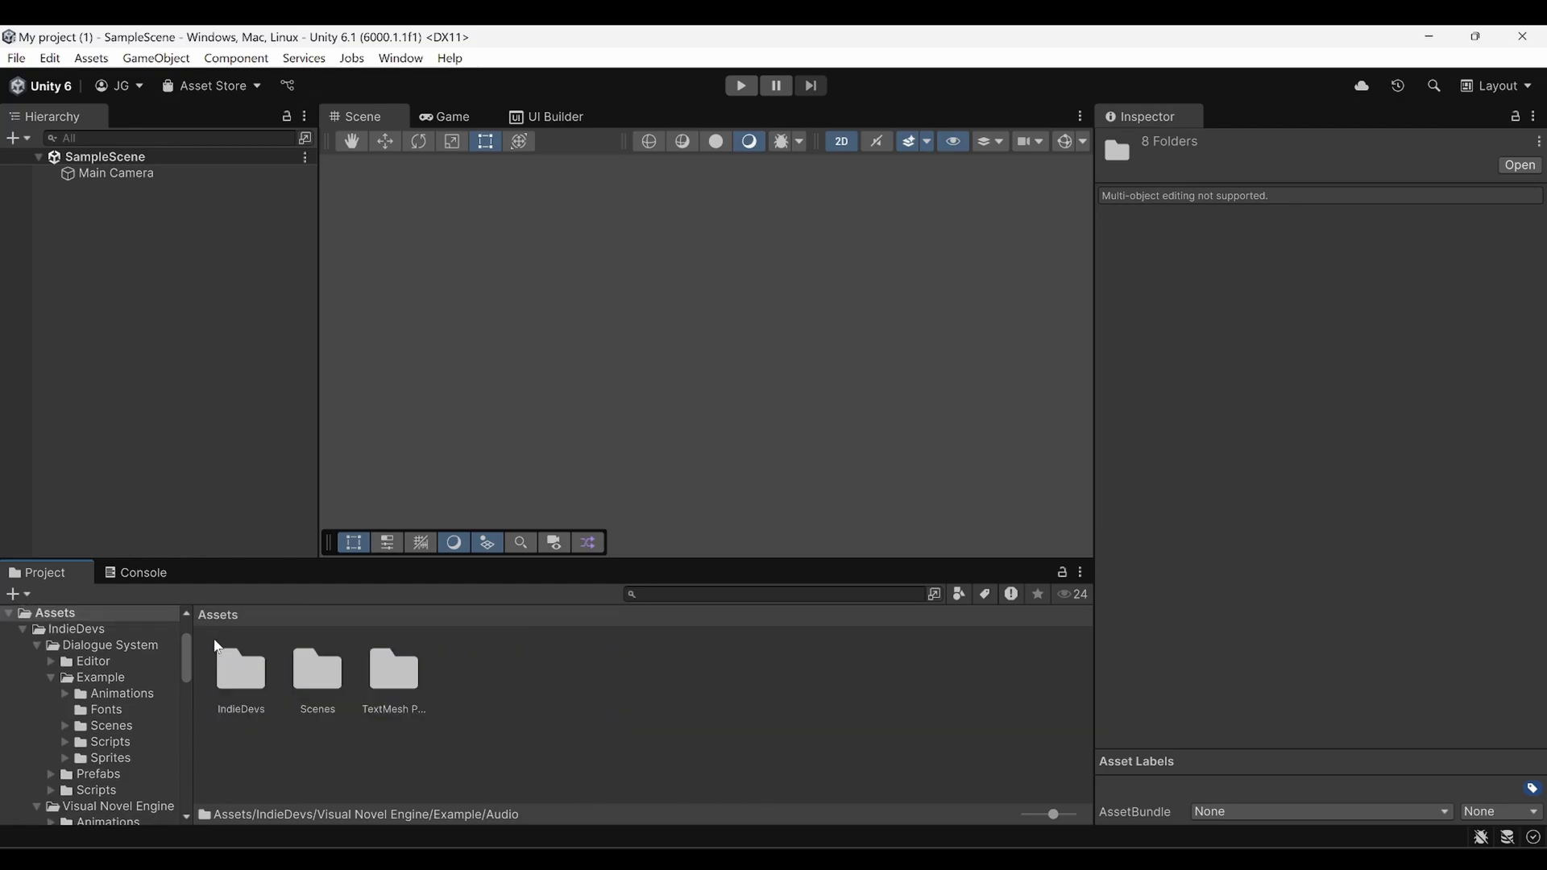
{"action": "left_click", "coordinate": [602, 728]}
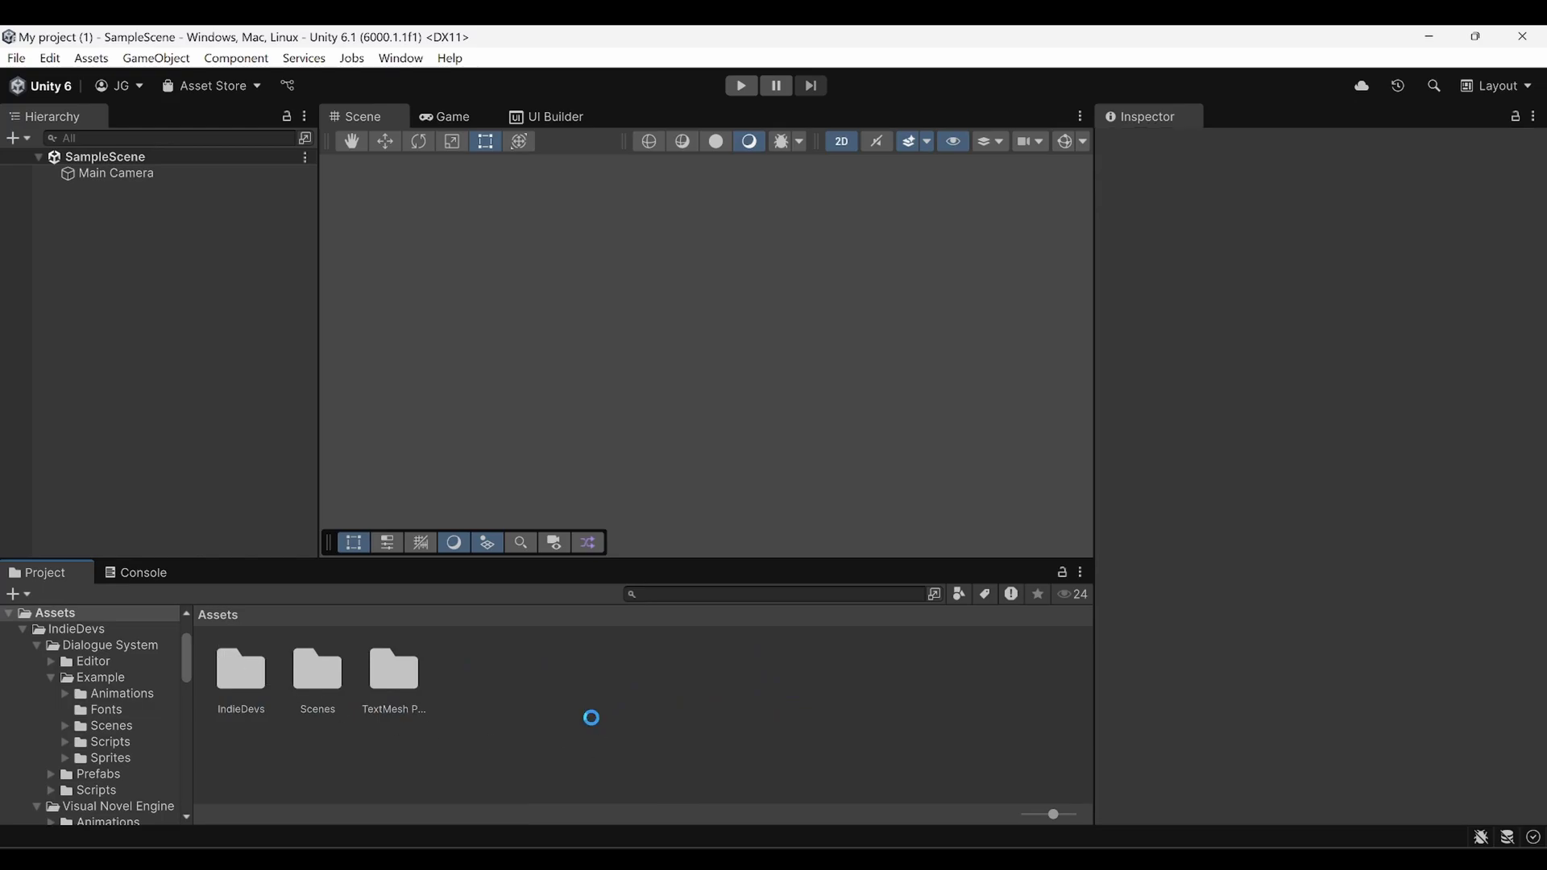
{"action": "left_click", "coordinate": [693, 736]}
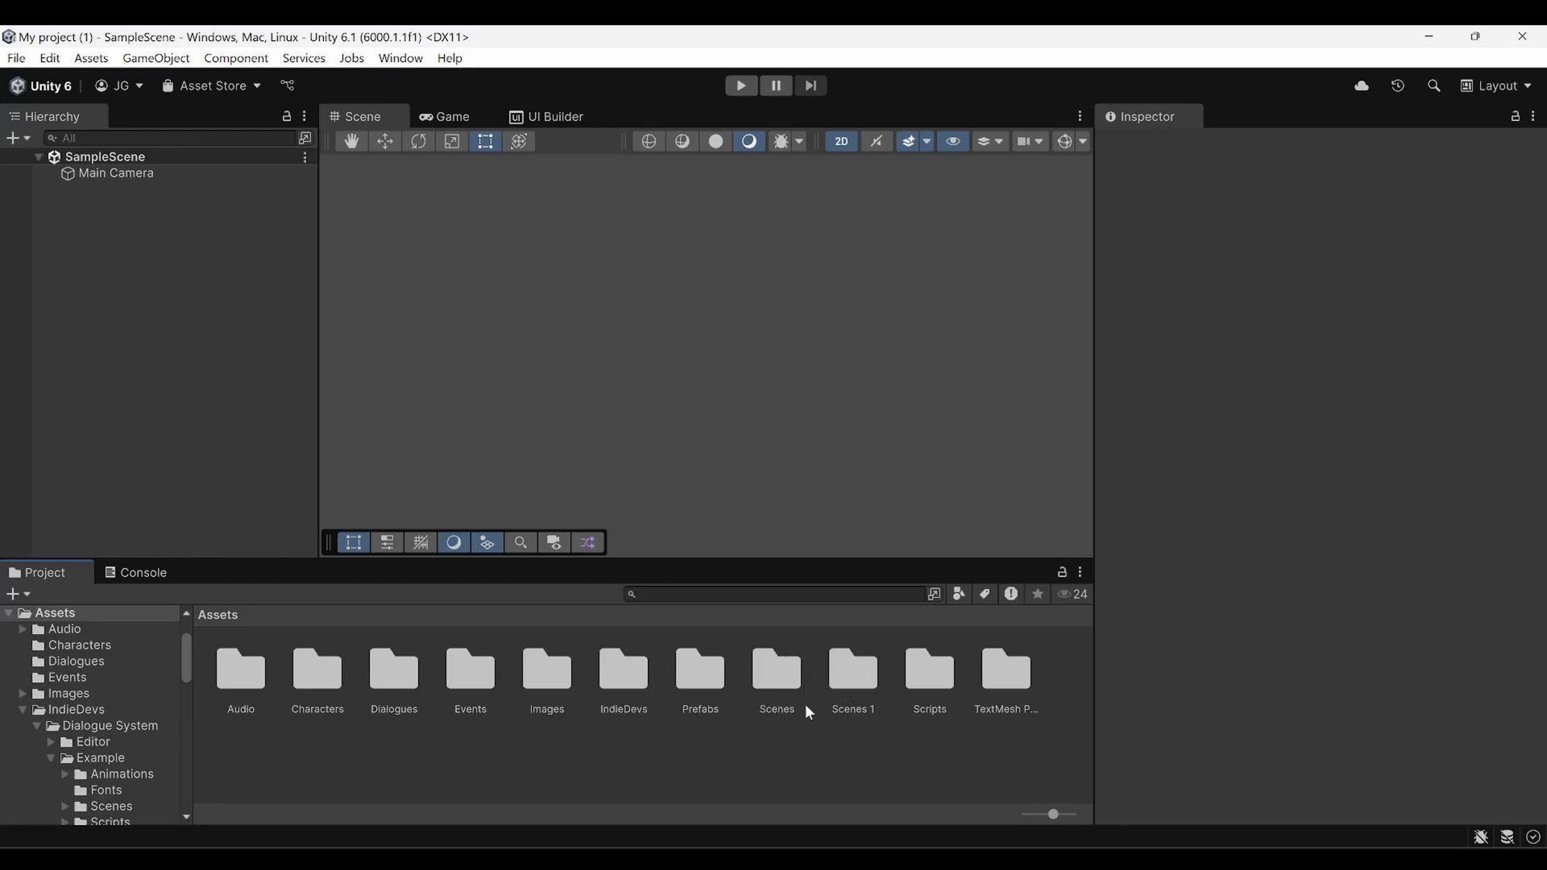
Open the MainMenu scene from Scenes 1, then return to the Assets root.
{"action": "double_click", "coordinate": [842, 675]}
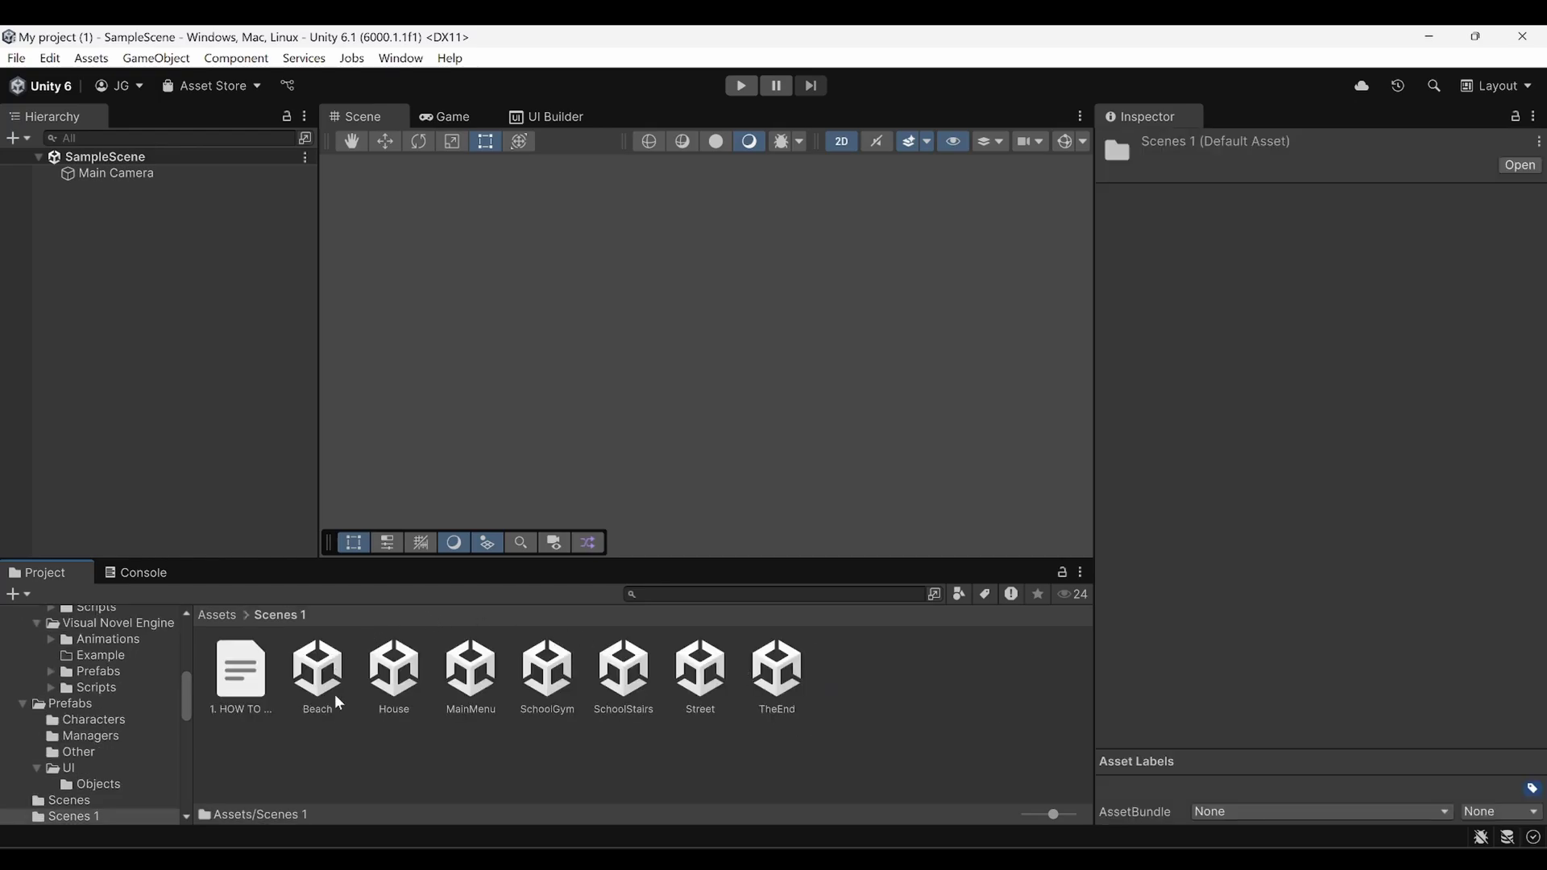
{"action": "left_click", "coordinate": [471, 685]}
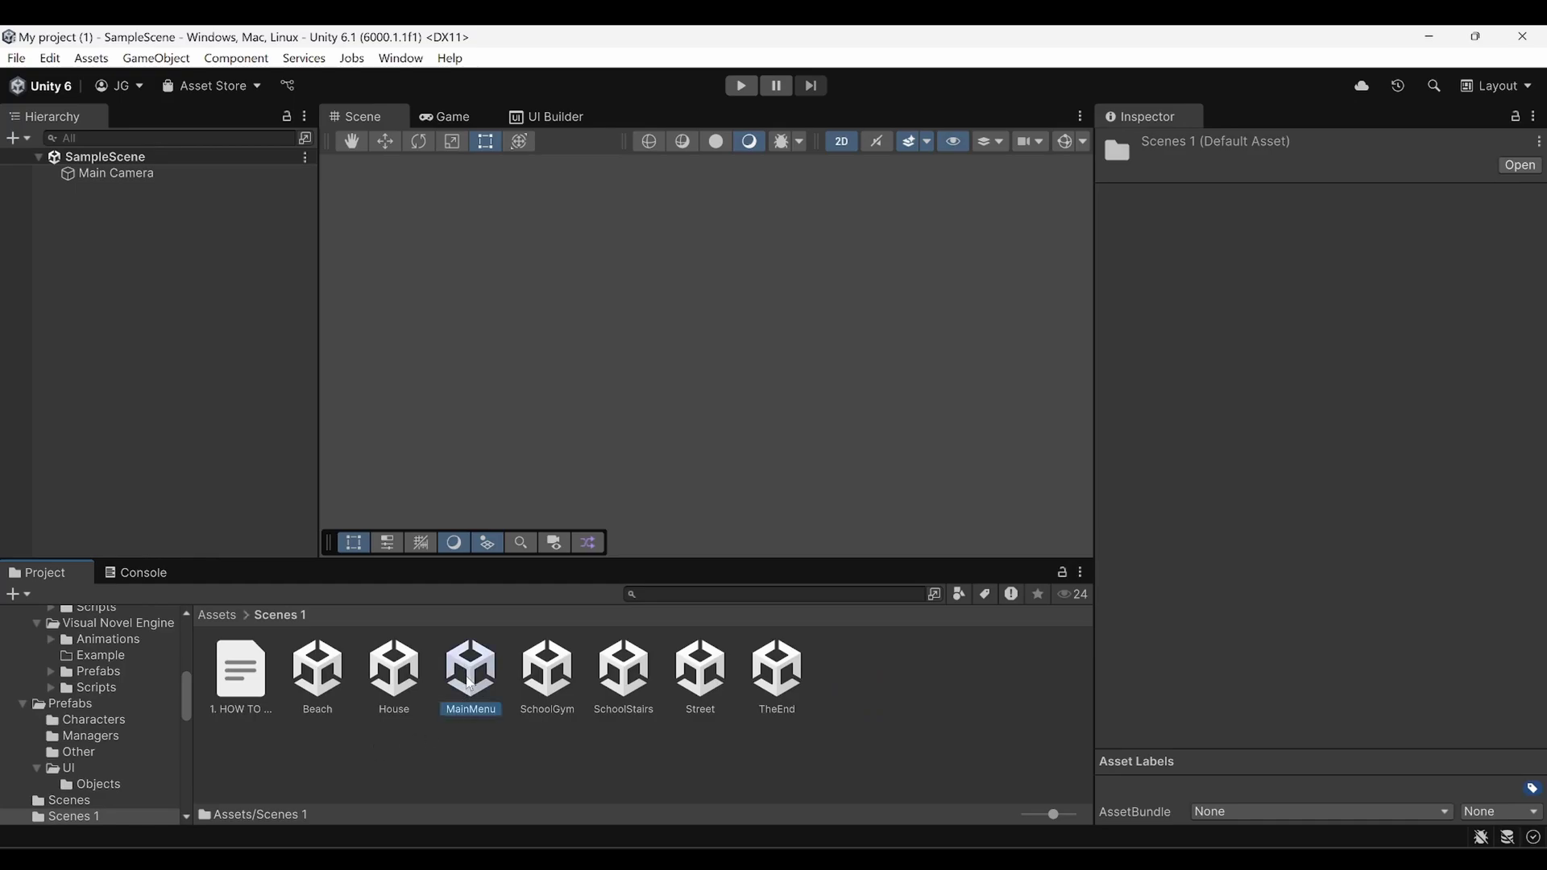
{"action": "double_click", "coordinate": [470, 683]}
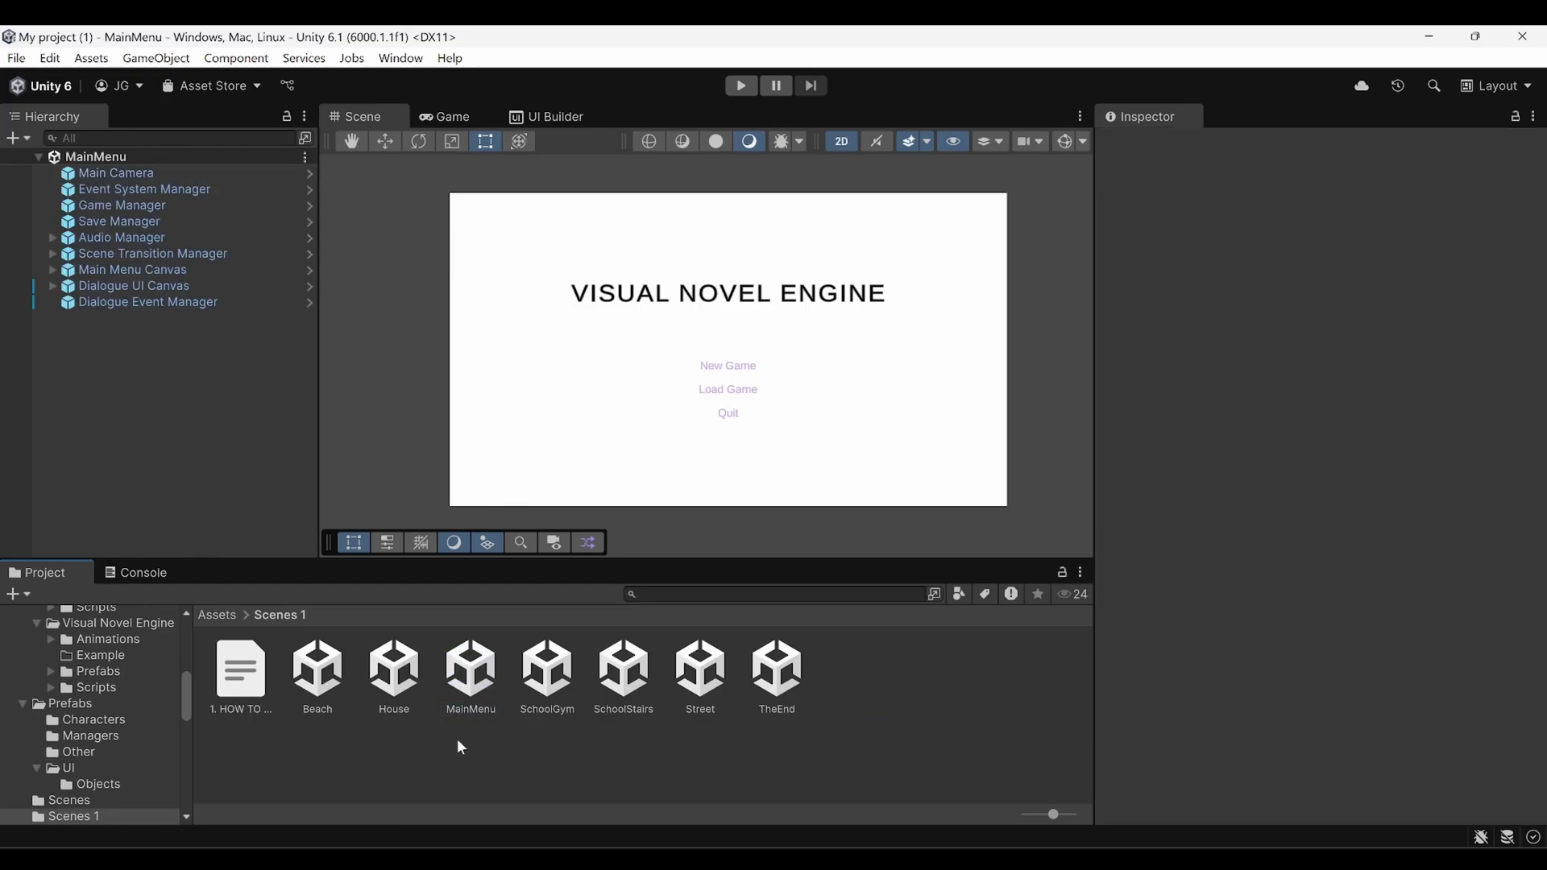
{"action": "left_click", "coordinate": [218, 616]}
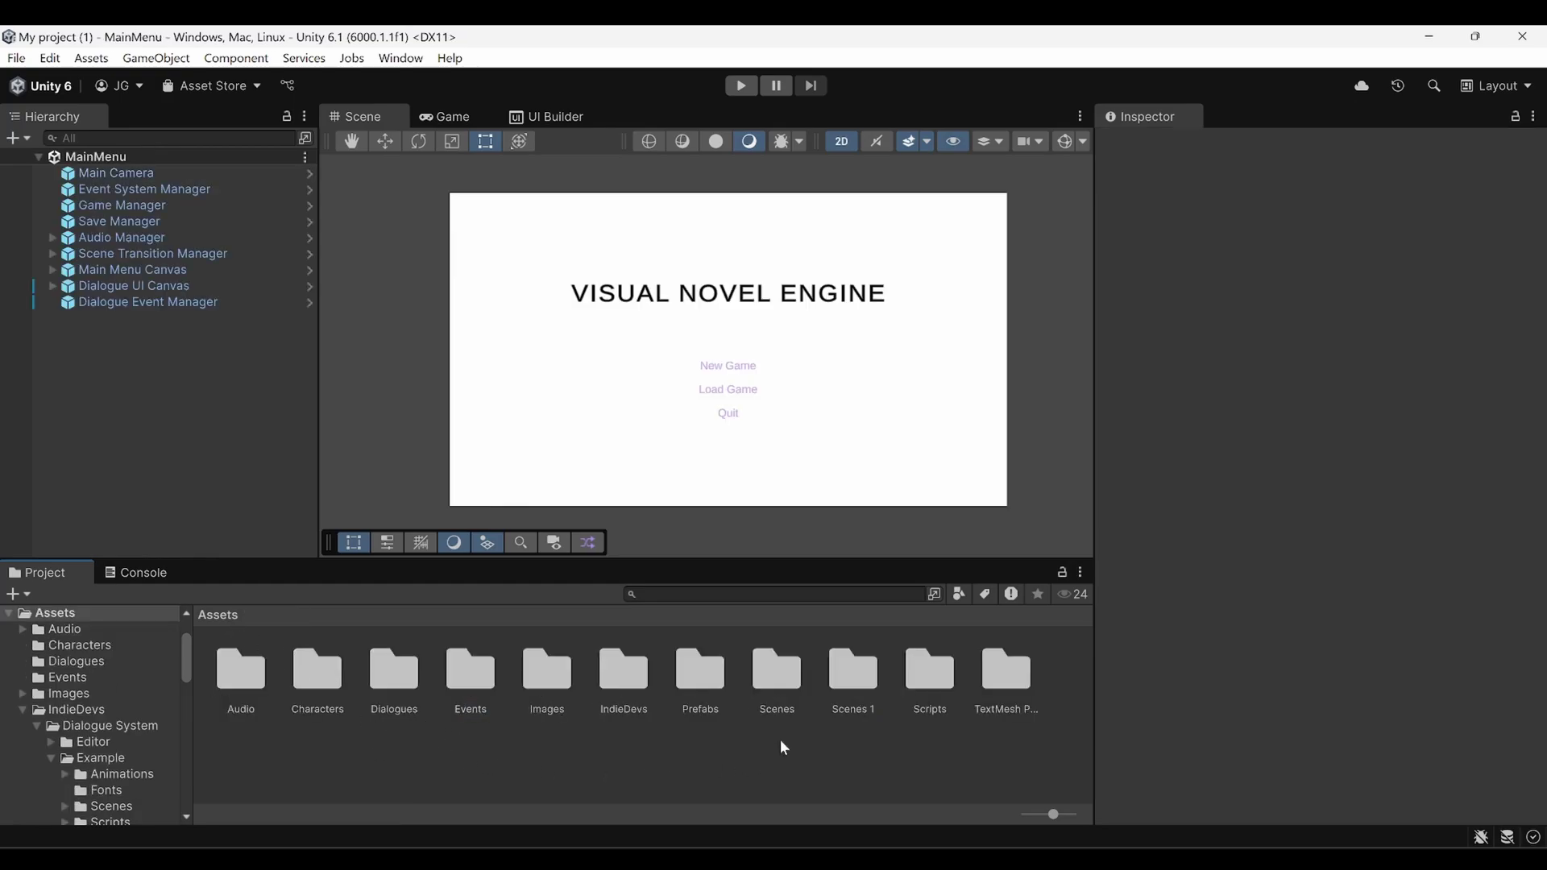
Delete the old Scenes folder and rename Scenes 1 to Scenes.
{"action": "left_click", "coordinate": [768, 685]}
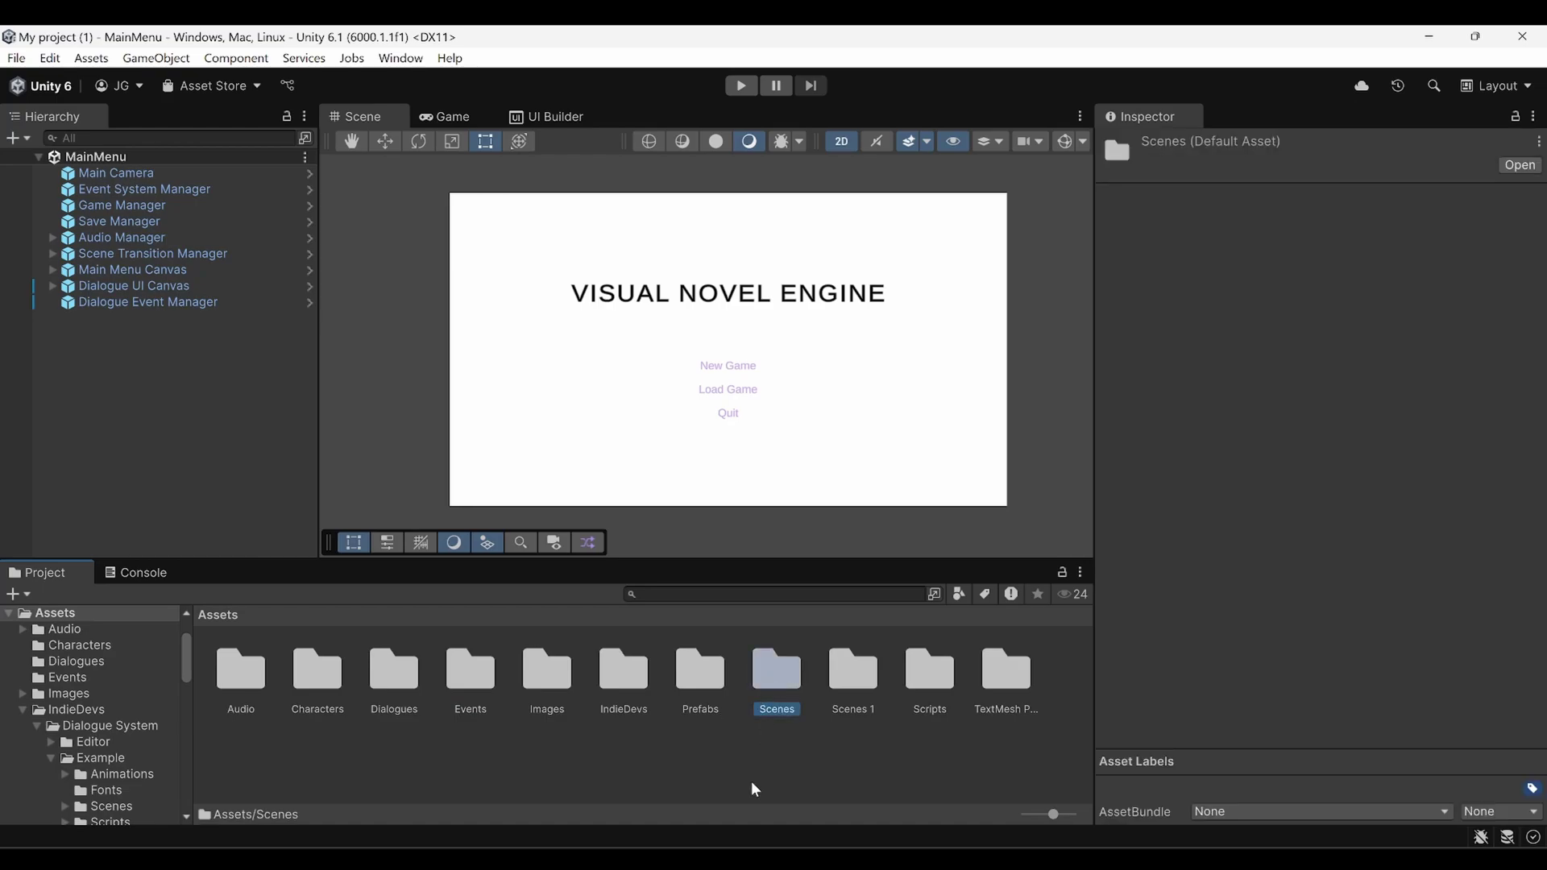
{"action": "key", "text": "Delete"}
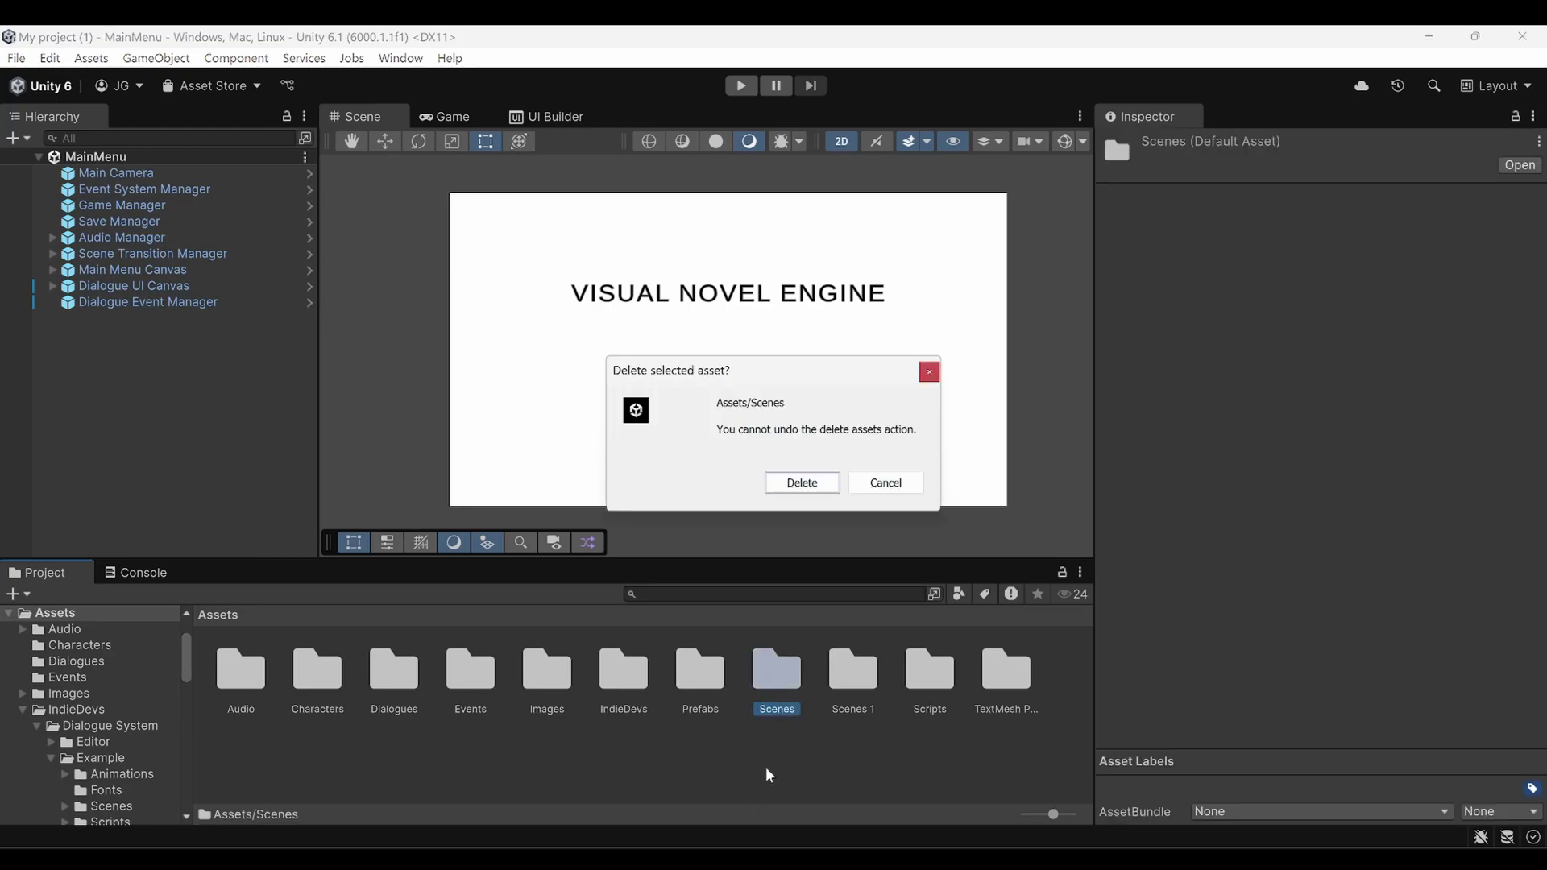
{"action": "key", "text": "Return"}
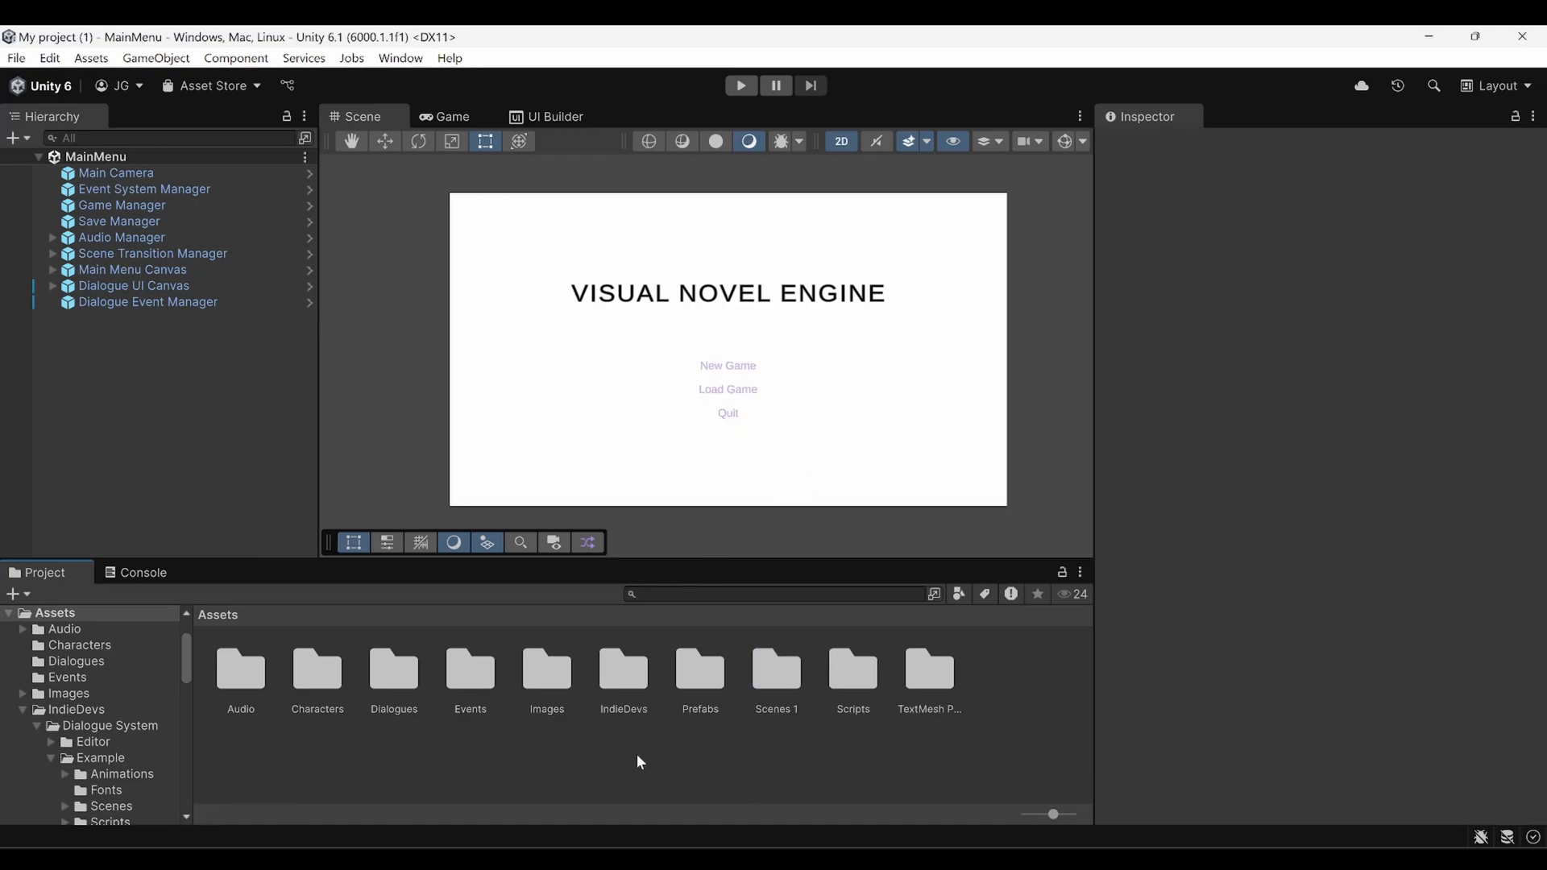
{"action": "left_click", "coordinate": [782, 701]}
{"action": "left_click", "coordinate": [781, 708]}
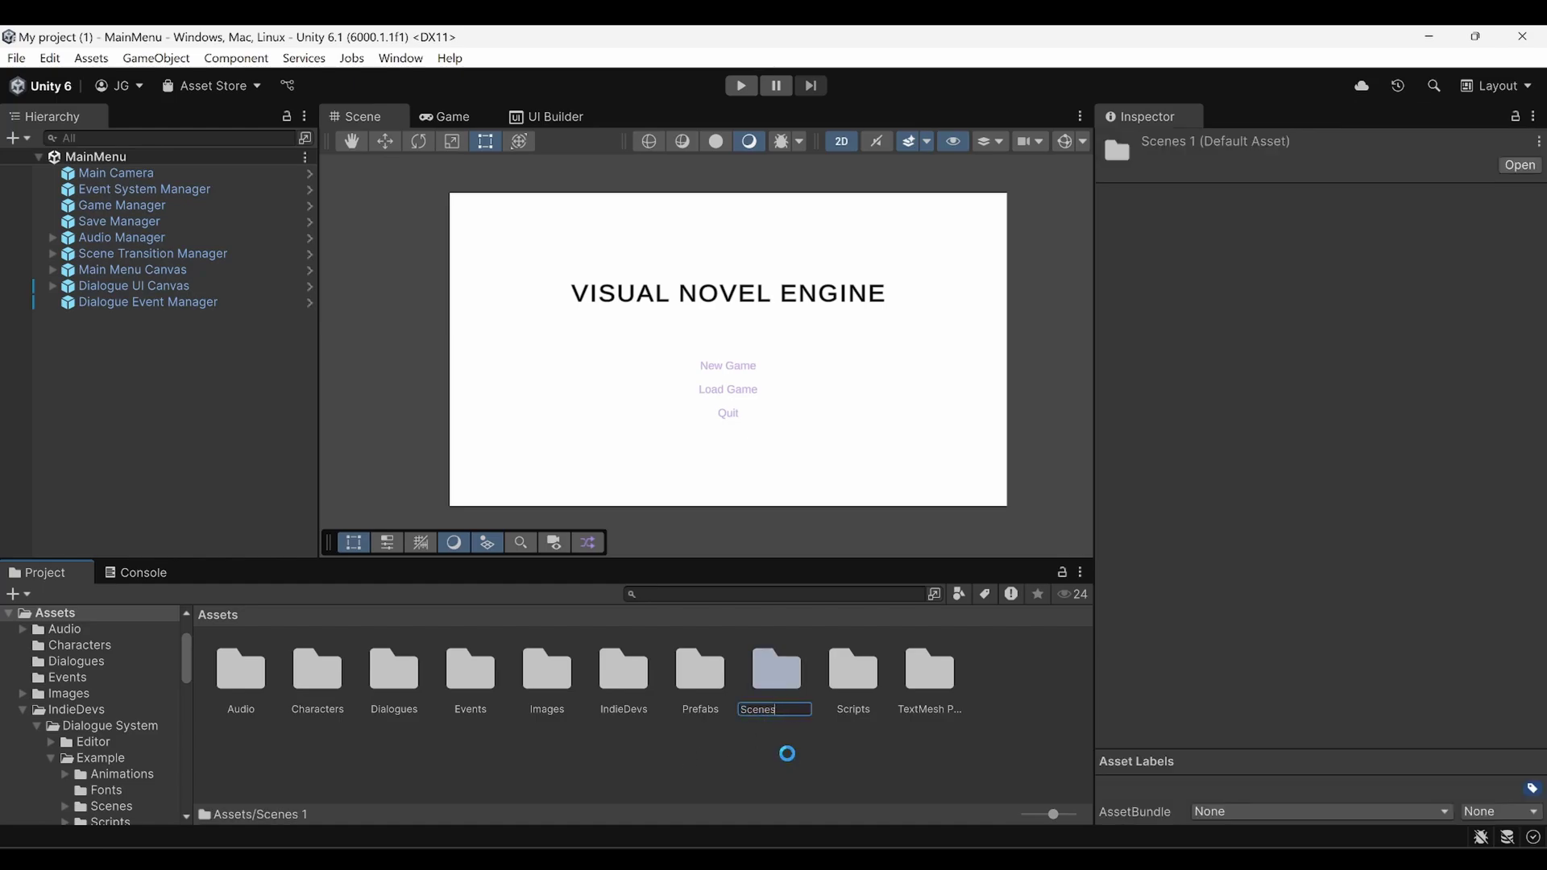
{"action": "key", "text": "Return"}
{"action": "left_click", "coordinate": [831, 775]}
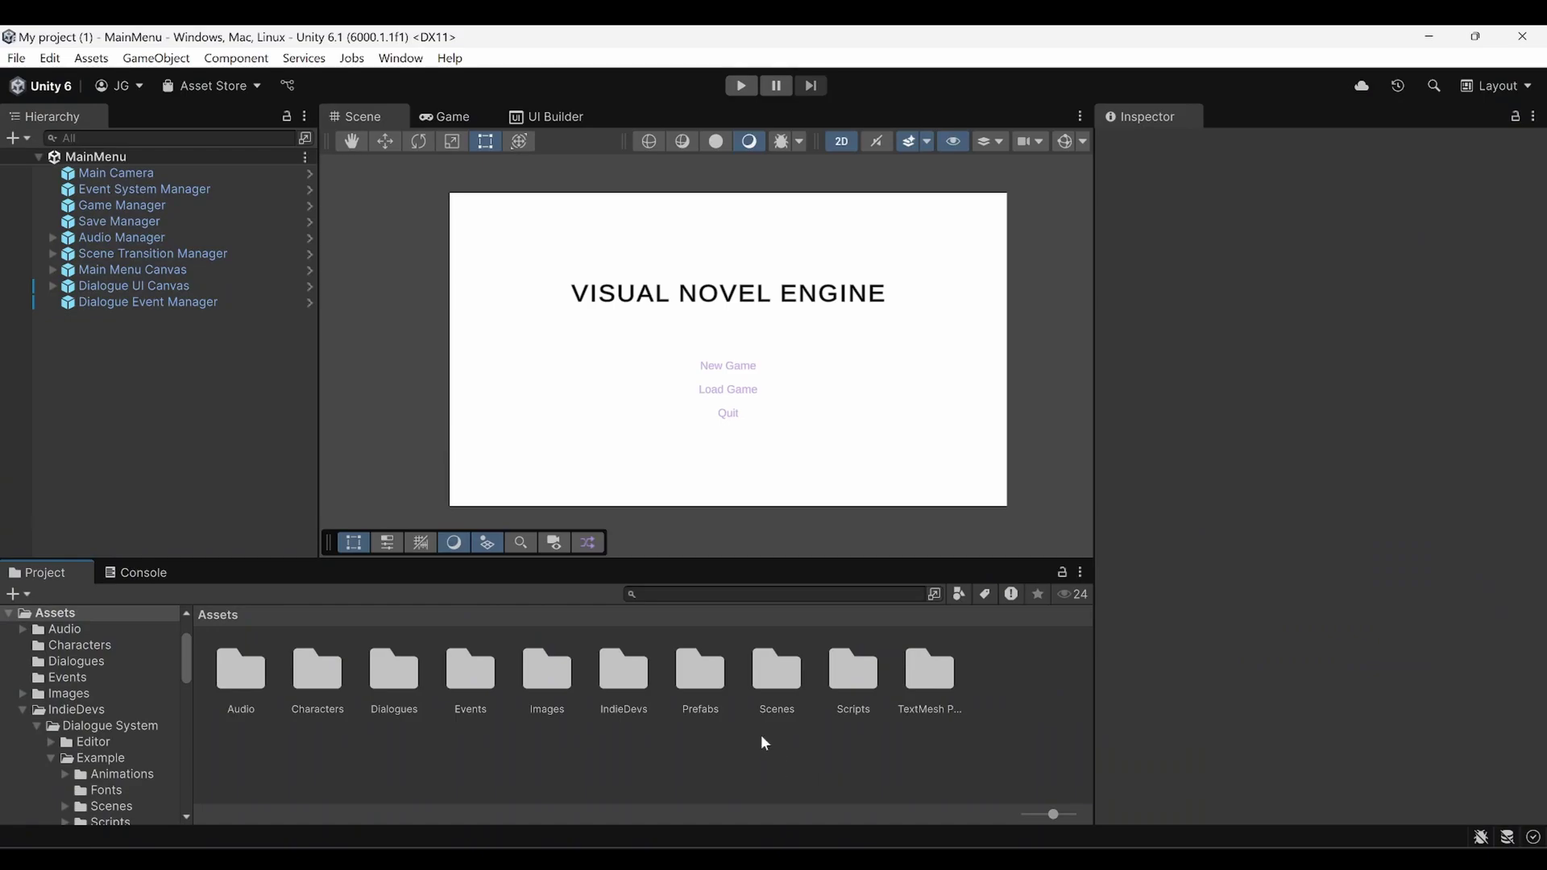
Open the Scenes folder and show the shared scene list in Build Profiles.
{"action": "double_click", "coordinate": [775, 671]}
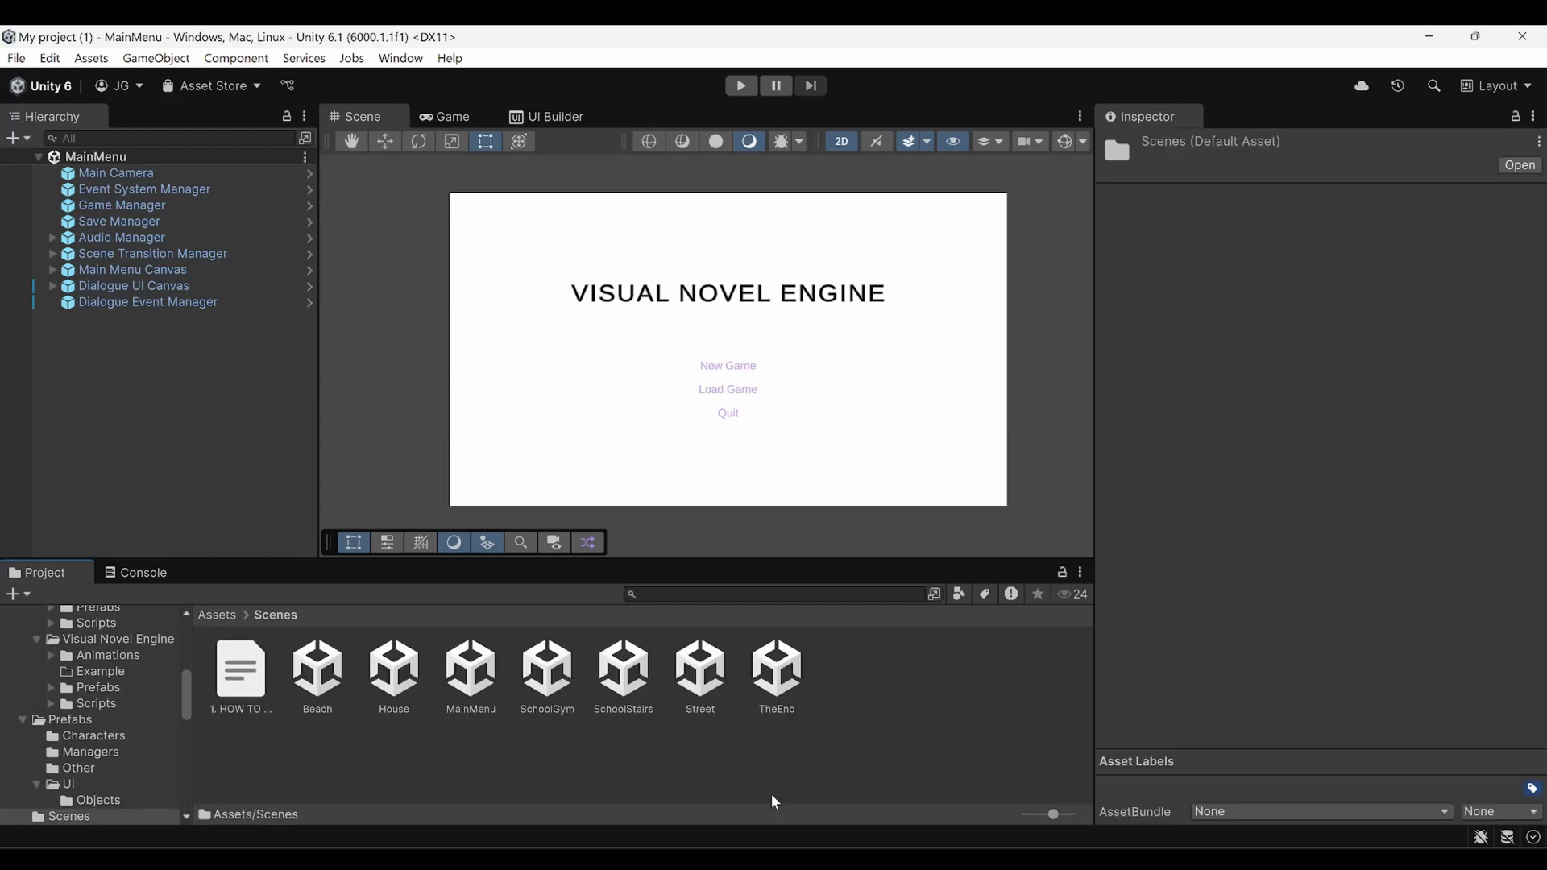
{"action": "left_click", "coordinate": [17, 59]}
{"action": "left_click", "coordinate": [69, 301]}
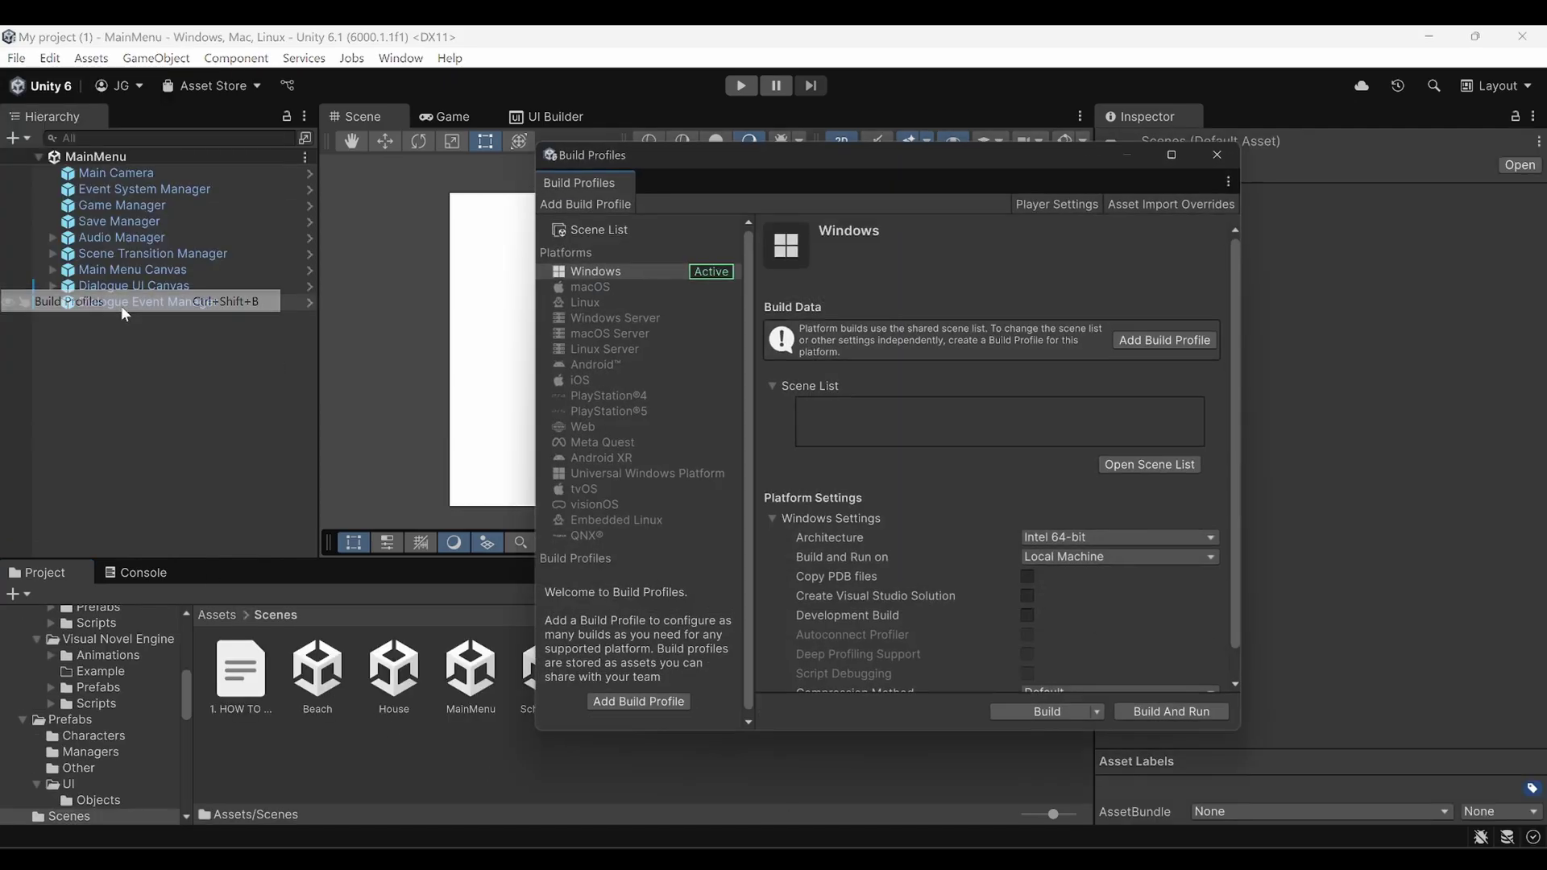
{"action": "left_click", "coordinate": [590, 272]}
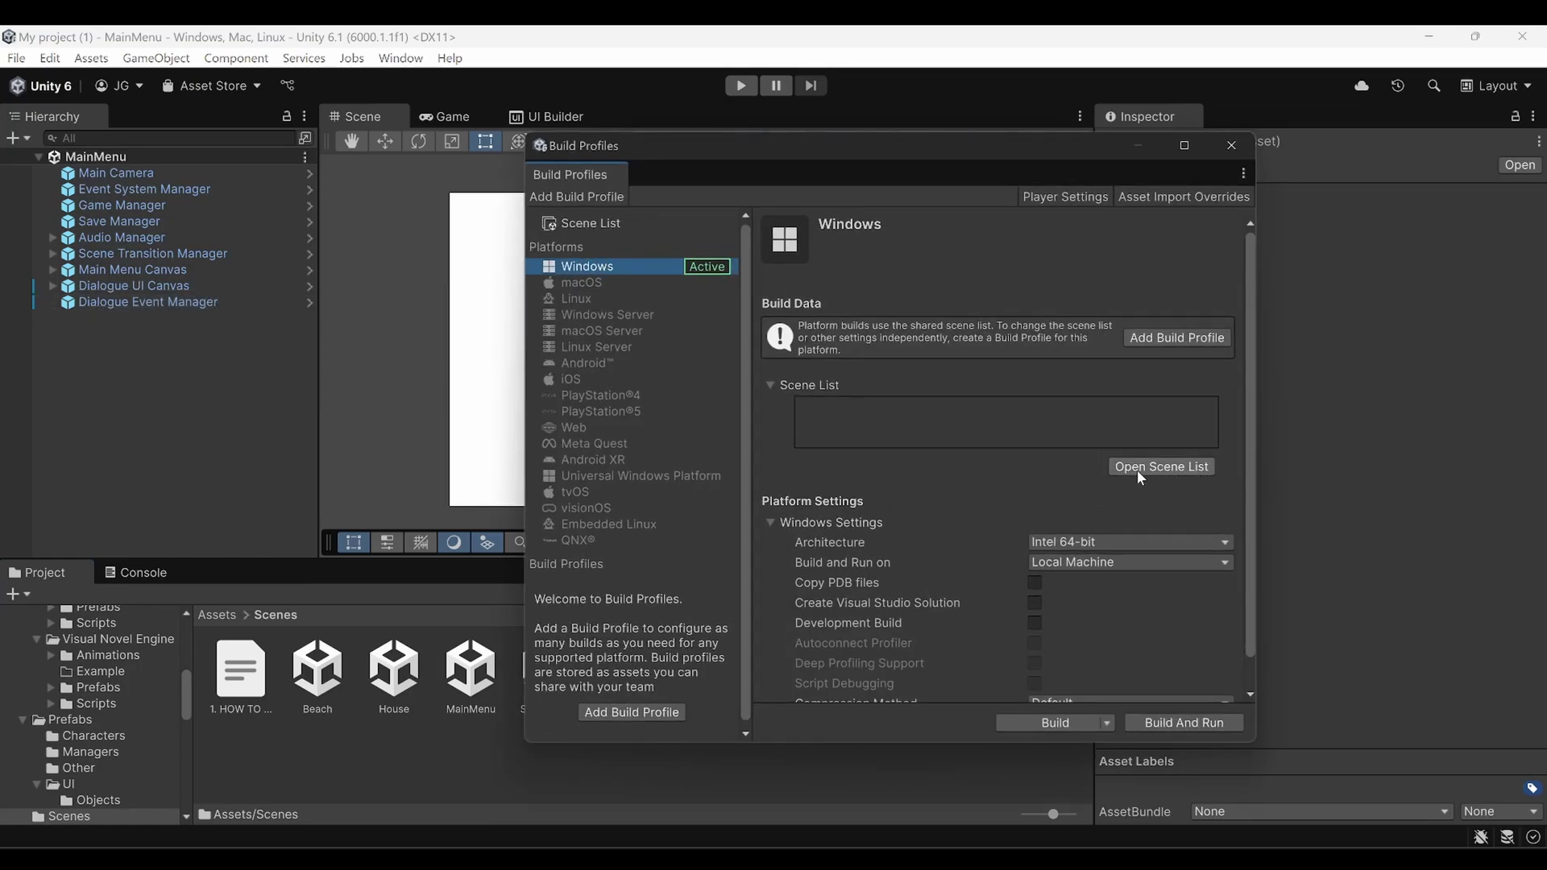
{"action": "left_click", "coordinate": [1172, 470]}
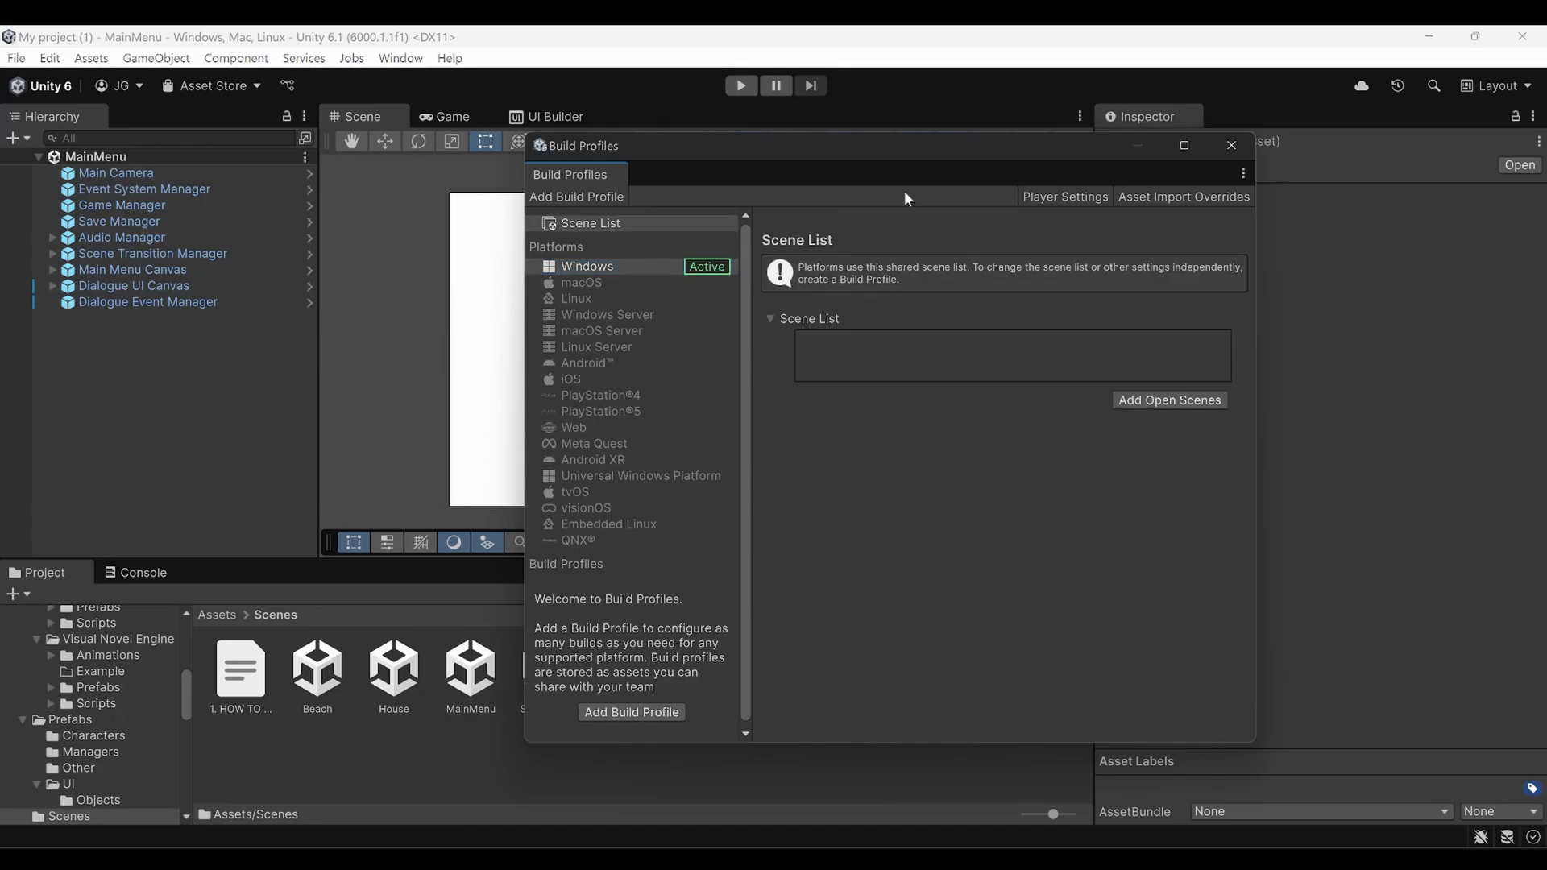
Add the seven scenes, Beach through TheEnd, to the scene list and move MainMenu to the top.
{"action": "left_click_drag", "start_coordinate": [854, 150], "coordinate": [1202, 156]}
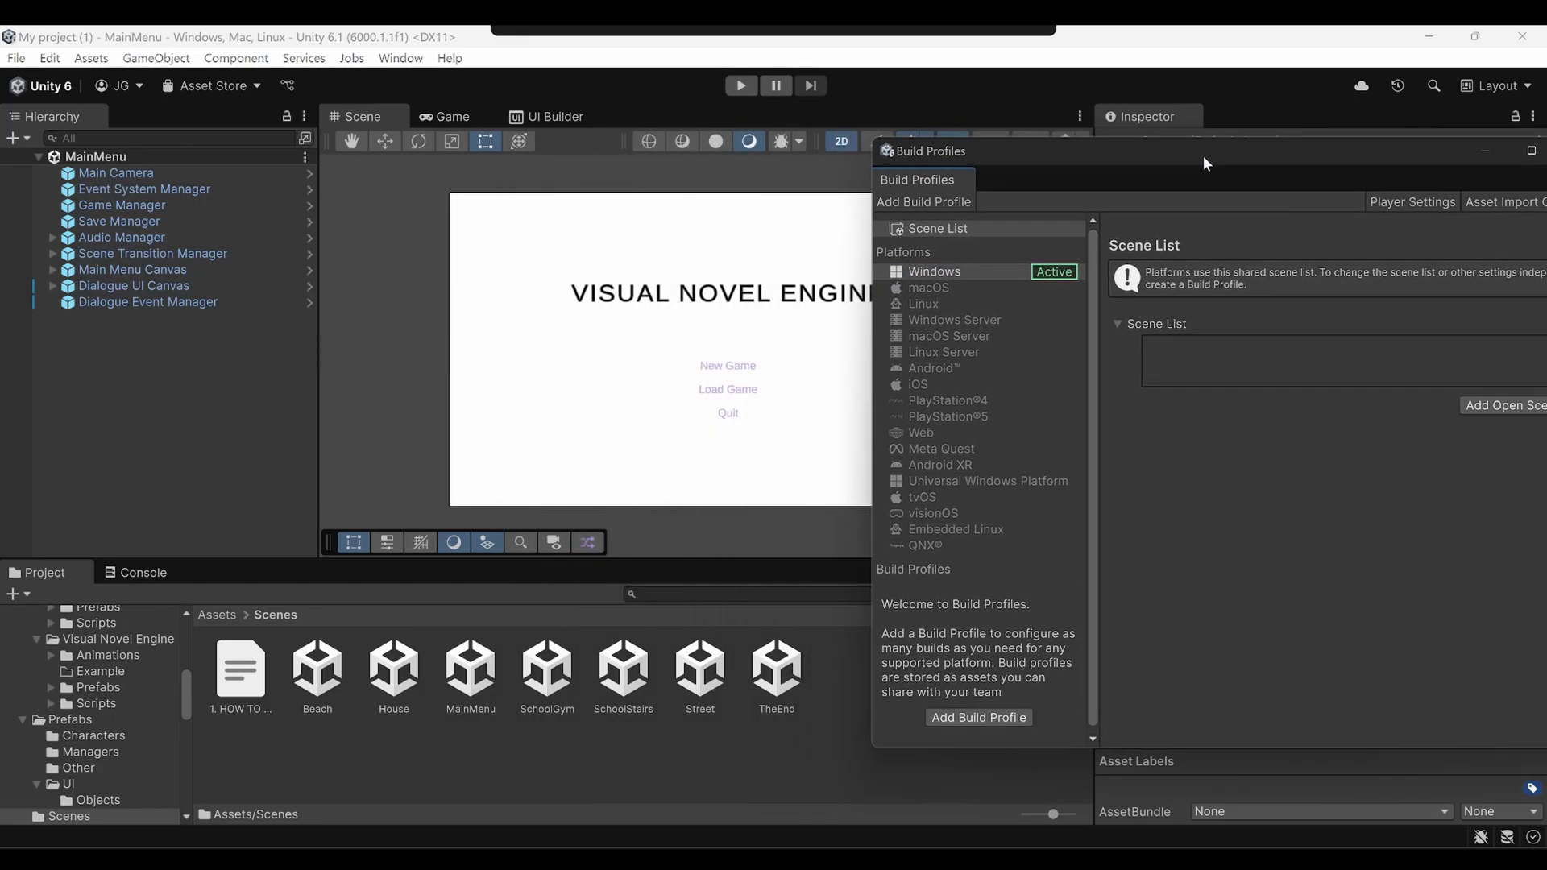
{"action": "left_click", "coordinate": [344, 671]}
{"action": "left_click", "coordinate": [777, 689], "text": "shift"}
{"action": "left_click_drag", "start_coordinate": [472, 684], "coordinate": [1237, 350]}
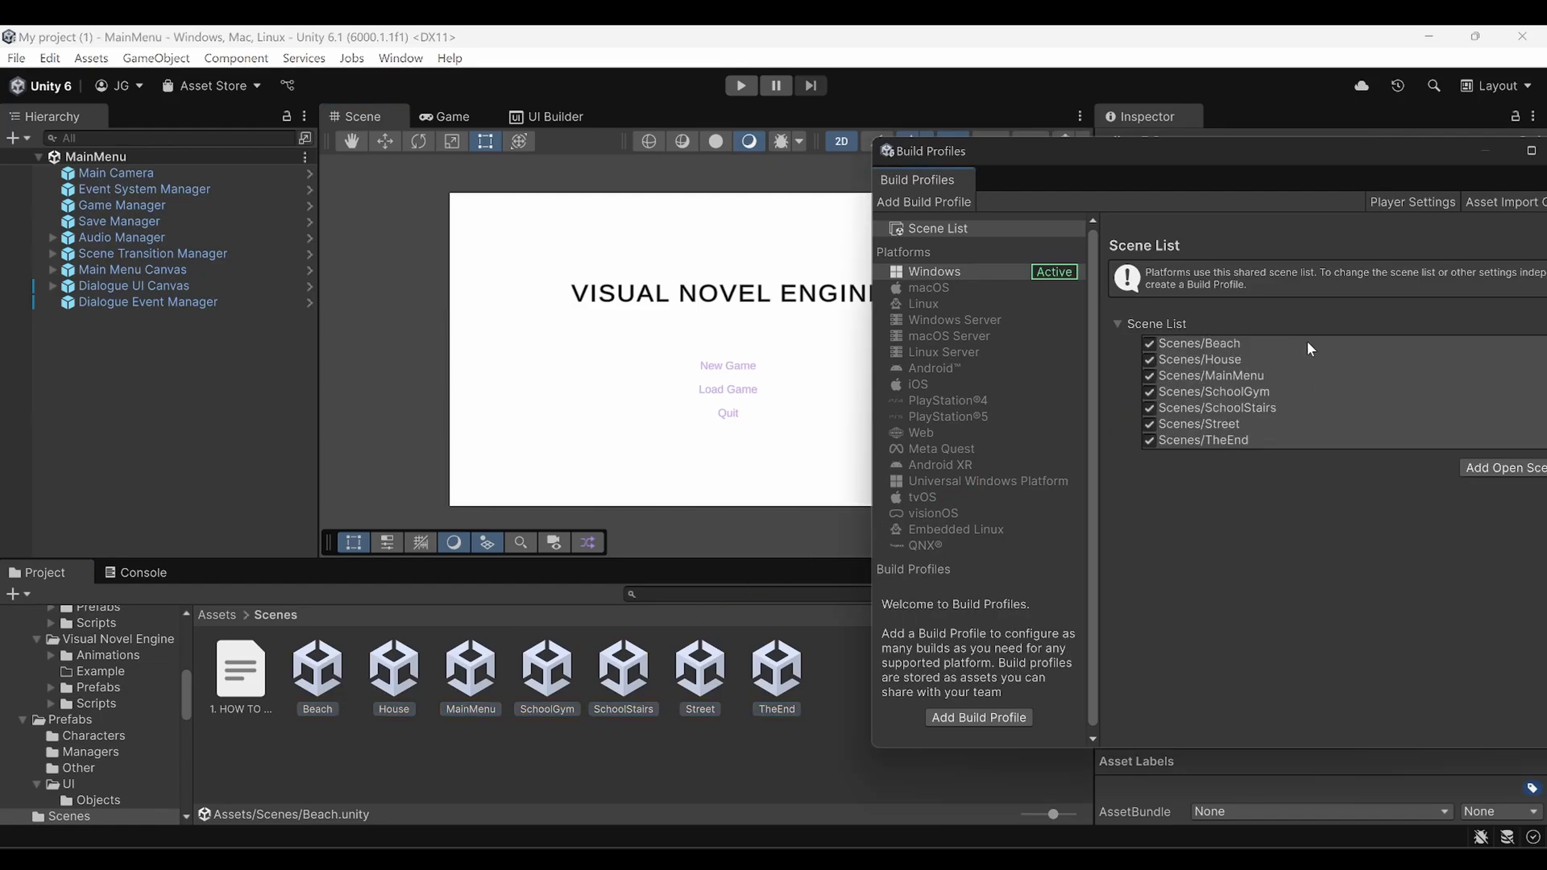
{"action": "left_click_drag", "start_coordinate": [1281, 169], "coordinate": [876, 168]}
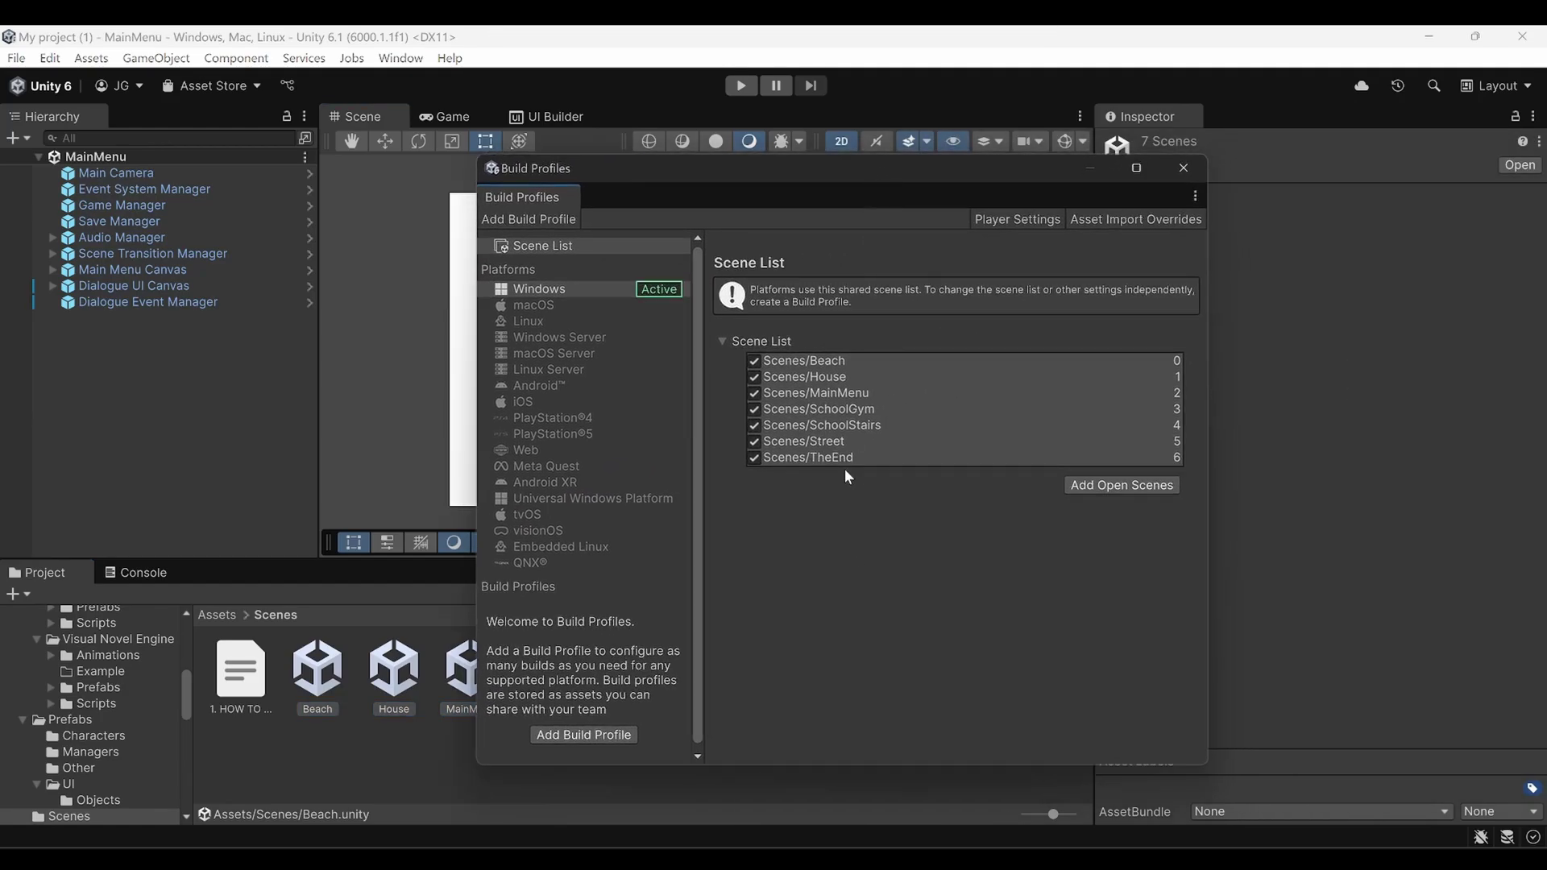
{"action": "left_click", "coordinate": [845, 395]}
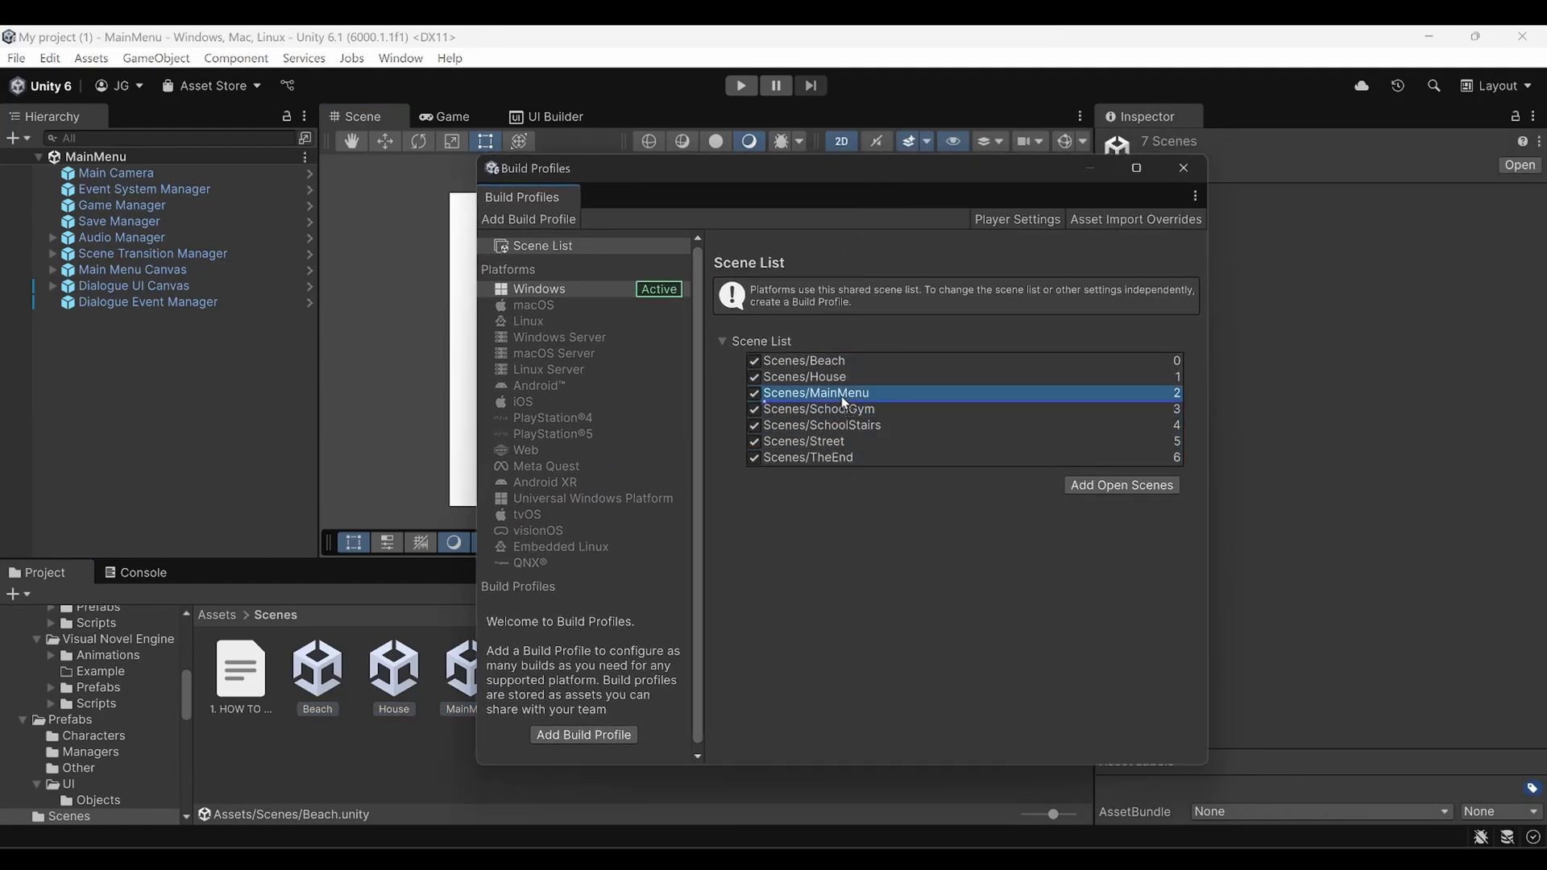
{"action": "left_click_drag", "start_coordinate": [844, 395], "coordinate": [821, 364]}
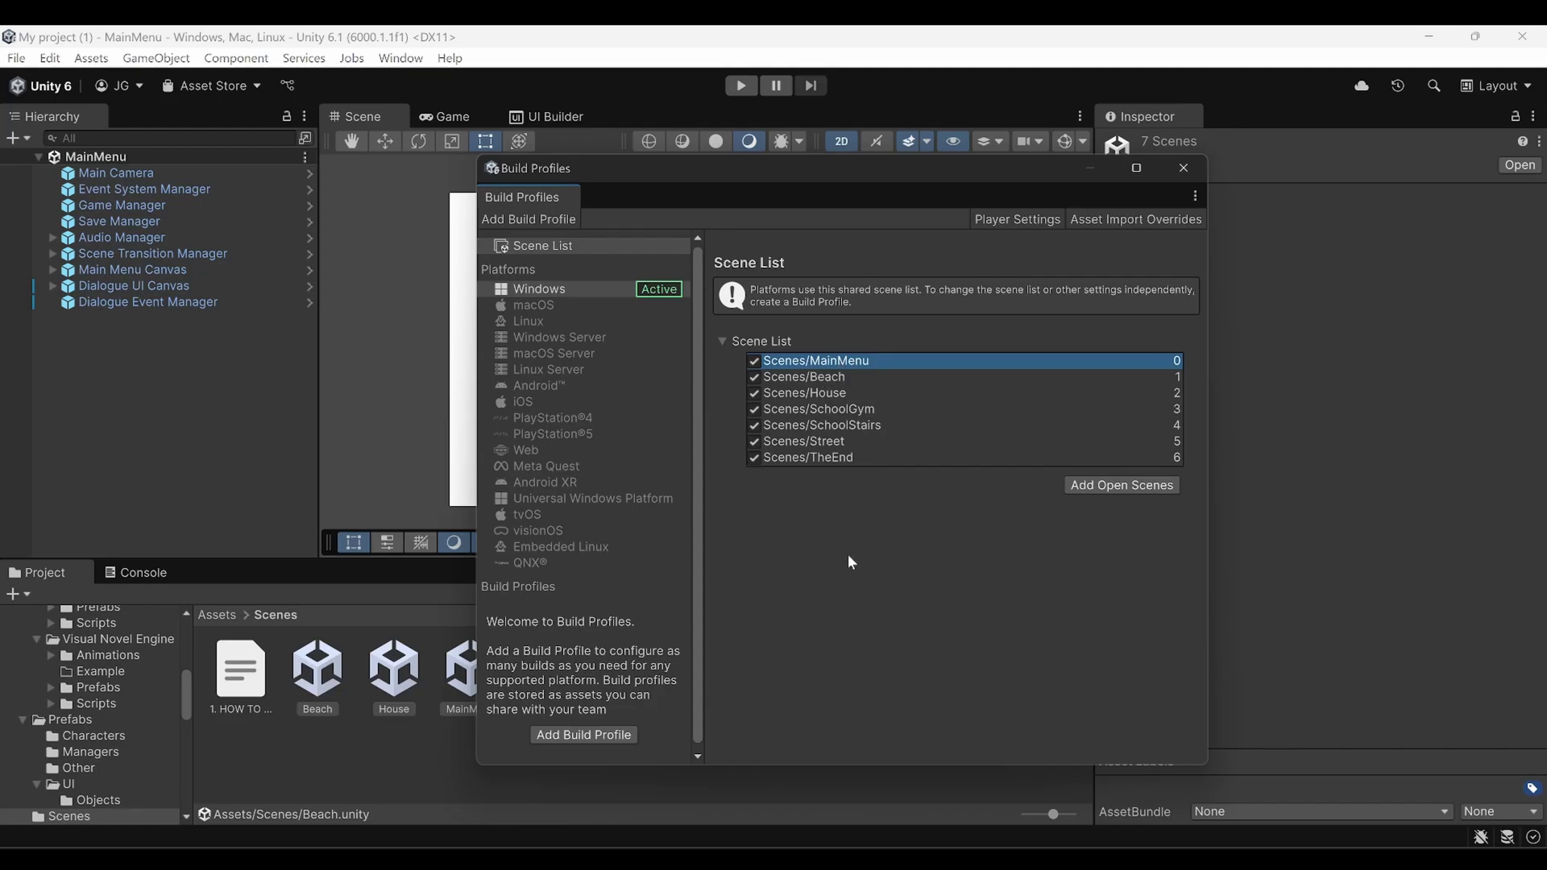
Close Build Profiles, start Play mode with Ctrl+P, and pause on the main menu.
{"action": "left_click", "coordinate": [1191, 164]}
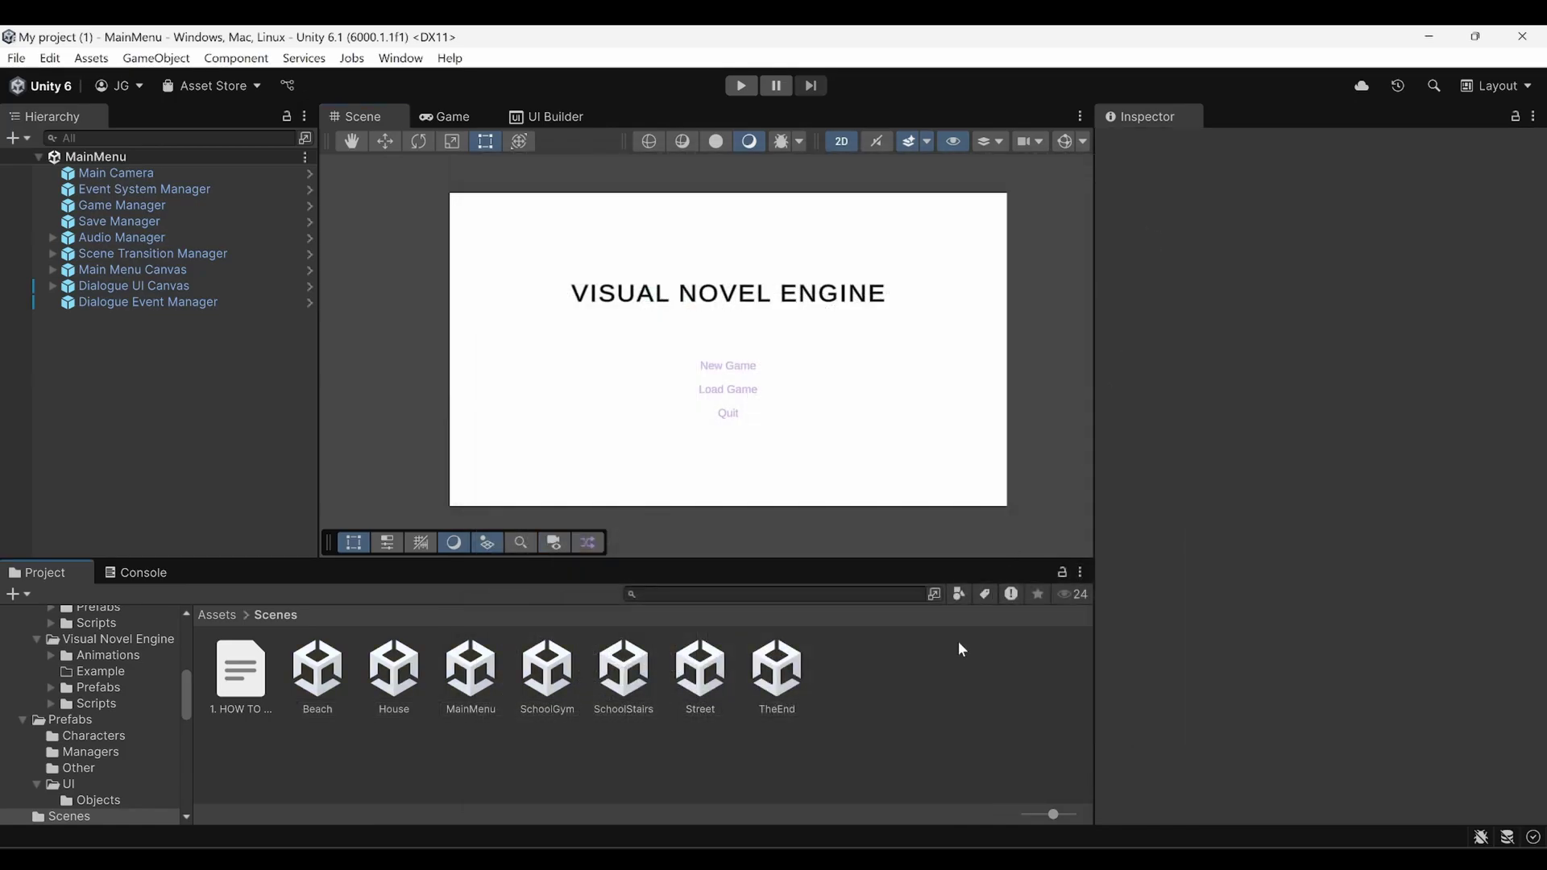
{"action": "key", "text": "ctrl+p"}
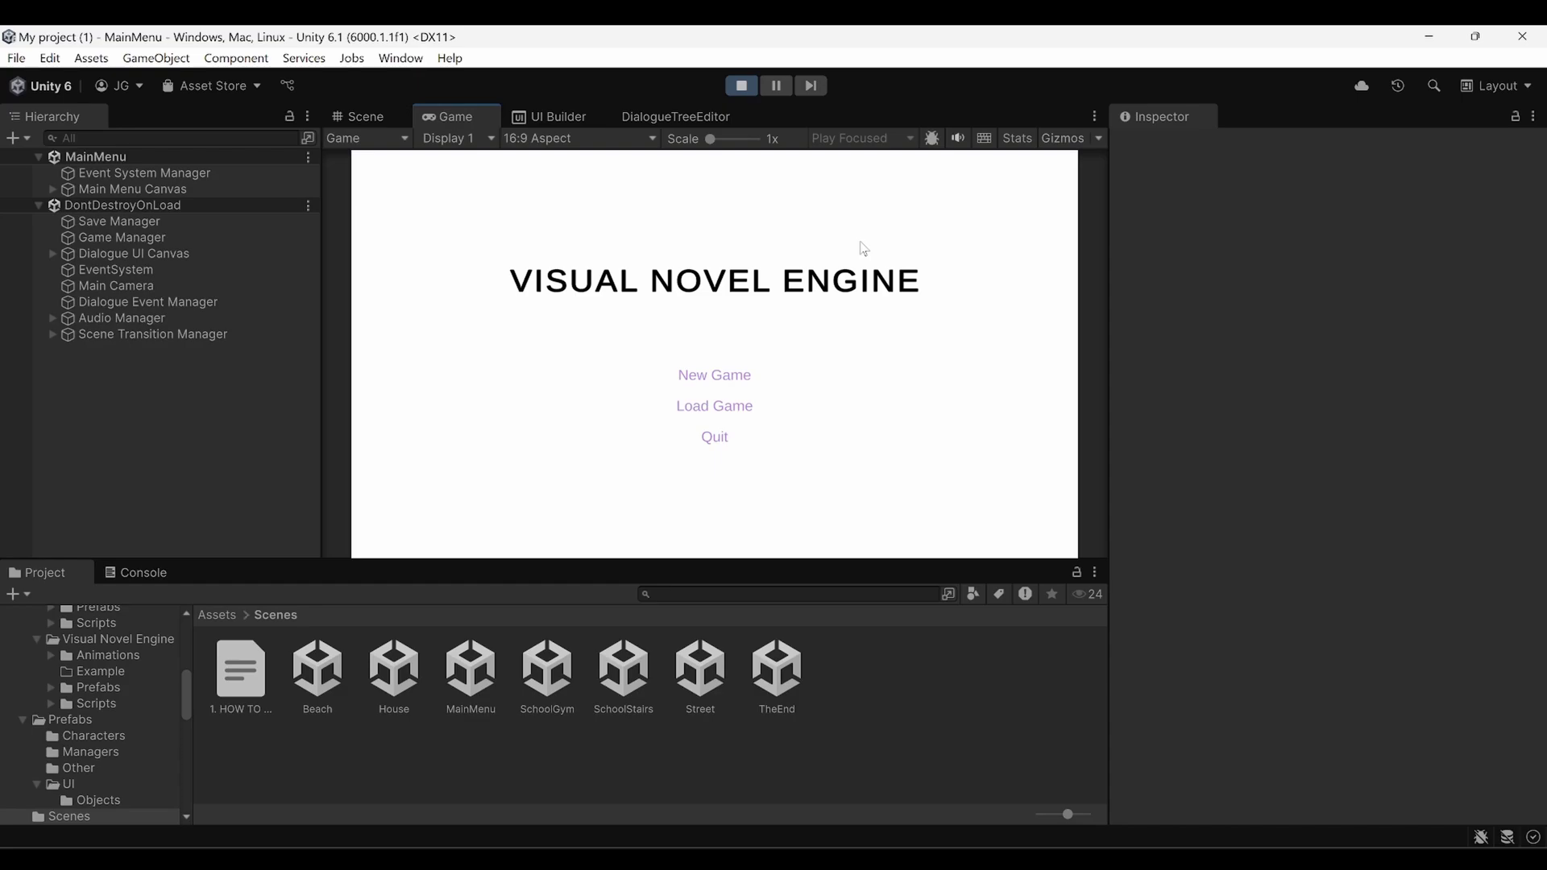
{"action": "left_click", "coordinate": [774, 87]}
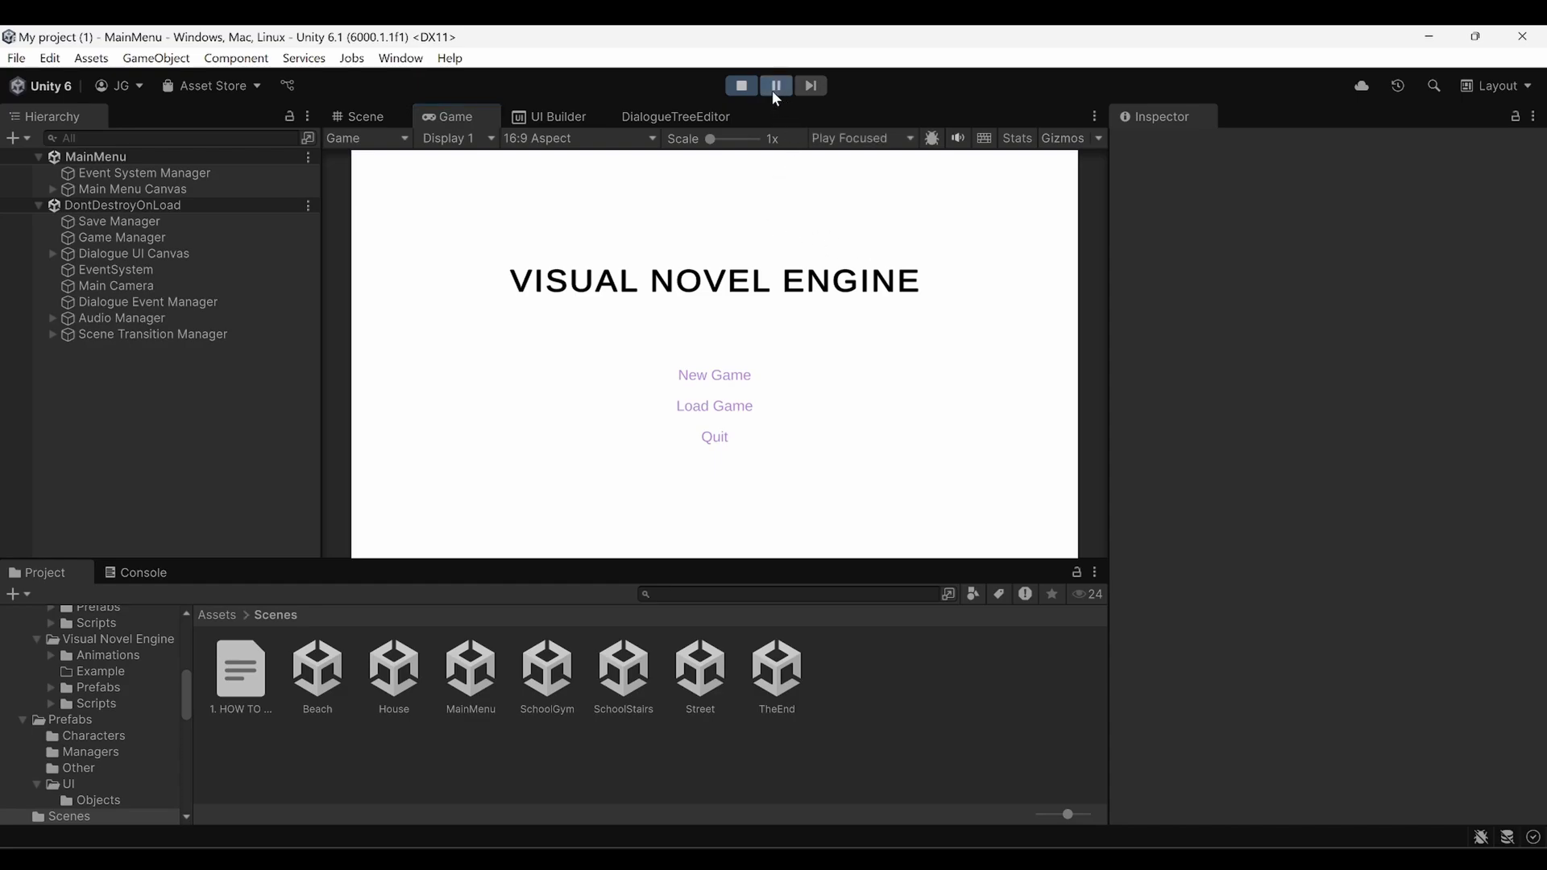
{"action": "left_click", "coordinate": [105, 174]}
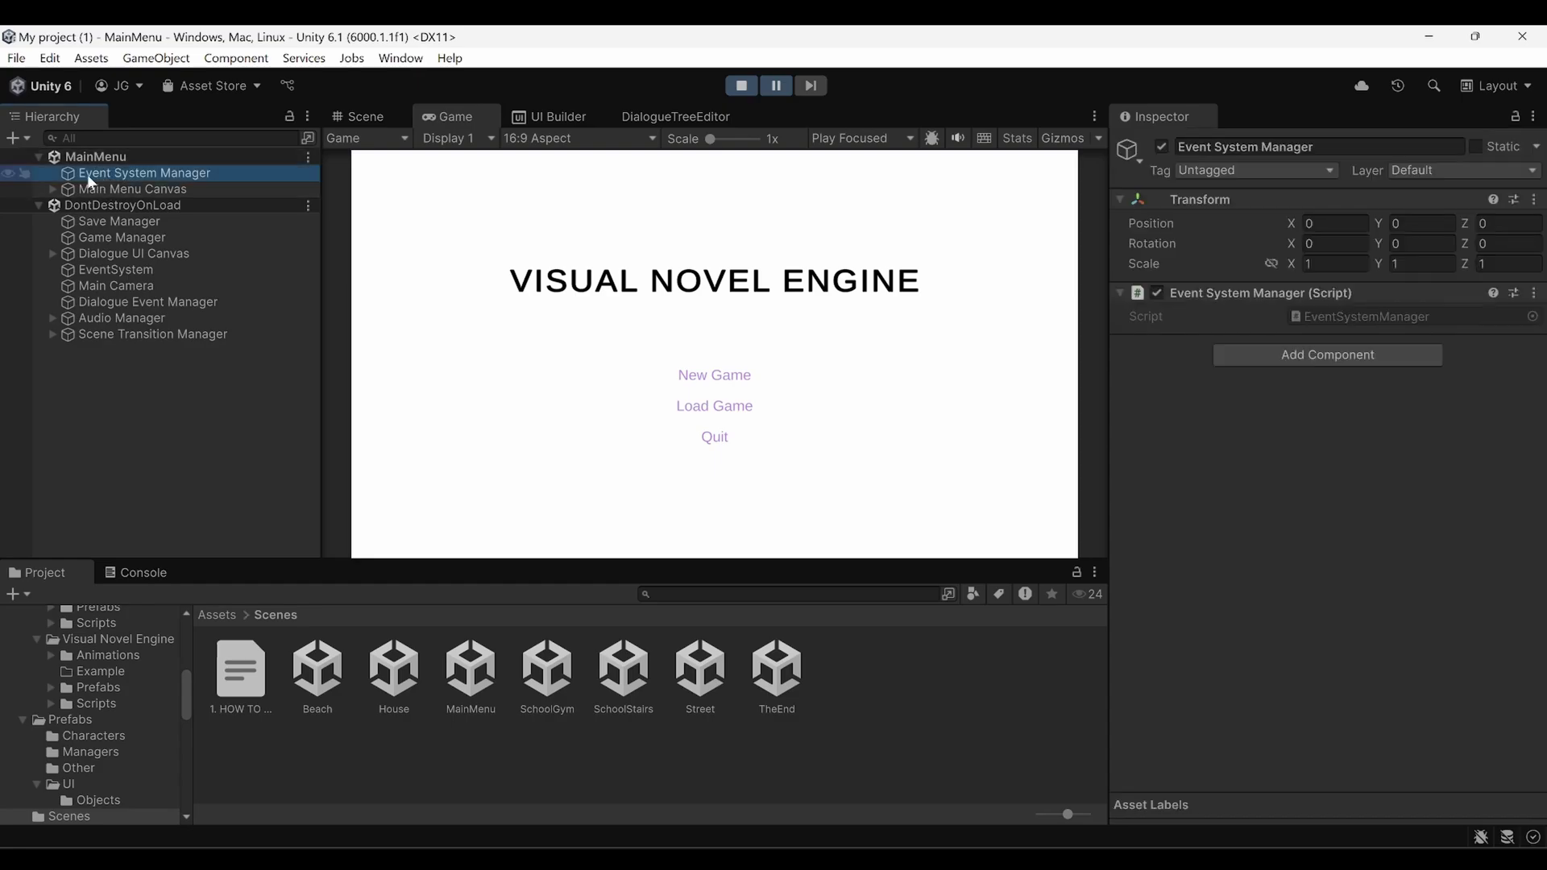
{"action": "left_click", "coordinate": [142, 187]}
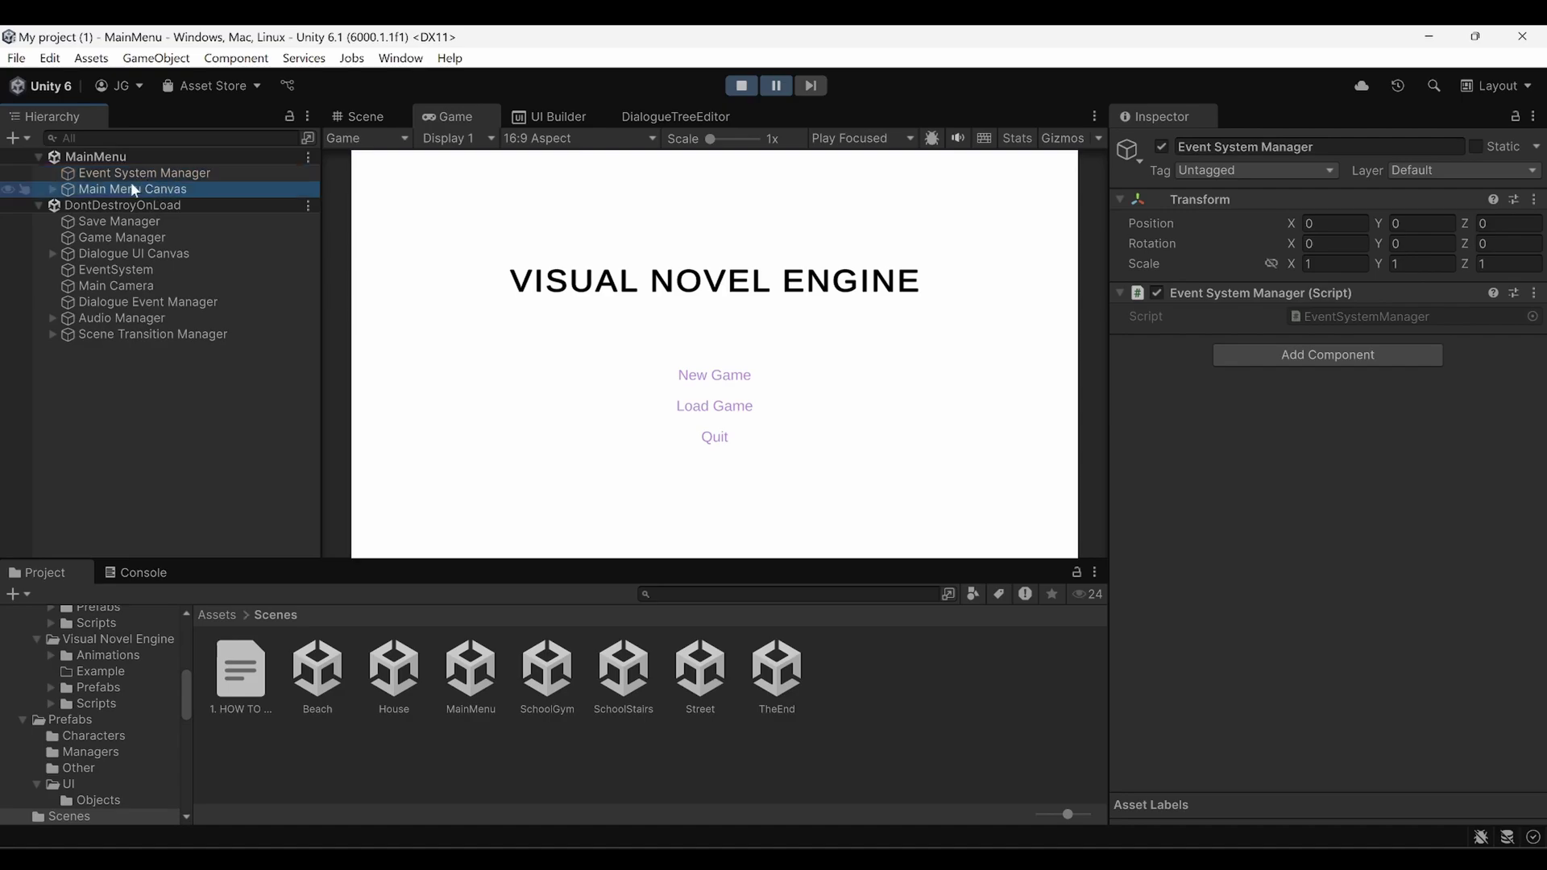
{"action": "left_click", "coordinate": [52, 190]}
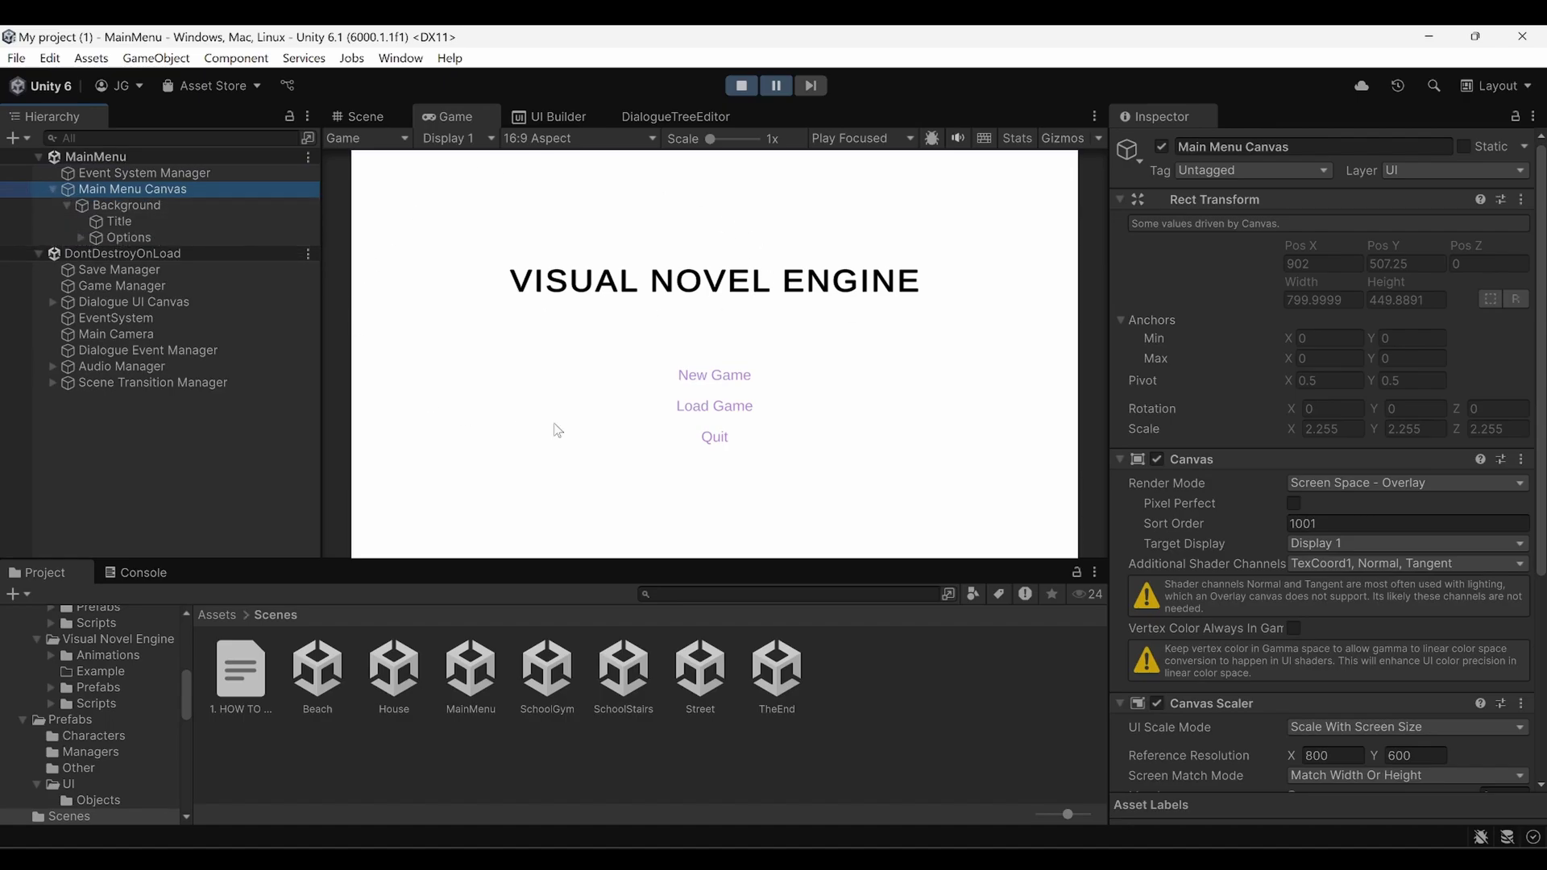
{"action": "left_click", "coordinate": [161, 206]}
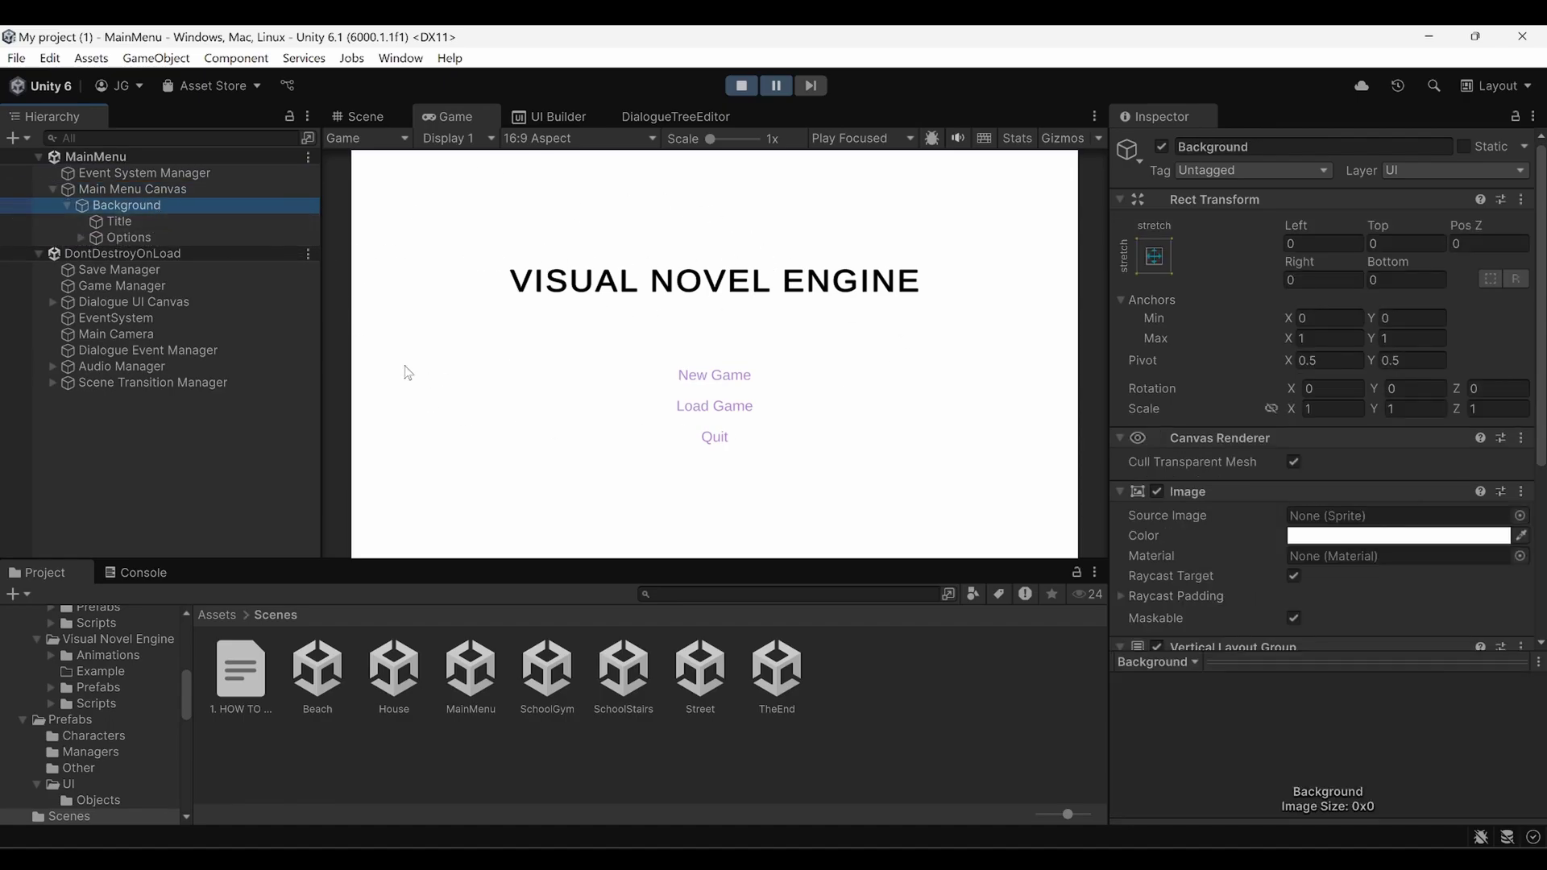
{"action": "left_click", "coordinate": [213, 224]}
{"action": "left_click", "coordinate": [133, 239]}
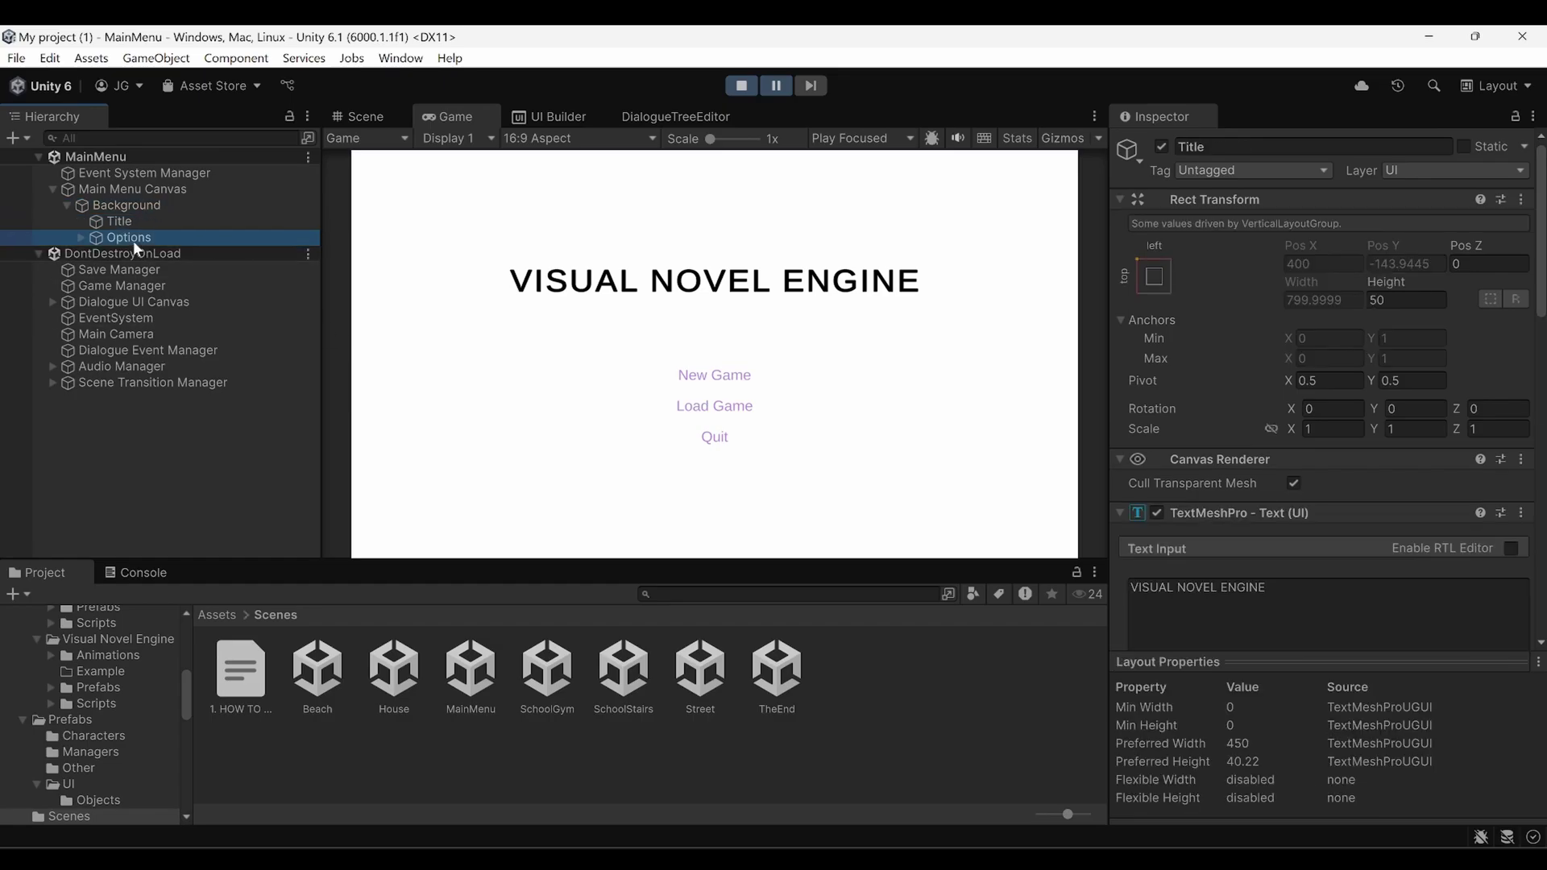
{"action": "left_click", "coordinate": [81, 238]}
{"action": "left_click", "coordinate": [82, 237]}
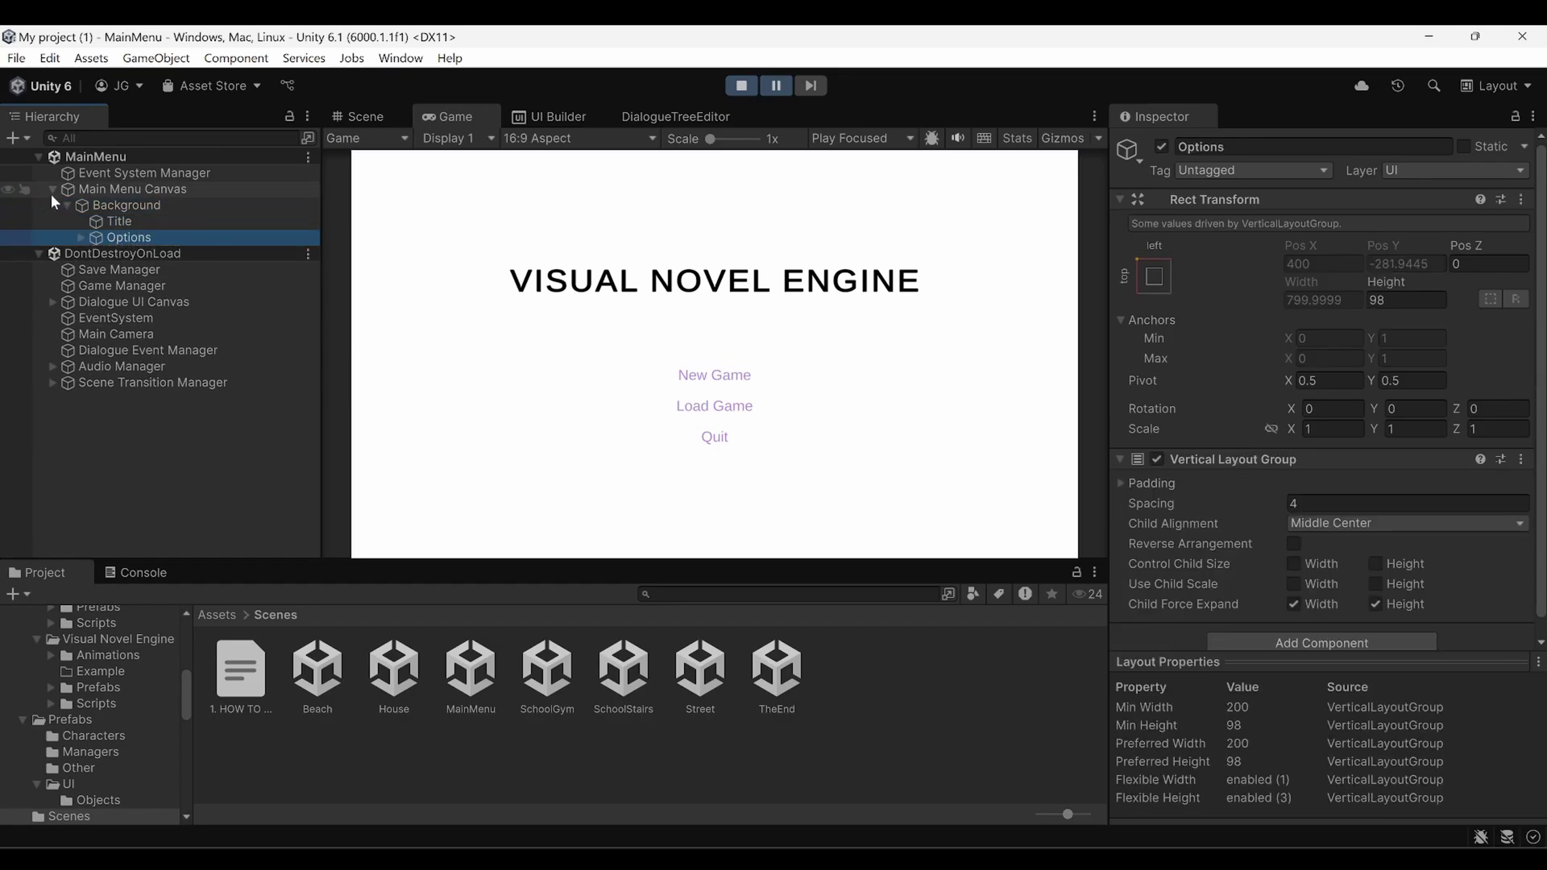
{"action": "left_click", "coordinate": [51, 190]}
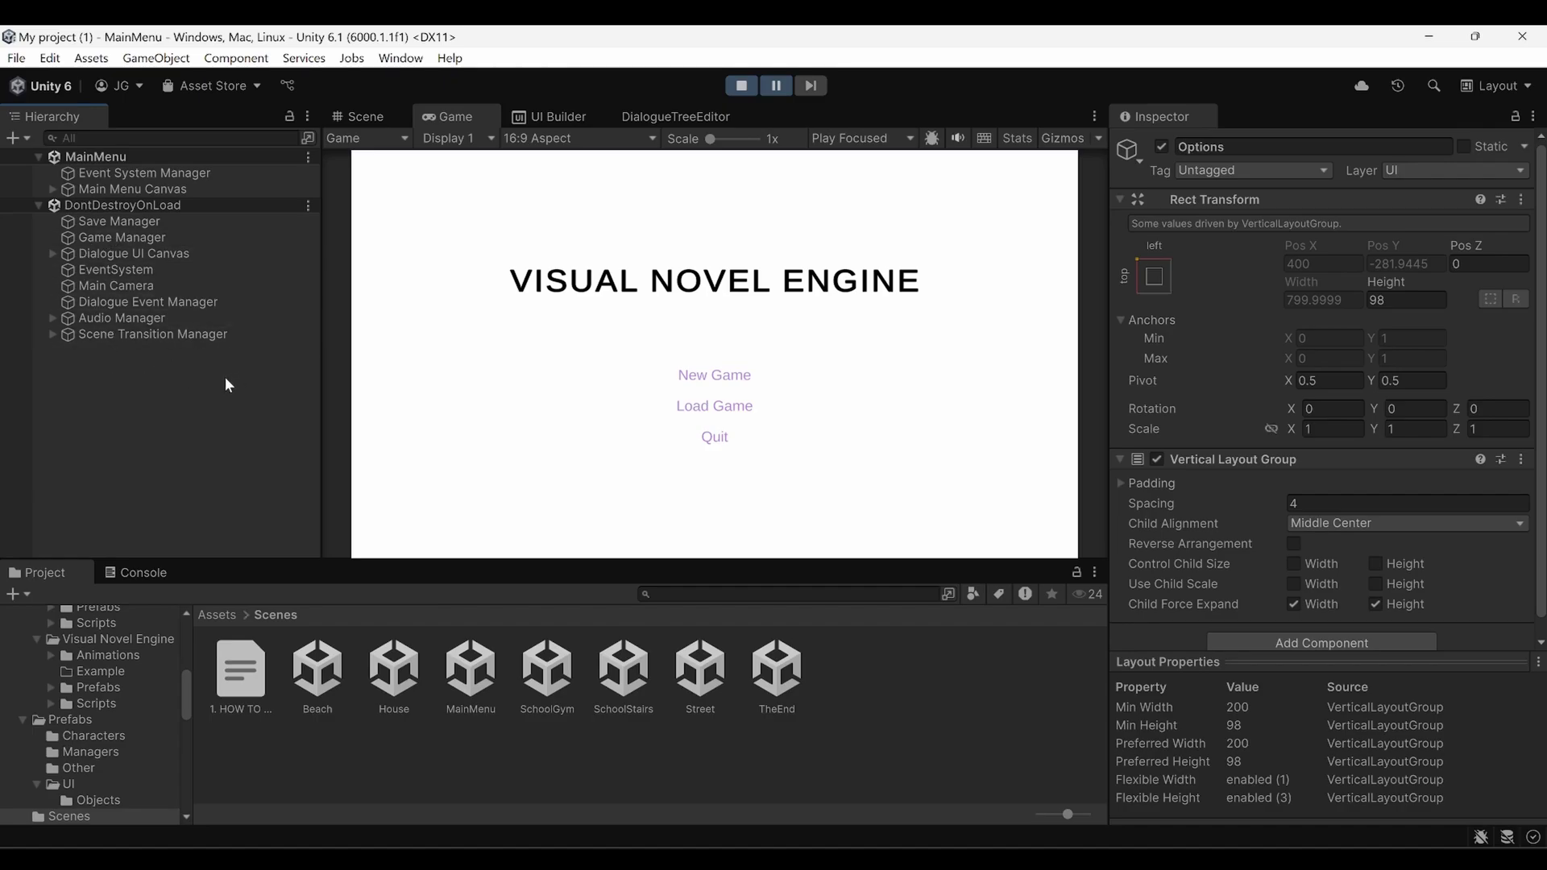
Inspect the Main Camera, scrolling through its Inspector settings.
{"action": "left_click", "coordinate": [192, 286]}
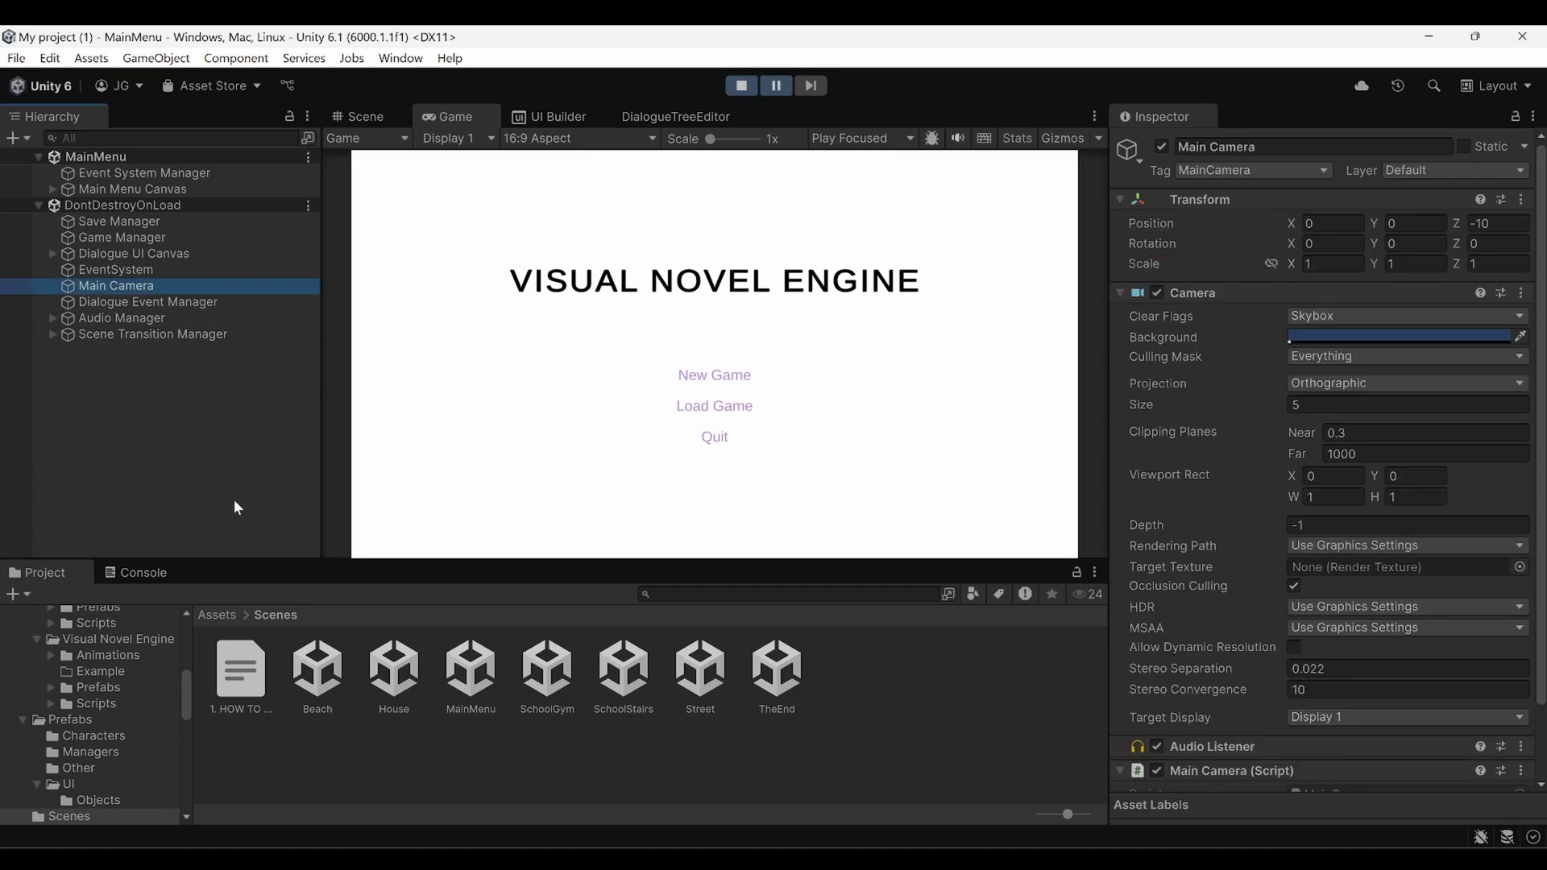
{"action": "scroll", "coordinate": [1297, 556], "scroll_direction": "down", "scroll_amount": 2}
{"action": "scroll", "coordinate": [1289, 558], "scroll_direction": "up", "scroll_amount": 2}
{"action": "scroll", "coordinate": [1173, 419], "scroll_direction": "down", "scroll_amount": 2}
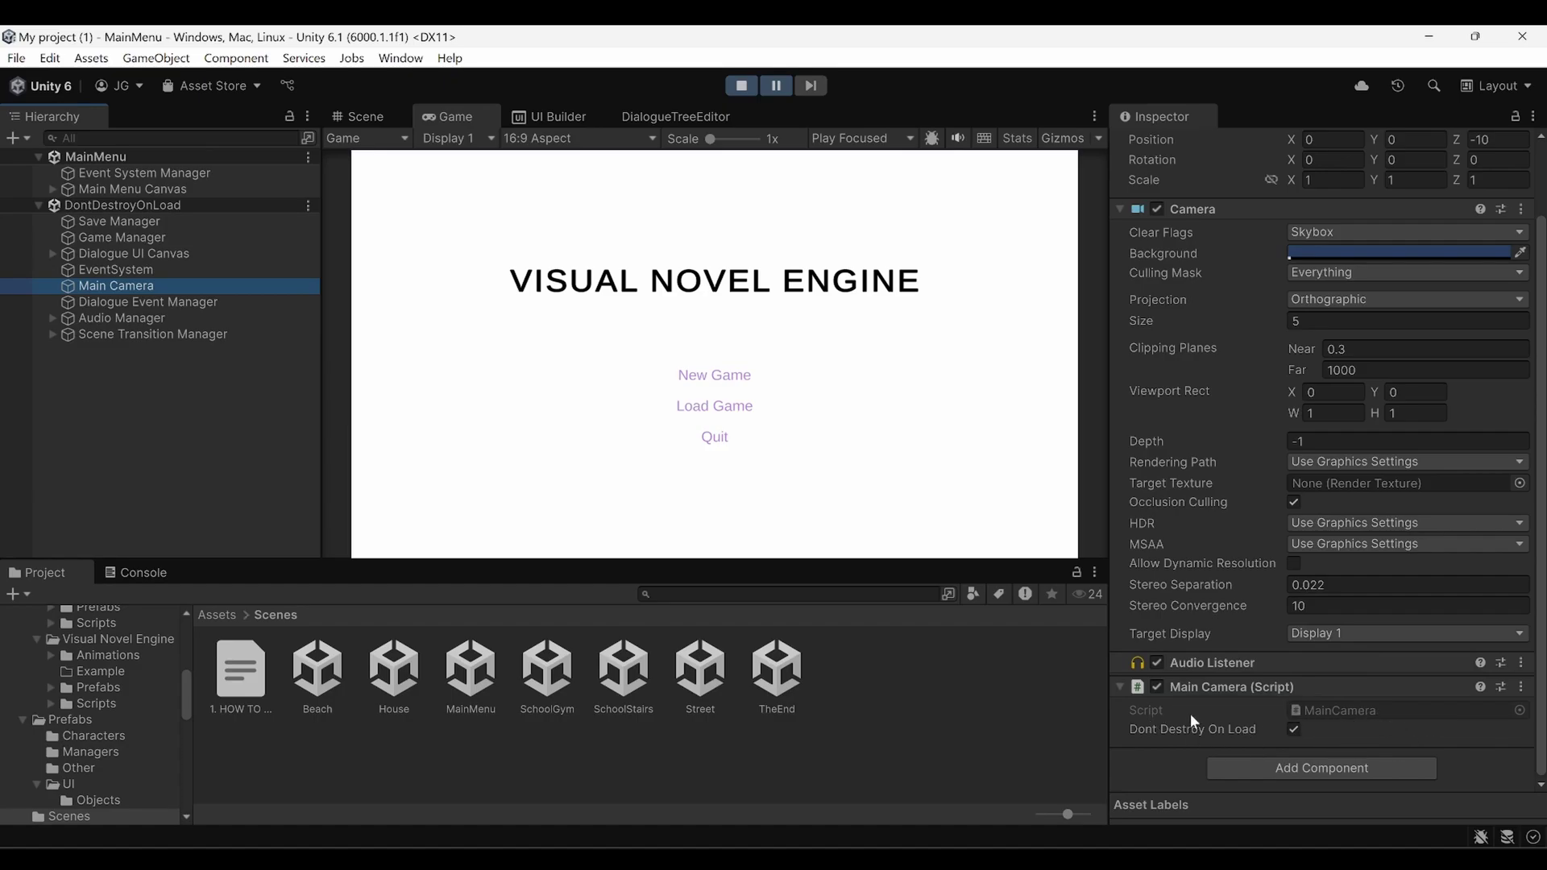
{"action": "scroll", "coordinate": [1265, 686], "scroll_direction": "up", "scroll_amount": 1}
{"action": "scroll", "coordinate": [1241, 717], "scroll_direction": "down", "scroll_amount": 1}
{"action": "scroll", "coordinate": [1351, 723], "scroll_direction": "up", "scroll_amount": 1}
{"action": "scroll", "coordinate": [1351, 723], "scroll_direction": "down", "scroll_amount": 1}
{"action": "scroll", "coordinate": [1352, 722], "scroll_direction": "up", "scroll_amount": 1}
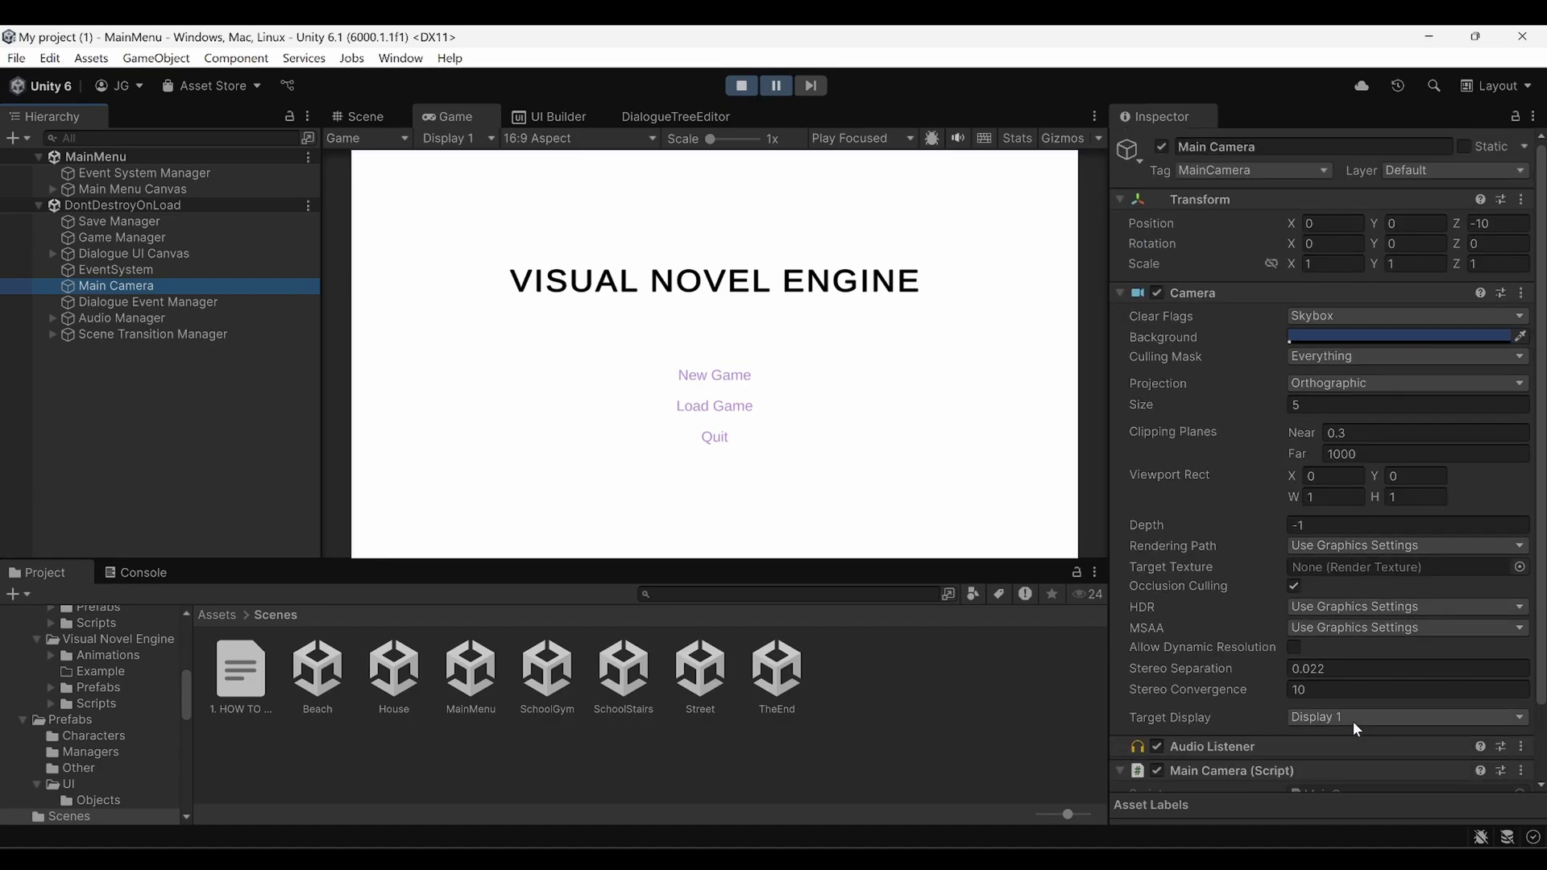
{"action": "scroll", "coordinate": [1345, 722], "scroll_direction": "down", "scroll_amount": 1}
{"action": "scroll", "coordinate": [1362, 714], "scroll_direction": "up", "scroll_amount": 1}
{"action": "scroll", "coordinate": [1362, 714], "scroll_direction": "down", "scroll_amount": 1}
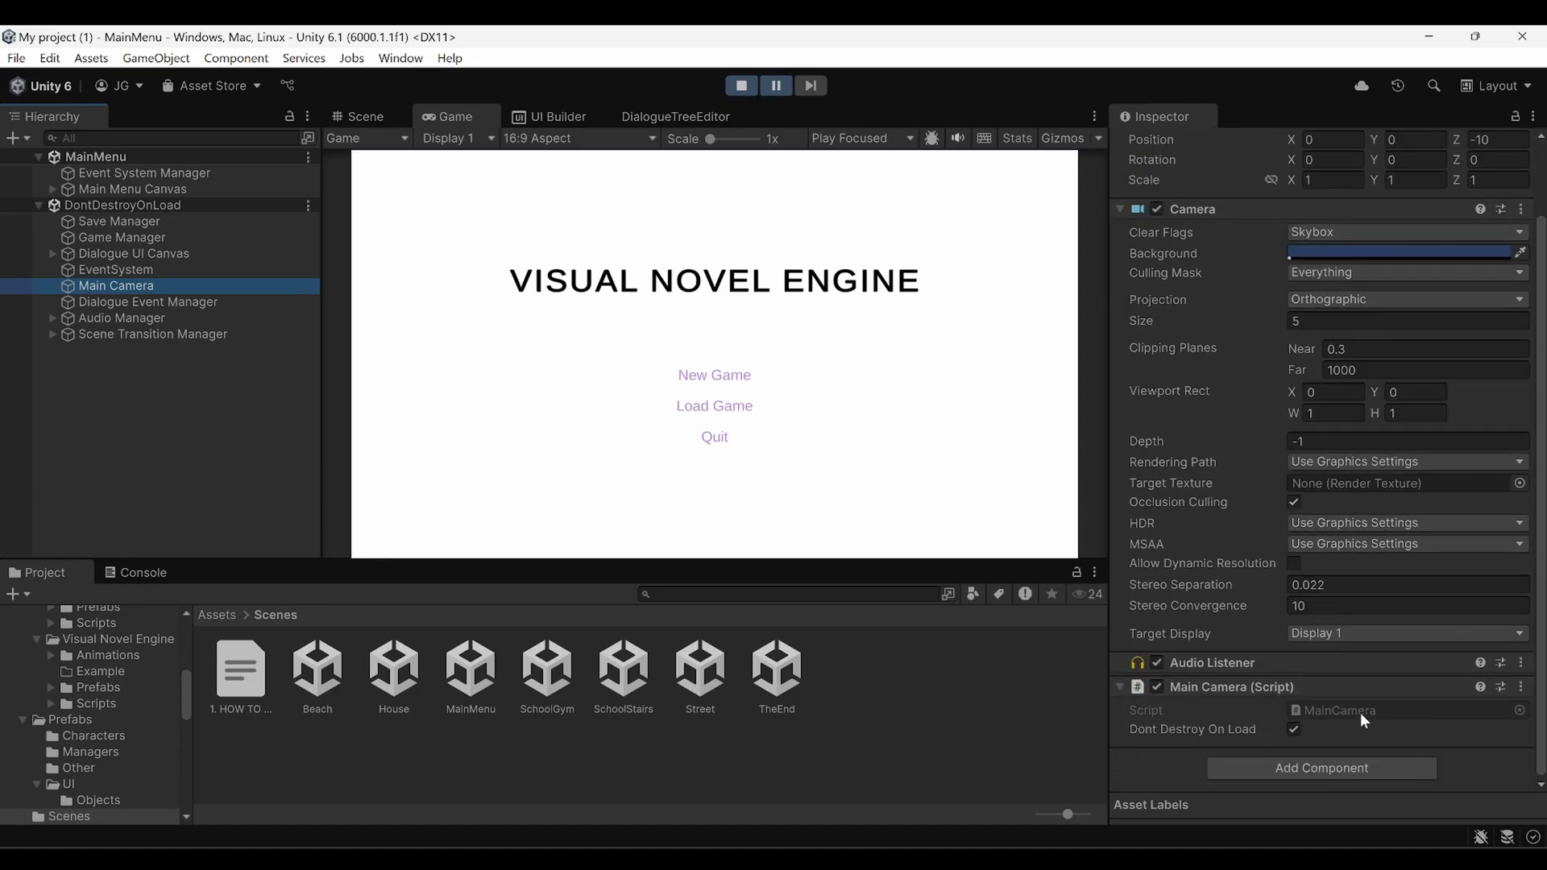
{"action": "scroll", "coordinate": [1371, 709], "scroll_direction": "up", "scroll_amount": 1}
{"action": "scroll", "coordinate": [1372, 709], "scroll_direction": "down", "scroll_amount": 1}
{"action": "scroll", "coordinate": [1228, 678], "scroll_direction": "up", "scroll_amount": 1}
{"action": "scroll", "coordinate": [1227, 675], "scroll_direction": "down", "scroll_amount": 1}
{"action": "scroll", "coordinate": [1225, 674], "scroll_direction": "up", "scroll_amount": 1}
{"action": "scroll", "coordinate": [1225, 672], "scroll_direction": "down", "scroll_amount": 1}
{"action": "scroll", "coordinate": [1224, 681], "scroll_direction": "up", "scroll_amount": 1}
{"action": "scroll", "coordinate": [1225, 682], "scroll_direction": "down", "scroll_amount": 1}
{"action": "scroll", "coordinate": [1283, 671], "scroll_direction": "up", "scroll_amount": 1}
{"action": "scroll", "coordinate": [1283, 670], "scroll_direction": "down", "scroll_amount": 1}
Inspect the EventSystem's Input System UI Input Module settings, ending at the top.
{"action": "left_click", "coordinate": [120, 271]}
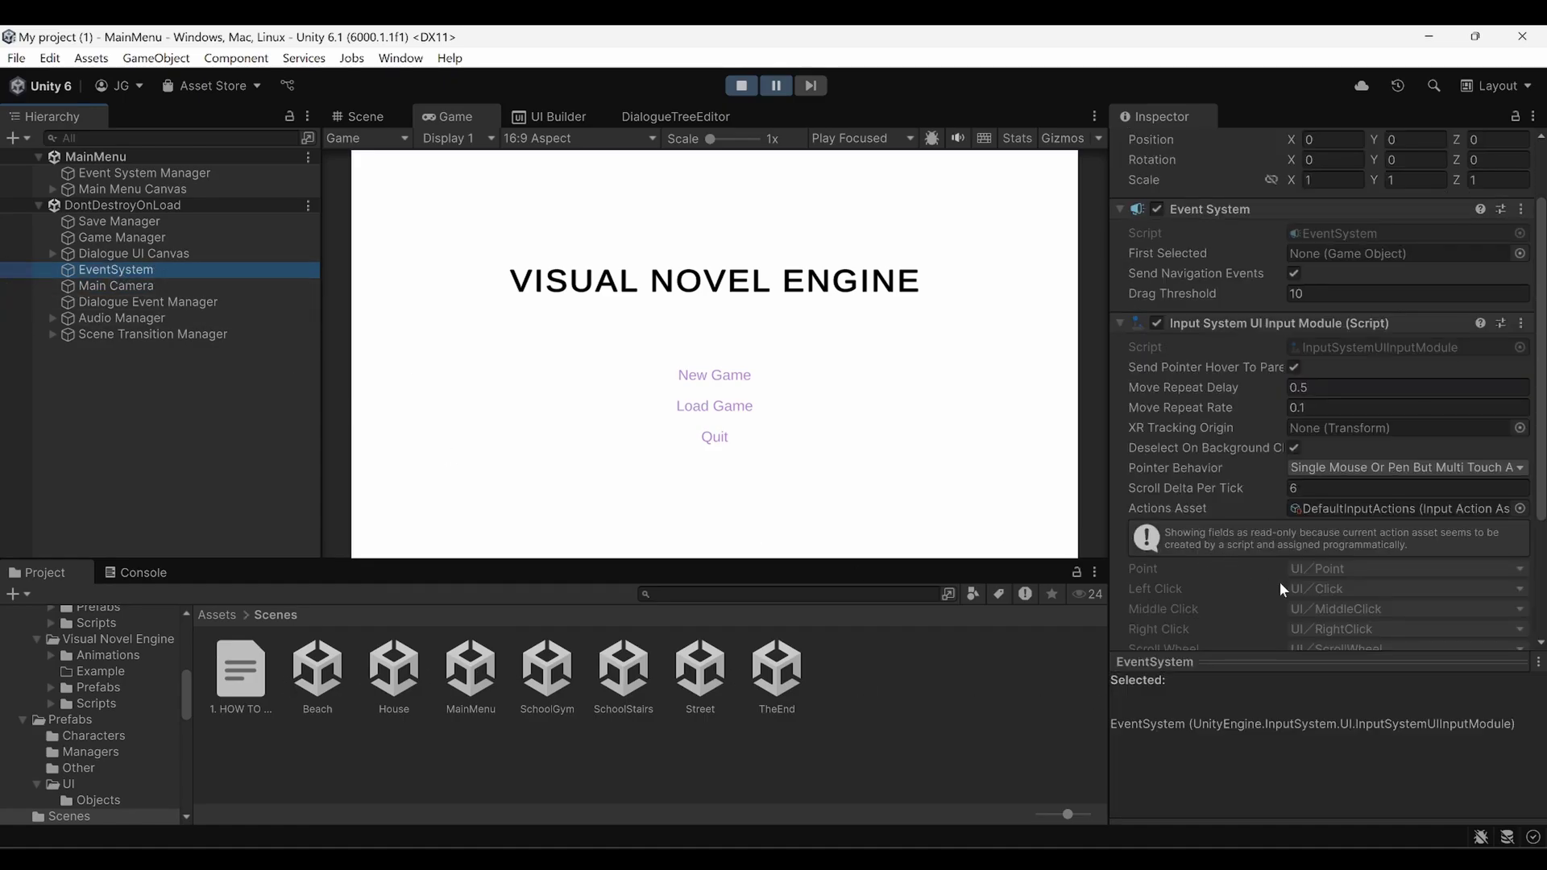
{"action": "scroll", "coordinate": [1283, 582], "scroll_direction": "up", "scroll_amount": 1}
{"action": "scroll", "coordinate": [1301, 577], "scroll_direction": "down", "scroll_amount": 1}
{"action": "scroll", "coordinate": [1300, 577], "scroll_direction": "up", "scroll_amount": 1}
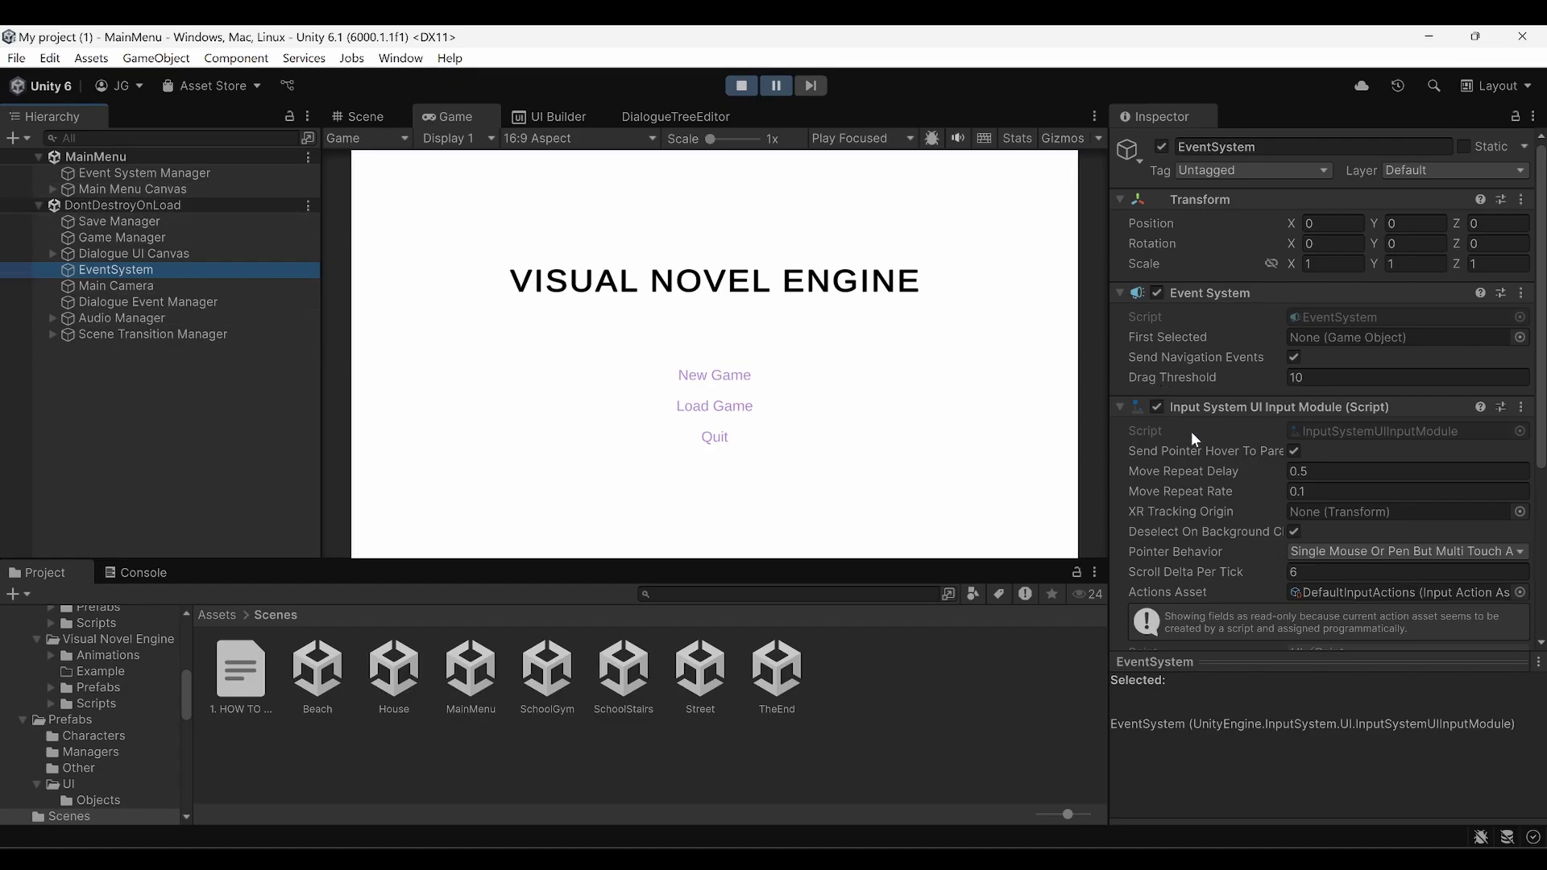
{"action": "scroll", "coordinate": [1194, 479], "scroll_direction": "down", "scroll_amount": 2}
{"action": "scroll", "coordinate": [1195, 490], "scroll_direction": "up", "scroll_amount": 1}
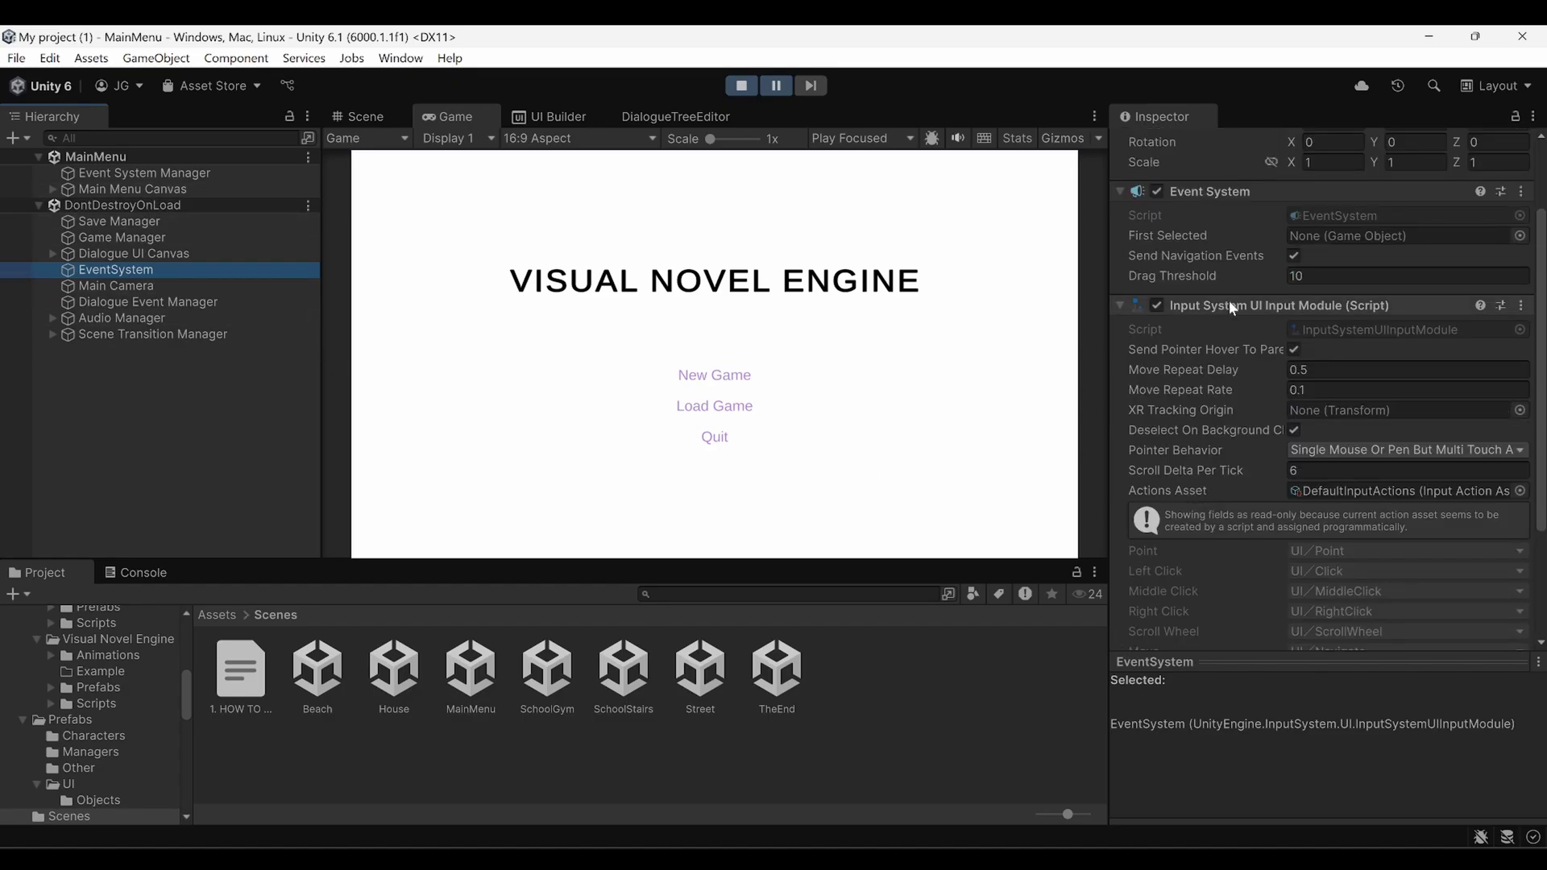
{"action": "scroll", "coordinate": [1230, 495], "scroll_direction": "up", "scroll_amount": 2}
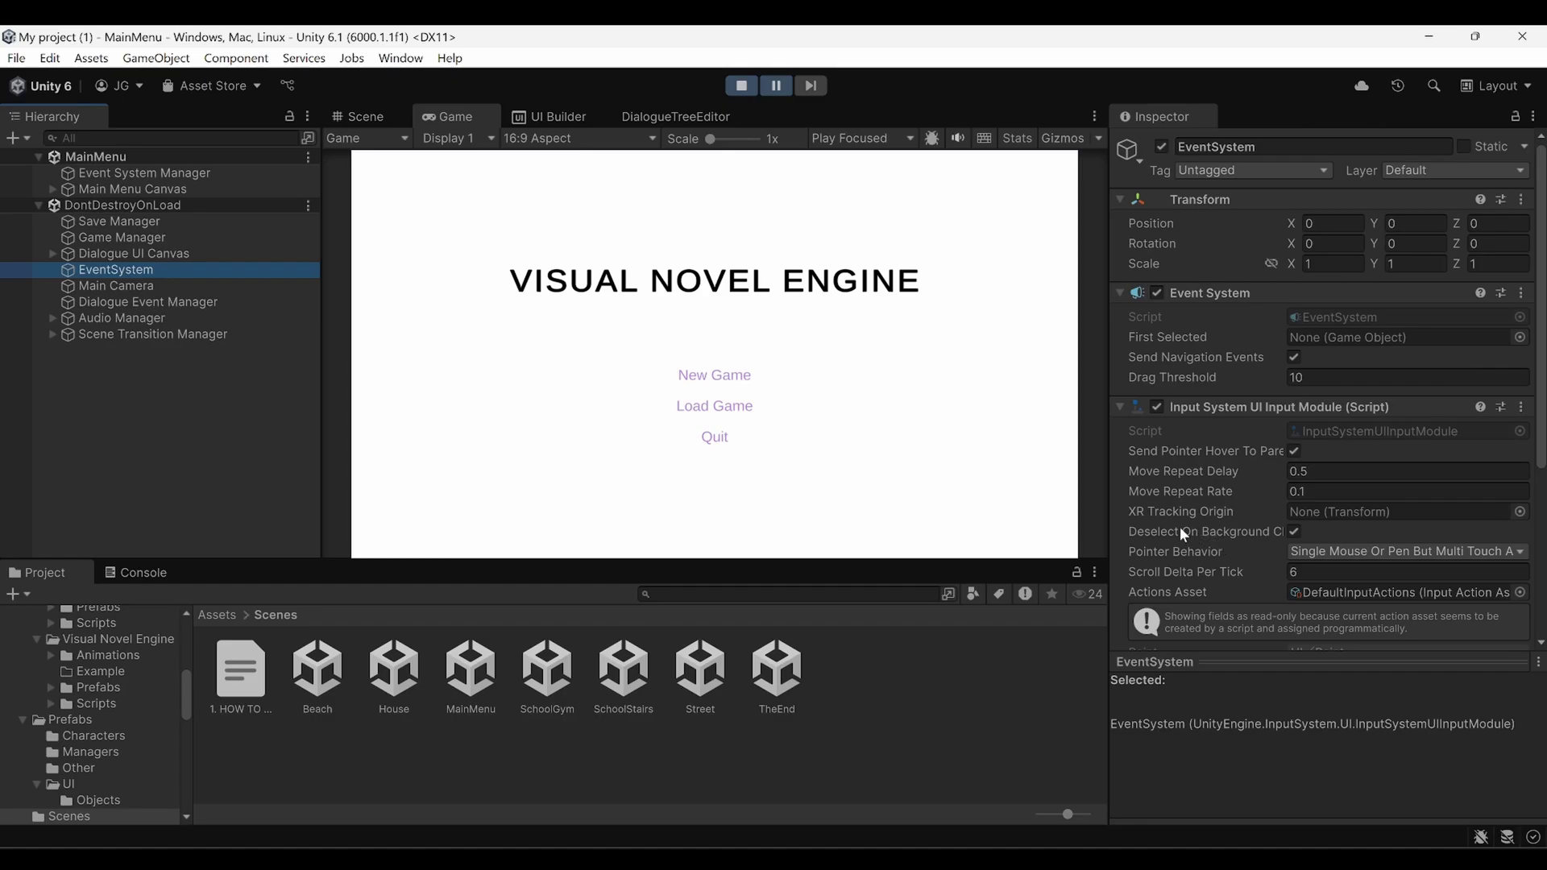
Expand Audio Manager, inspect its BG Music and FX Sound sources, then reselect Audio Manager.
{"action": "left_click", "coordinate": [187, 317]}
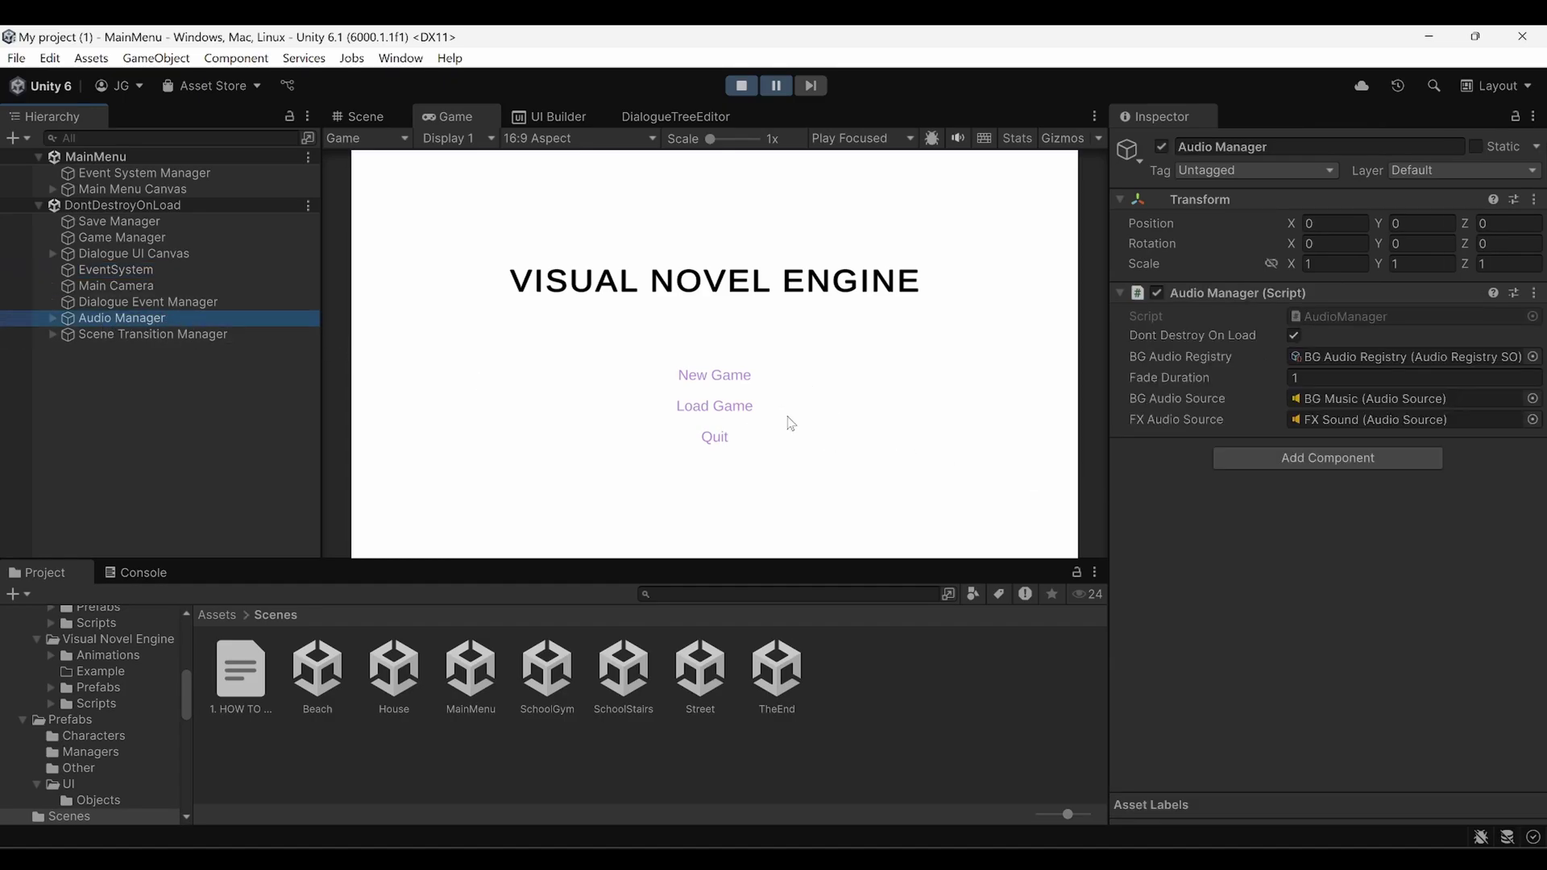
{"action": "left_click", "coordinate": [52, 318]}
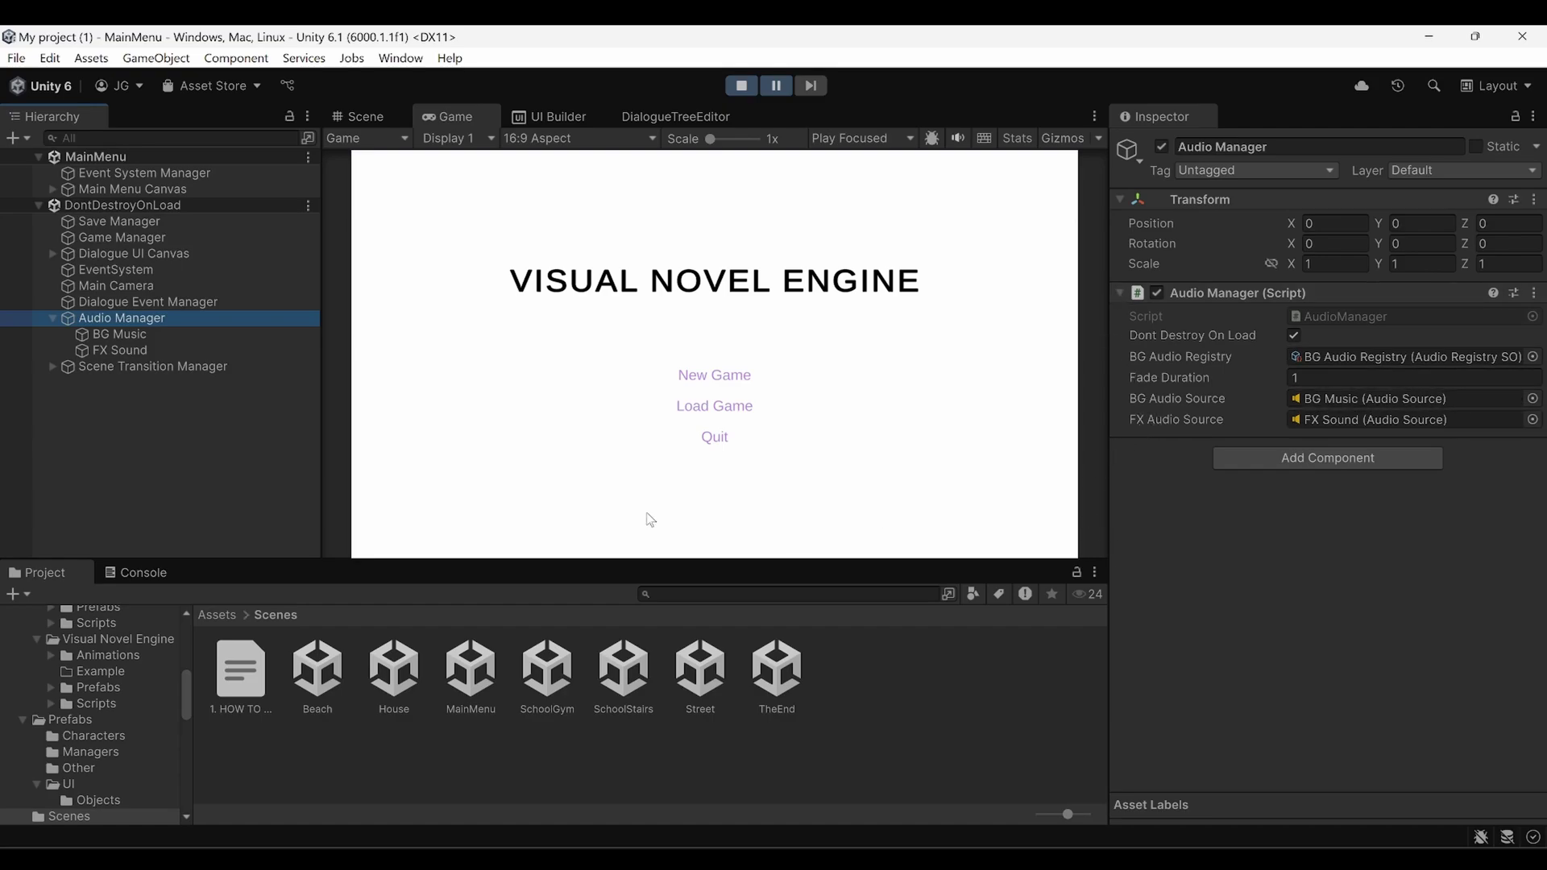
{"action": "left_click", "coordinate": [159, 335]}
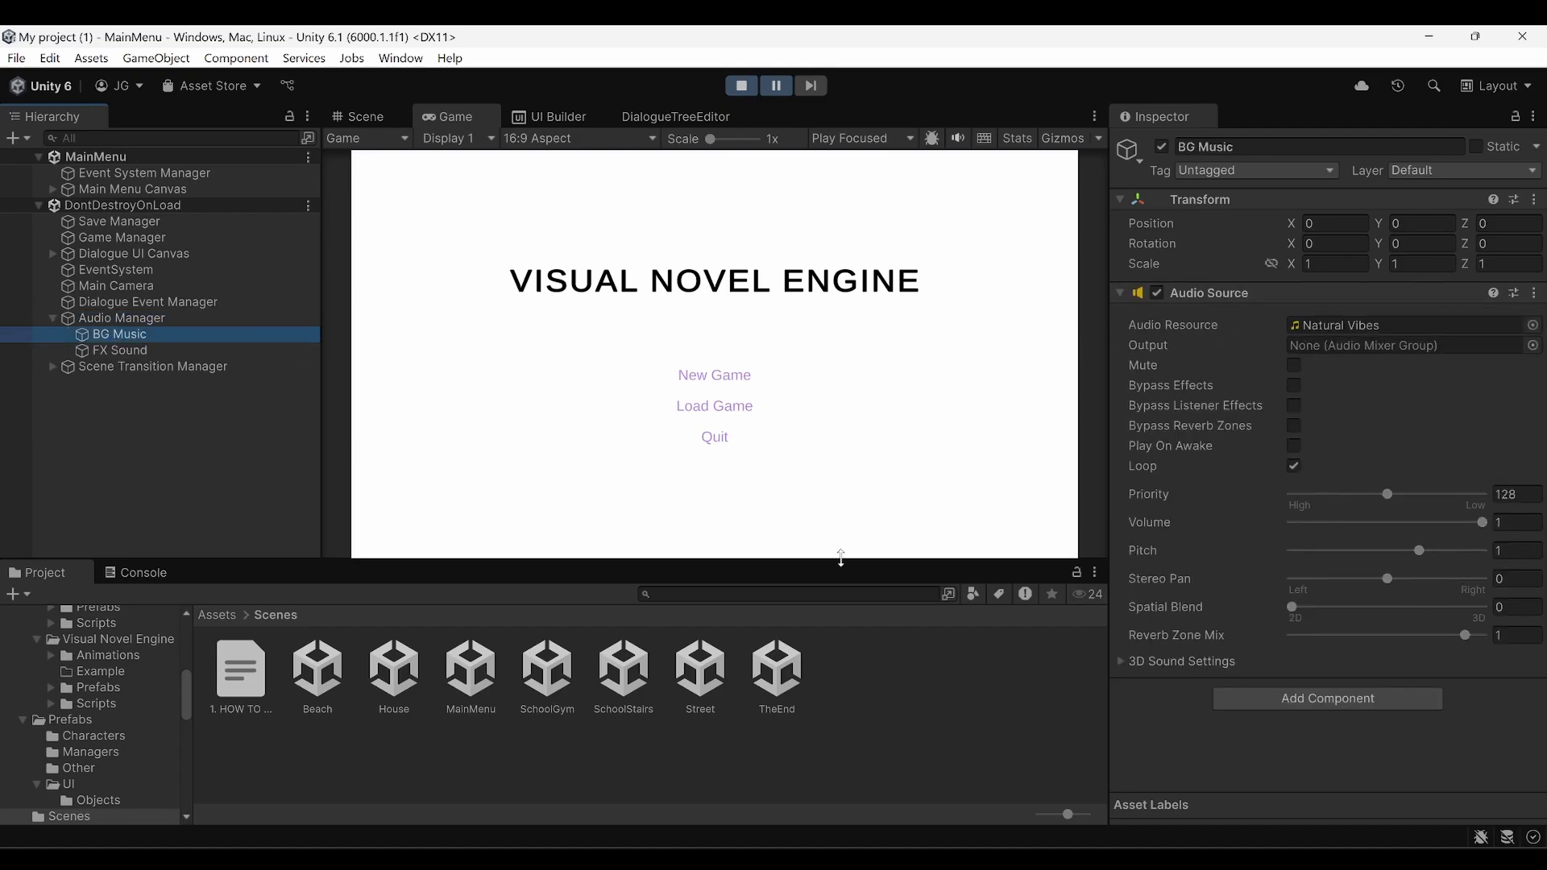
{"action": "left_click", "coordinate": [187, 350]}
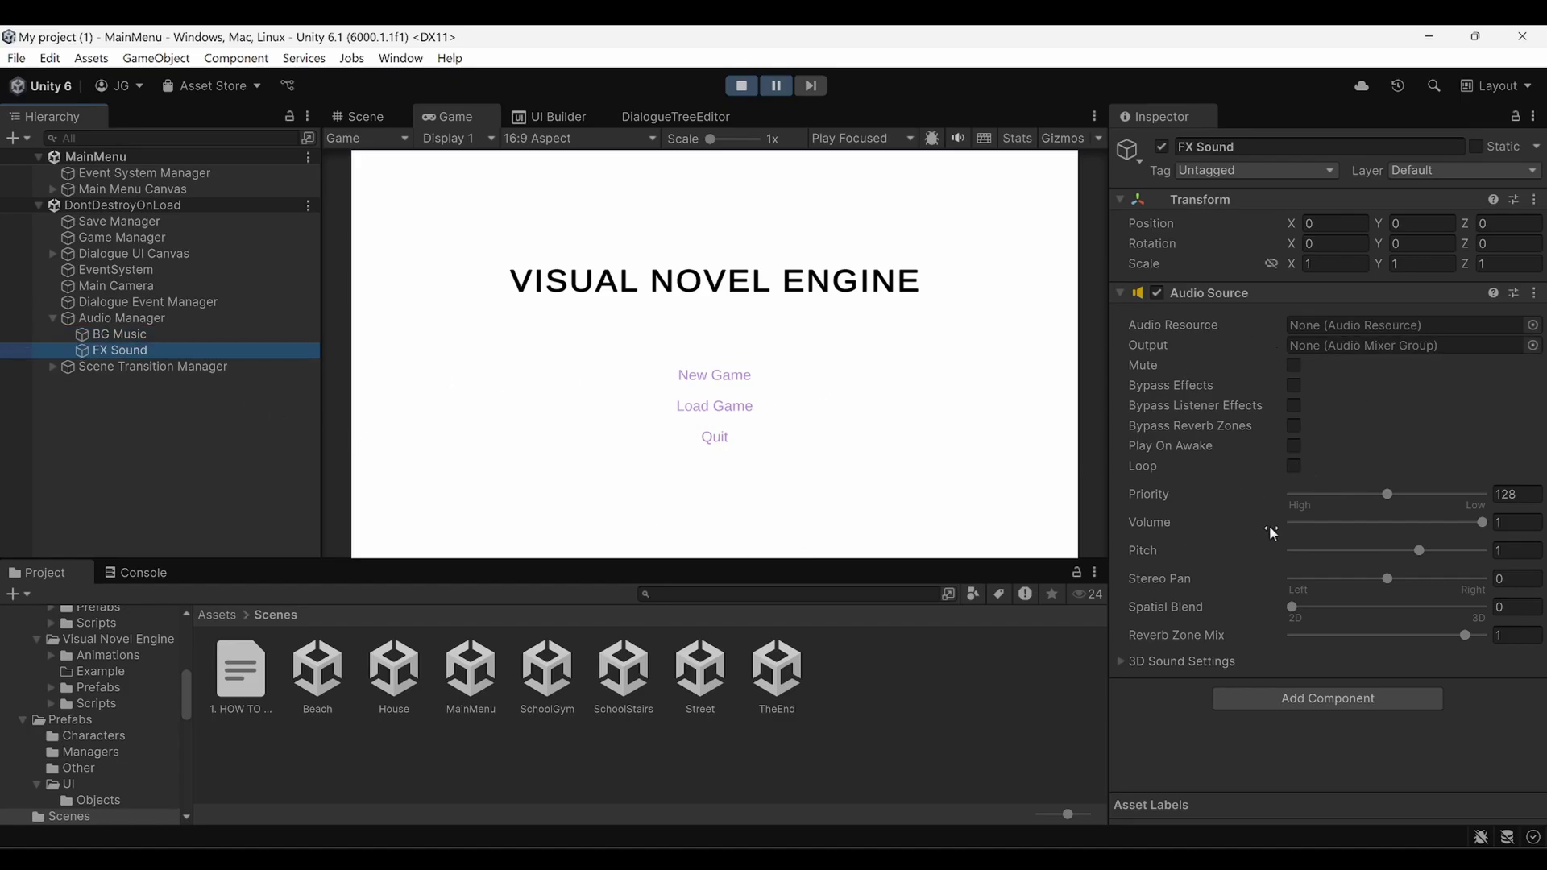
{"action": "left_click", "coordinate": [198, 317]}
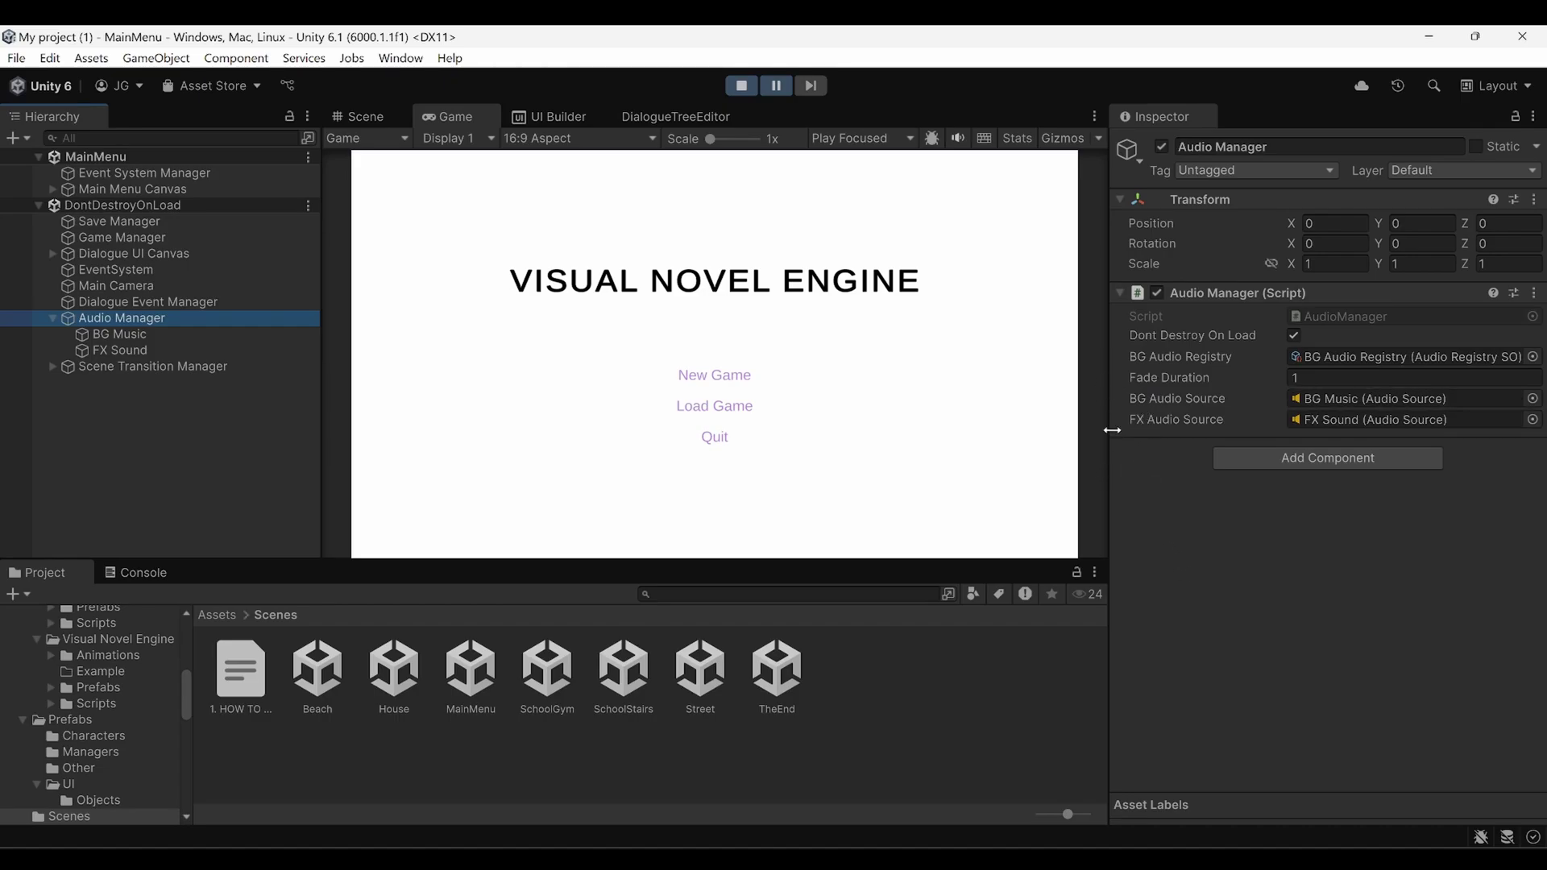
{"action": "left_click_drag", "start_coordinate": [1112, 444], "coordinate": [1116, 450]}
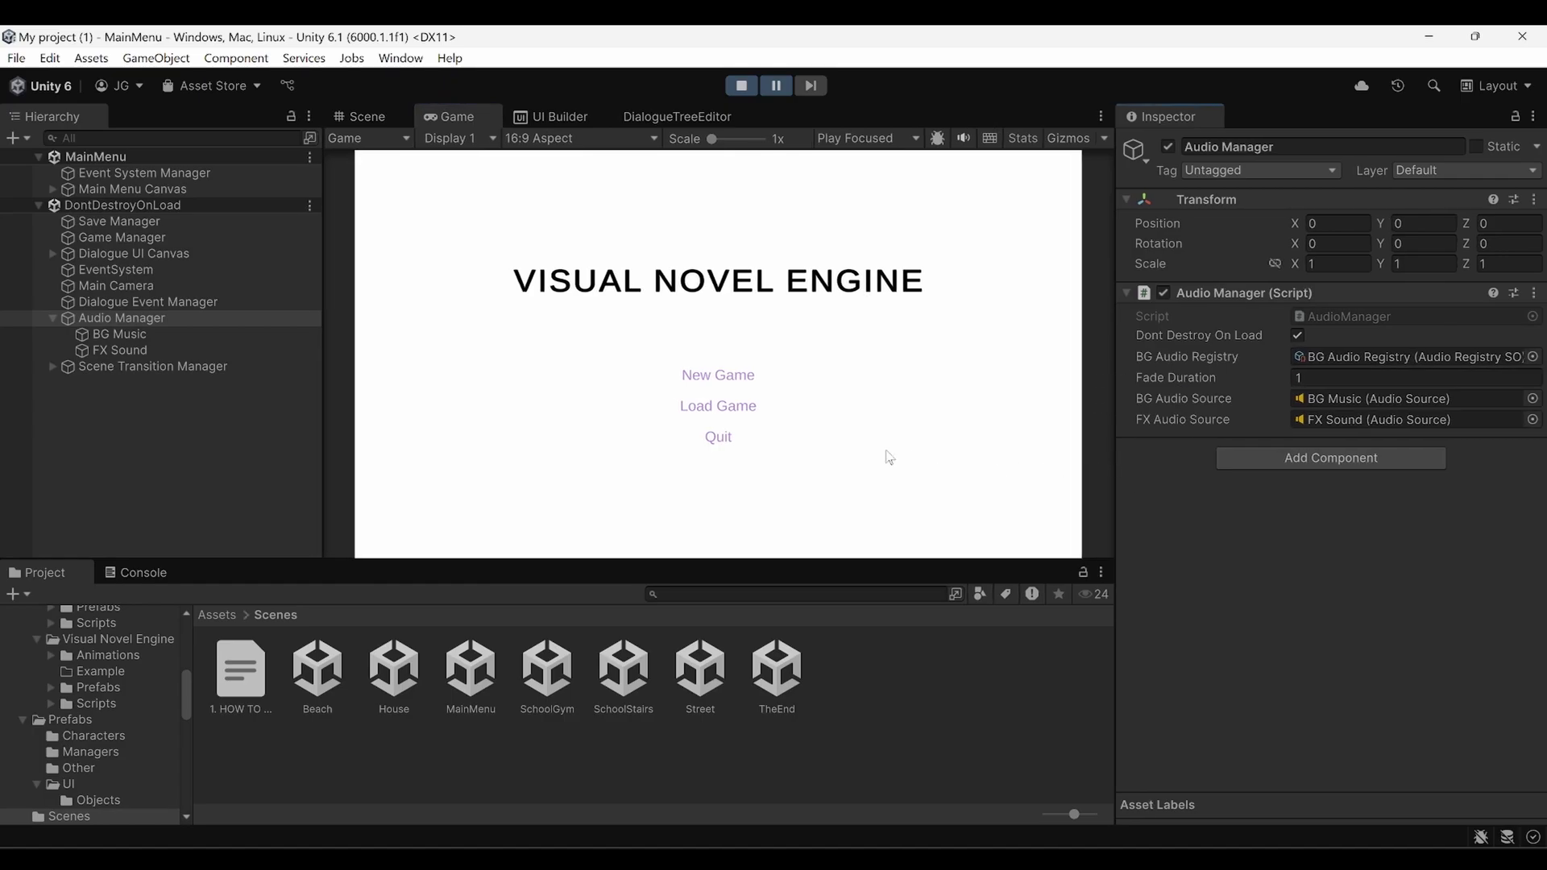
Collapse Audio Manager and confirm Scene Transition Manager keeps the Slide transition with duration 1.
{"action": "left_click", "coordinate": [56, 319]}
{"action": "left_click", "coordinate": [51, 319]}
{"action": "left_click", "coordinate": [113, 335]}
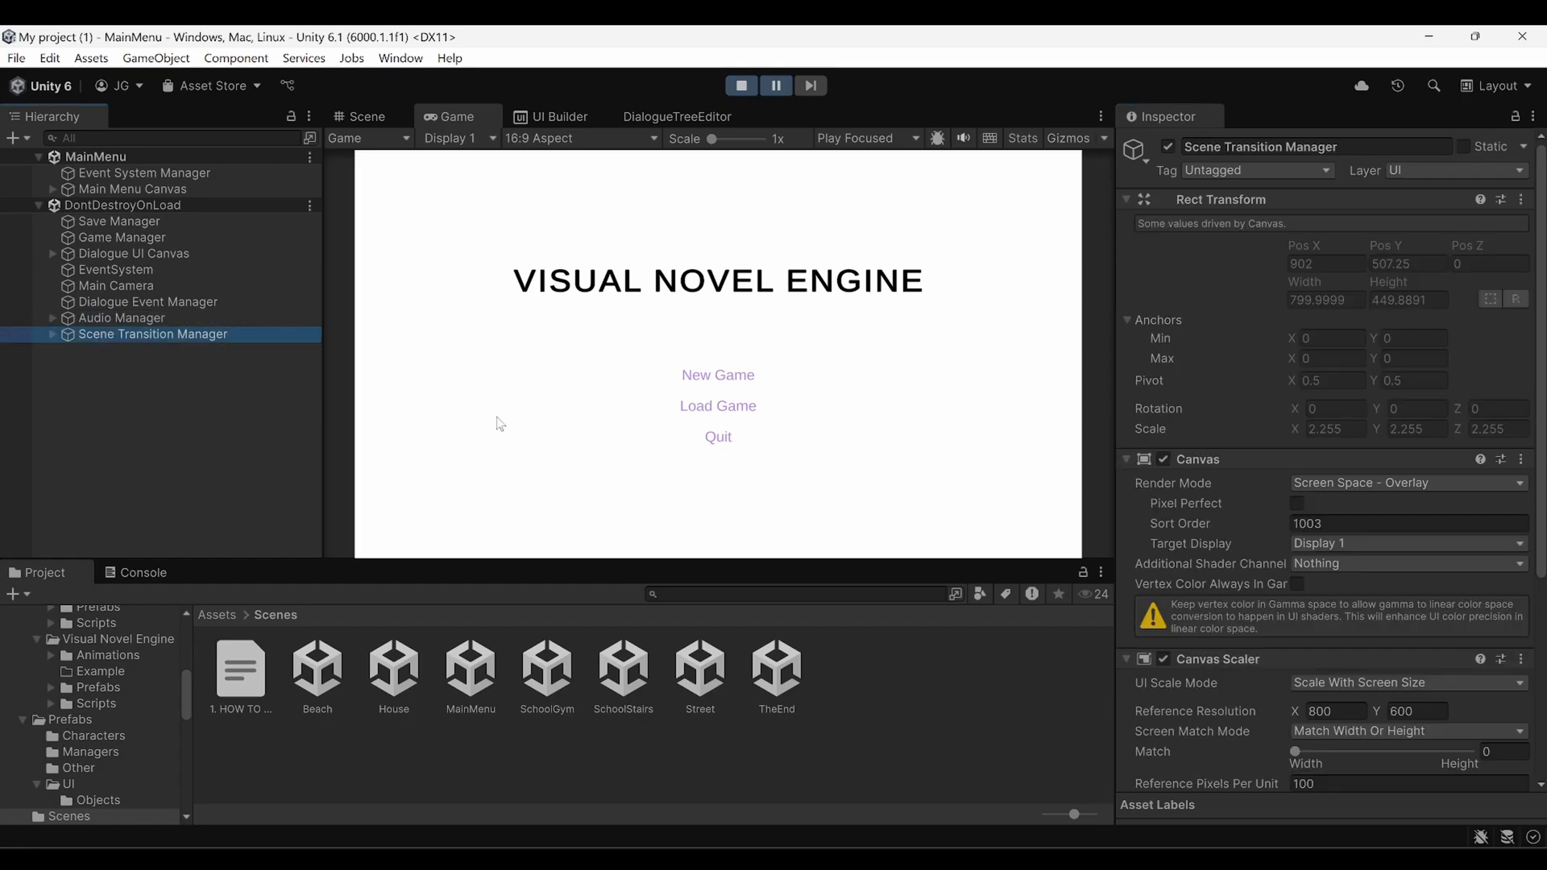
{"action": "scroll", "coordinate": [1341, 569], "scroll_direction": "down", "scroll_amount": 5}
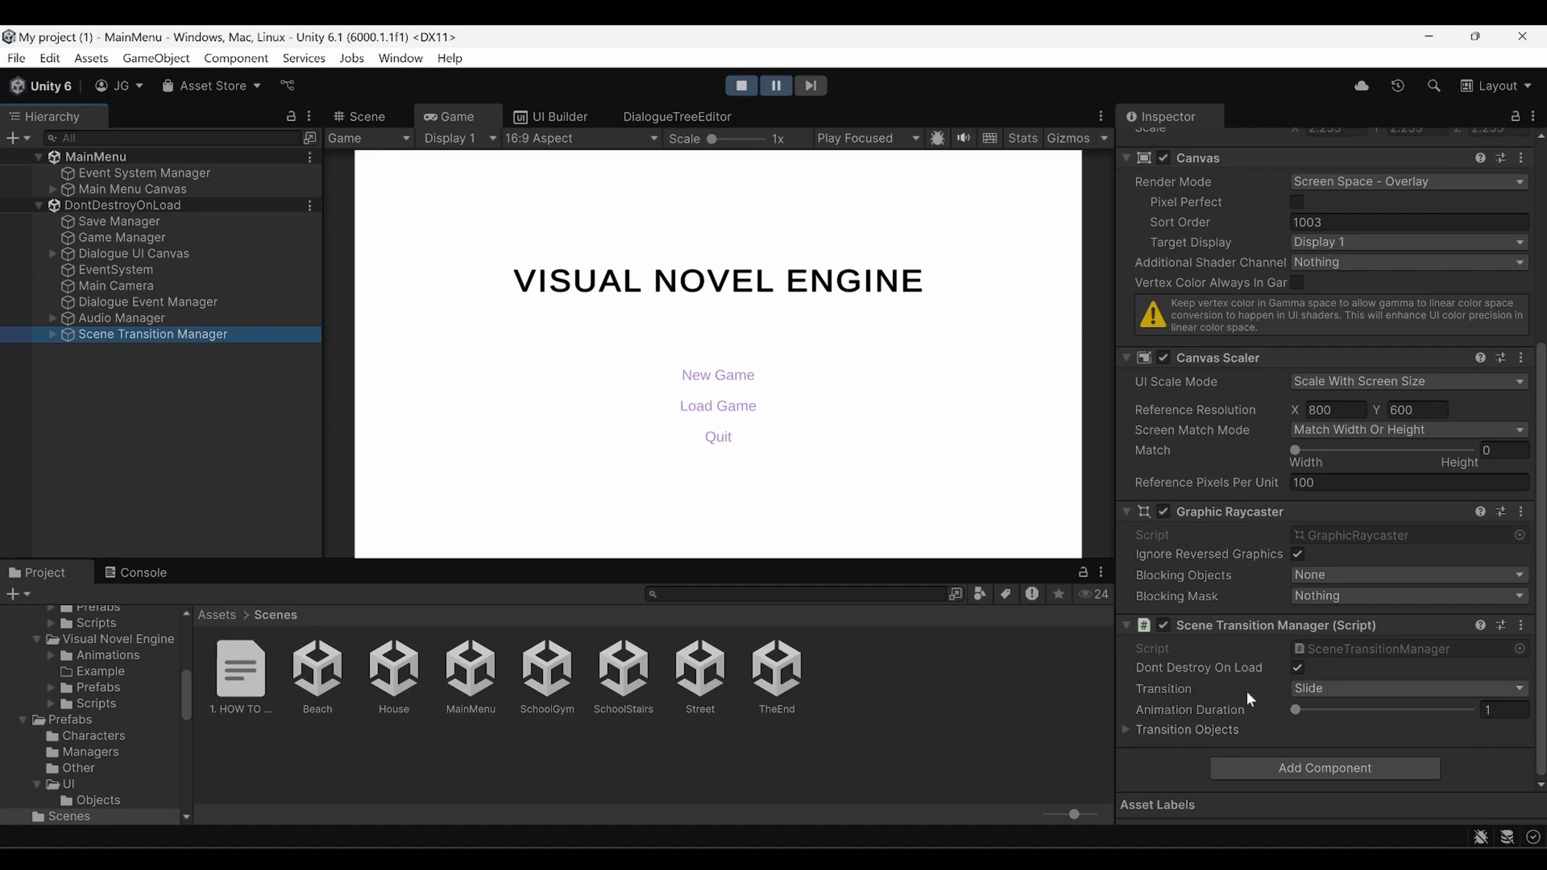
{"action": "left_click", "coordinate": [1321, 690]}
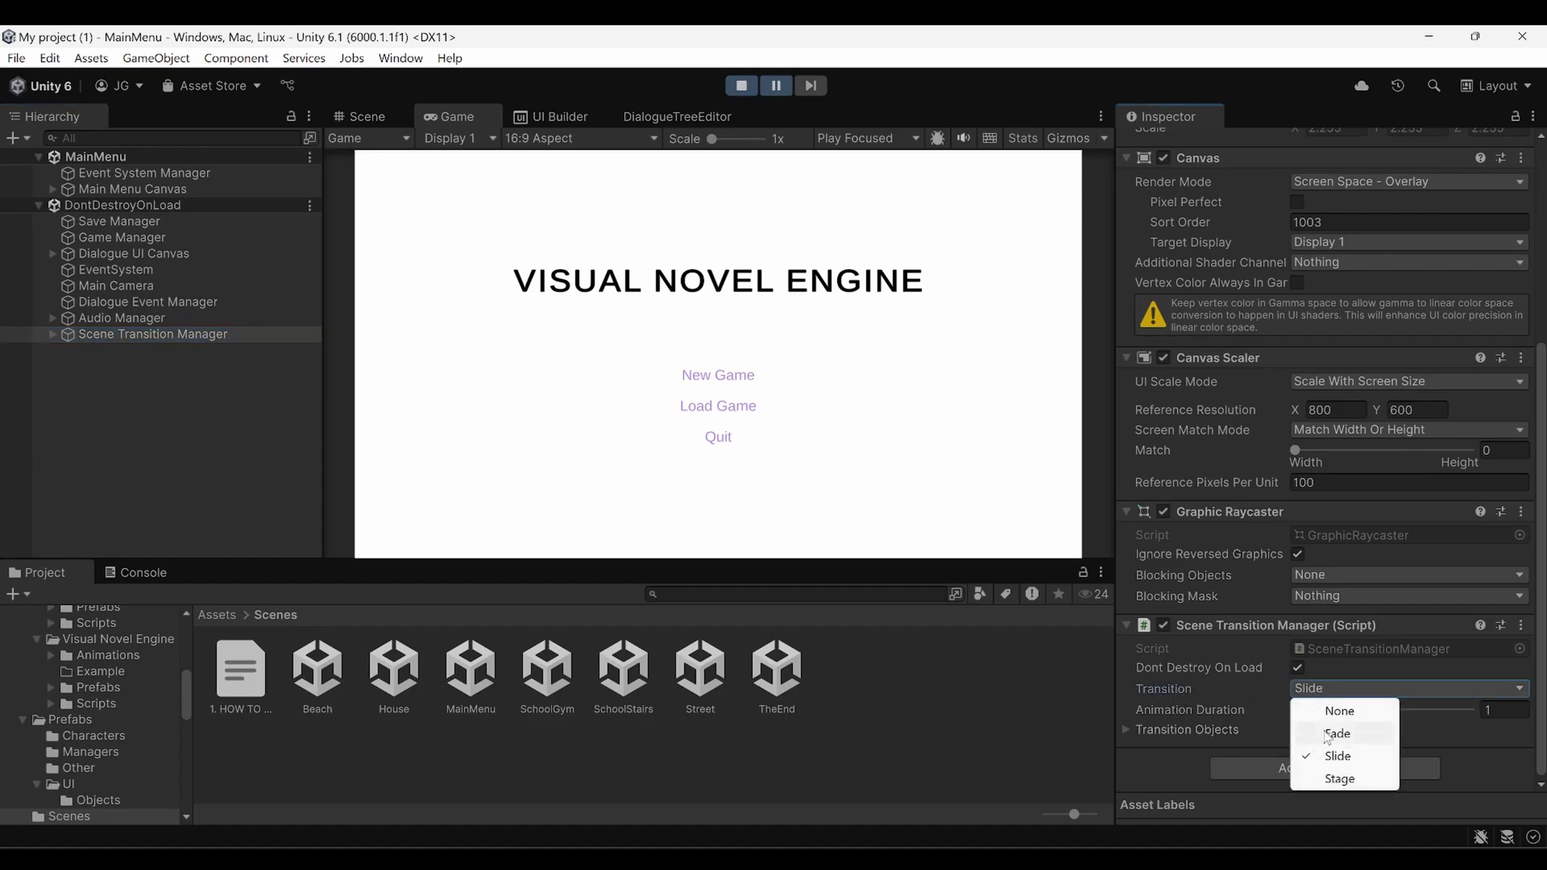
{"action": "left_click", "coordinate": [1239, 696]}
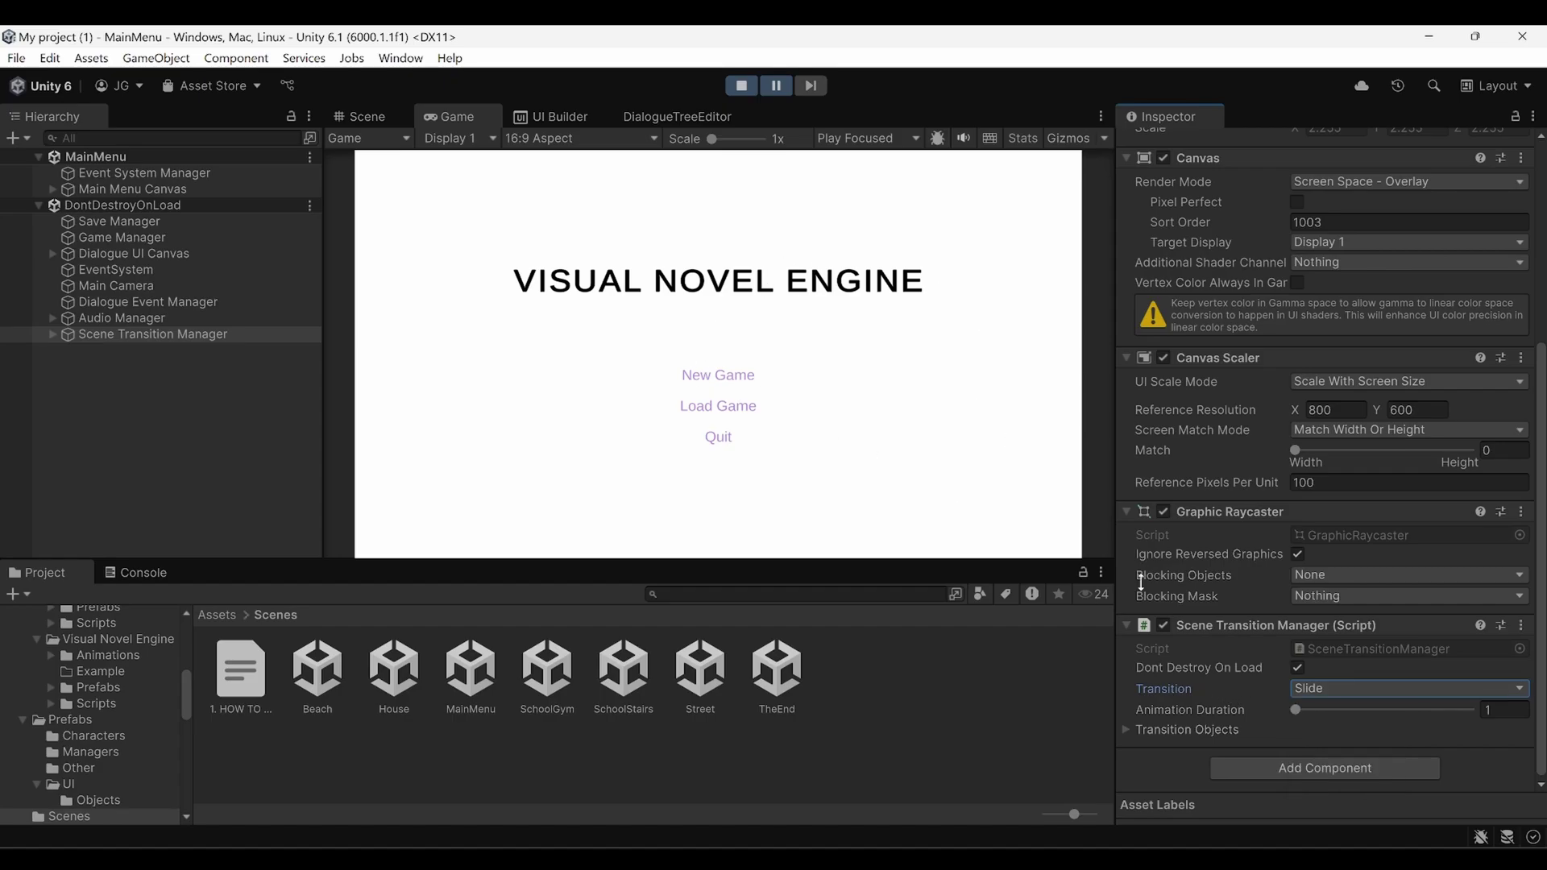
{"action": "left_click", "coordinate": [1340, 692]}
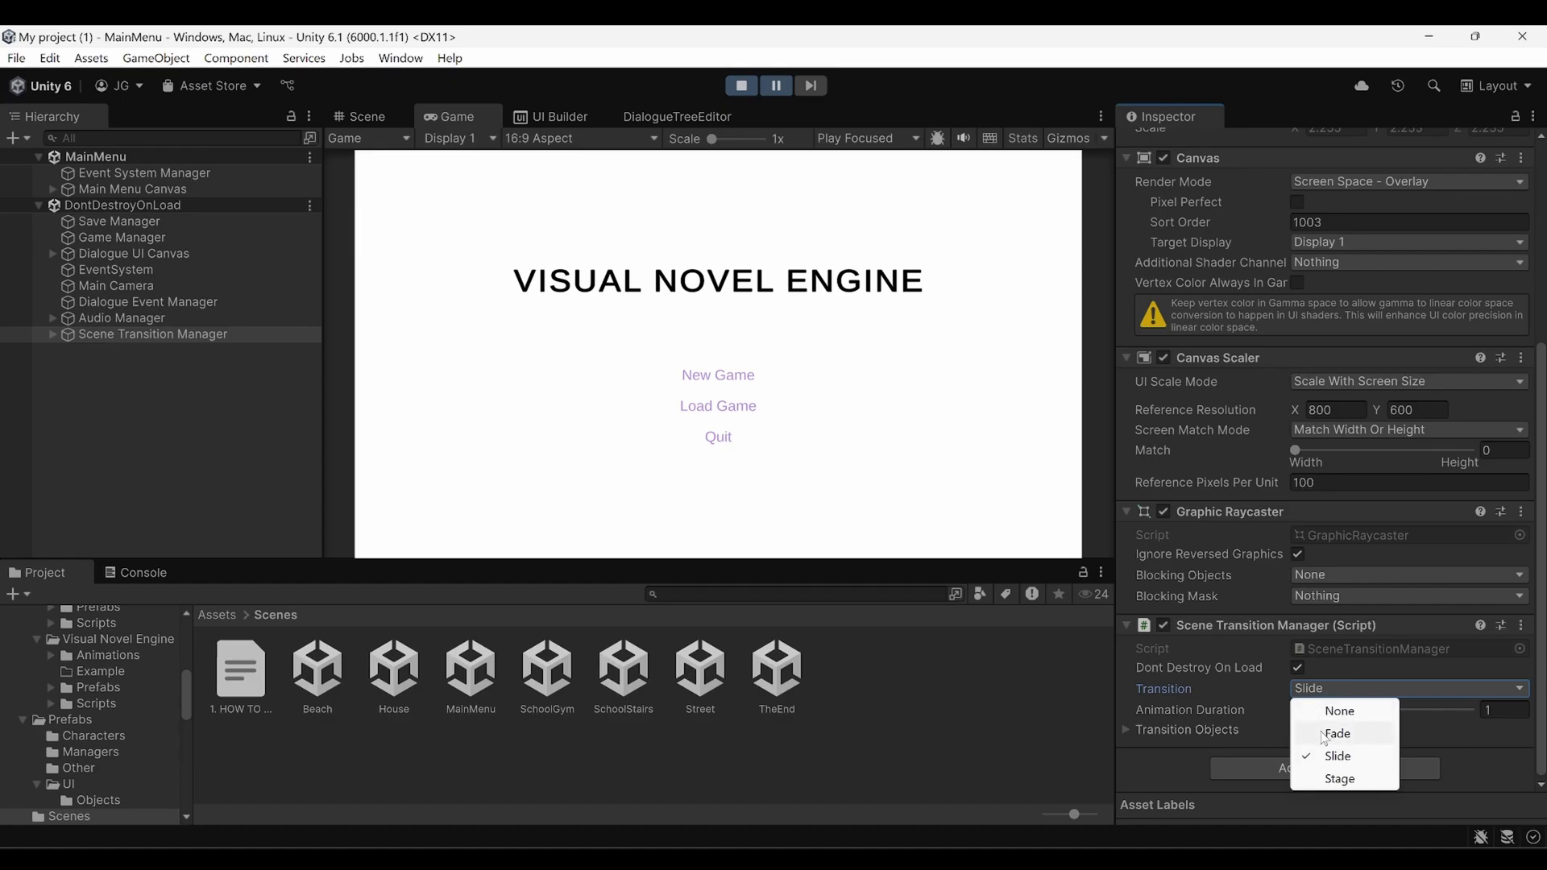
{"action": "left_click", "coordinate": [1225, 691]}
{"action": "mouse_move", "coordinate": [1297, 714]}
{"action": "left_mouse_down"}
{"action": "mouse_move", "coordinate": [1483, 713]}
{"action": "mouse_move", "coordinate": [1273, 719]}
{"action": "left_mouse_up"}
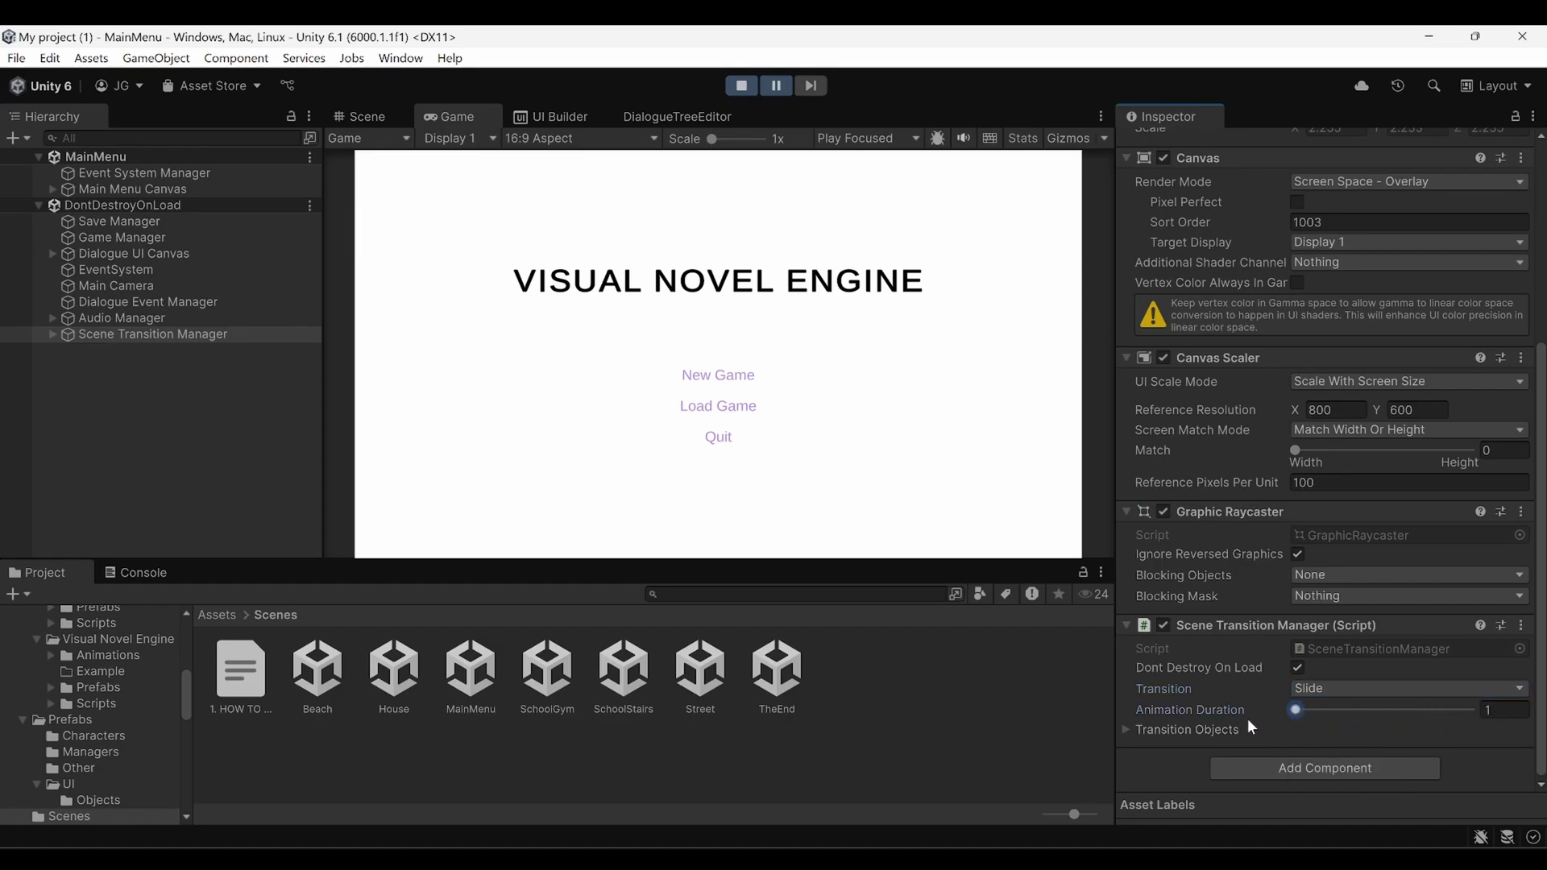
Review the Transition Objects list, keeping Fade as Element 0's key.
{"action": "left_click", "coordinate": [1127, 730]}
{"action": "scroll", "coordinate": [1161, 693], "scroll_direction": "down", "scroll_amount": 3}
{"action": "left_click", "coordinate": [1172, 659]}
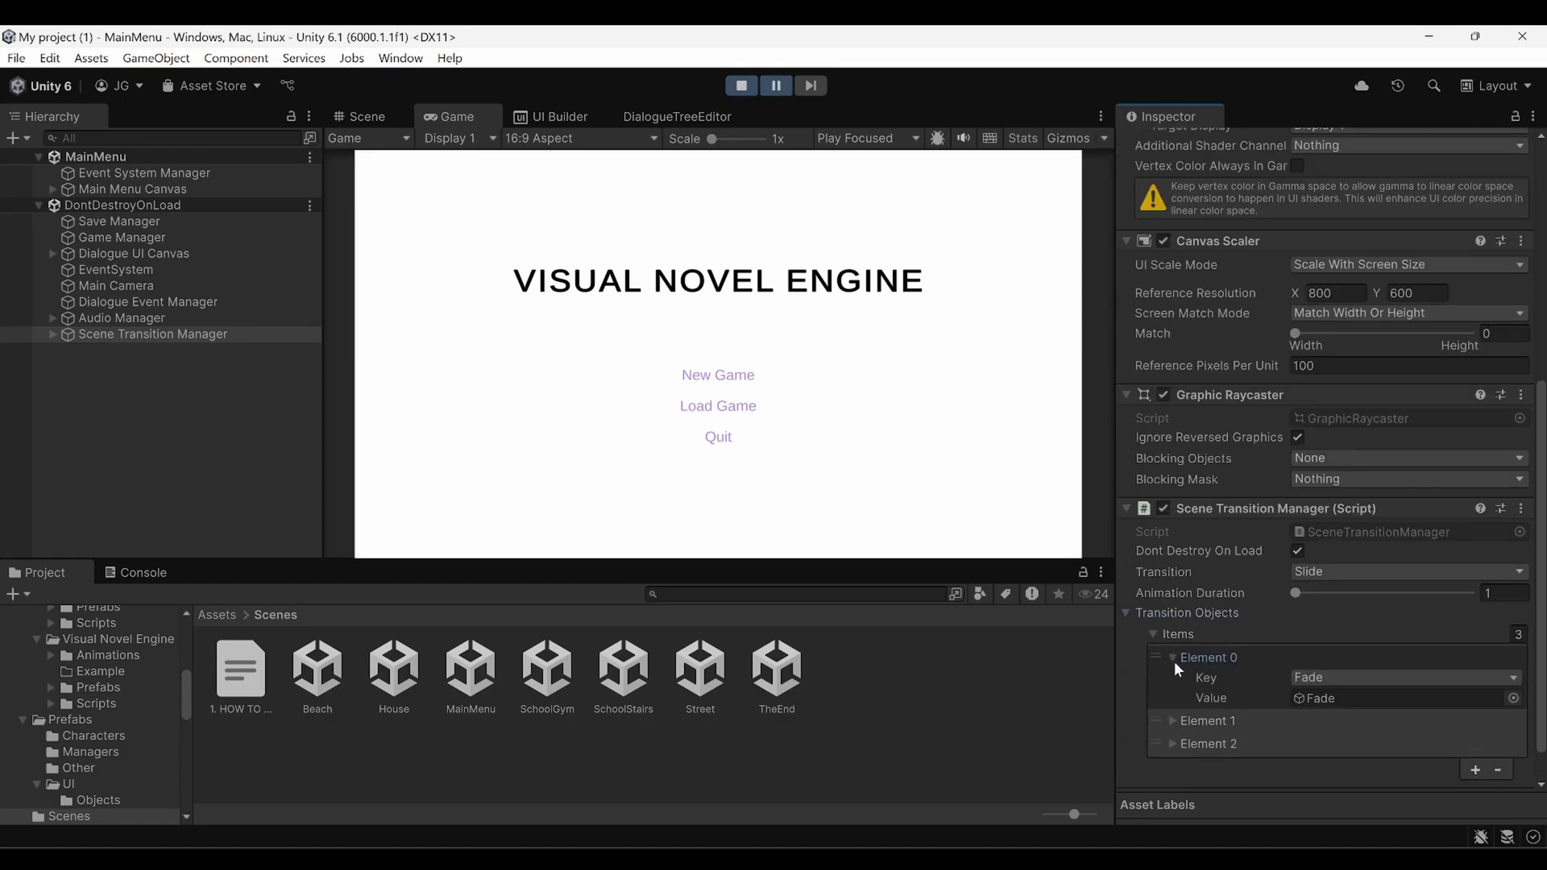
{"action": "left_click", "coordinate": [1331, 677]}
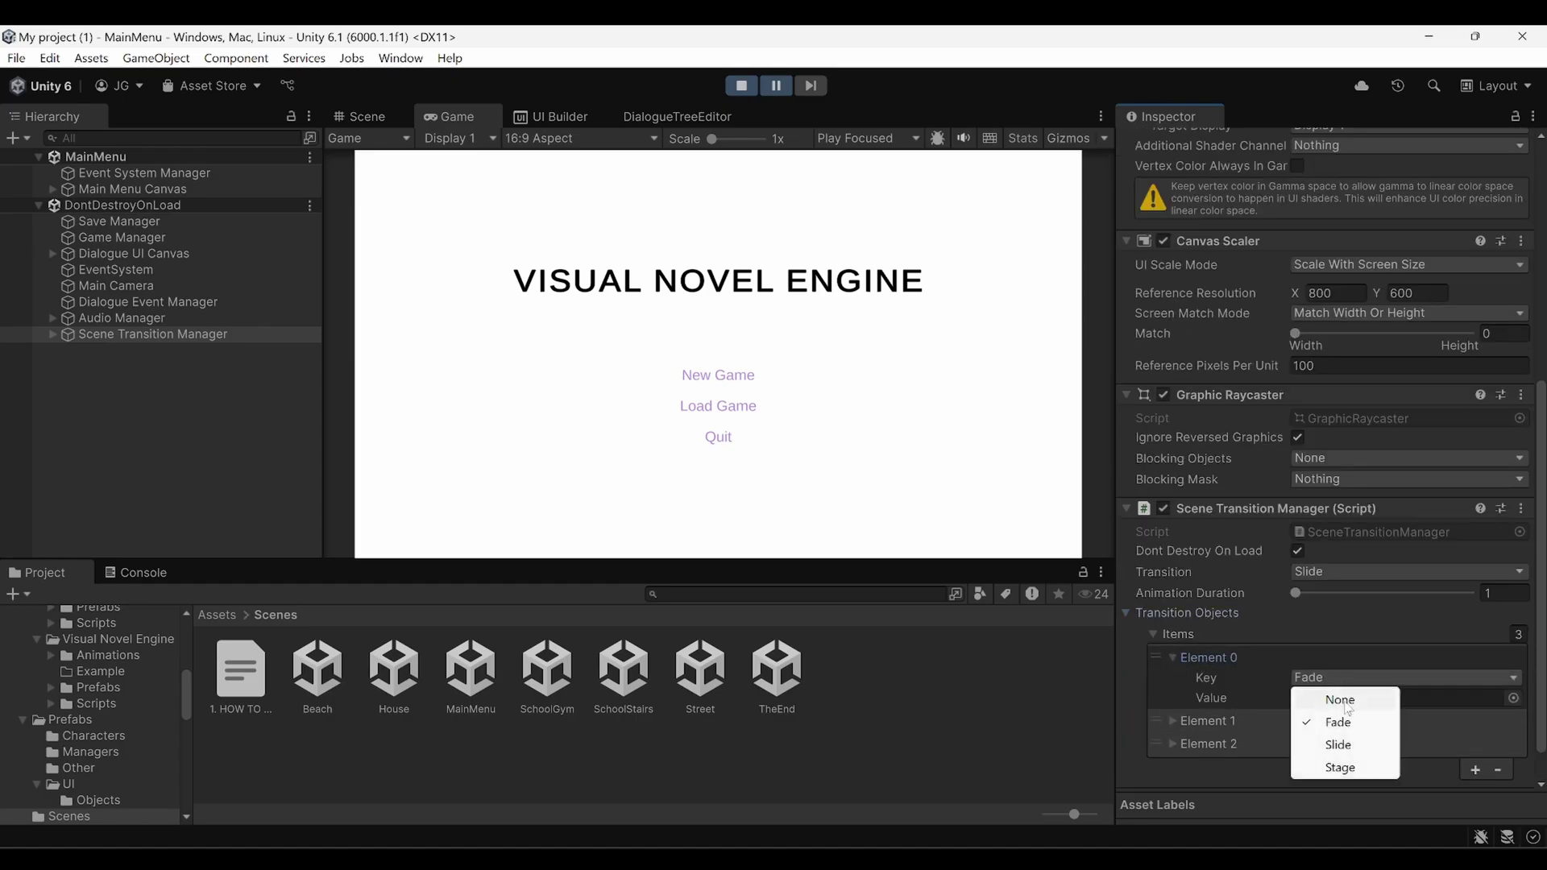
{"action": "left_click", "coordinate": [1217, 657]}
{"action": "left_click", "coordinate": [1128, 614]}
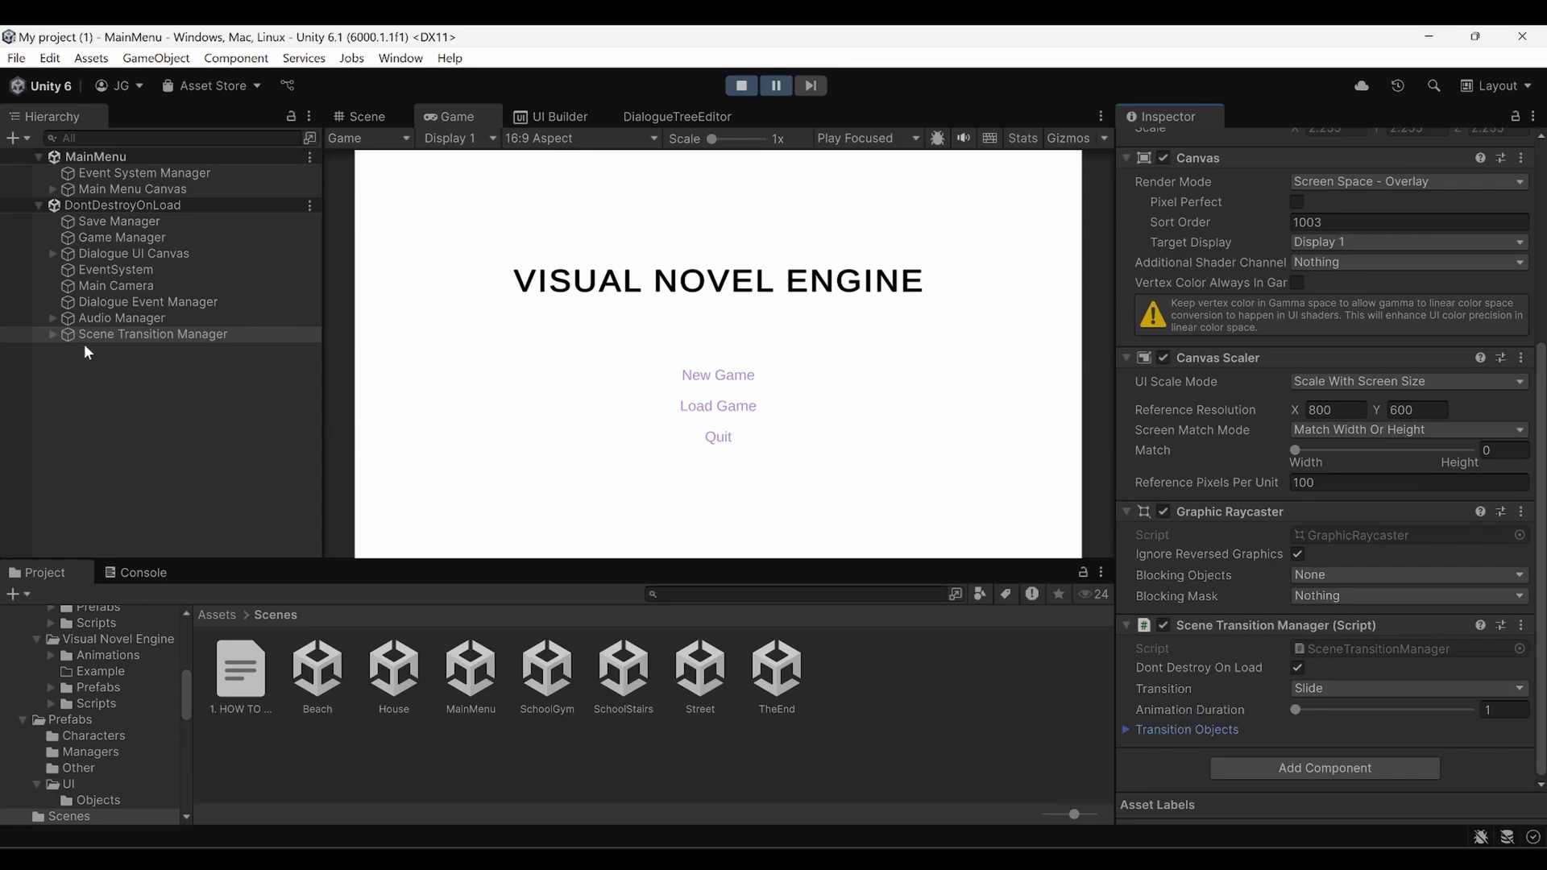
Expand Scene Transition Manager and inspect Fade, Slide and Stage, ending on Fade.
{"action": "left_click", "coordinate": [52, 334]}
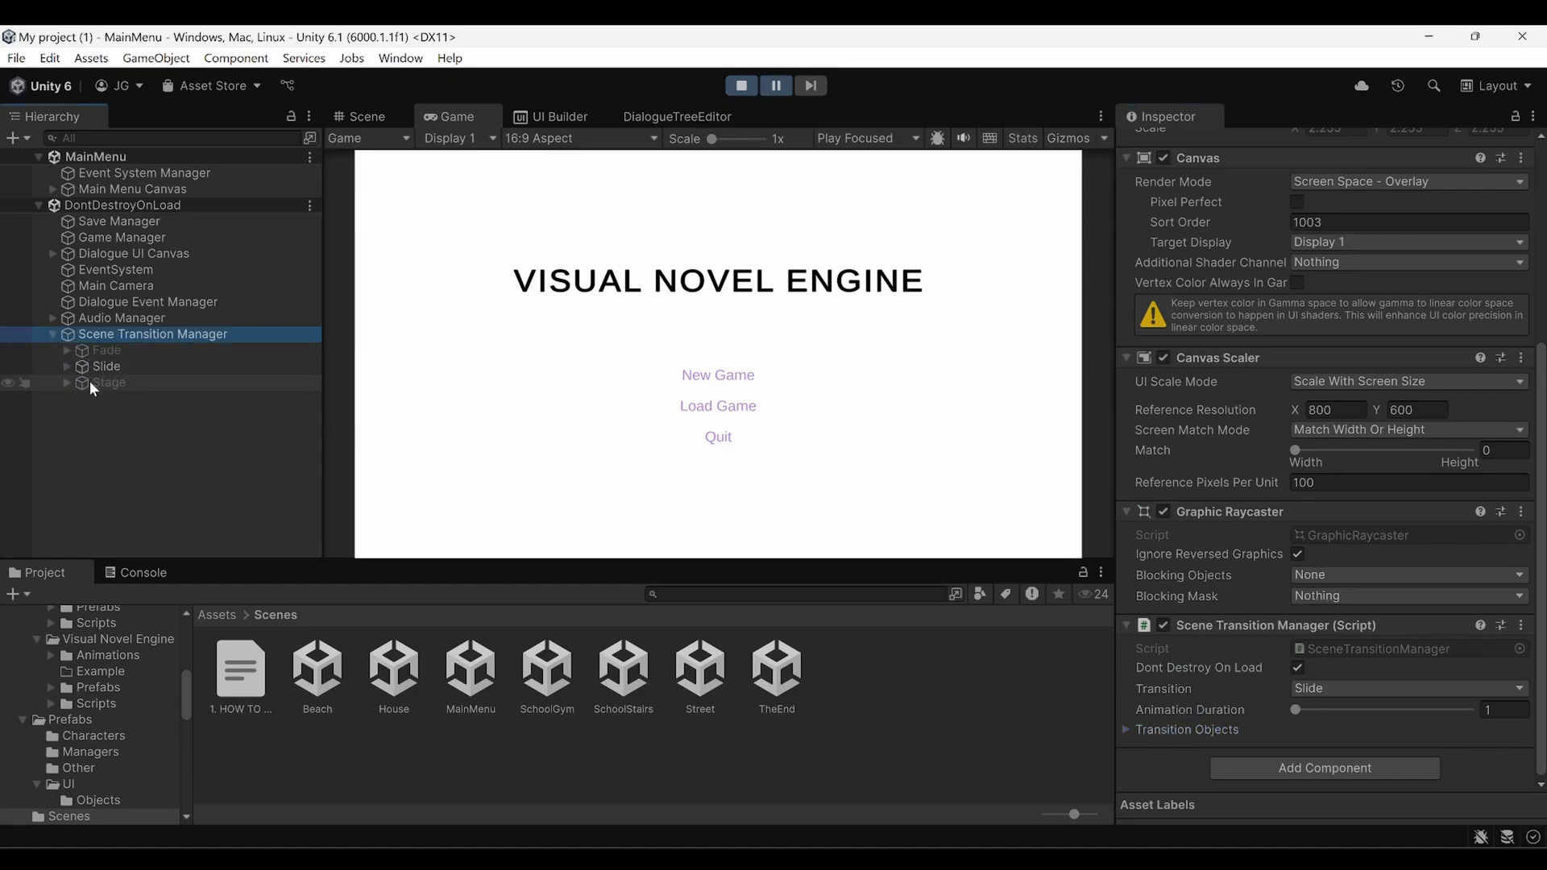
{"action": "left_click", "coordinate": [138, 349]}
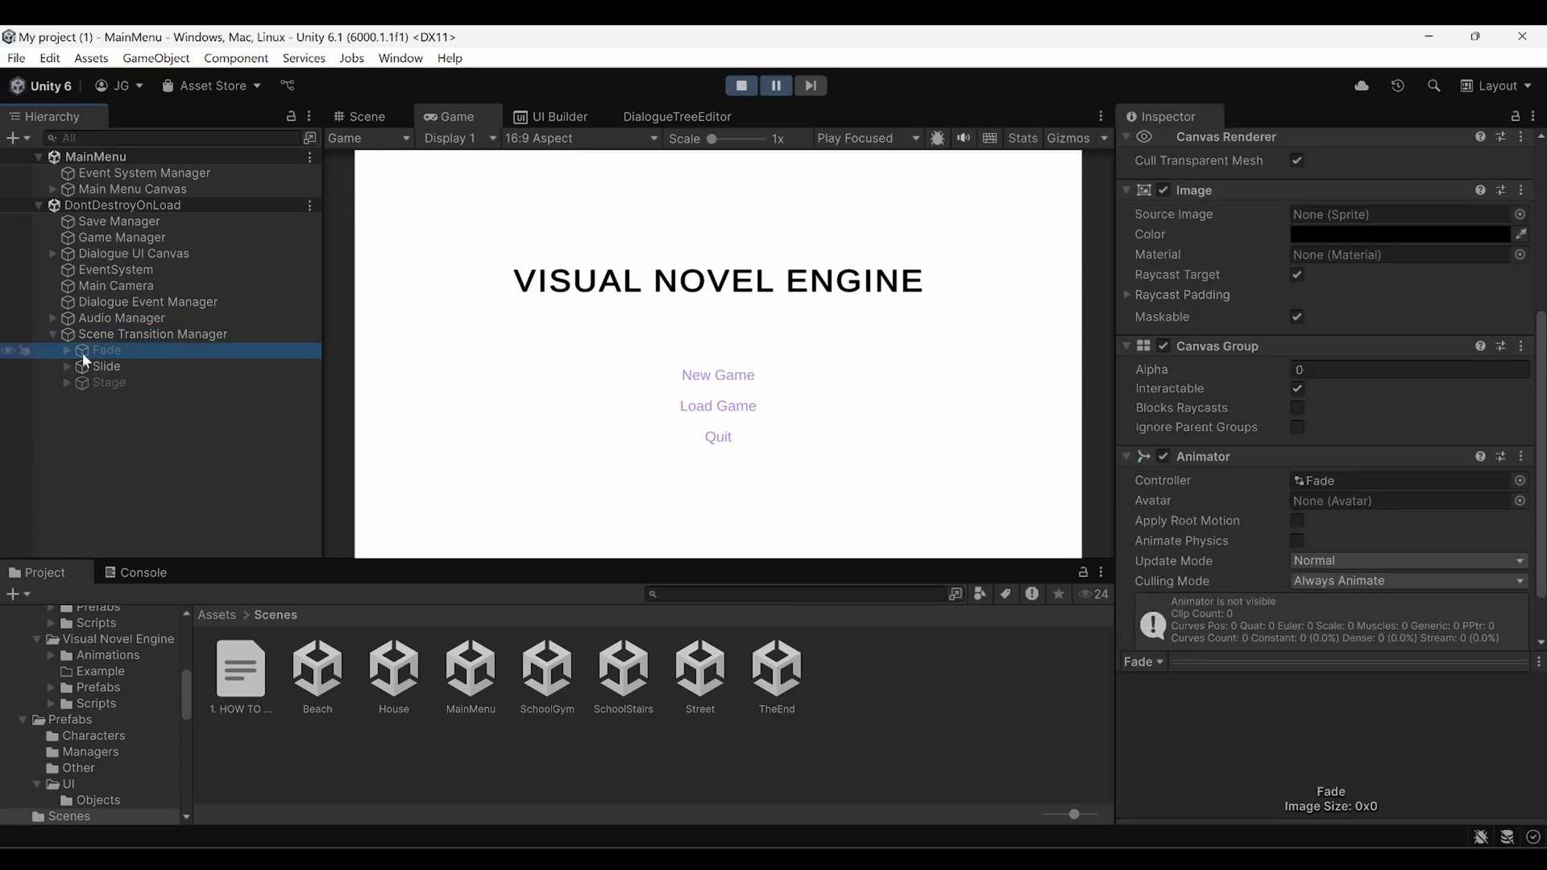
{"action": "left_click", "coordinate": [152, 366]}
{"action": "left_click", "coordinate": [133, 383]}
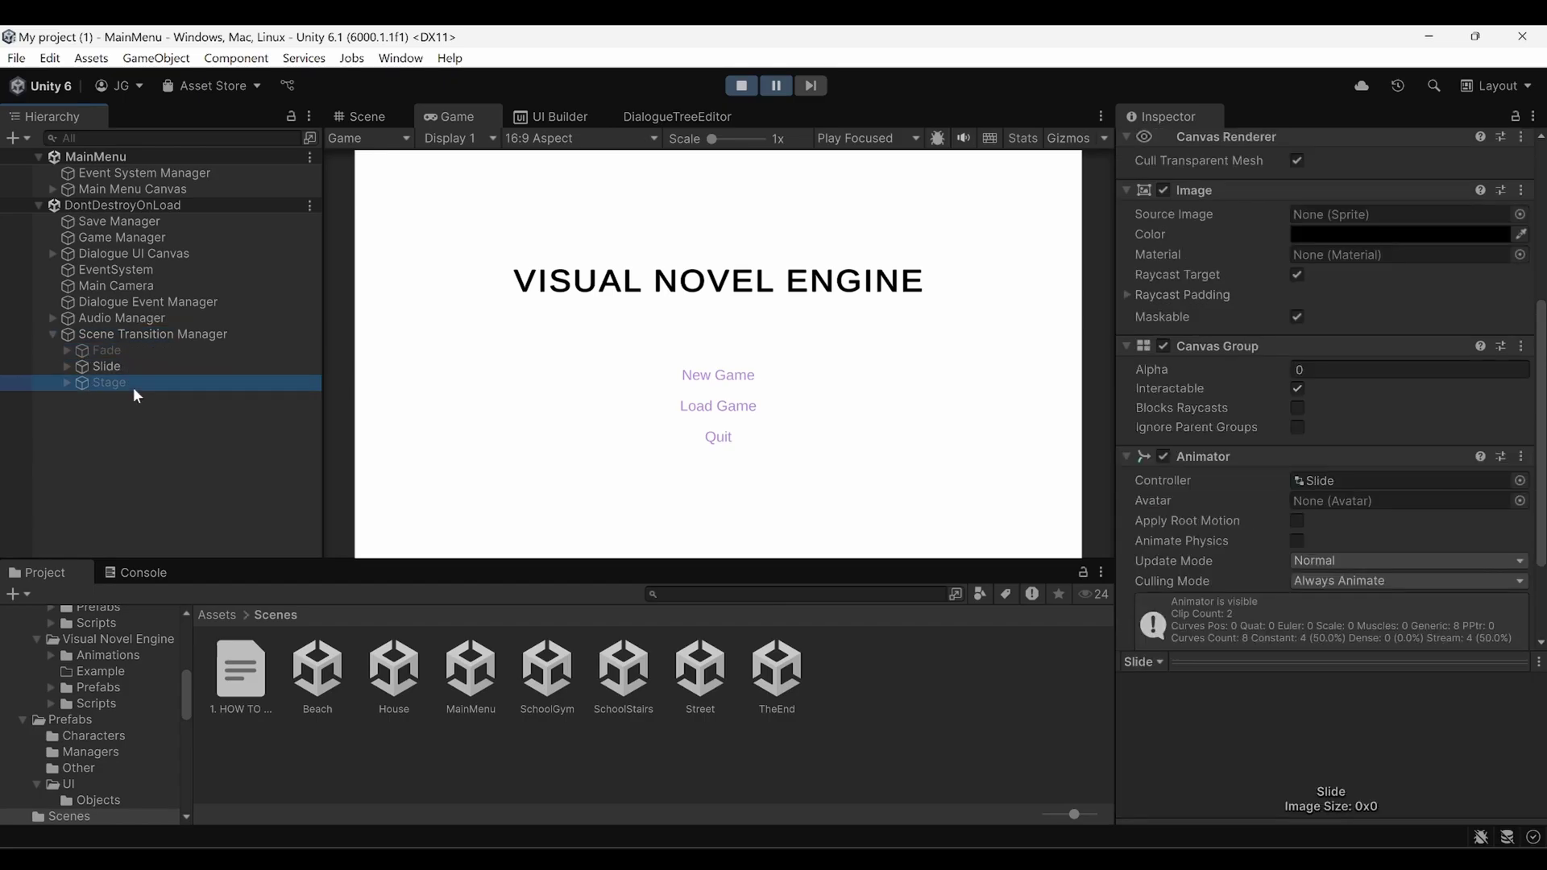
{"action": "left_click", "coordinate": [108, 349]}
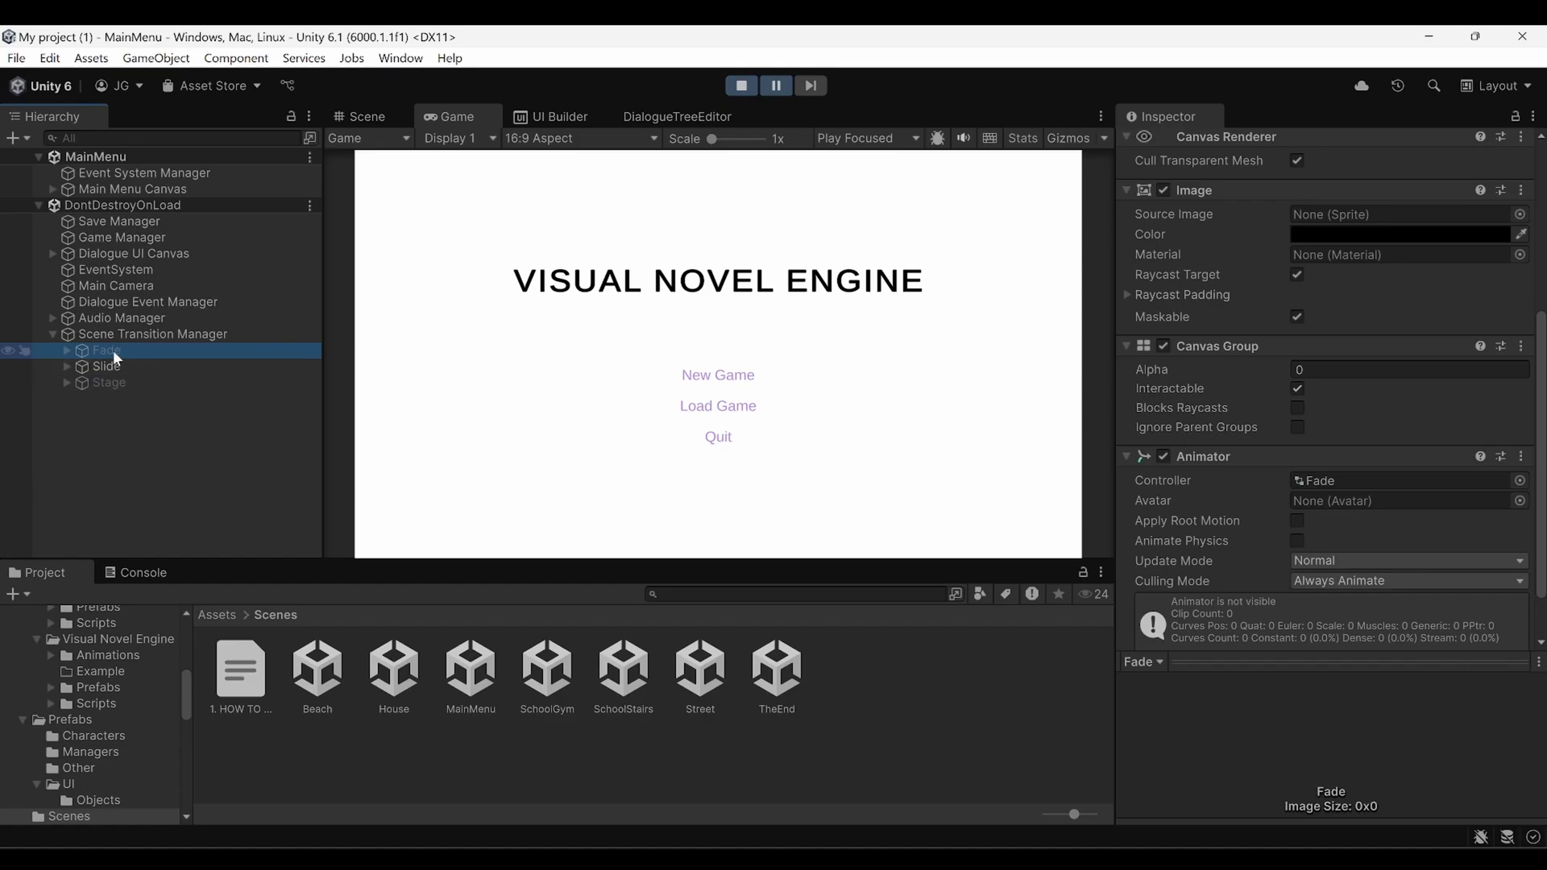
Collapse the Scene Transition Manager, clear the selection, and choose New Game in the Game view.
{"action": "left_click", "coordinate": [50, 333]}
{"action": "left_click", "coordinate": [141, 419]}
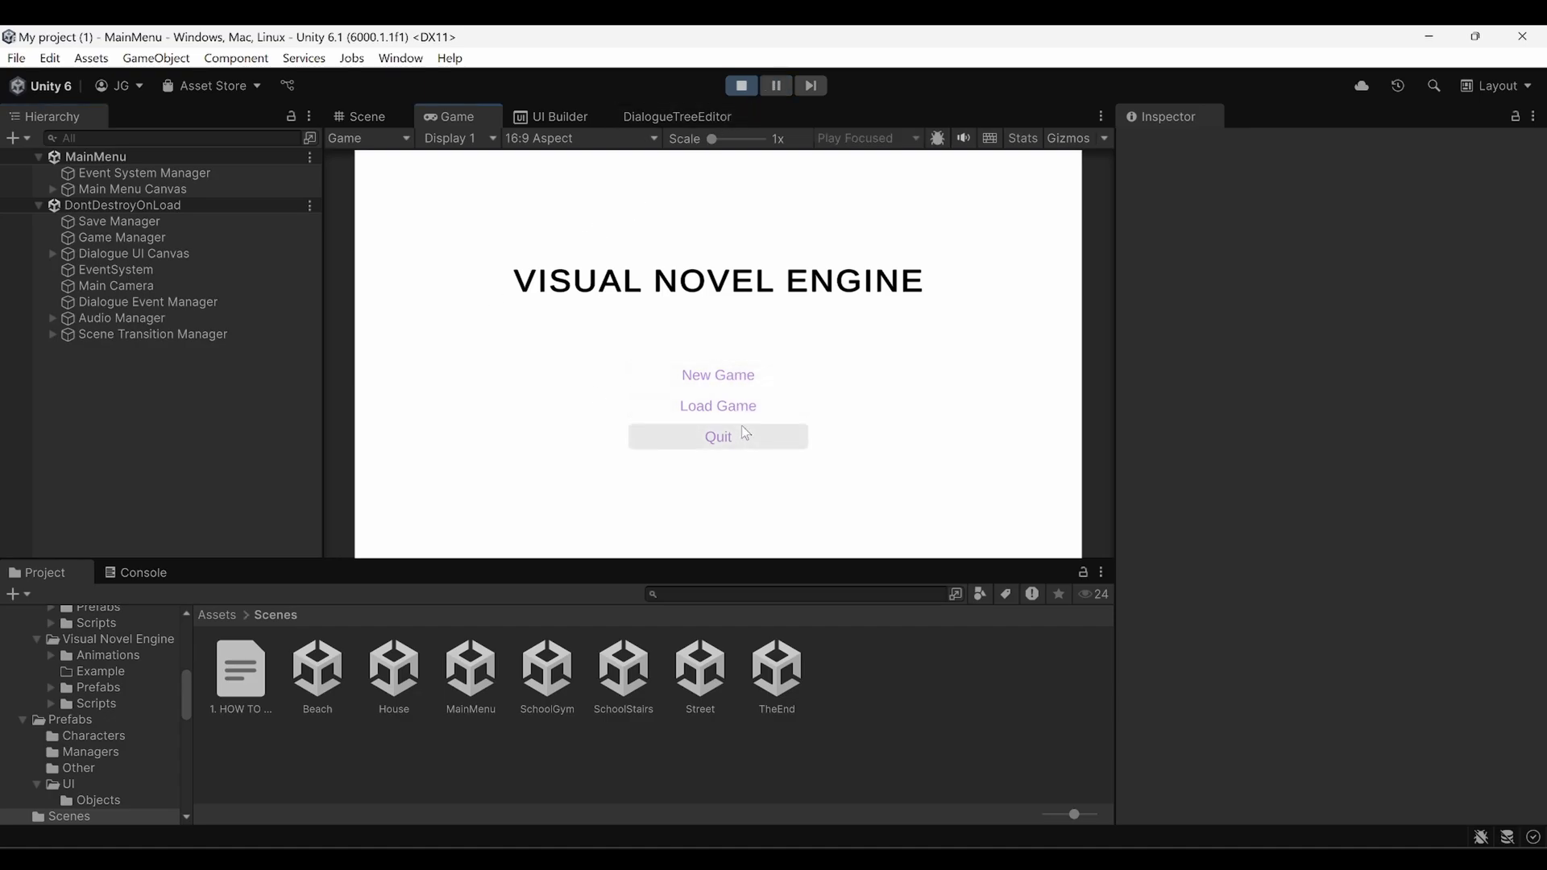
{"action": "left_click", "coordinate": [775, 380]}
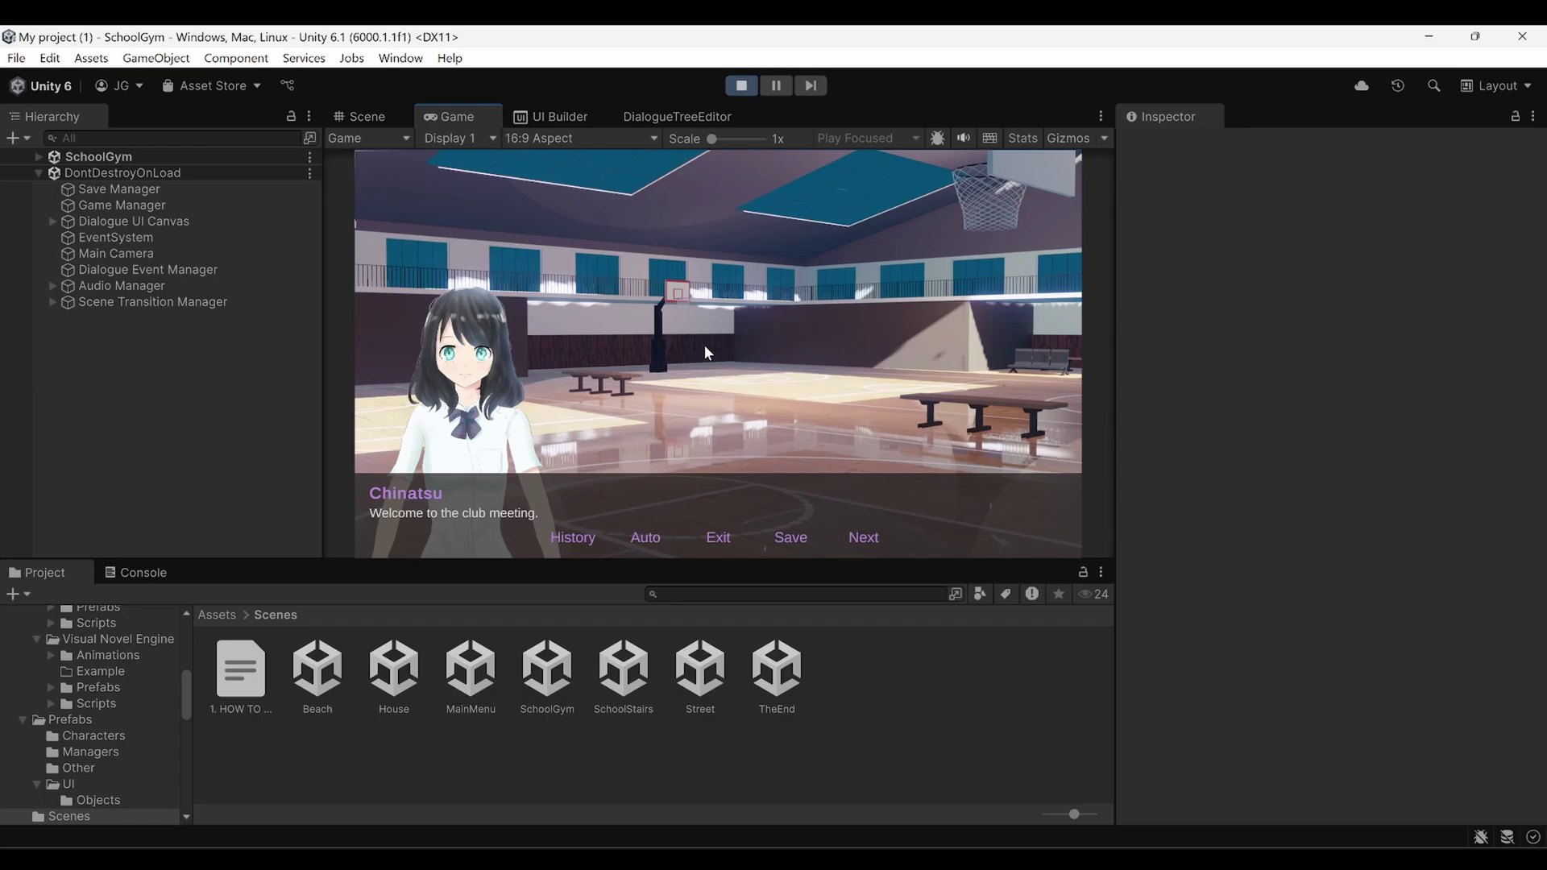
Expand the SchoolGym scene and inspect the MainMenu and TheEnd scene assets.
{"action": "left_click", "coordinate": [37, 157]}
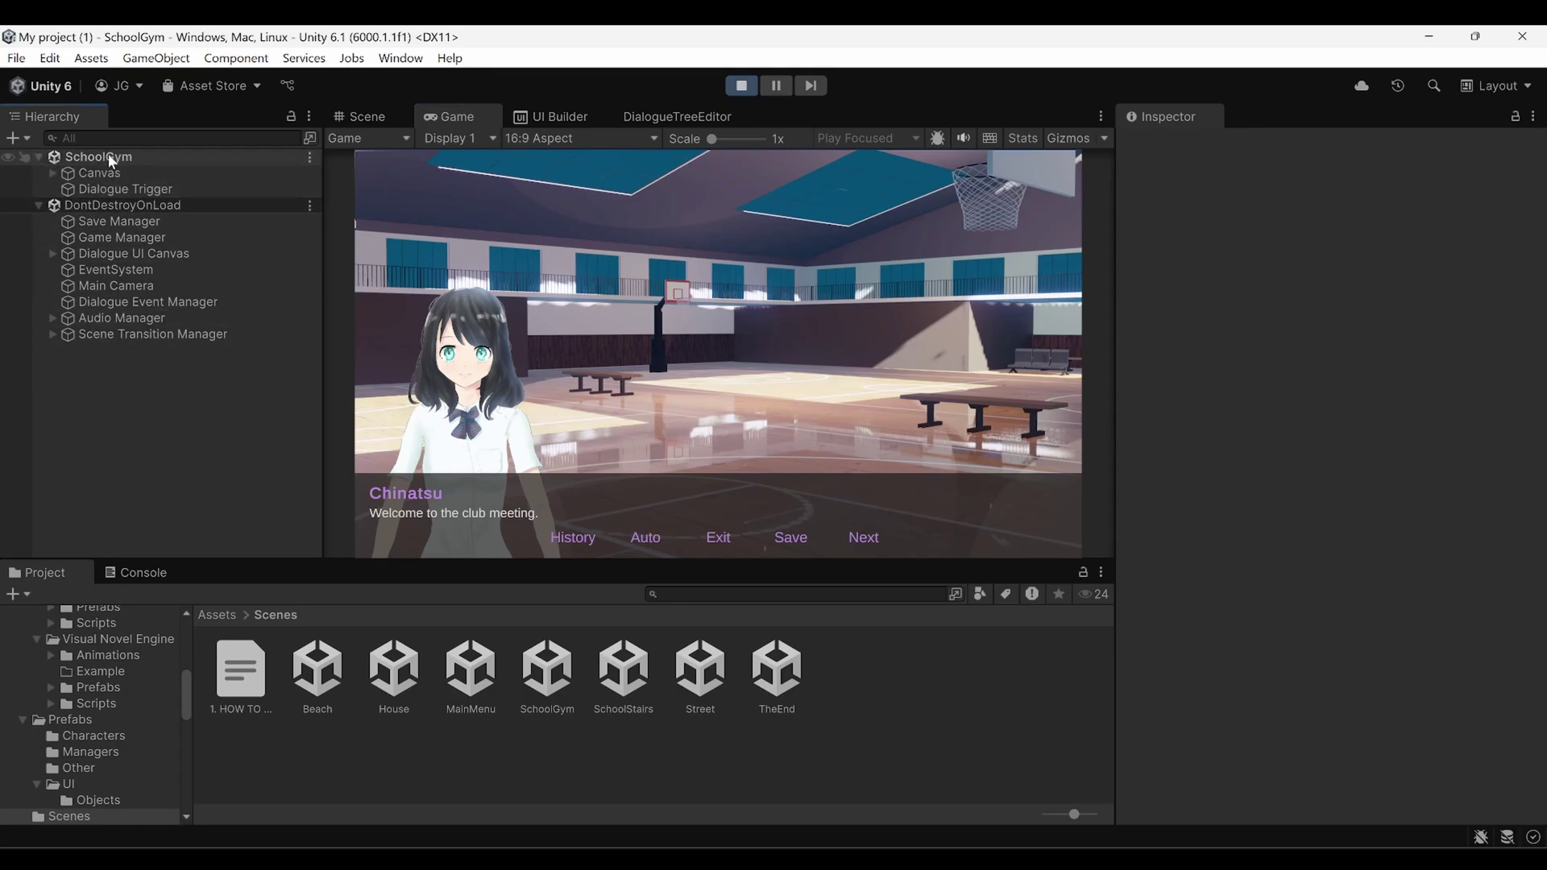
{"action": "left_click", "coordinate": [469, 681]}
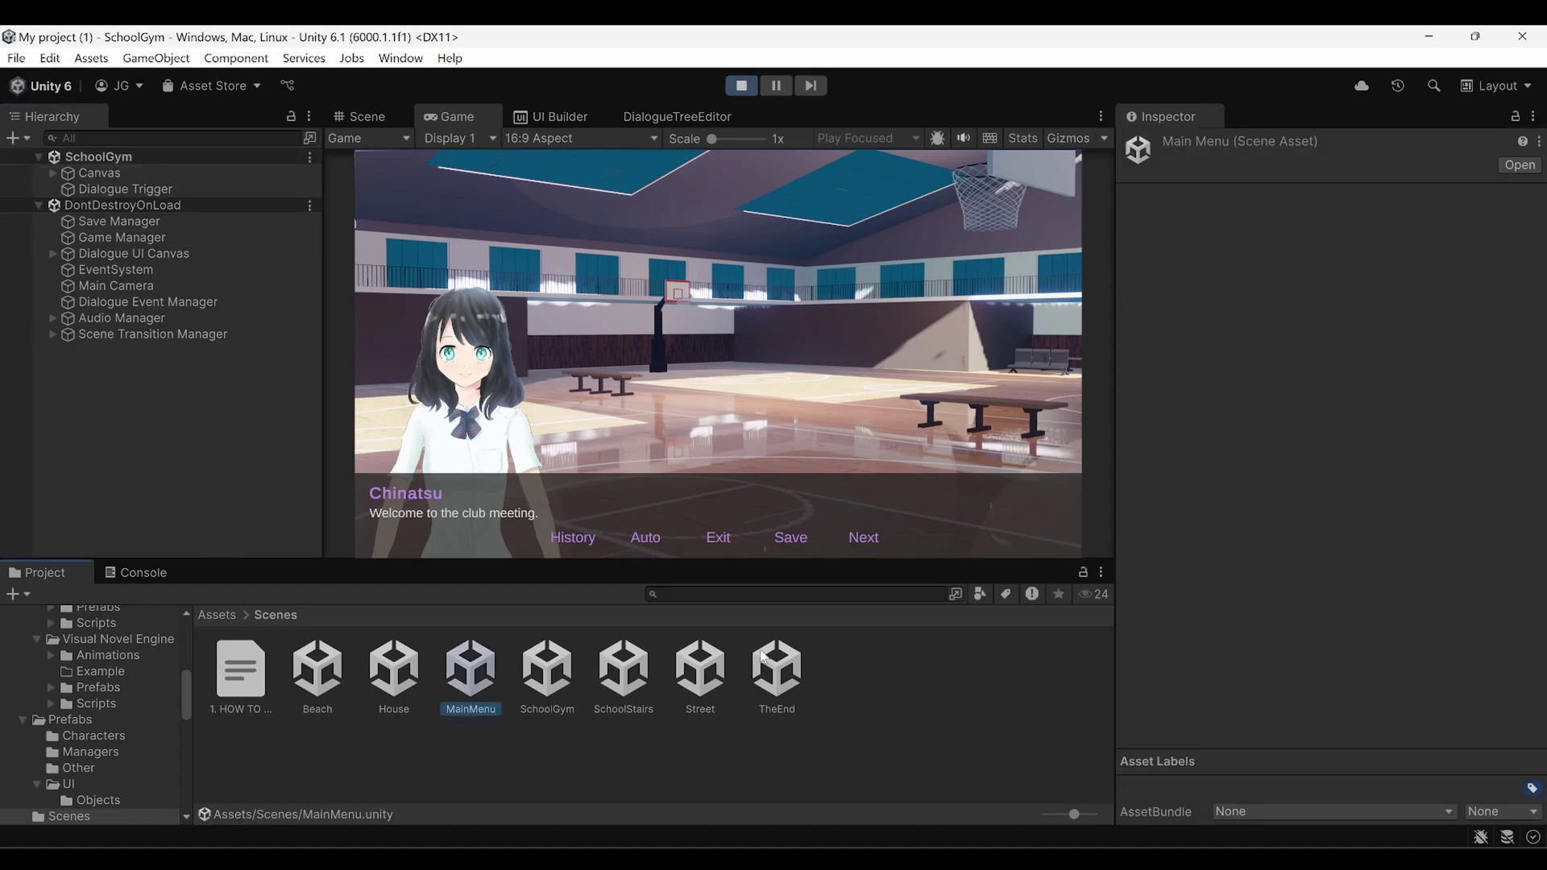
{"action": "left_click", "coordinate": [777, 693]}
{"action": "left_click", "coordinate": [674, 755]}
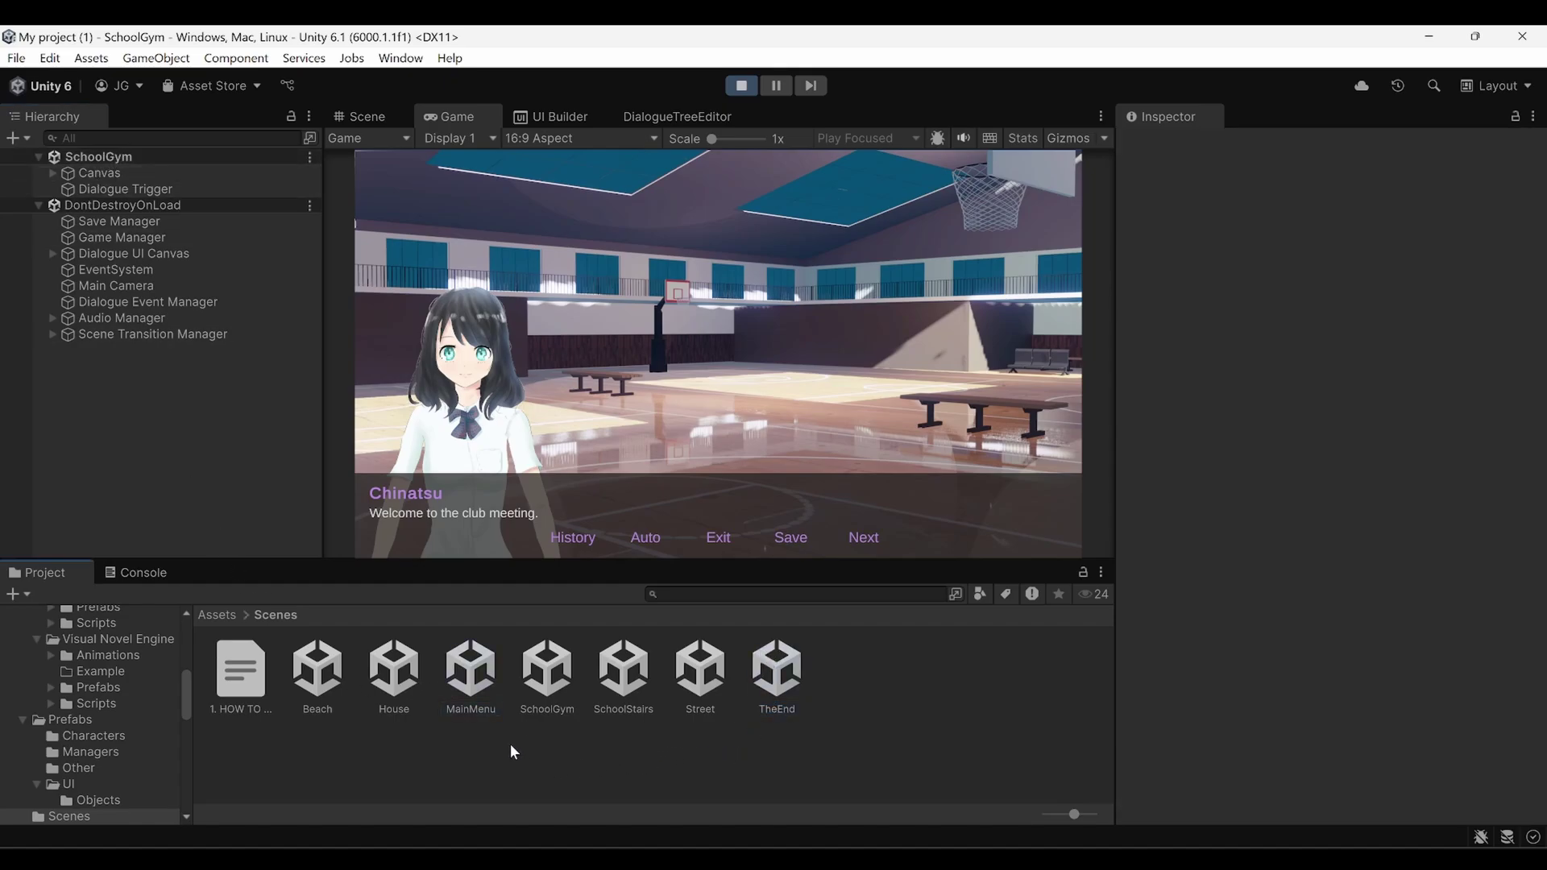
Inspect the SchoolGym Canvas and its Image child showing the 'school gym a day' sprite.
{"action": "left_click", "coordinate": [93, 171]}
{"action": "left_click", "coordinate": [53, 173]}
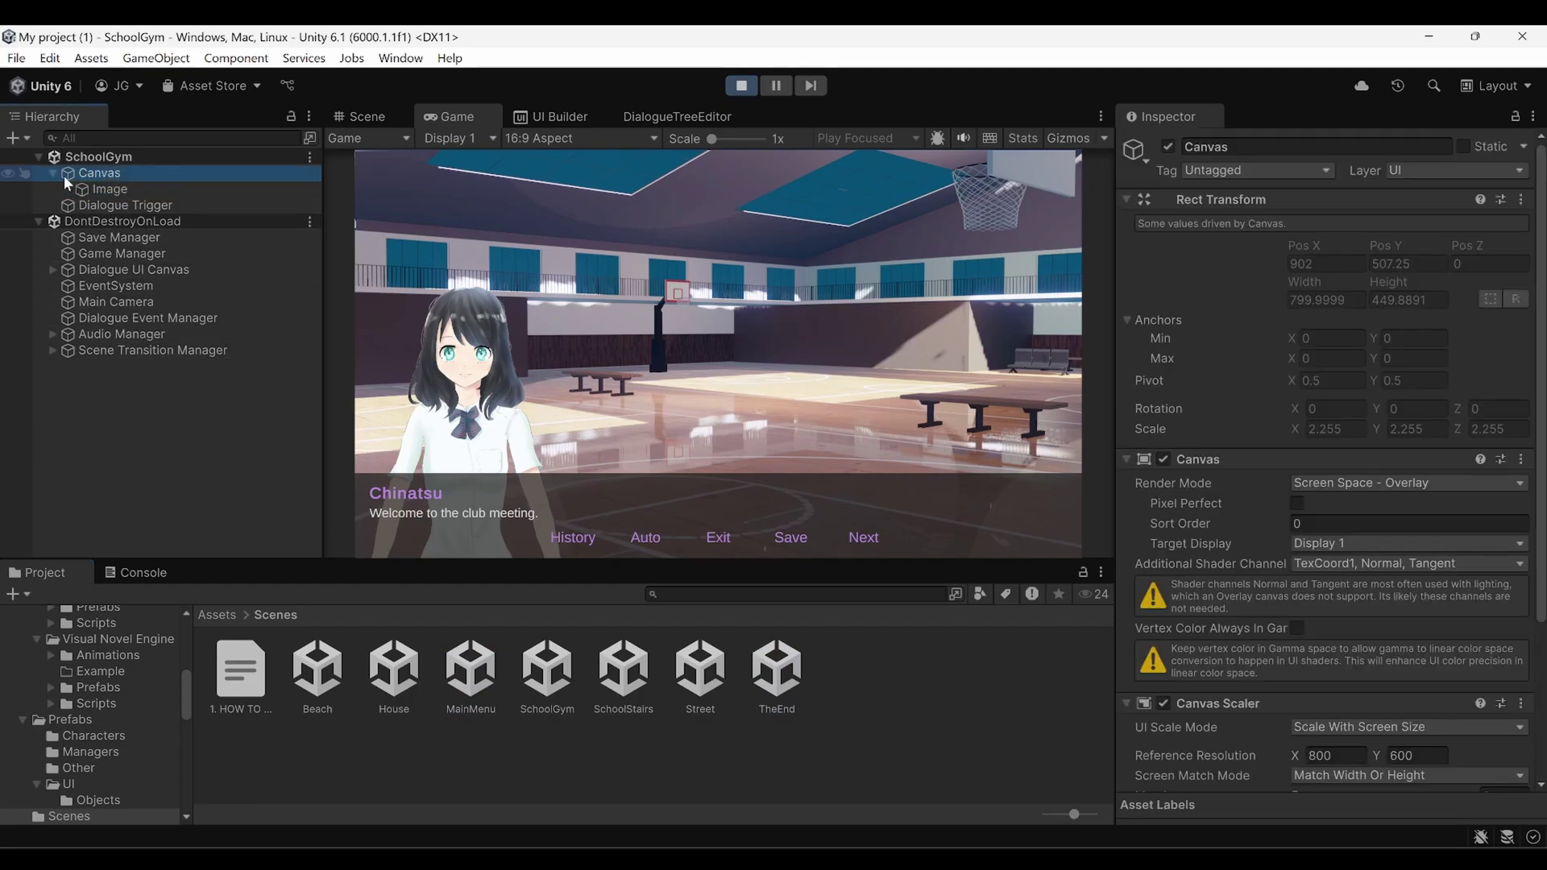
{"action": "left_click", "coordinate": [112, 187]}
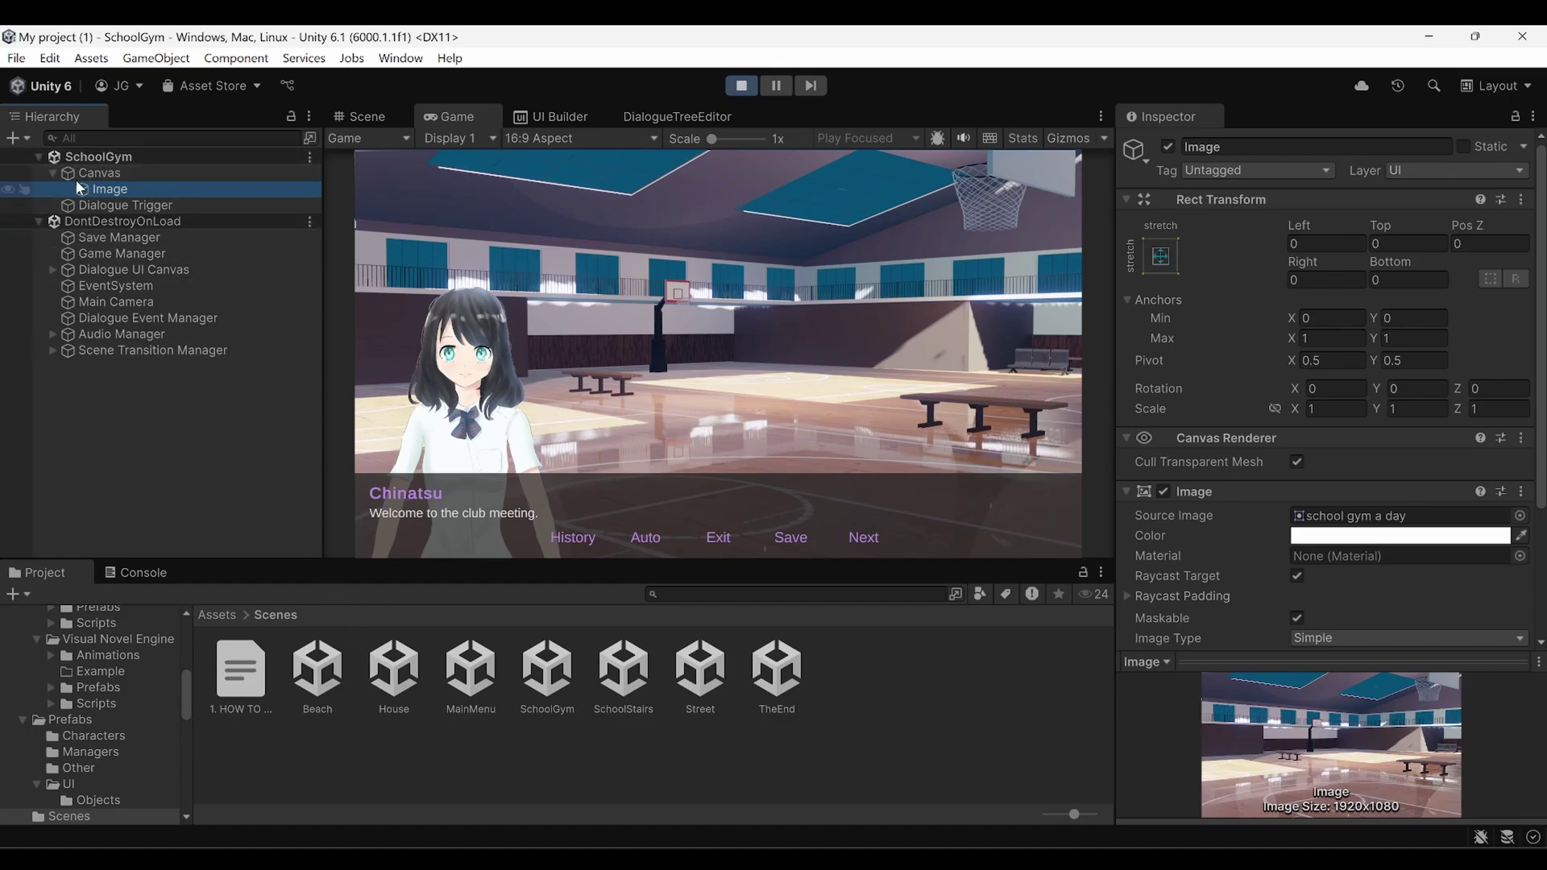
{"action": "left_click", "coordinate": [51, 172]}
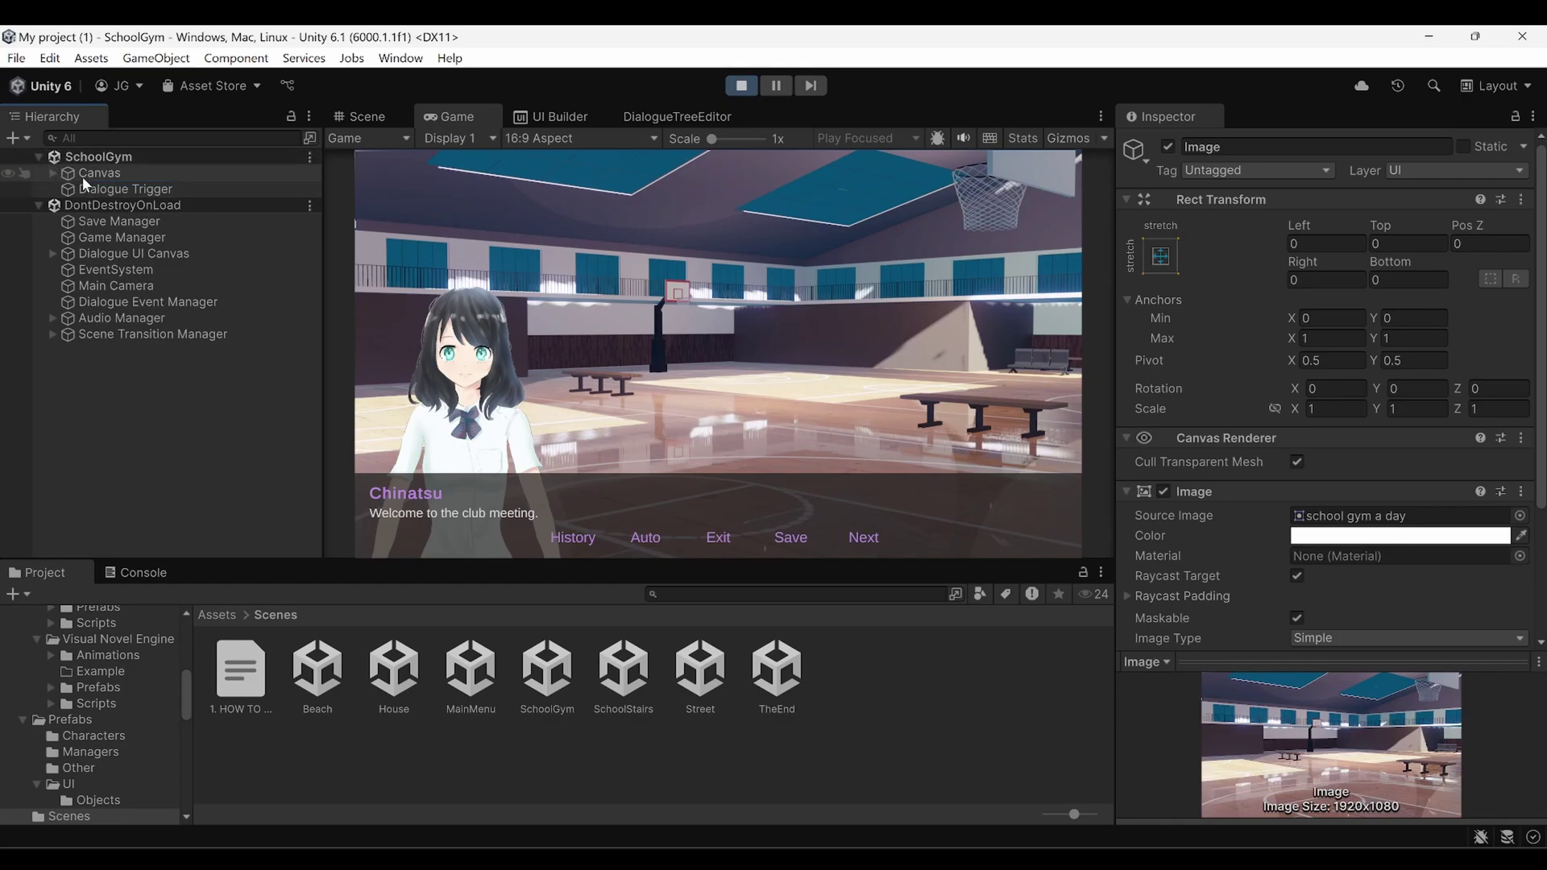
Inspect the Dialogue Trigger, collapse SchoolGym in the Hierarchy, and pause the game.
{"action": "left_click", "coordinate": [139, 190]}
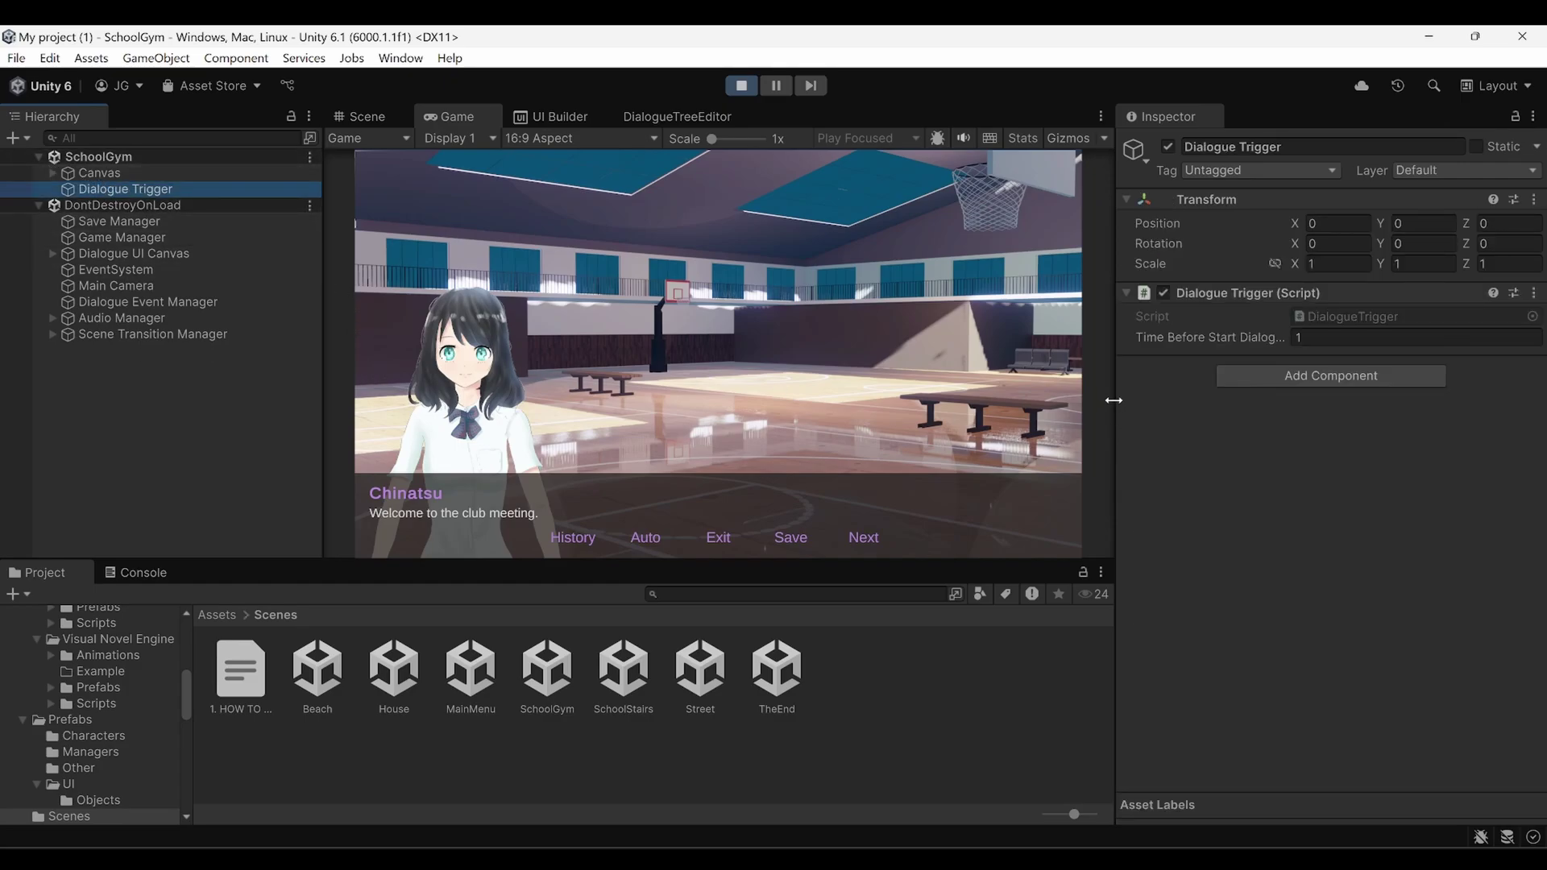
{"action": "mouse_move", "coordinate": [1112, 399]}
{"action": "left_mouse_down"}
{"action": "mouse_move", "coordinate": [1077, 398]}
{"action": "mouse_move", "coordinate": [1103, 393]}
{"action": "left_mouse_up"}
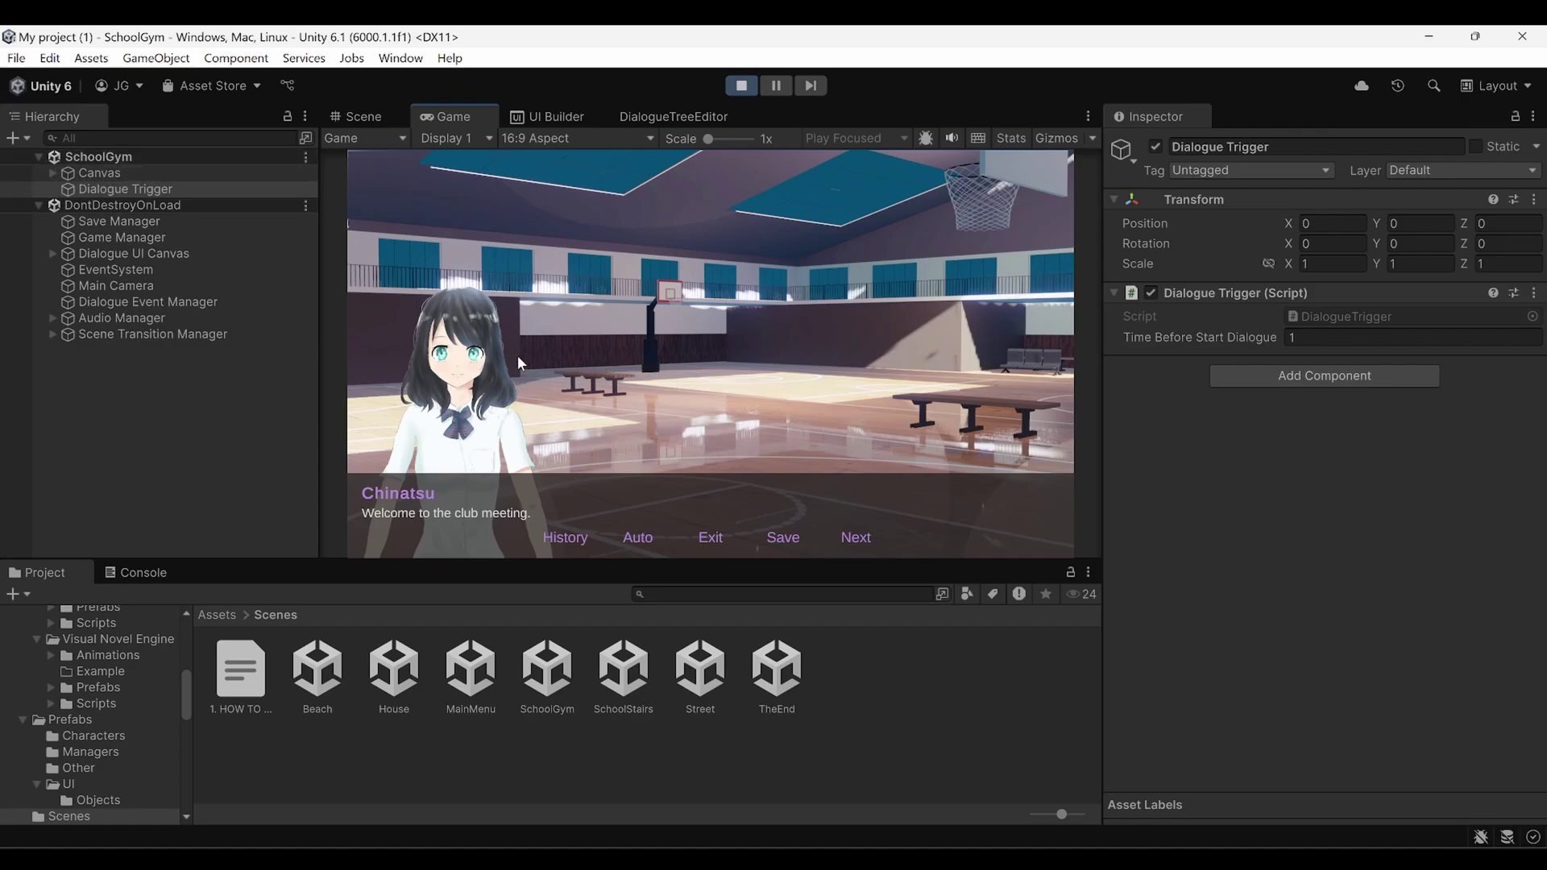
{"action": "left_click", "coordinate": [38, 157]}
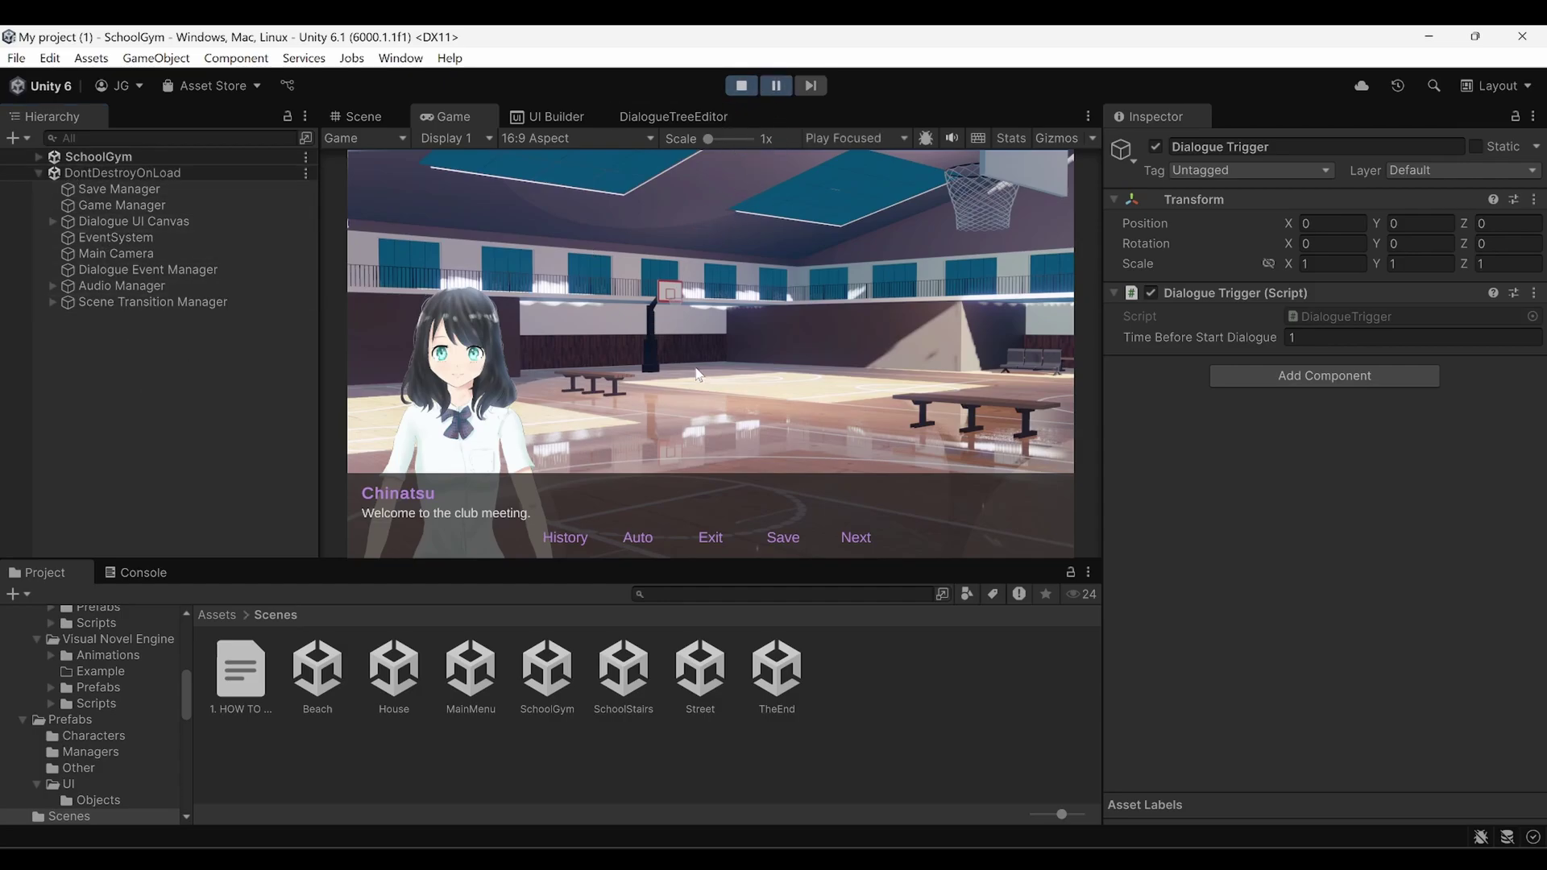
{"action": "left_click", "coordinate": [774, 87]}
Inspect the Save Manager, then keep the Game Manager's Language on English instead of Spanish.
{"action": "left_click", "coordinate": [133, 193]}
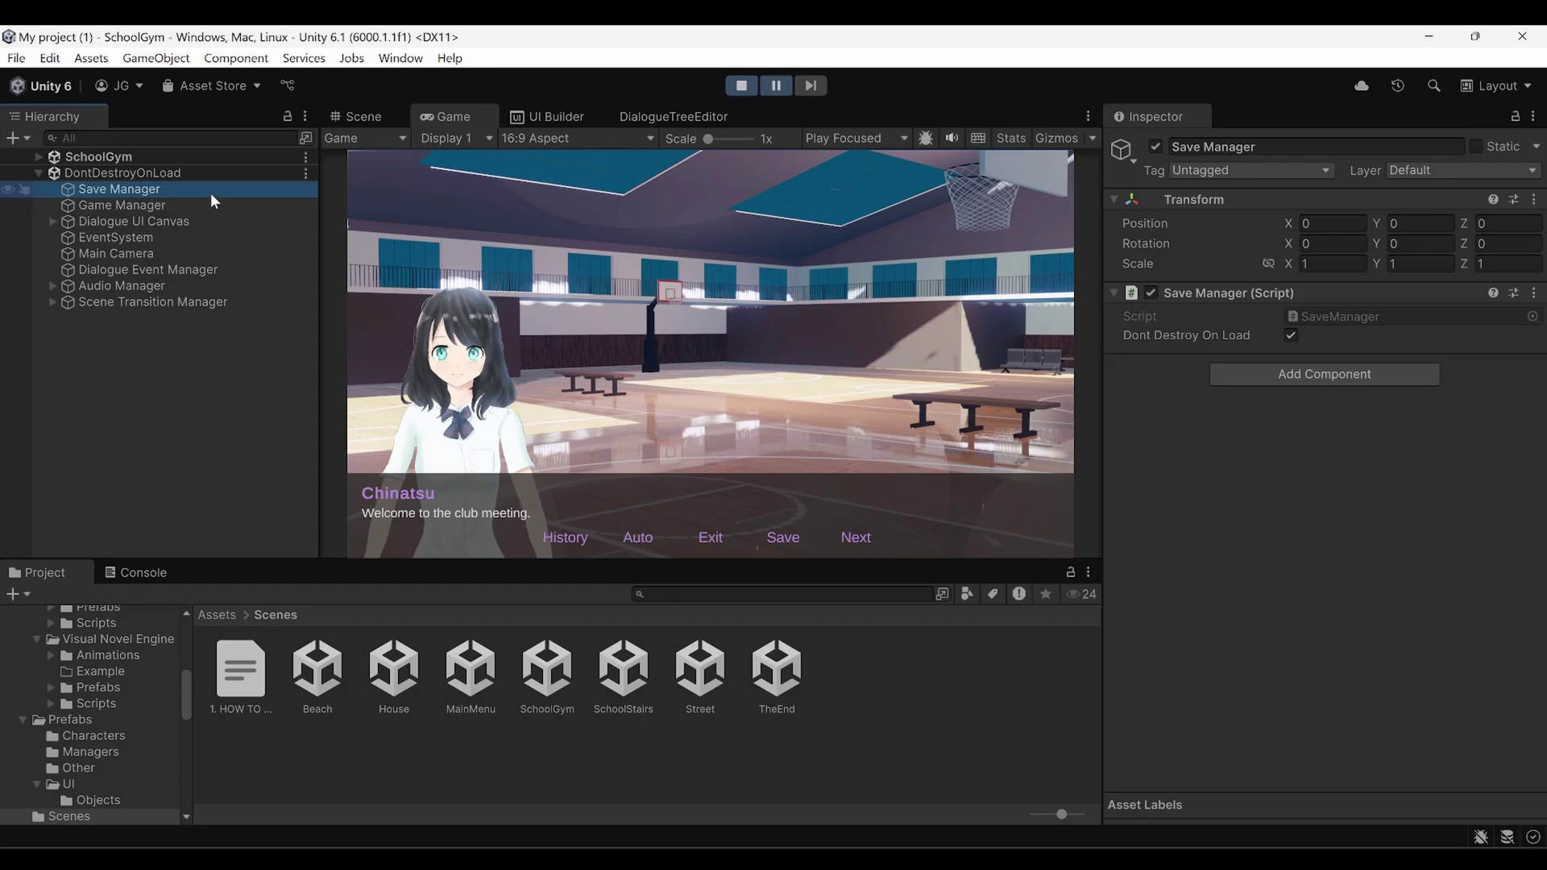
{"action": "left_click", "coordinate": [182, 203]}
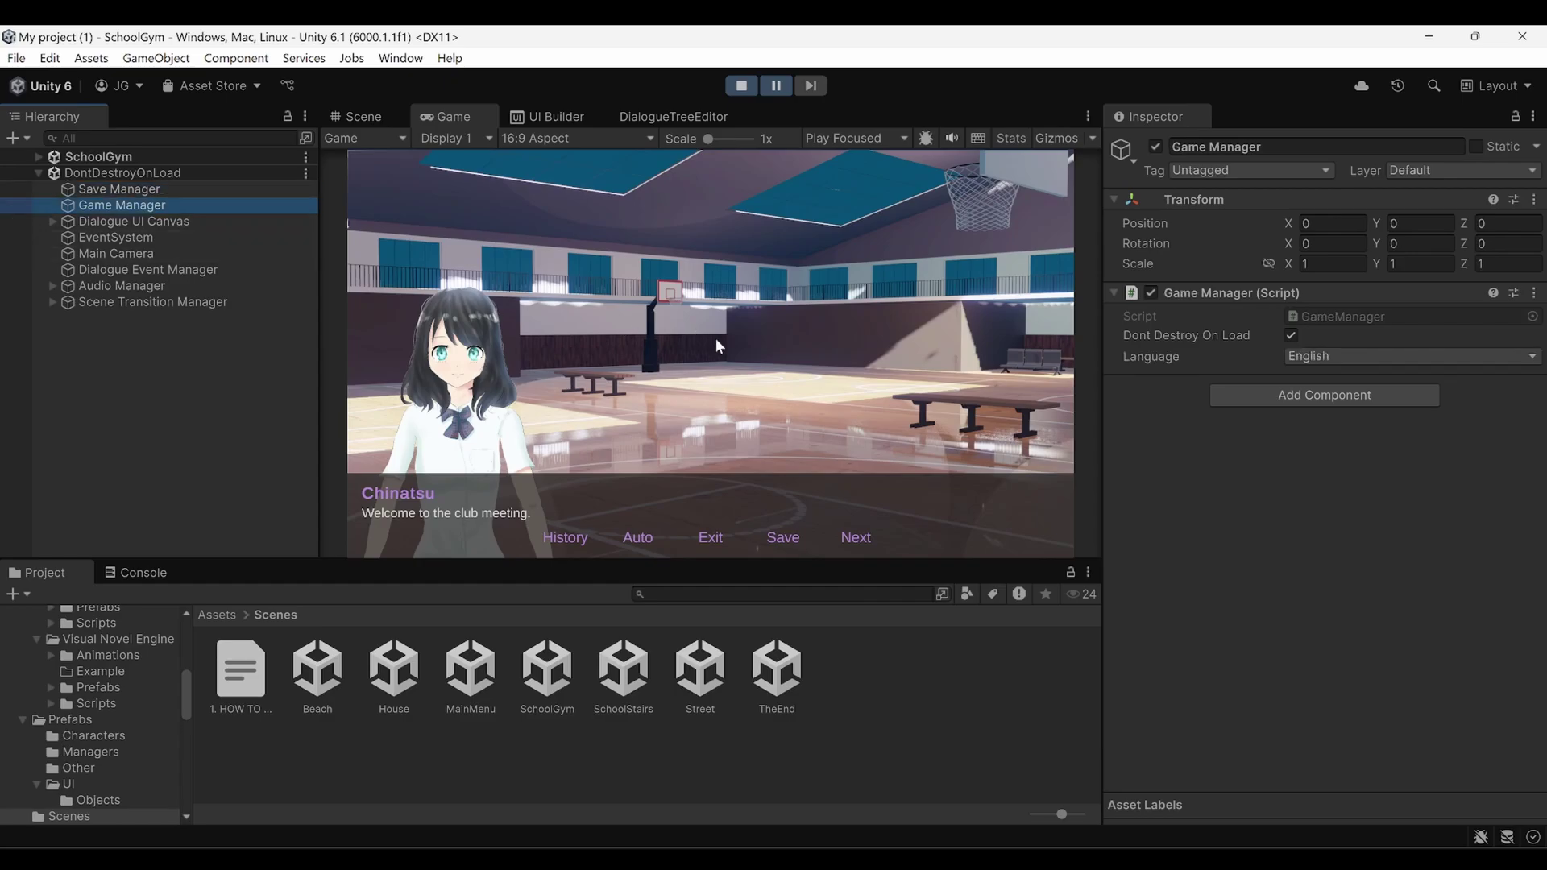
{"action": "left_click", "coordinate": [1354, 354]}
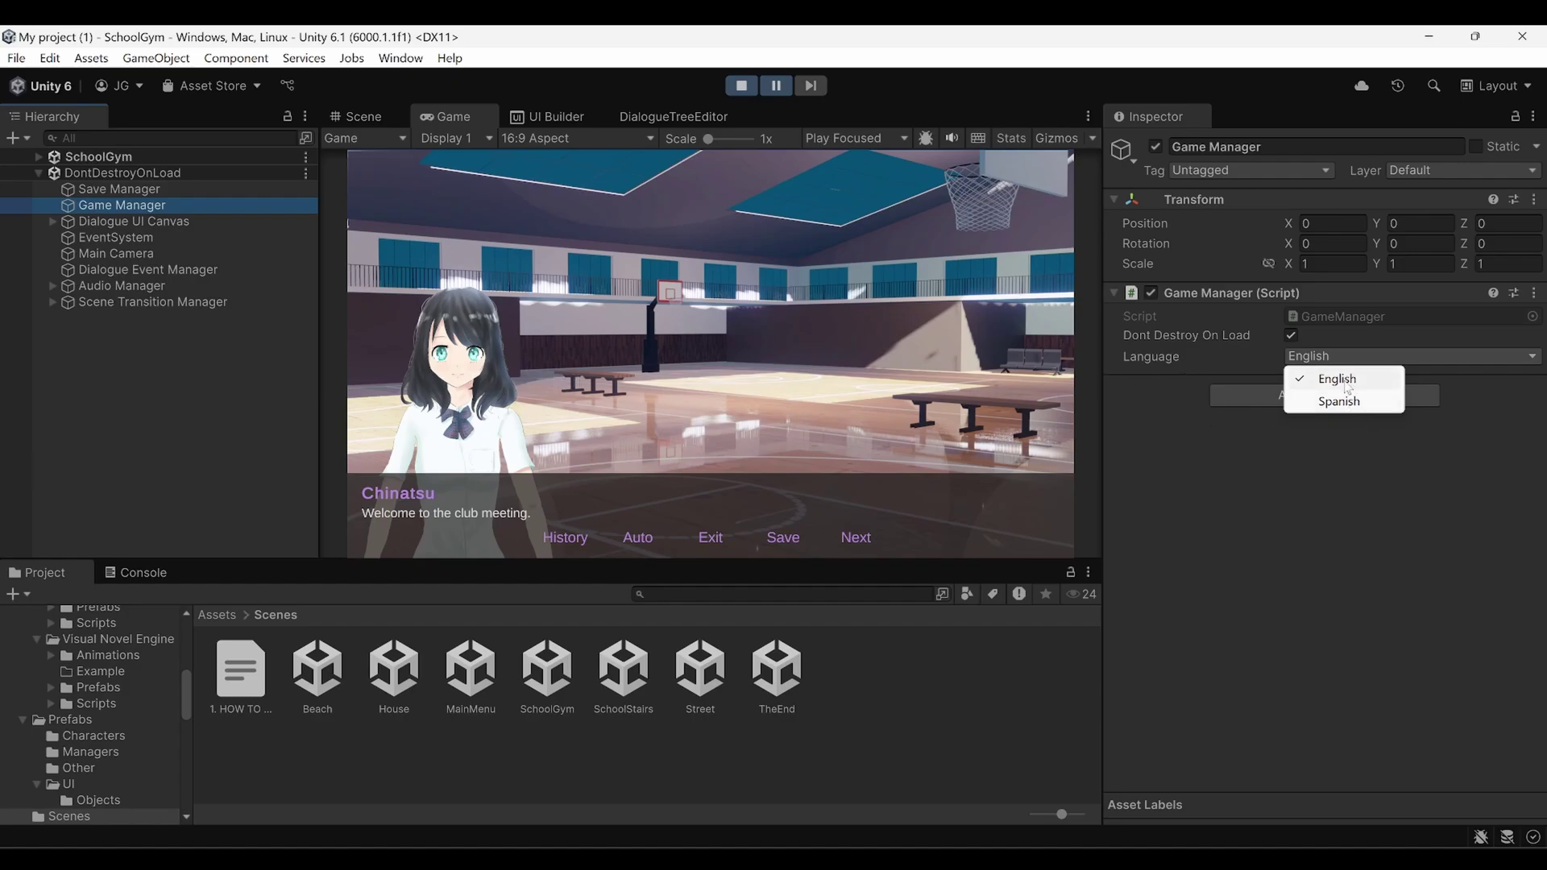
{"action": "left_click", "coordinate": [1268, 480]}
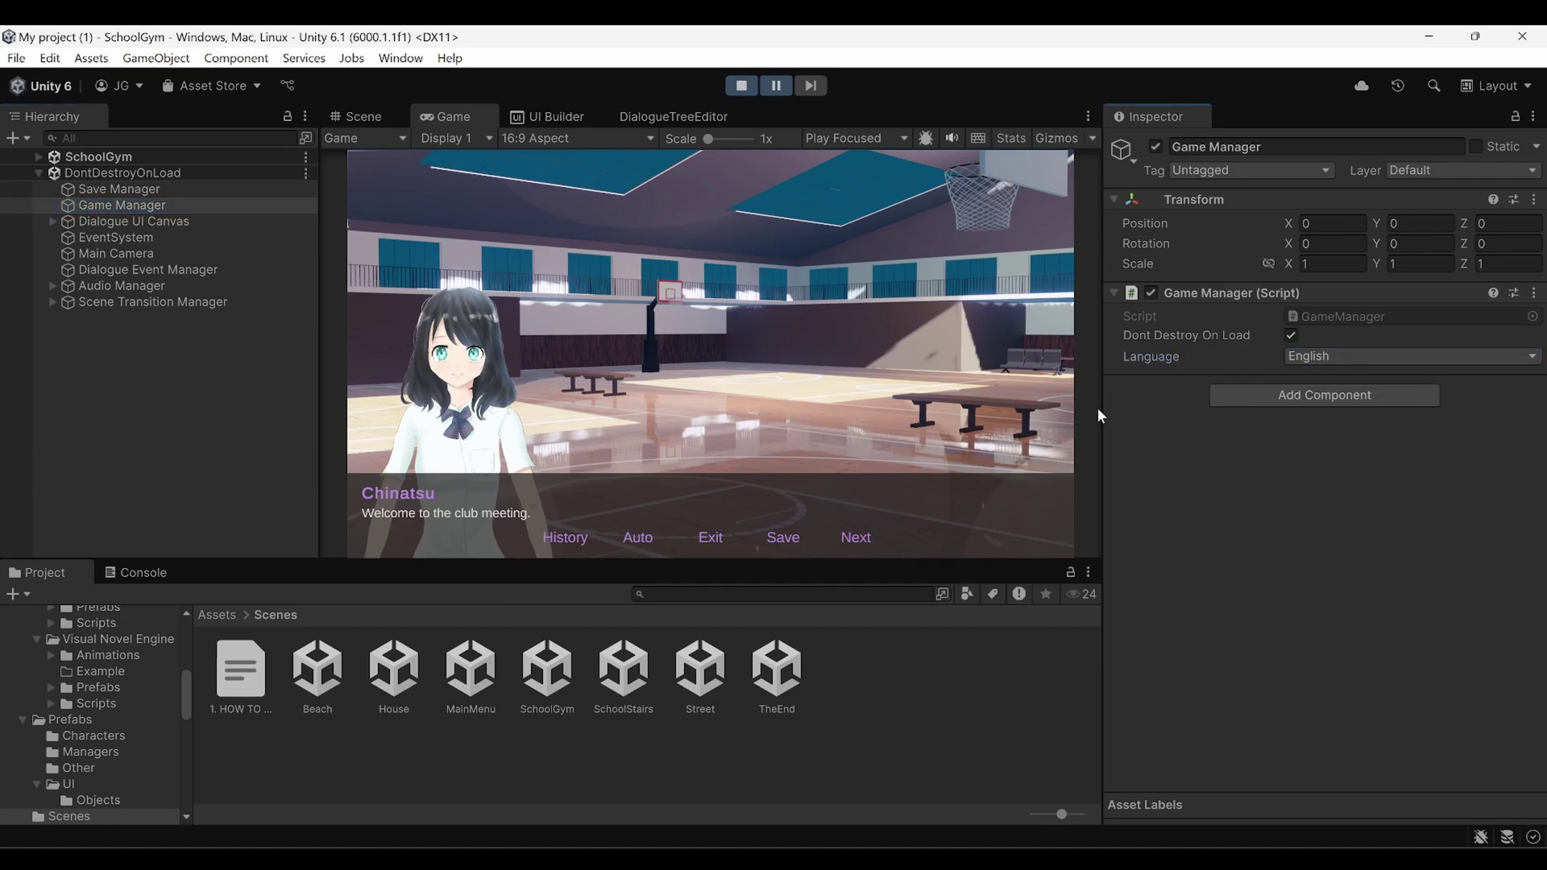
{"action": "left_click", "coordinate": [50, 58]}
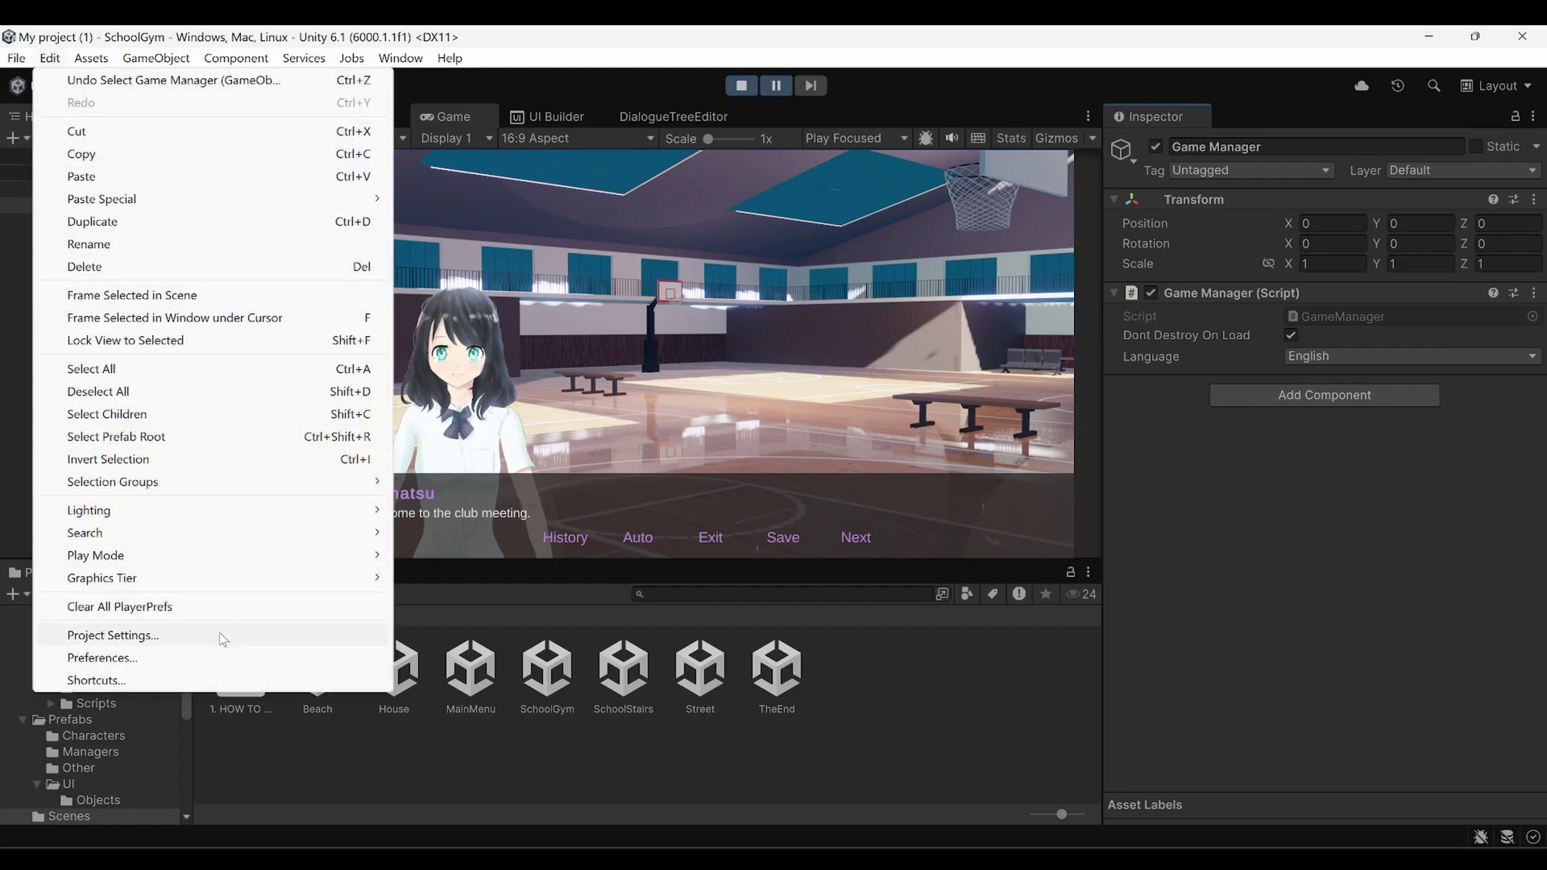
{"action": "left_click", "coordinate": [113, 635]}
{"action": "left_click", "coordinate": [311, 302]}
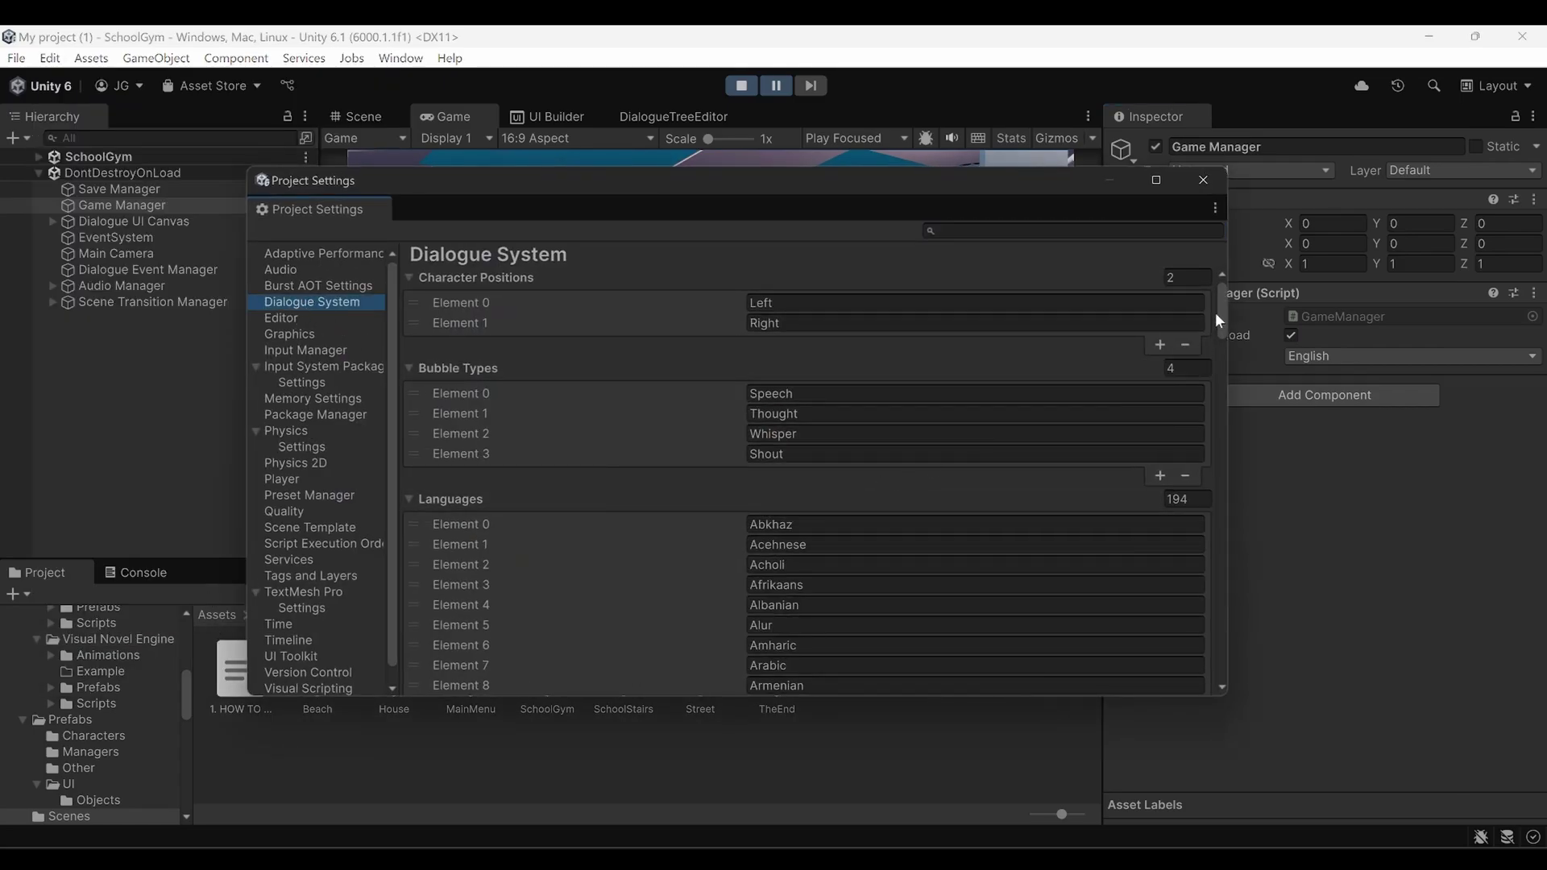
{"action": "left_click_drag", "start_coordinate": [1220, 312], "coordinate": [1194, 711]}
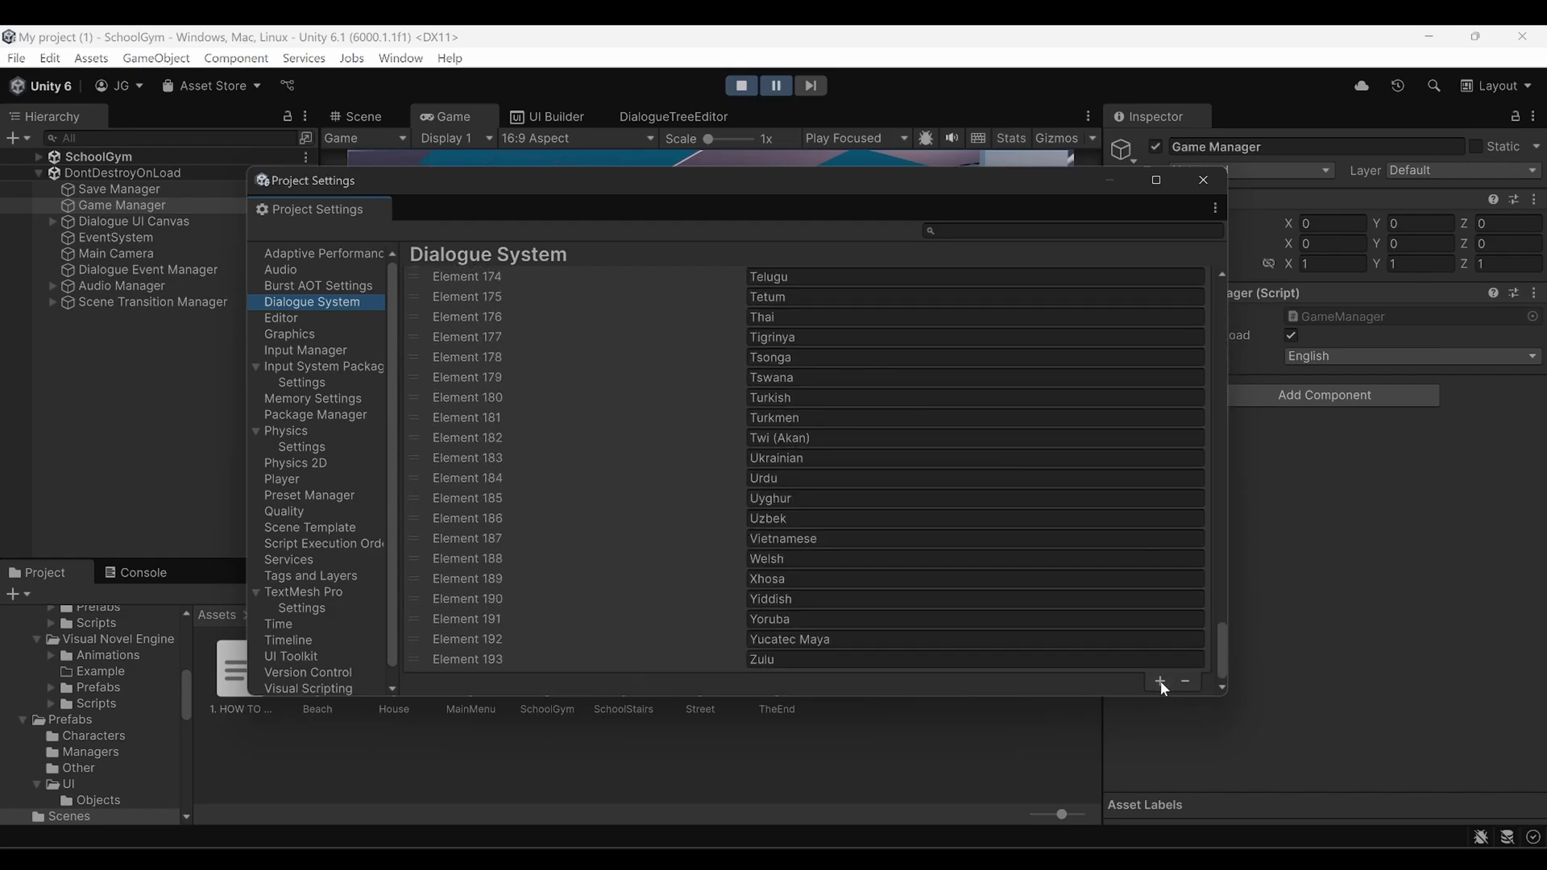
{"action": "left_click", "coordinate": [1160, 681]}
{"action": "left_click", "coordinate": [814, 660]}
{"action": "type", "text": "egregegre"}
{"action": "left_click", "coordinate": [687, 661]}
{"action": "left_click", "coordinate": [1187, 680]}
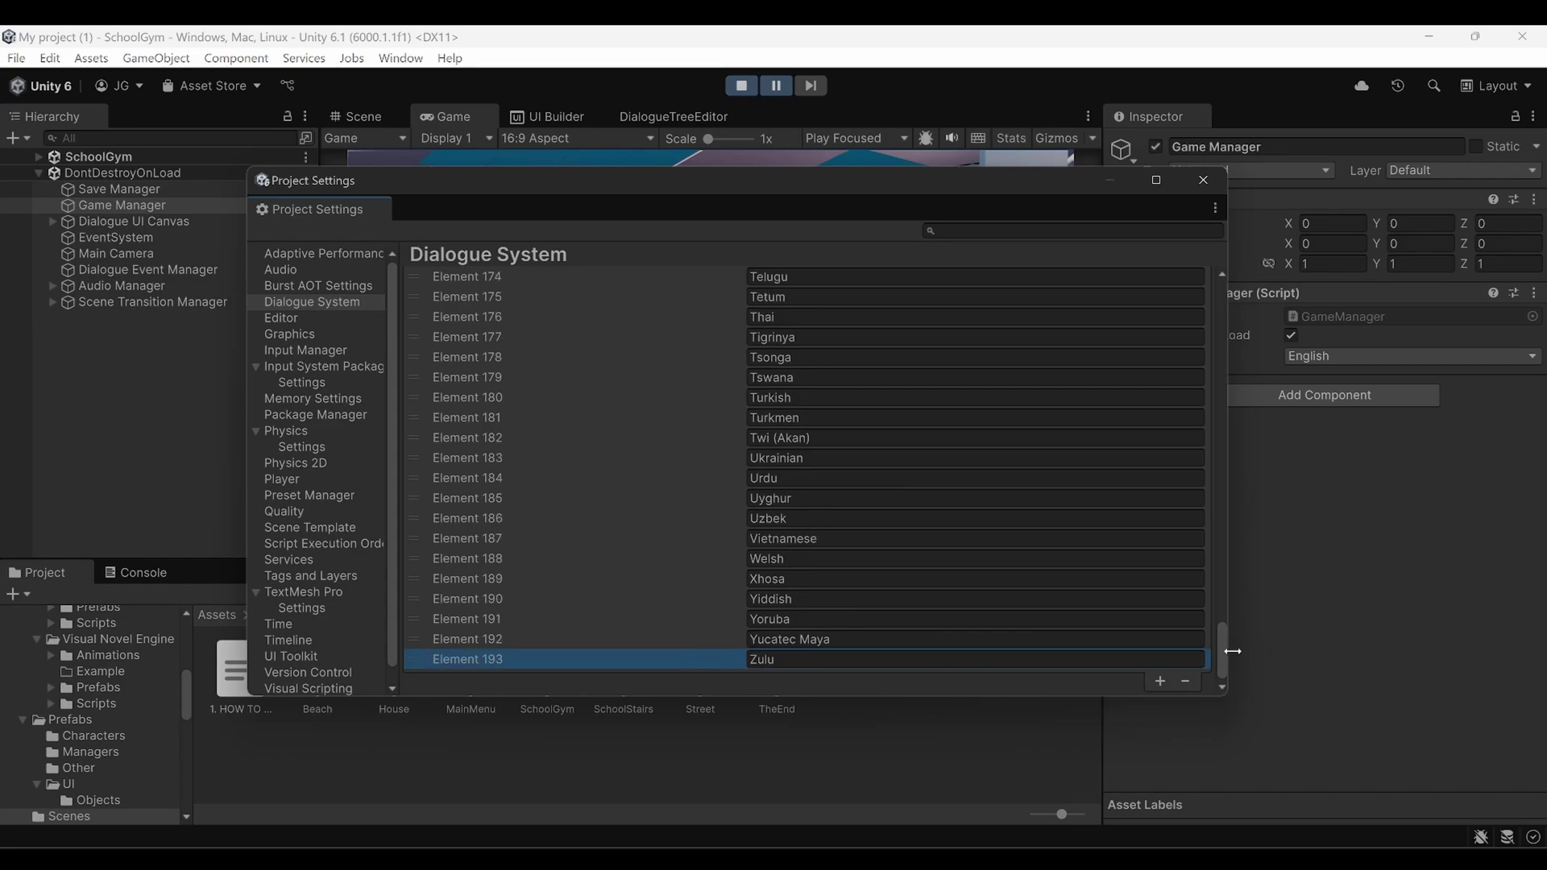
{"action": "left_click_drag", "start_coordinate": [1223, 645], "coordinate": [1209, 271]}
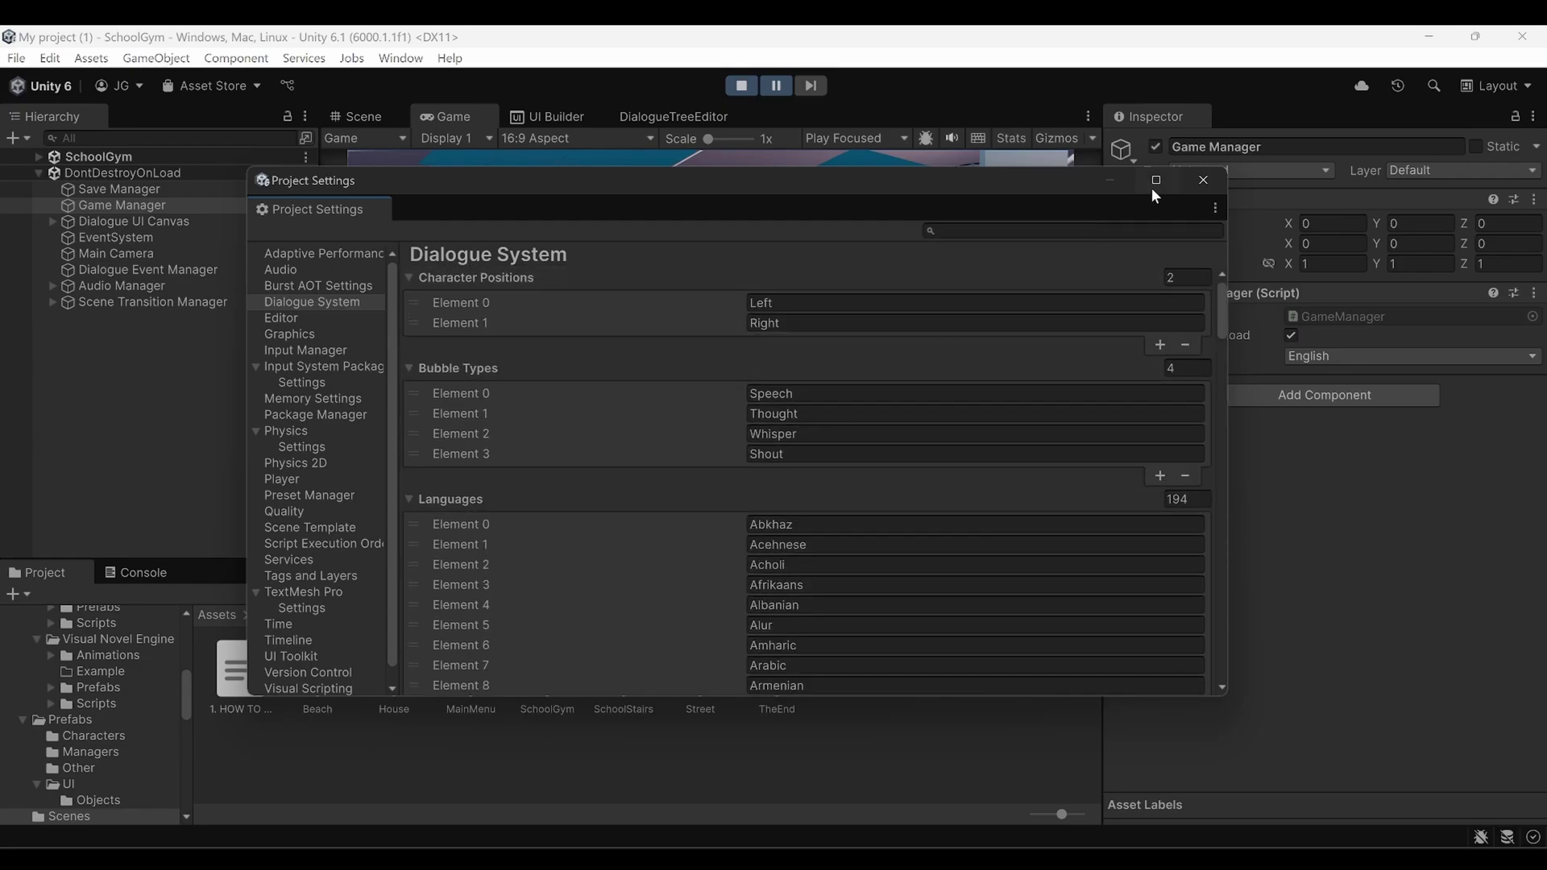
{"action": "left_click", "coordinate": [1203, 179]}
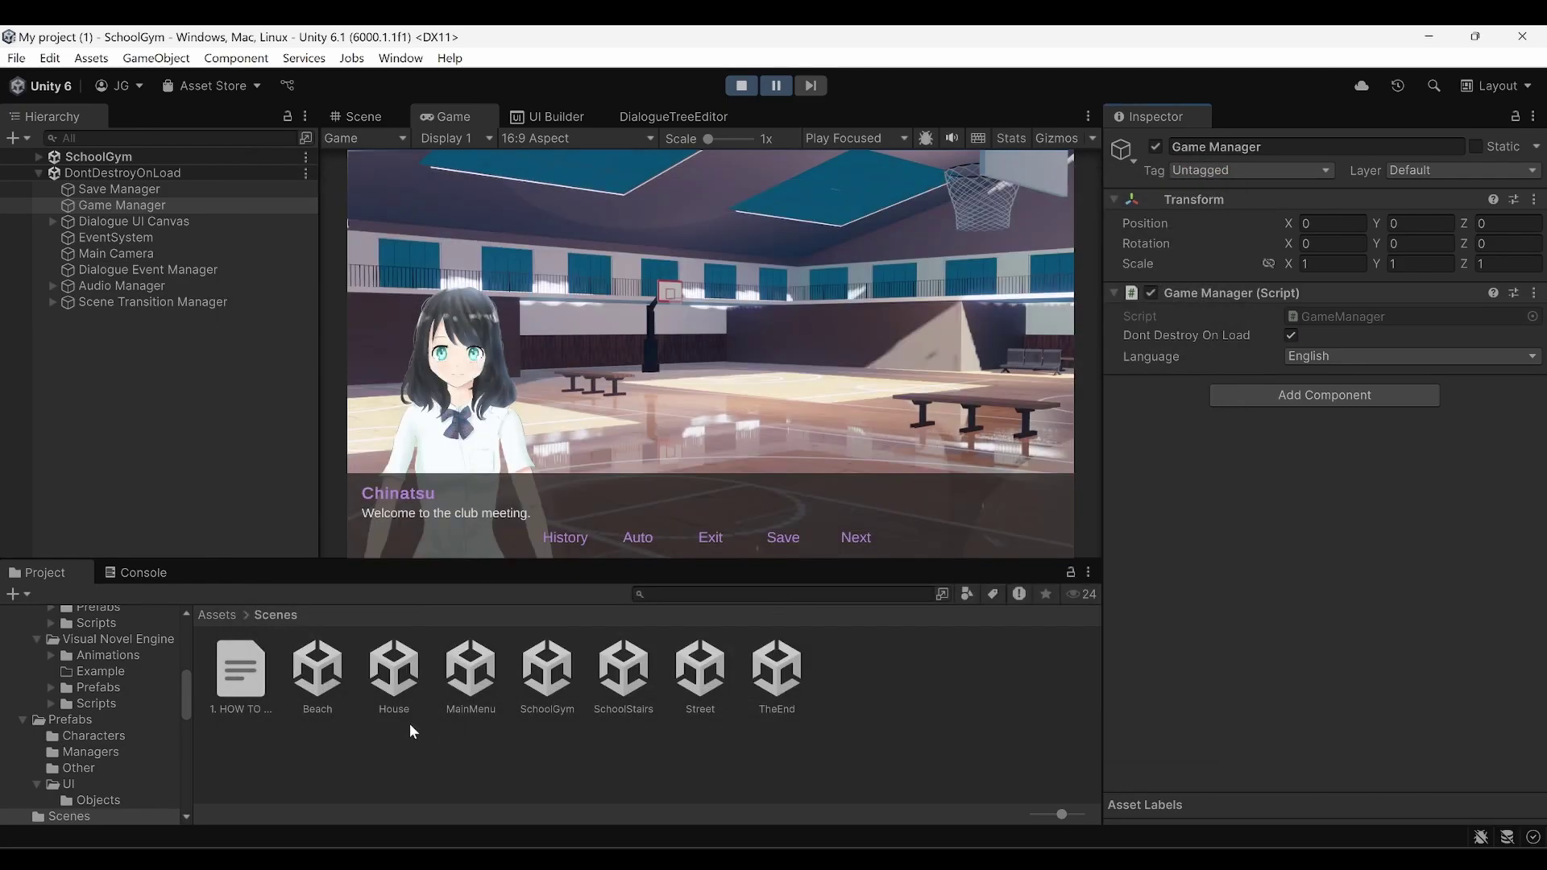
Open VN Dialogue 1 from Assets/Dialogues in the Dialogue Tree Editor.
{"action": "left_click", "coordinate": [383, 746]}
{"action": "left_click", "coordinate": [225, 610]}
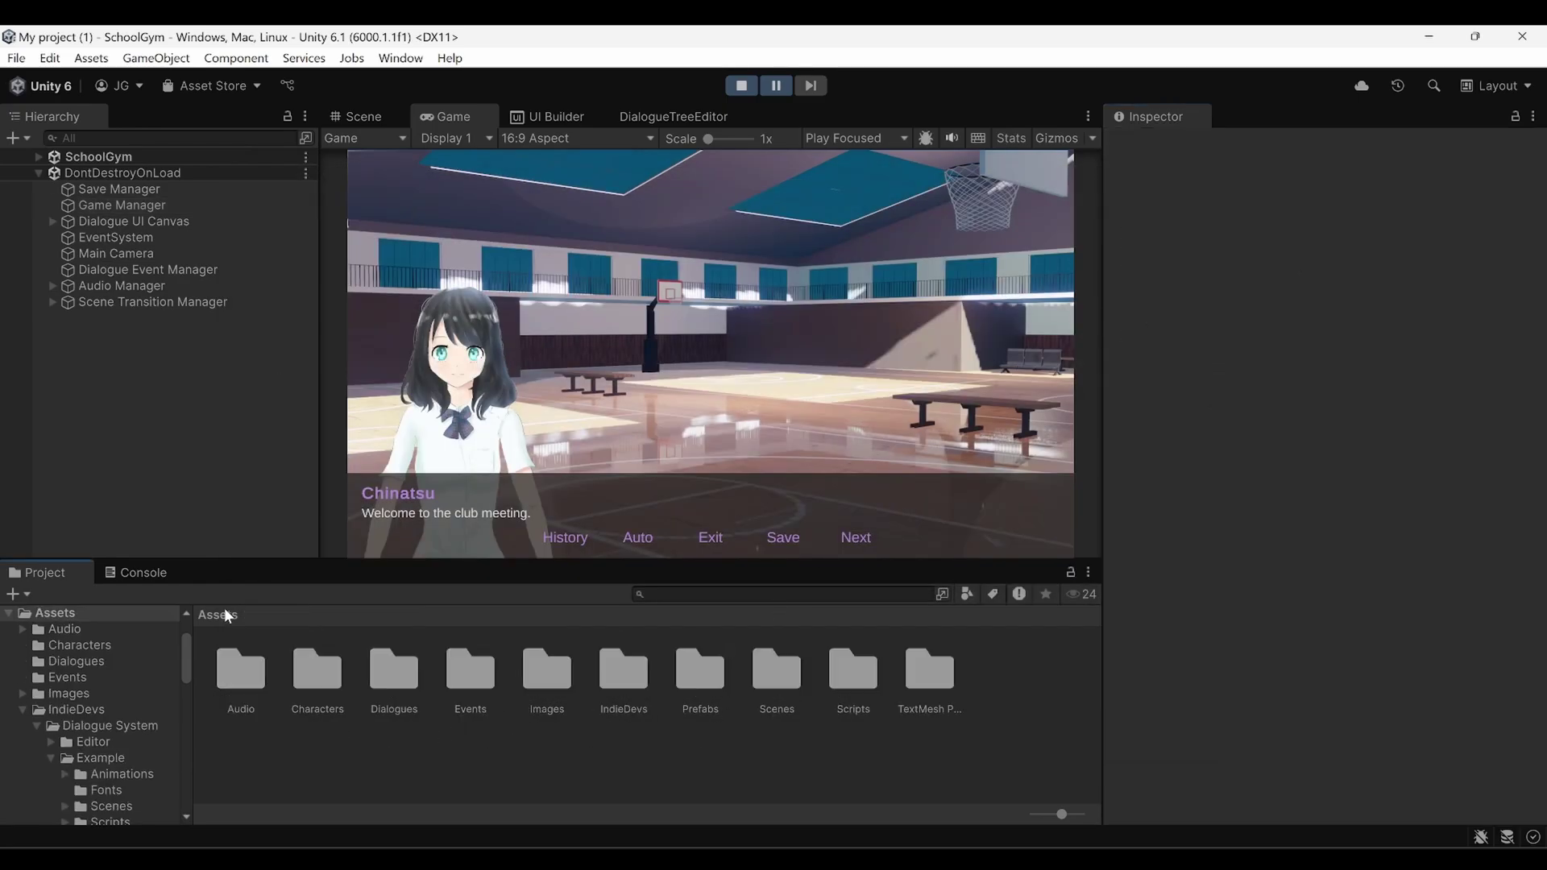
{"action": "double_click", "coordinate": [398, 688]}
{"action": "double_click", "coordinate": [255, 678]}
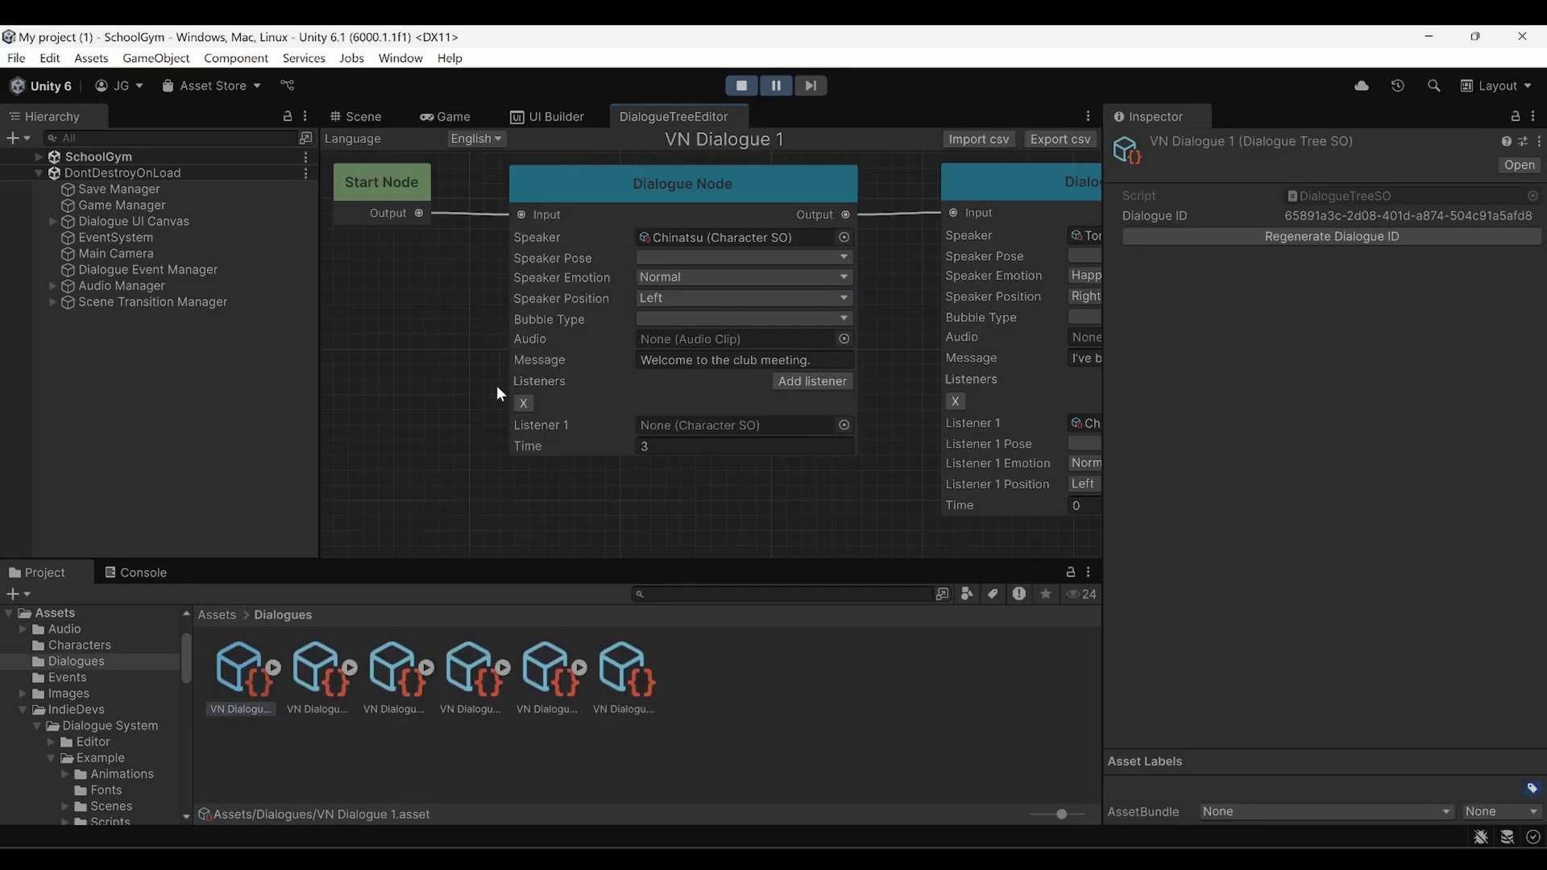
Pan and zoom the graph to centre the Start Node and the Welcome node.
{"action": "scroll", "coordinate": [476, 378], "scroll_direction": "down", "scroll_amount": 4}
{"action": "left_click", "coordinate": [819, 236]}
{"action": "left_click", "coordinate": [553, 194]}
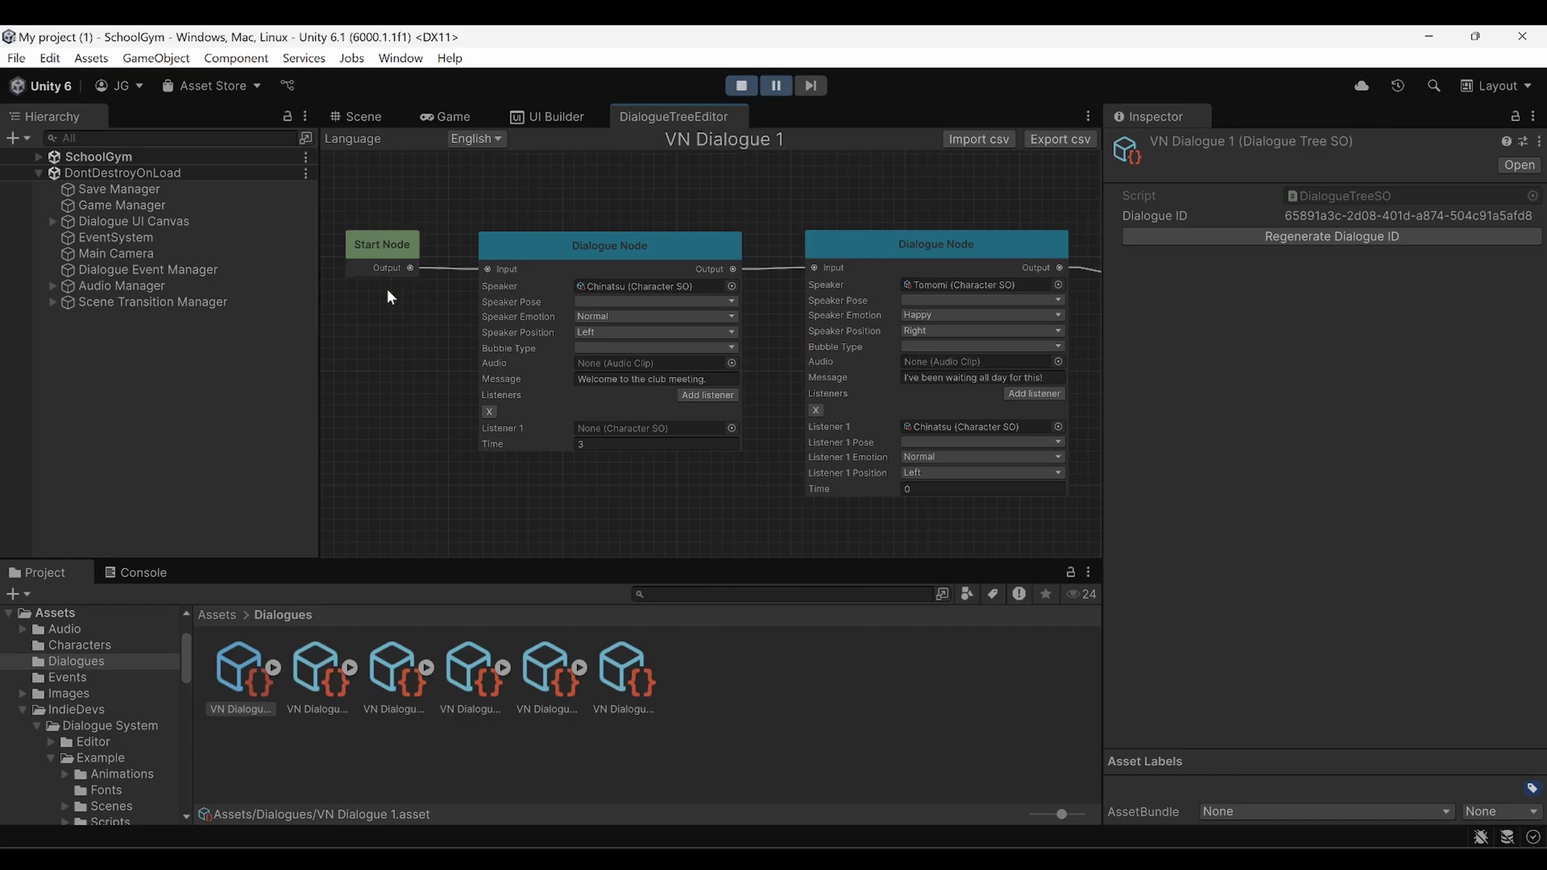
{"action": "scroll", "coordinate": [388, 290], "scroll_direction": "up", "scroll_amount": 1}
{"action": "scroll", "coordinate": [482, 297], "scroll_direction": "down", "scroll_amount": 3}
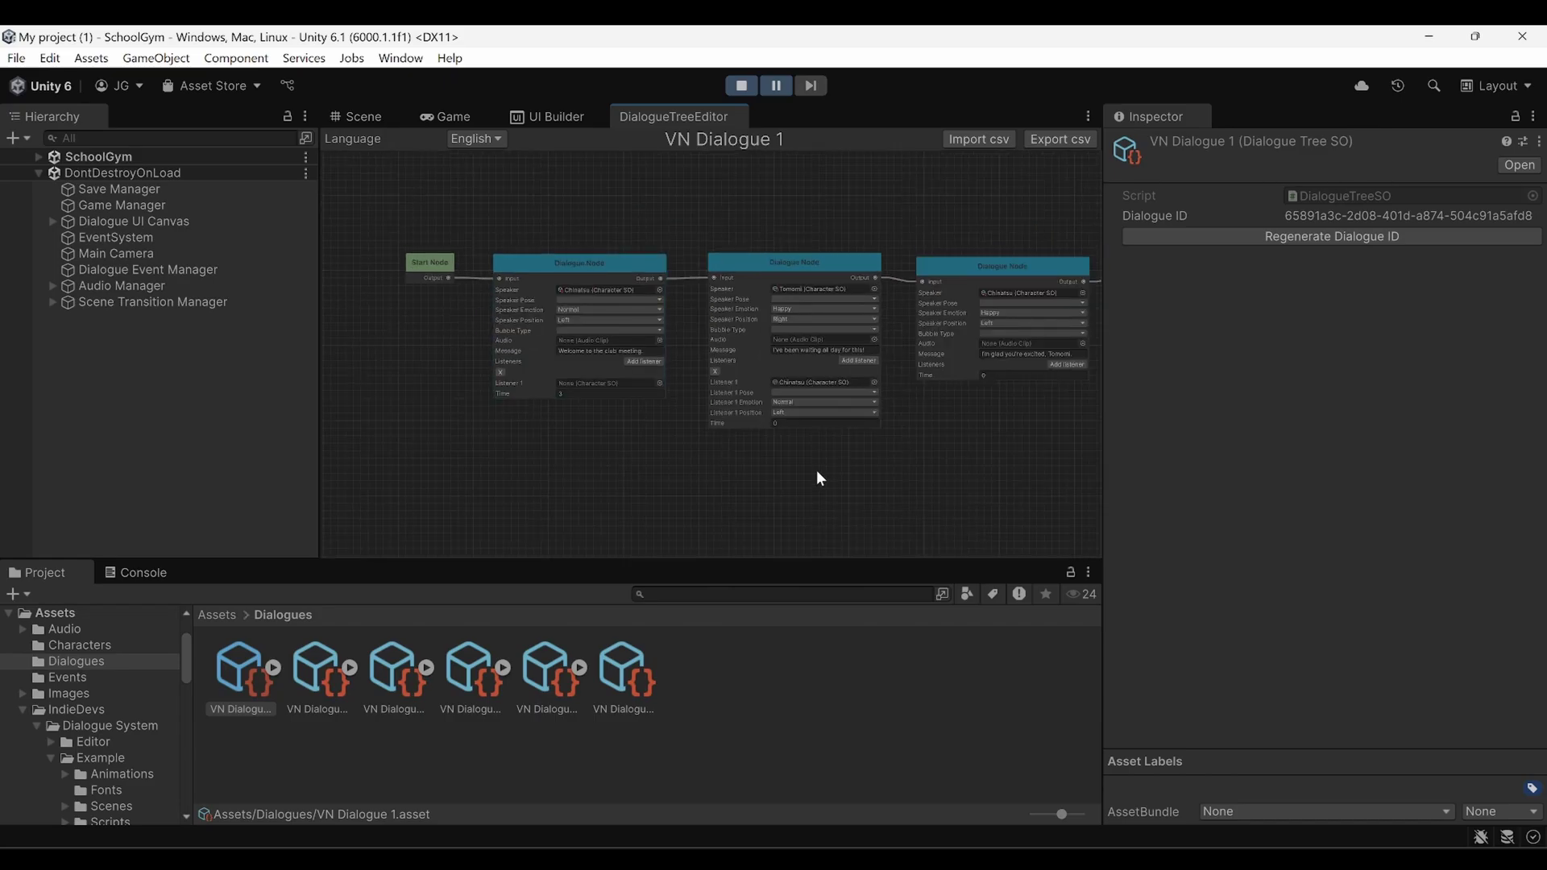
{"action": "middle_click_drag", "start_coordinate": [801, 470], "coordinate": [728, 447]}
{"action": "scroll", "coordinate": [728, 322], "scroll_direction": "up", "scroll_amount": 2}
{"action": "middle_click_drag", "start_coordinate": [731, 326], "coordinate": [688, 399]}
{"action": "scroll", "coordinate": [622, 324], "scroll_direction": "up", "scroll_amount": 2}
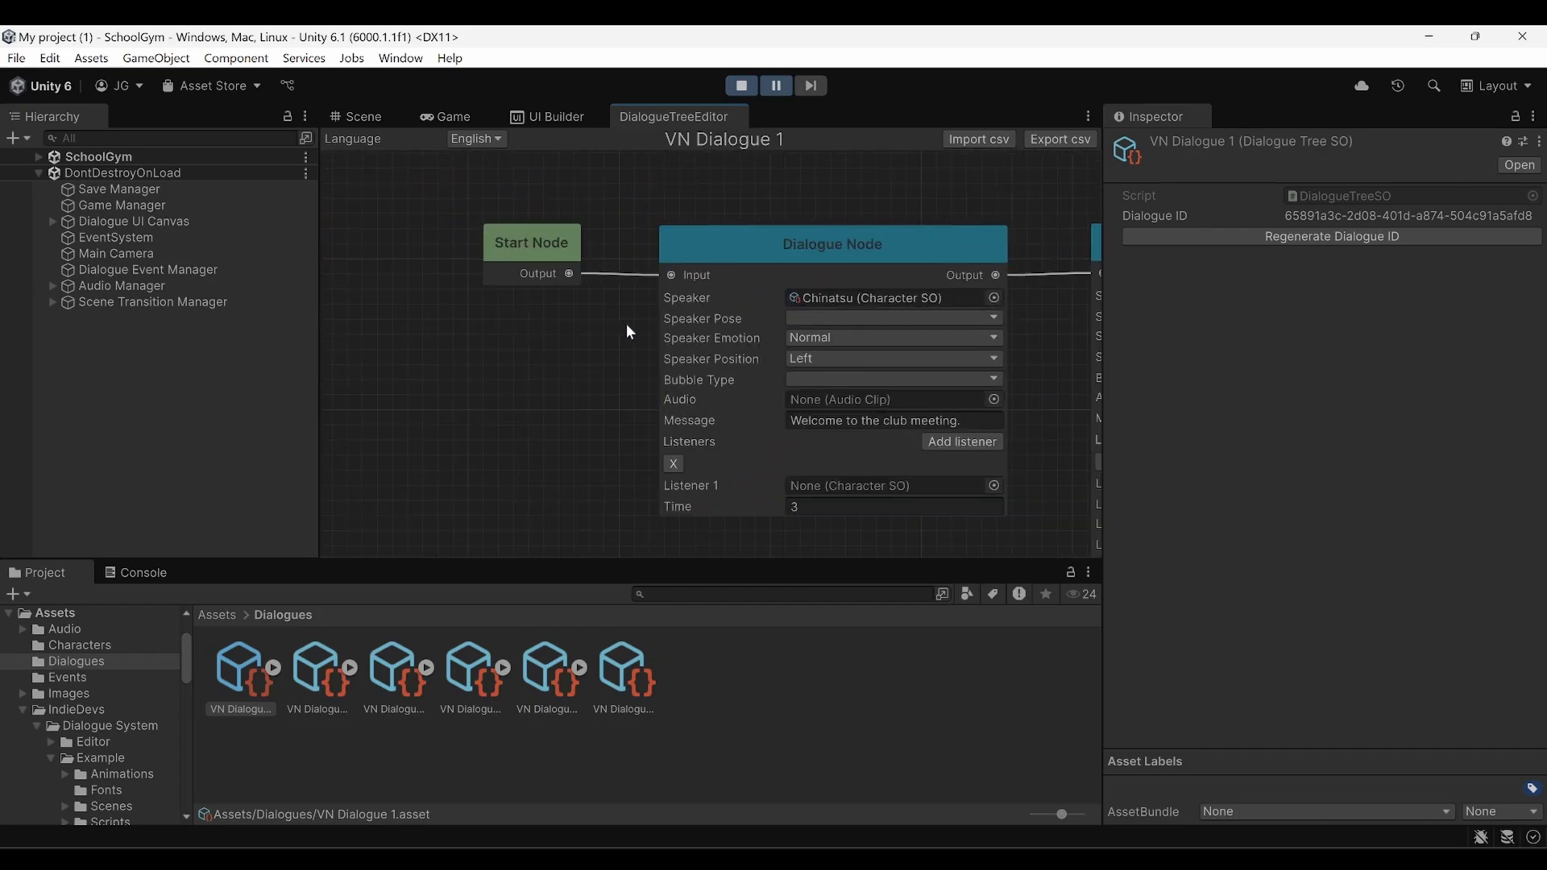
{"action": "middle_click_drag", "start_coordinate": [622, 324], "coordinate": [489, 332]}
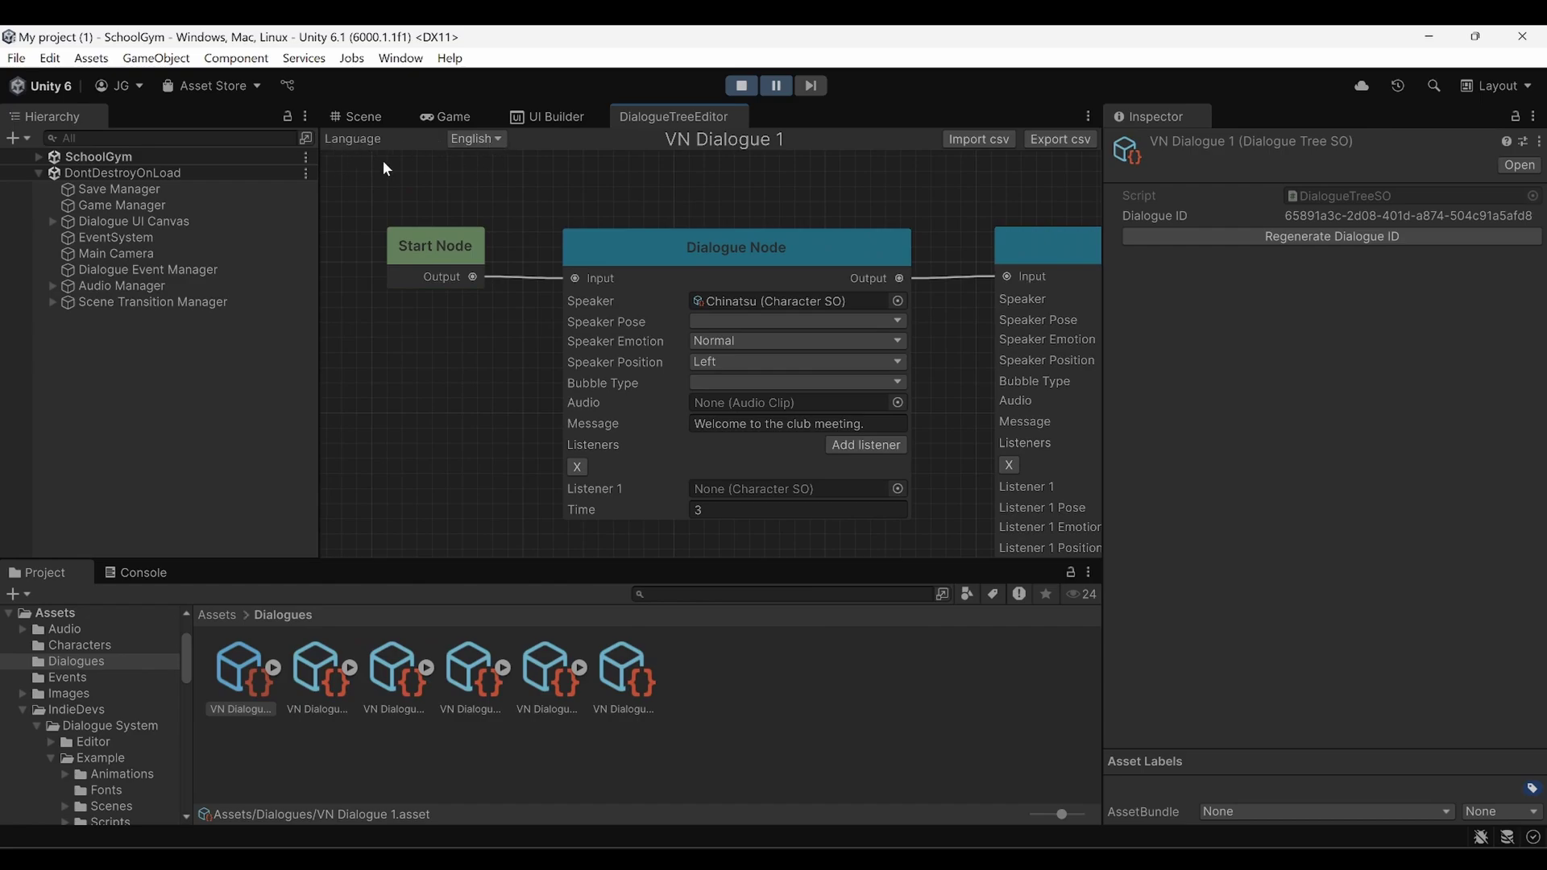
Switch the dialogue tree's Language dropdown to Spanish.
{"action": "left_click", "coordinate": [498, 142]}
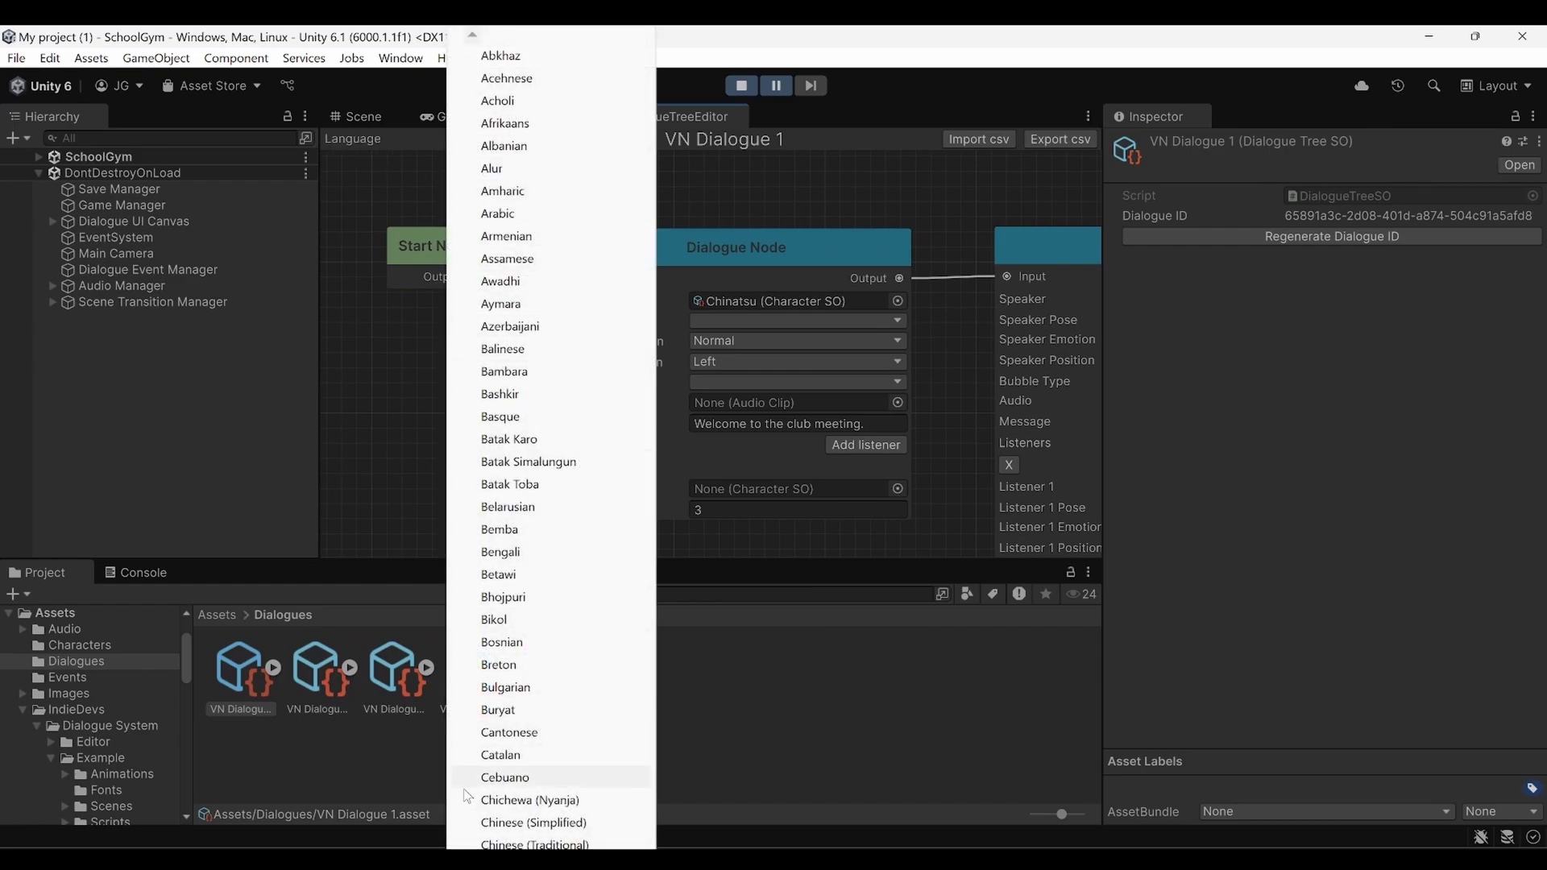
{"action": "scroll", "coordinate": [551, 451], "scroll_direction": "down", "scroll_amount": 5}
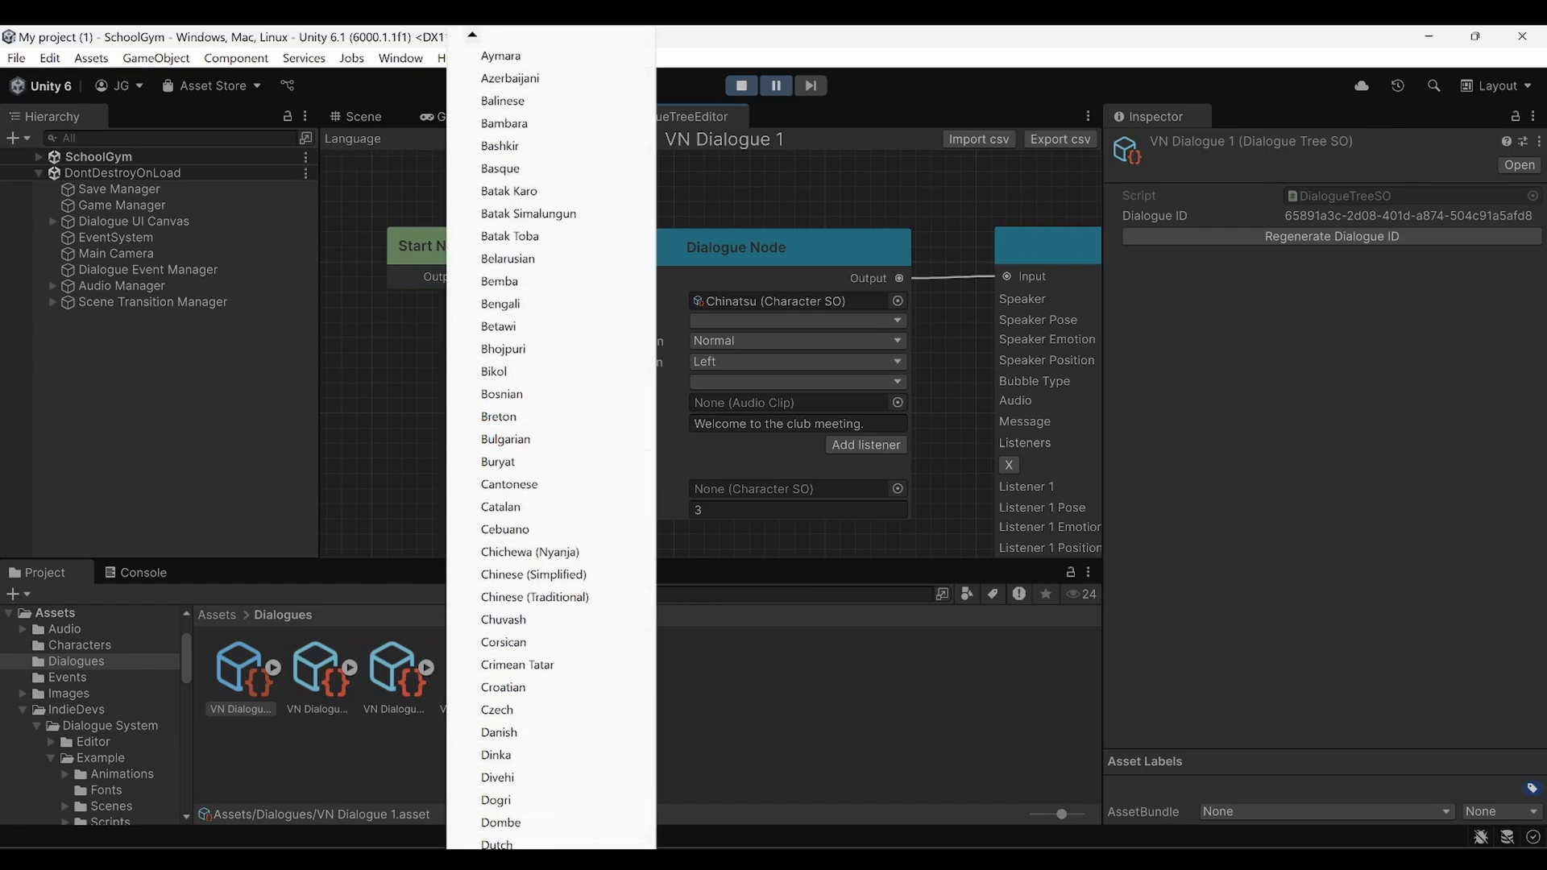
{"action": "scroll", "coordinate": [542, 554], "scroll_direction": "down", "scroll_amount": 5}
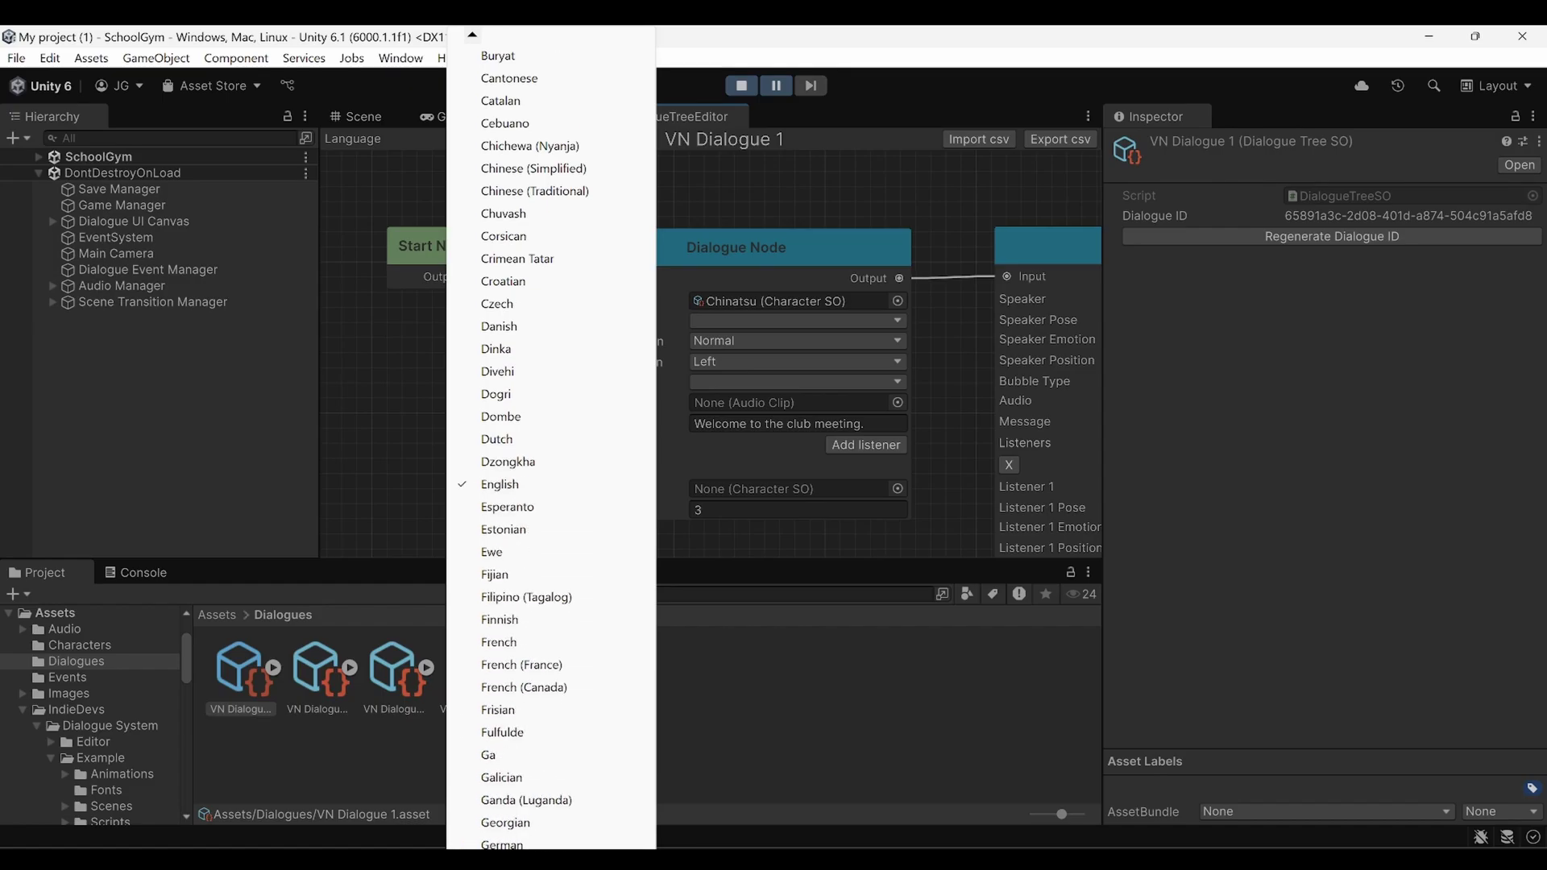
{"action": "scroll", "coordinate": [531, 498], "scroll_direction": "down", "scroll_amount": 15}
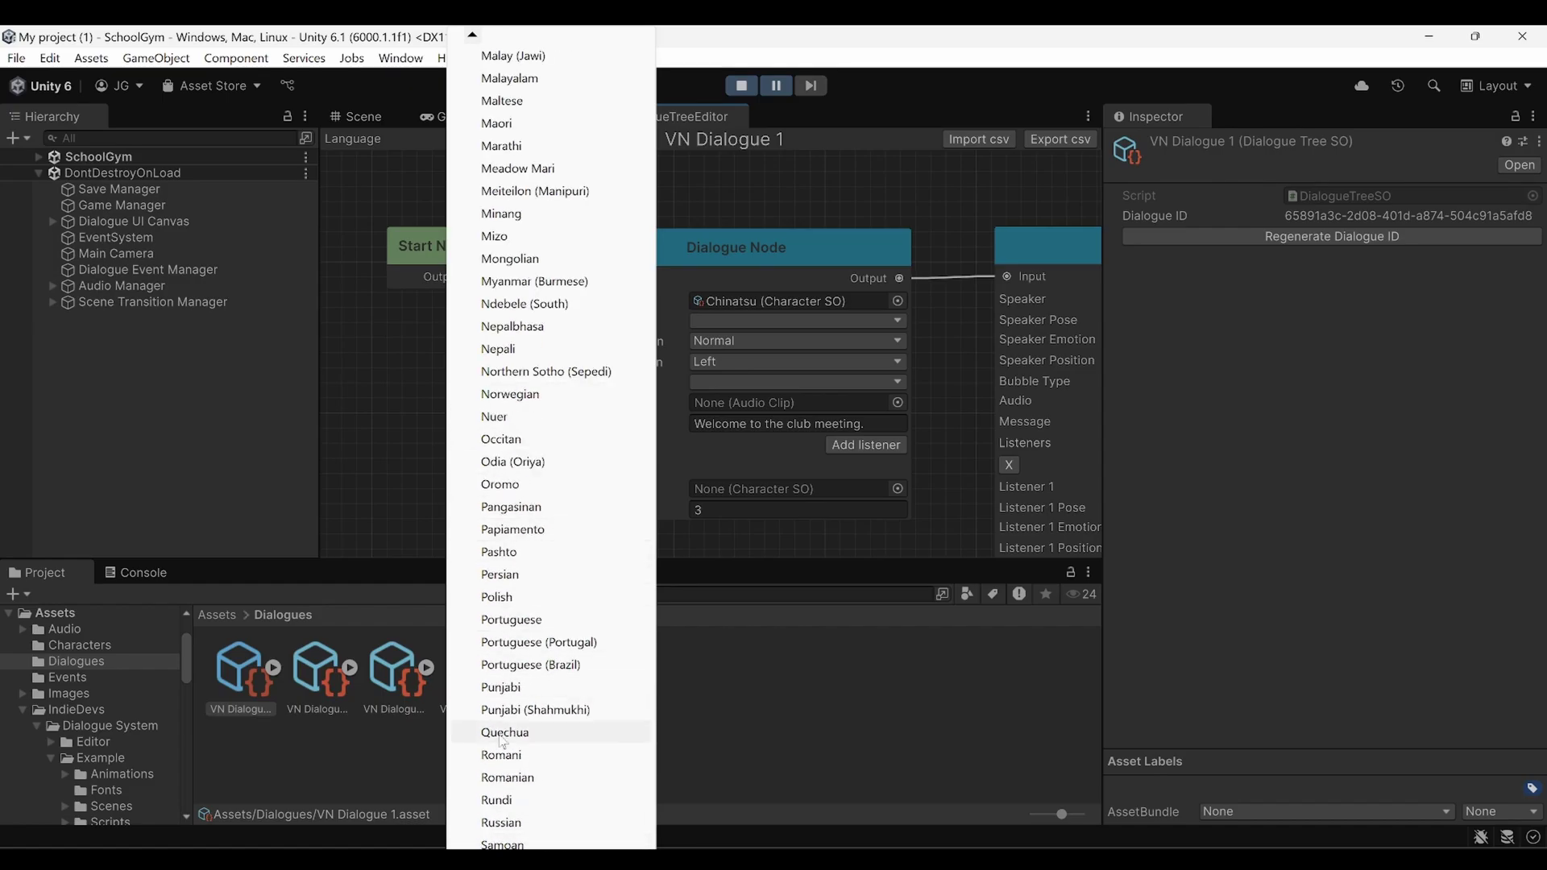
{"action": "scroll", "coordinate": [551, 451], "scroll_direction": "down", "scroll_amount": 5}
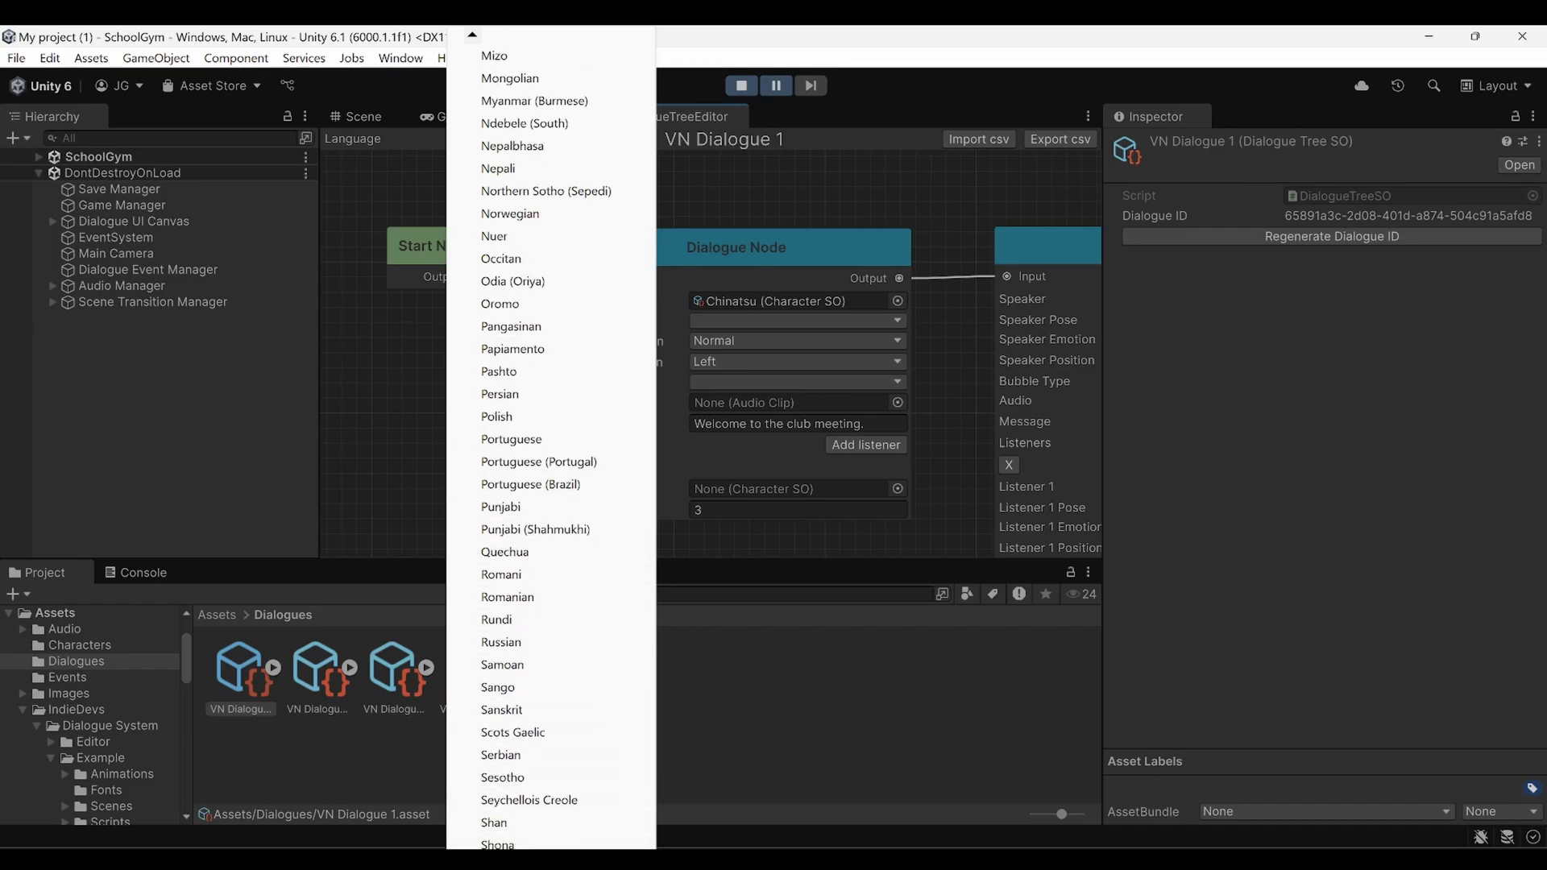
{"action": "scroll", "coordinate": [532, 419], "scroll_direction": "down", "scroll_amount": 3}
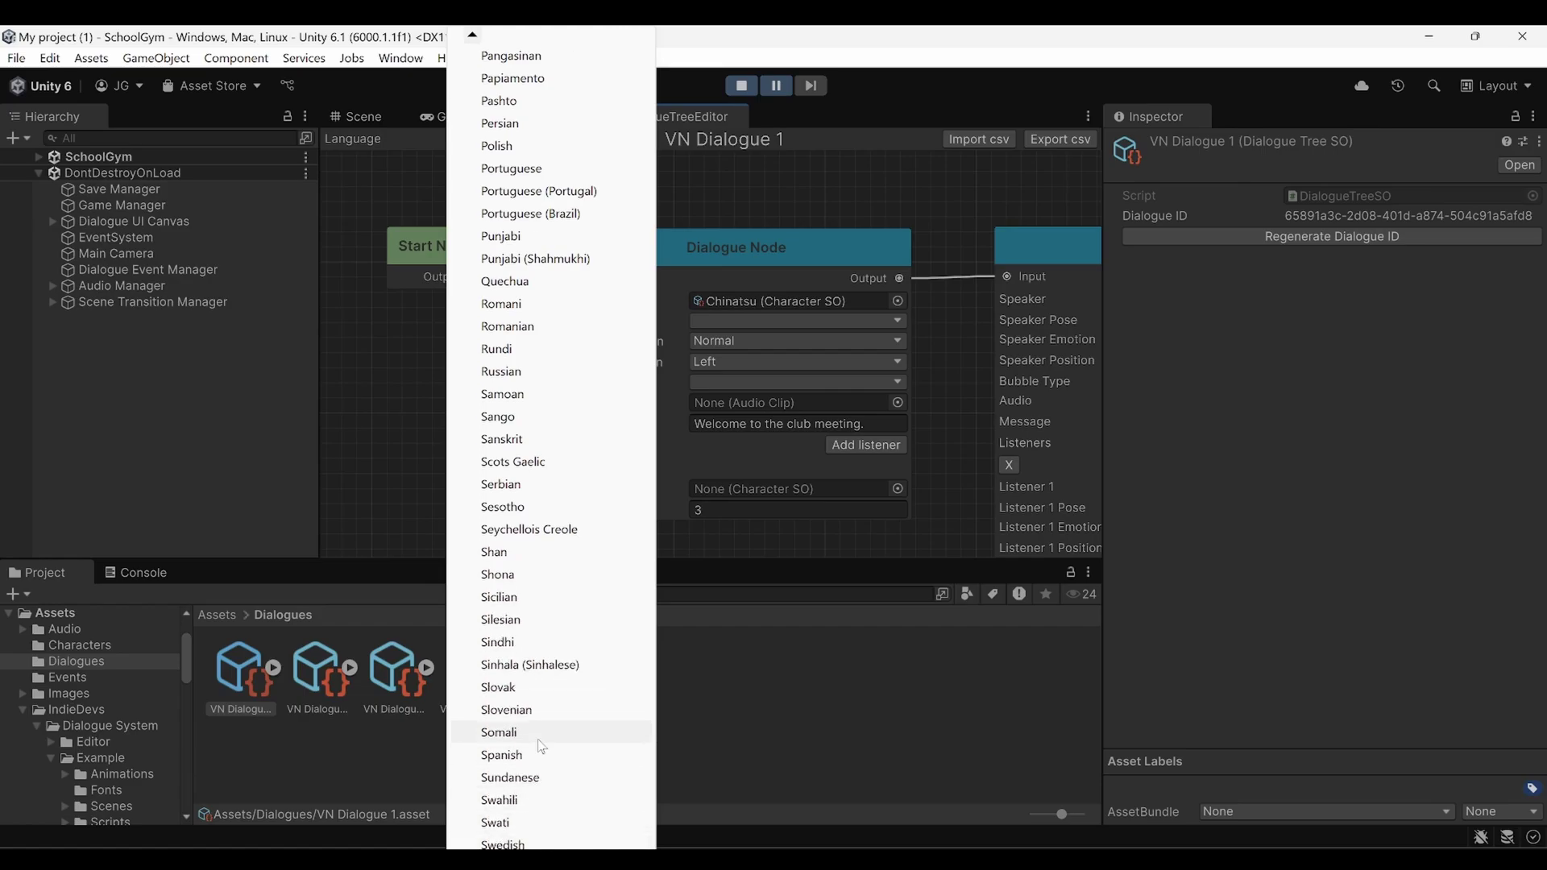
{"action": "left_click", "coordinate": [520, 756]}
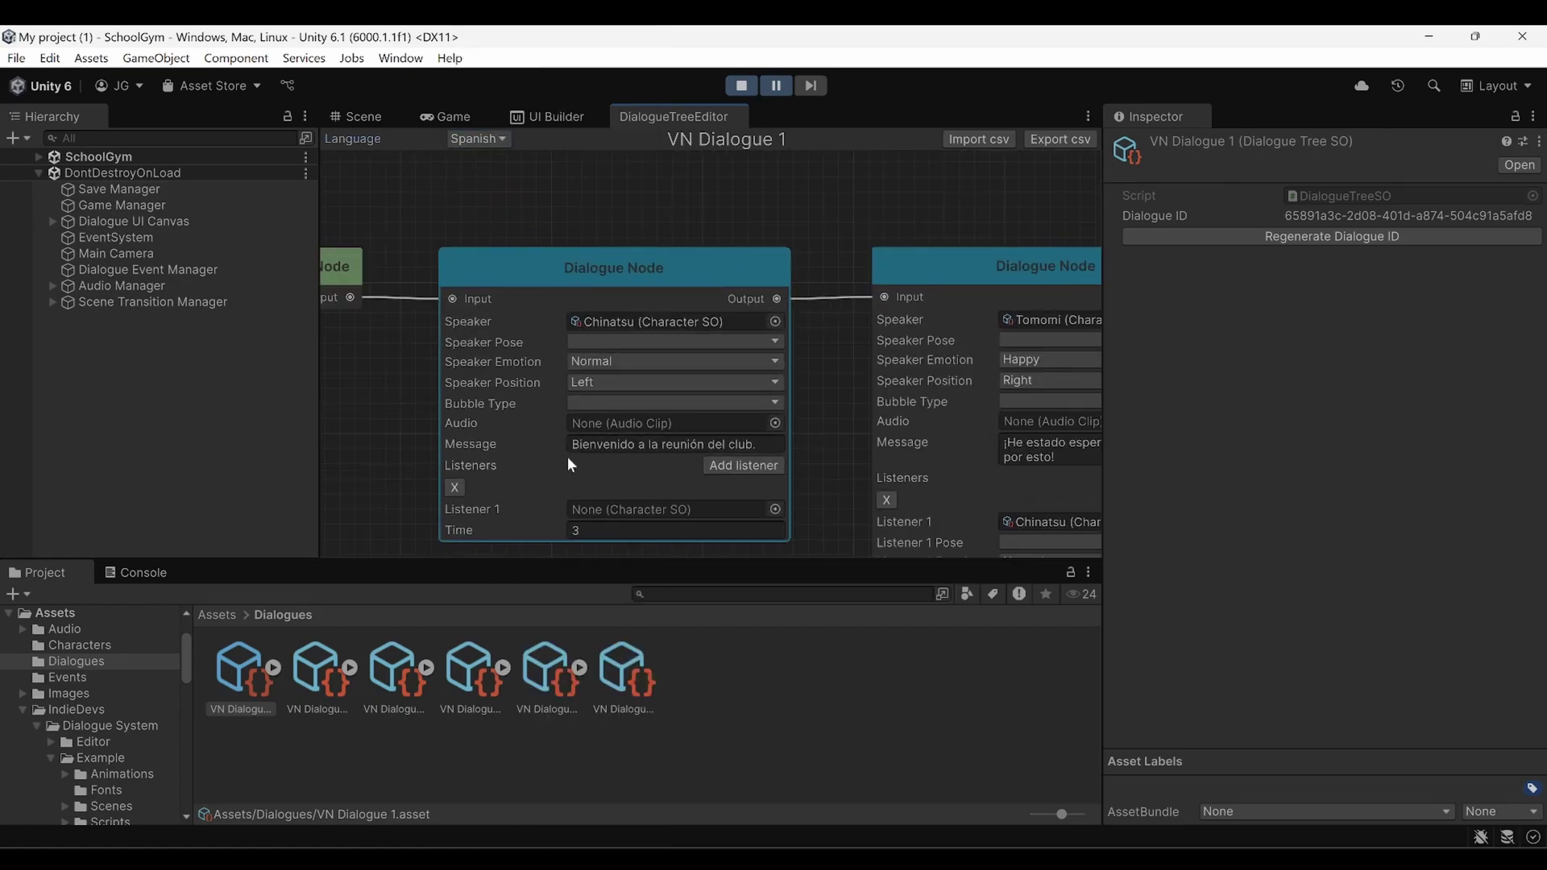
Pan across the Tomomi, Chinatsu and Choice nodes, then back to the Bienvenido node.
{"action": "middle_click_drag", "start_coordinate": [997, 530], "coordinate": [696, 442]}
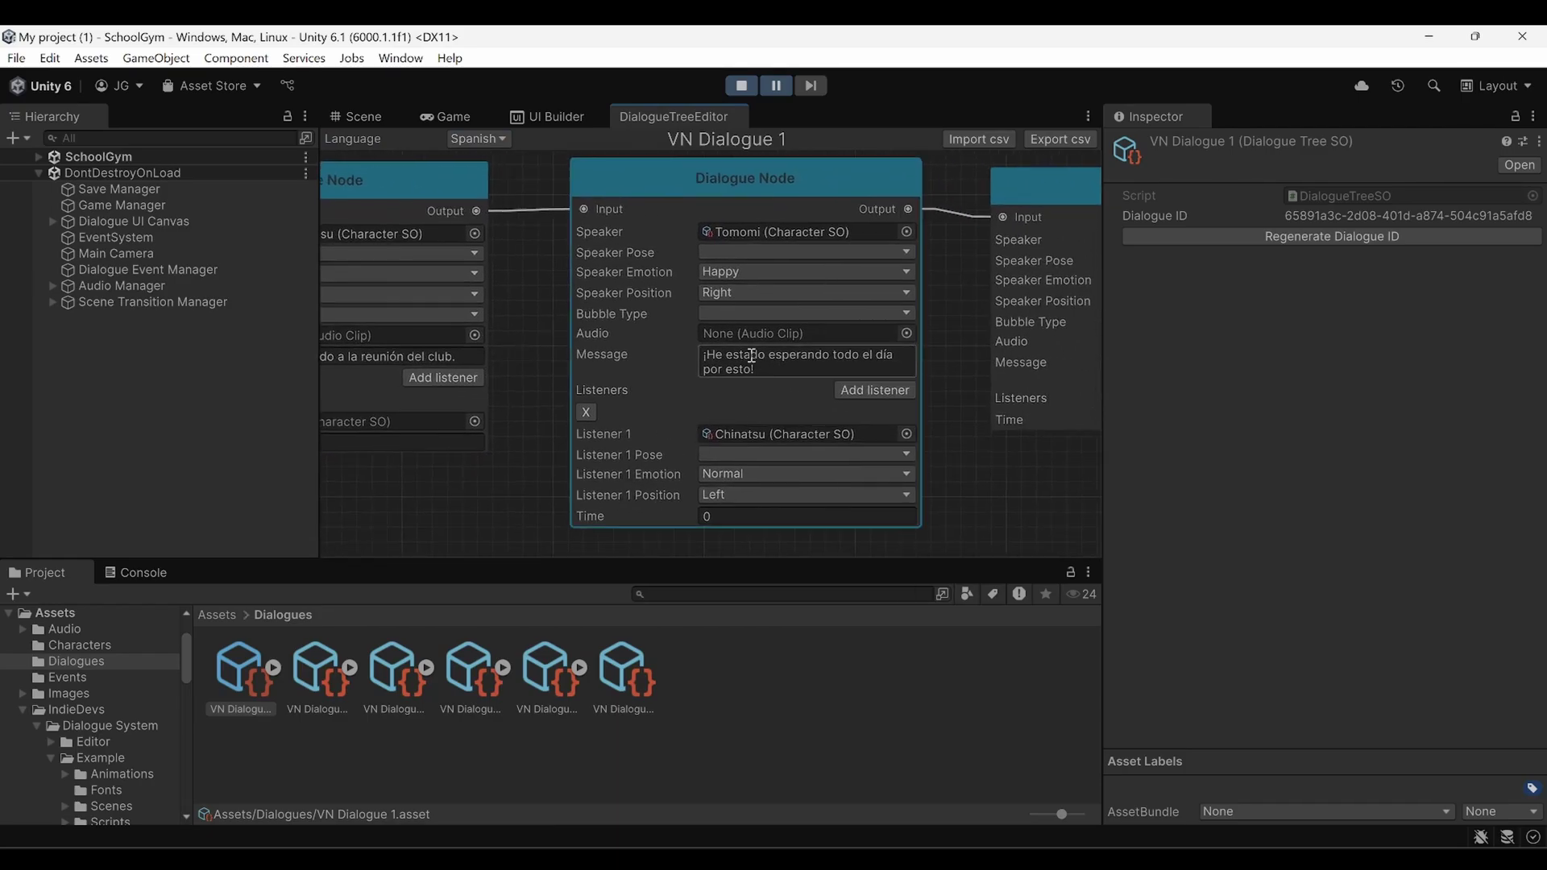
{"action": "middle_click_drag", "start_coordinate": [949, 490], "coordinate": [510, 501]}
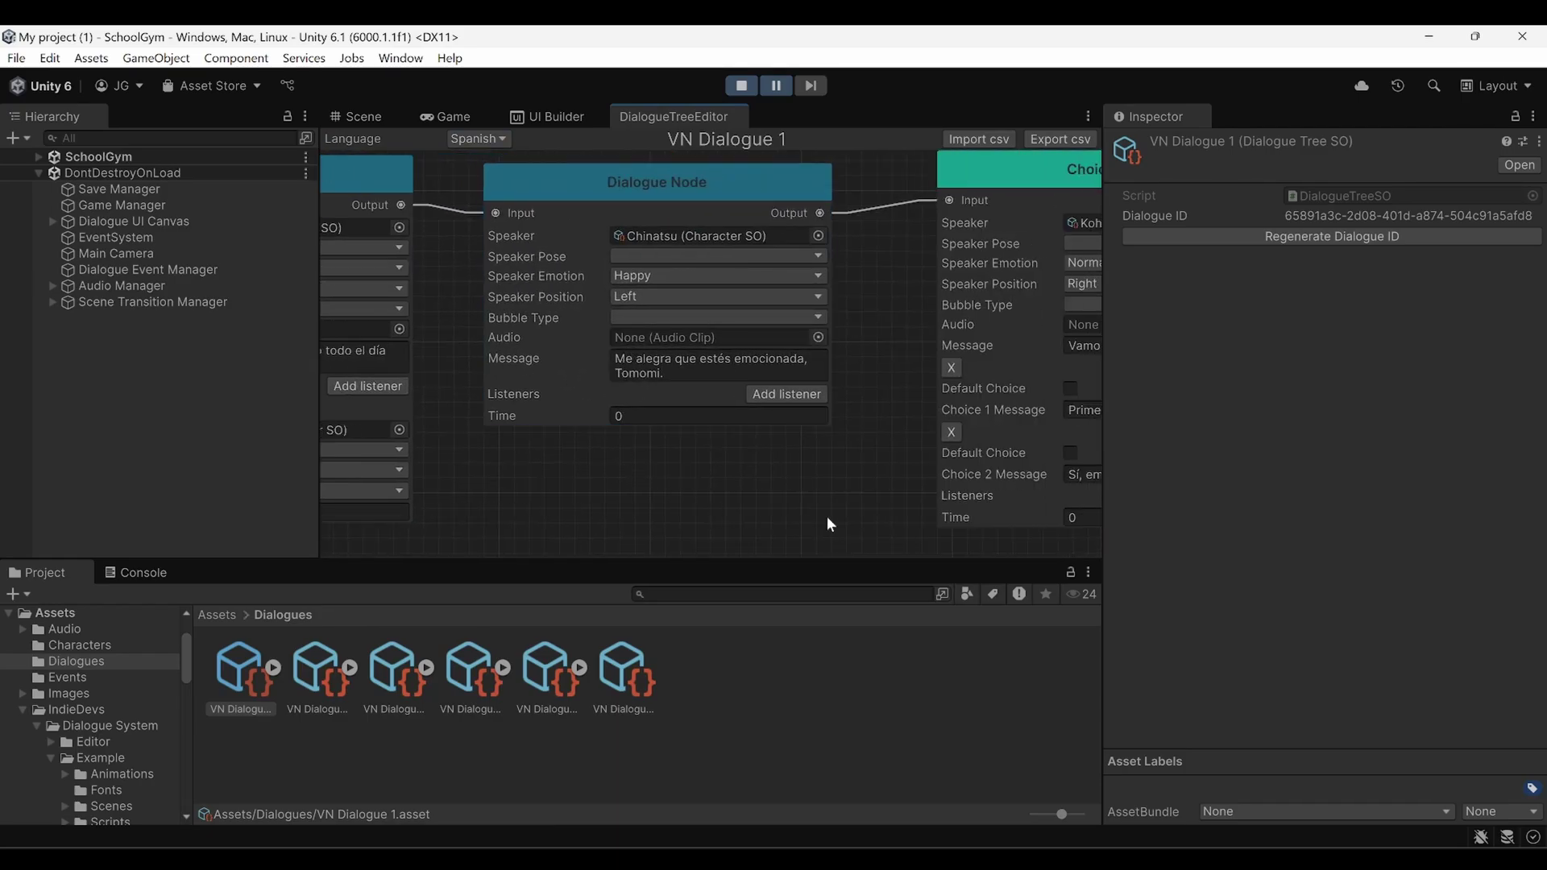
{"action": "middle_click_drag", "start_coordinate": [827, 516], "coordinate": [991, 482]}
{"action": "middle_click_drag", "start_coordinate": [467, 480], "coordinate": [484, 371]}
Switch the language to Arabic, type test text into the first node's Message, then delete it.
{"action": "left_click", "coordinate": [502, 139]}
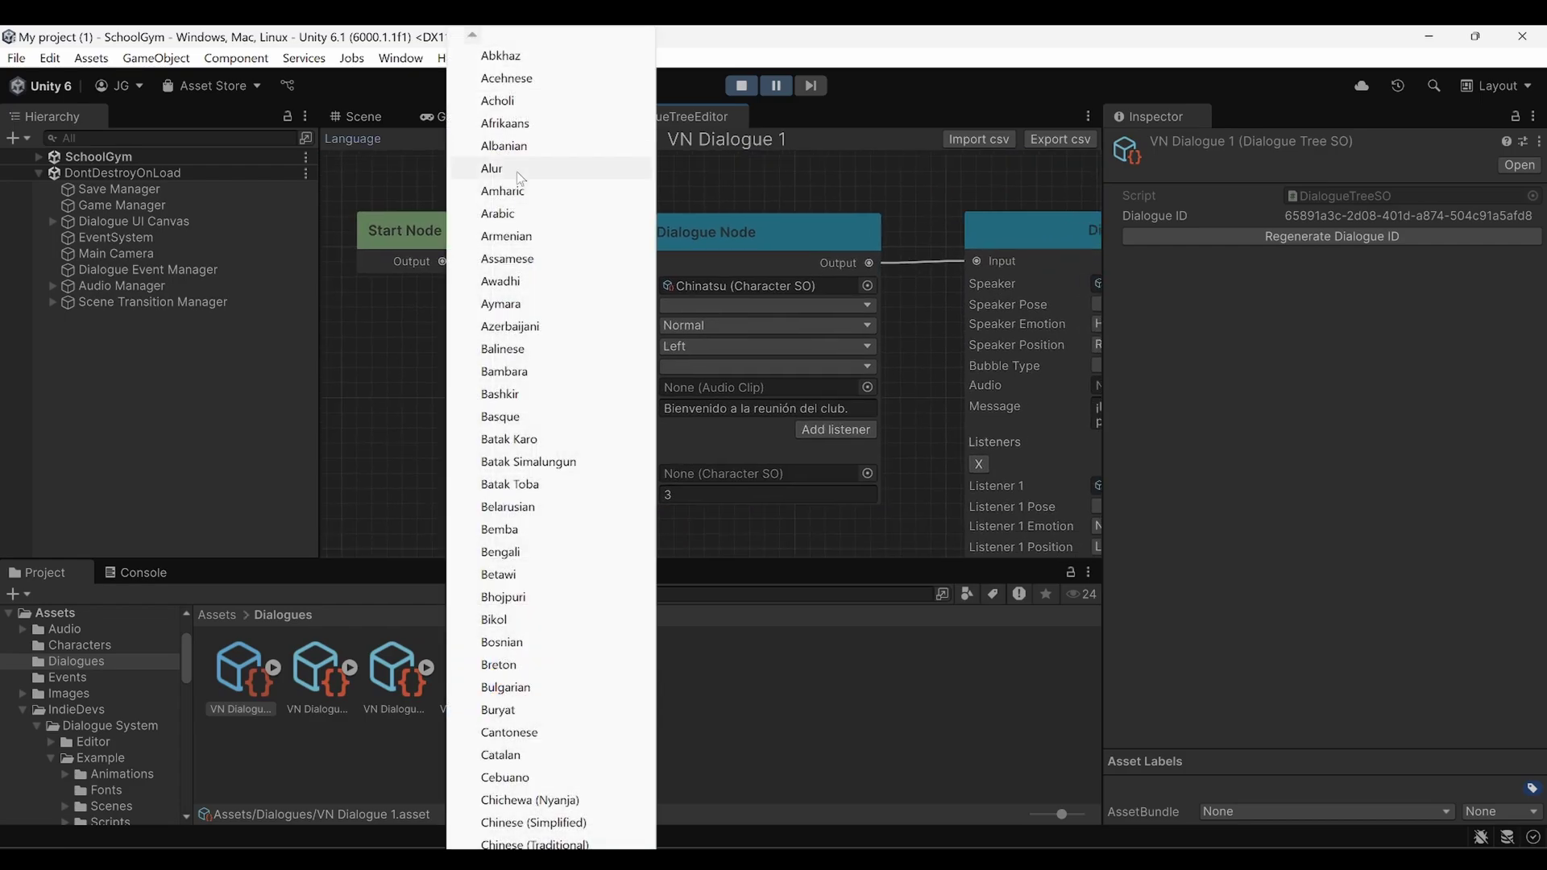
{"action": "left_click", "coordinate": [499, 213]}
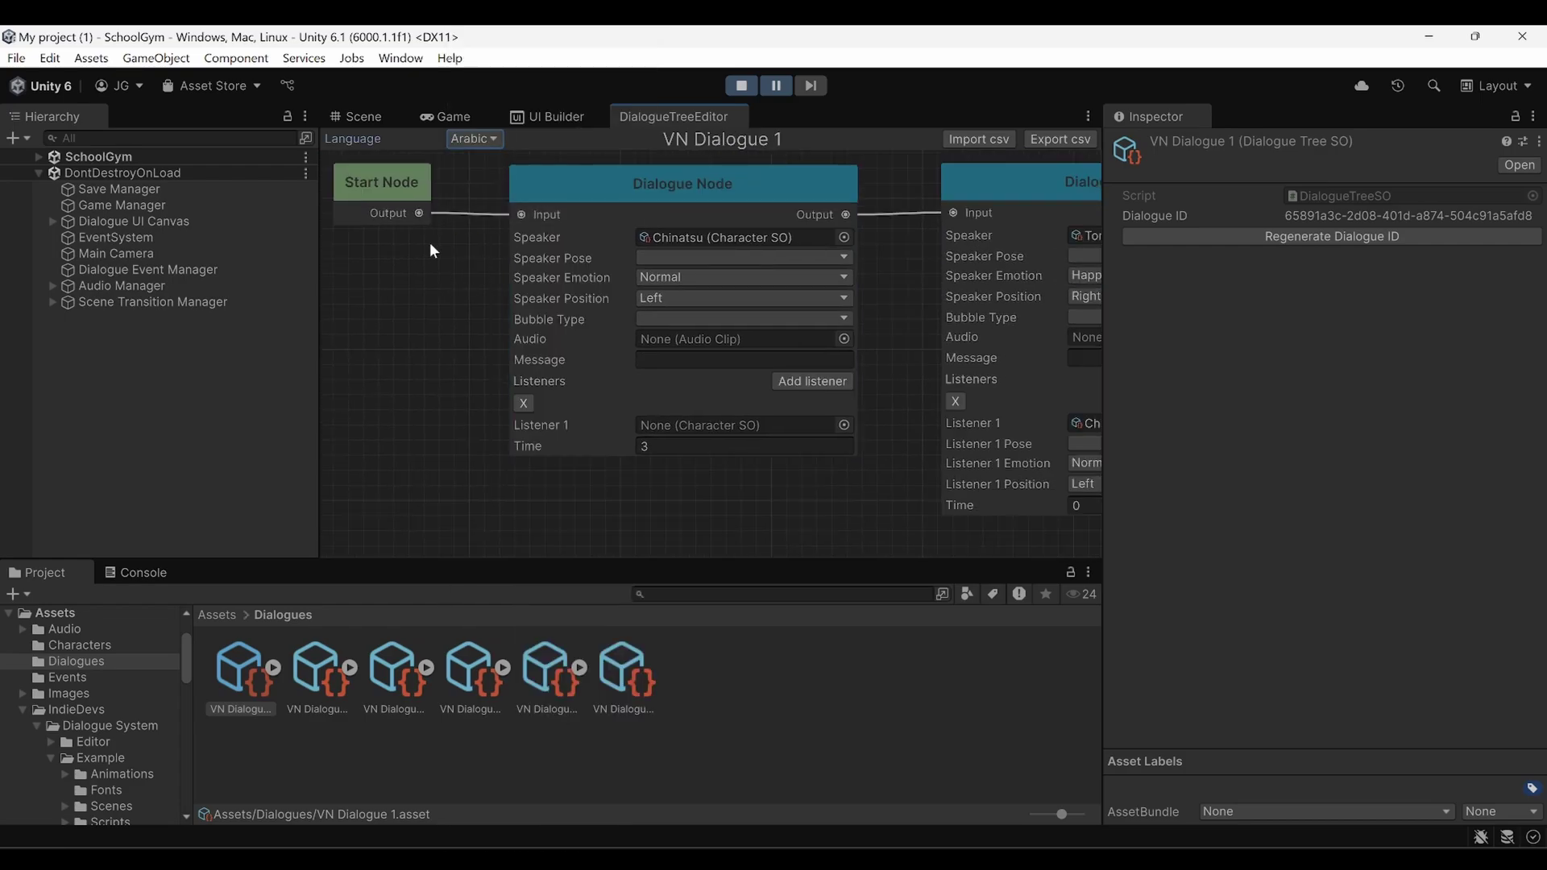
{"action": "middle_click_drag", "start_coordinate": [429, 243], "coordinate": [420, 261]}
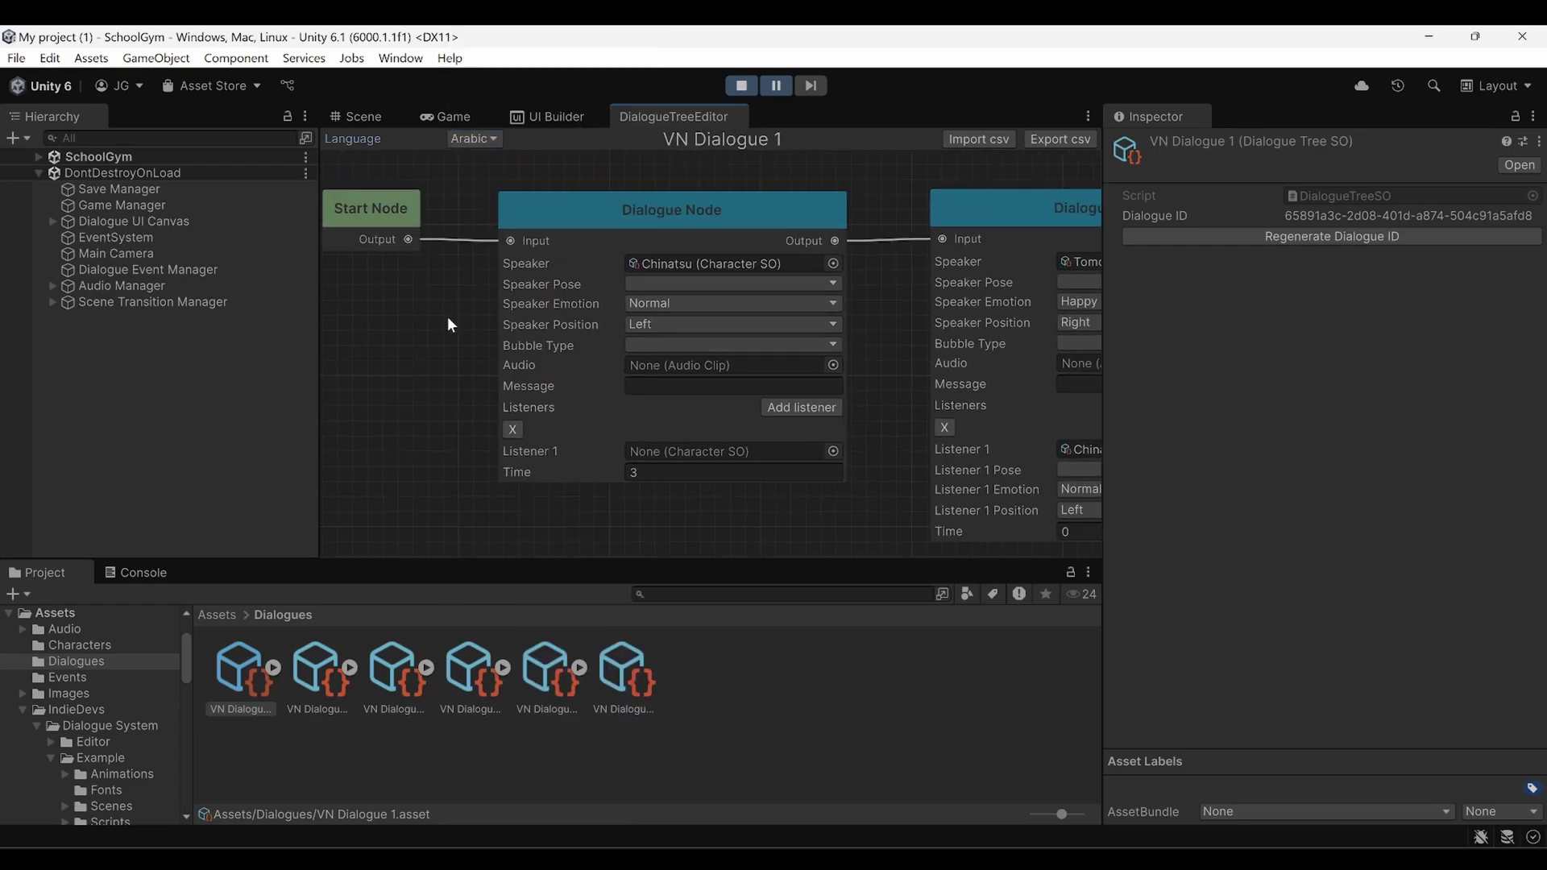
{"action": "left_click", "coordinate": [645, 386]}
{"action": "type", "text": "gregregre"}
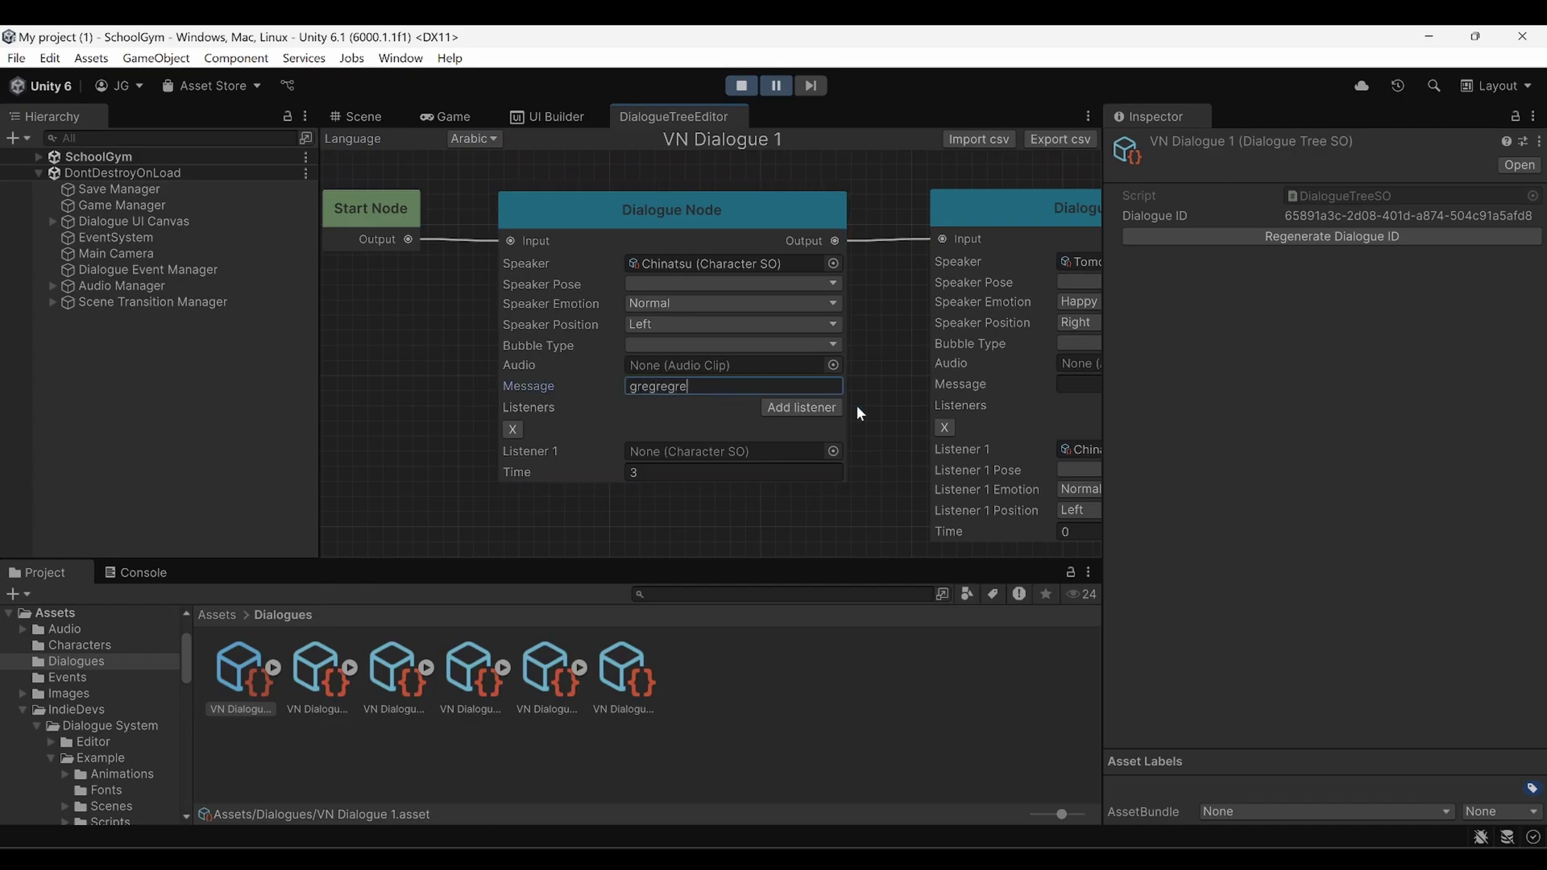
{"action": "key", "text": "BackSpace"}
{"action": "key", "text": "BackSpace"}
{"action": "key", "text": "BackSpace"}
{"action": "key", "text": "BackSpace"}
{"action": "key", "text": "BackSpace"}
{"action": "key", "text": "BackSpace"}
{"action": "key", "text": "BackSpace"}
{"action": "key", "text": "BackSpace"}
{"action": "key", "text": "BackSpace"}
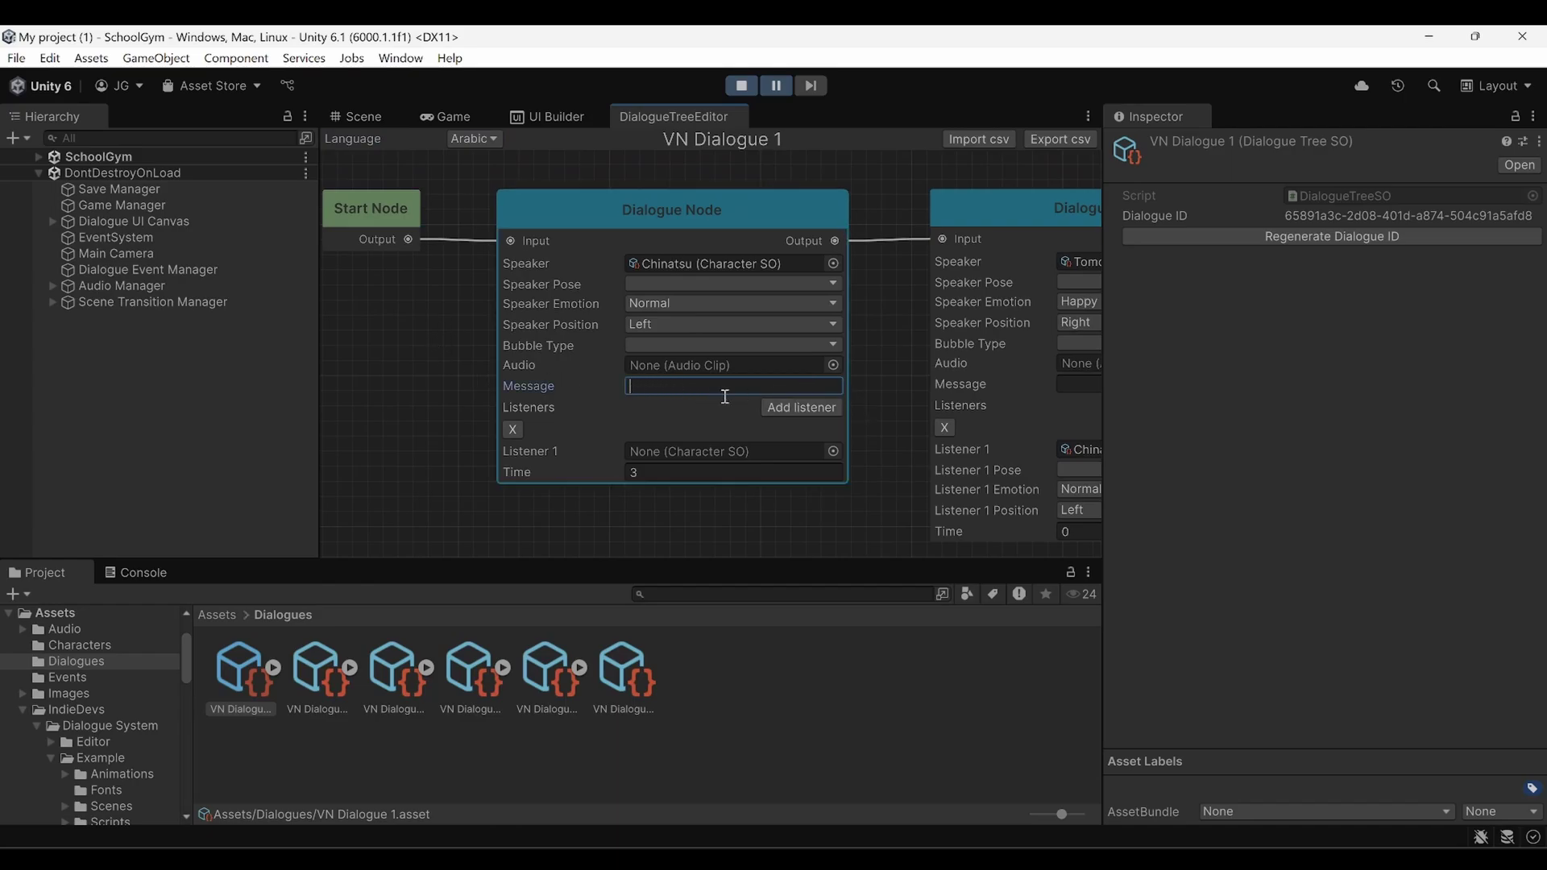
{"action": "left_click", "coordinate": [446, 376]}
{"action": "left_click", "coordinate": [677, 387]}
Pan the graph back to the Start Node and set the Language to English.
{"action": "middle_click_drag", "start_coordinate": [870, 414], "coordinate": [669, 388]}
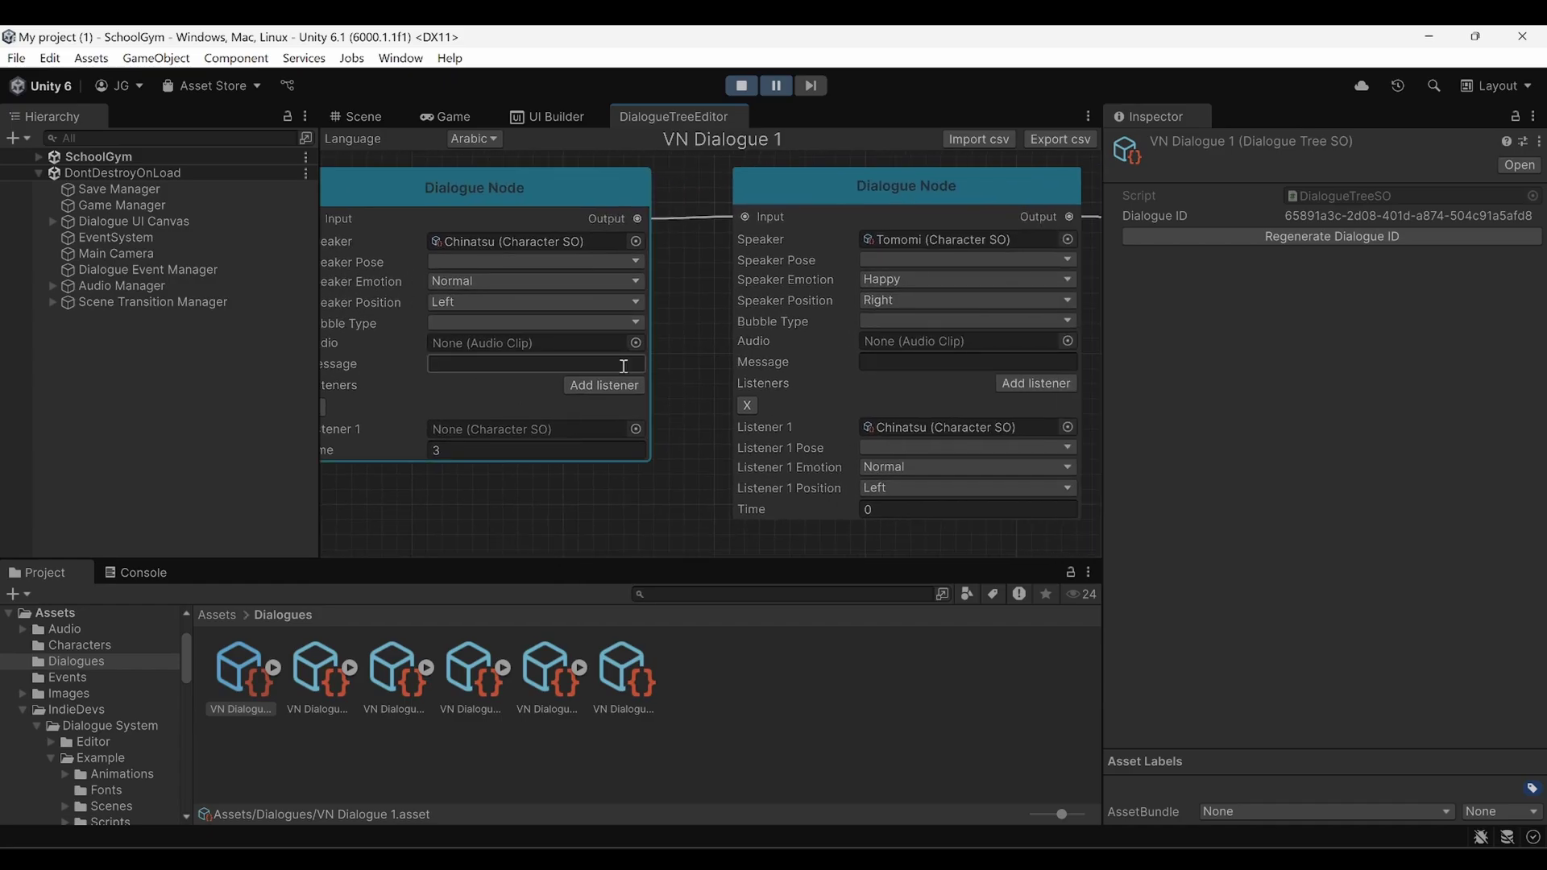
{"action": "scroll", "coordinate": [748, 425], "scroll_direction": "down", "scroll_amount": 3}
{"action": "scroll", "coordinate": [408, 335], "scroll_direction": "up", "scroll_amount": 3}
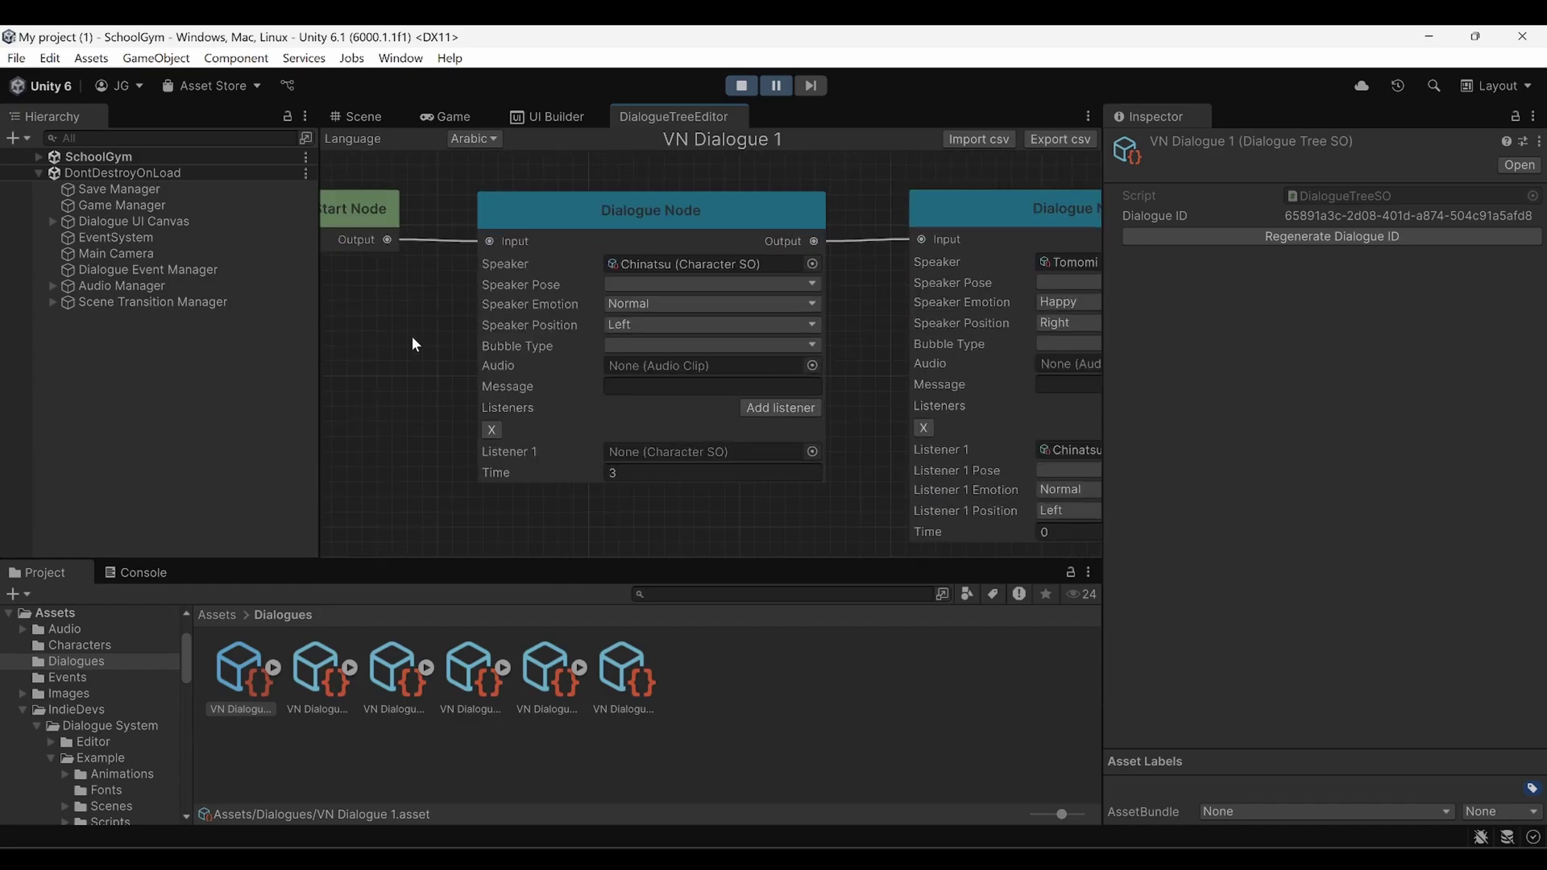
{"action": "middle_click_drag", "start_coordinate": [407, 335], "coordinate": [432, 353]}
{"action": "left_click", "coordinate": [480, 139]}
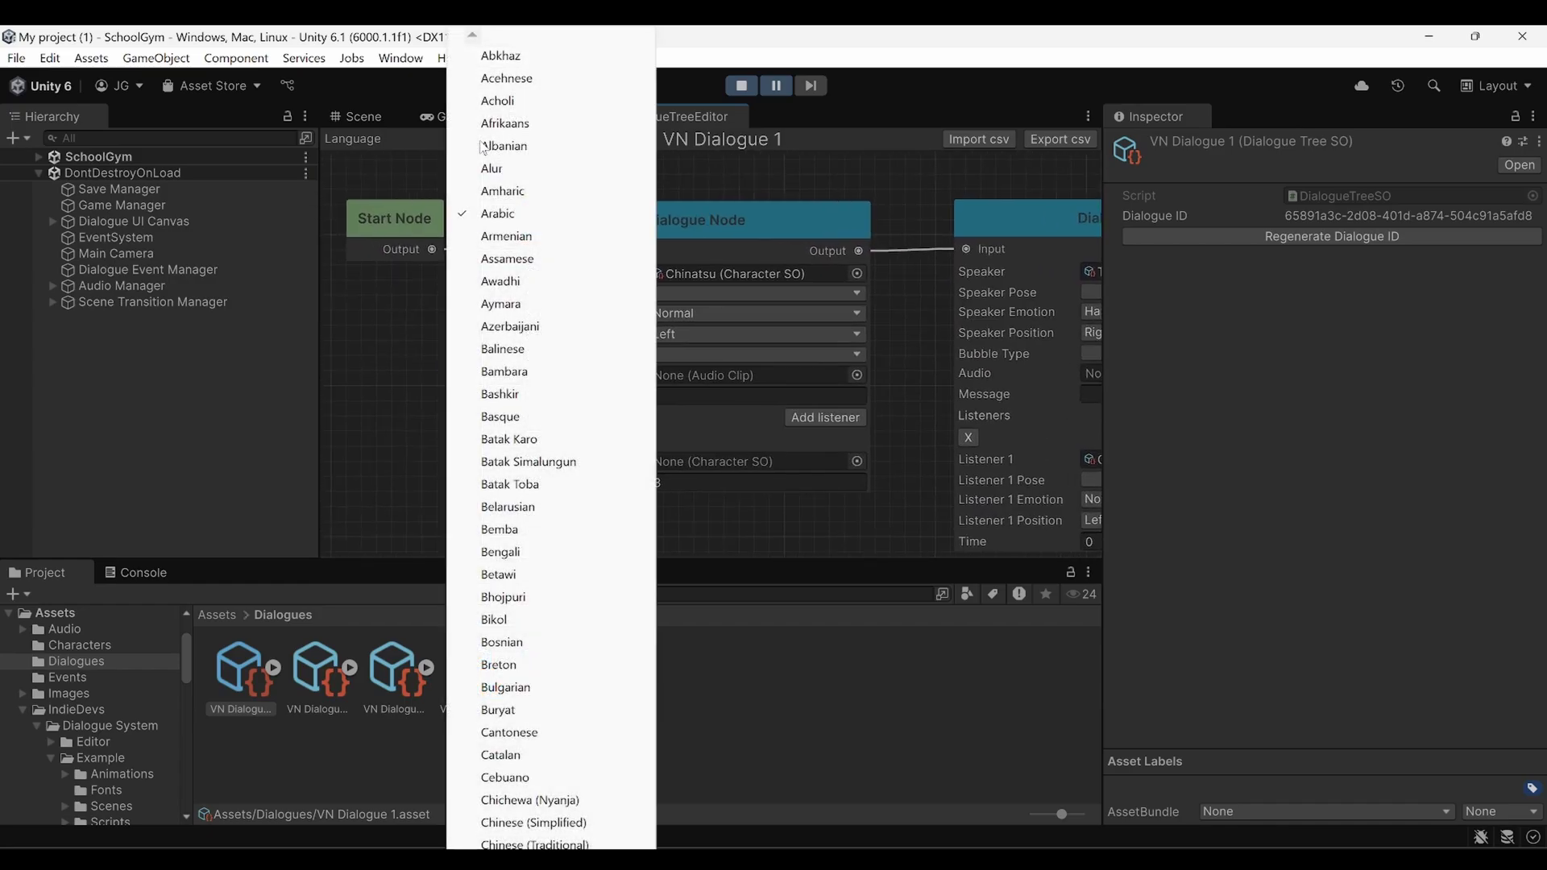
{"action": "scroll", "coordinate": [525, 340], "scroll_direction": "down", "scroll_amount": 4}
{"action": "left_click", "coordinate": [499, 843]}
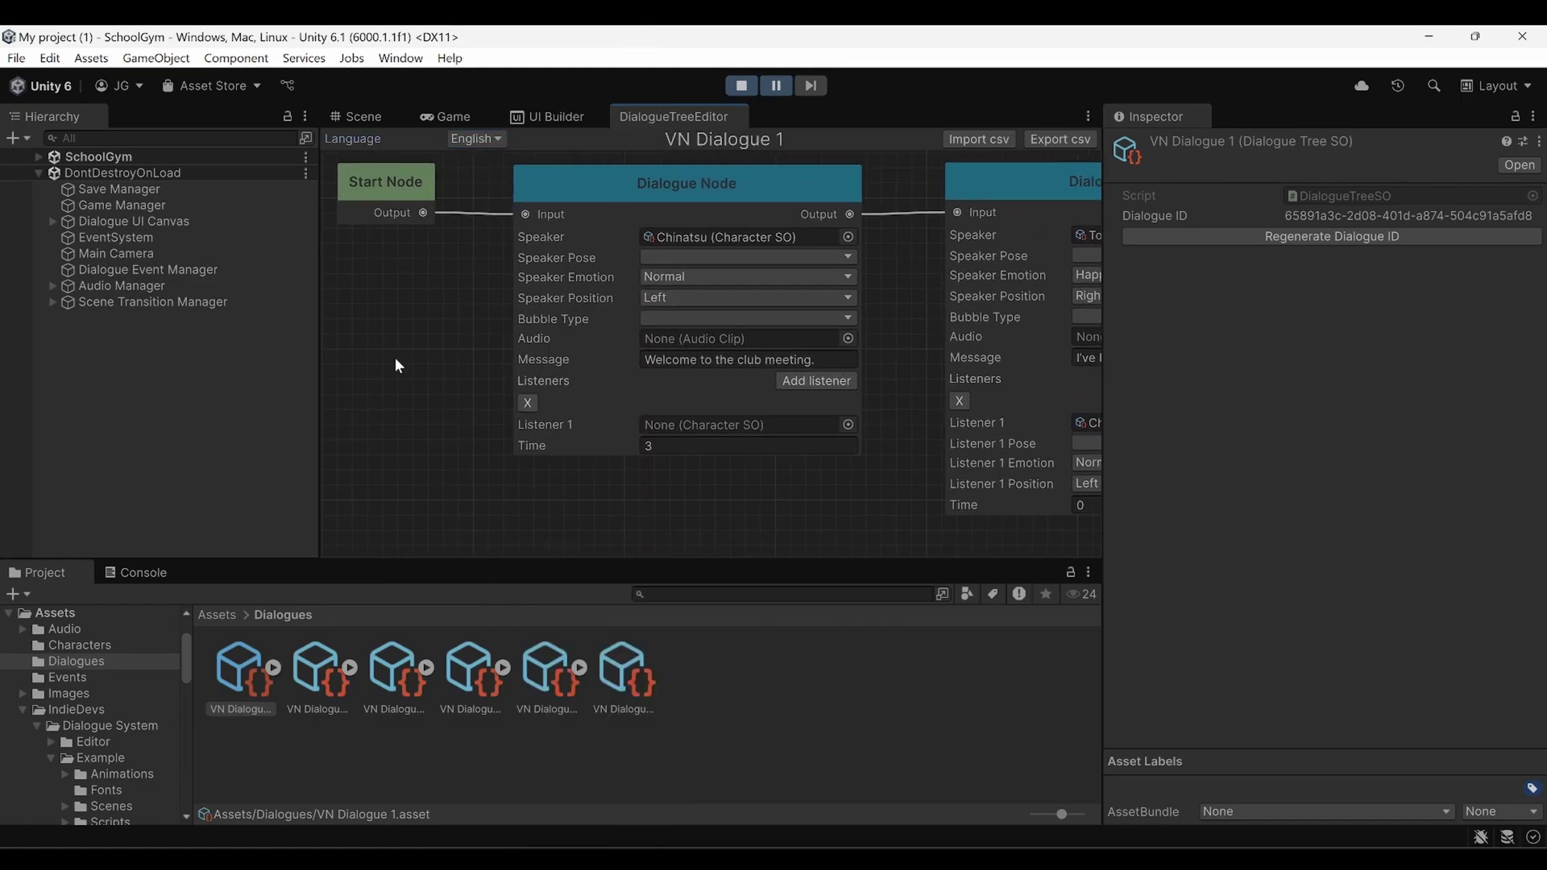
Return to the Scene view and keep the Game Manager's Language on English.
{"action": "left_click", "coordinate": [373, 116]}
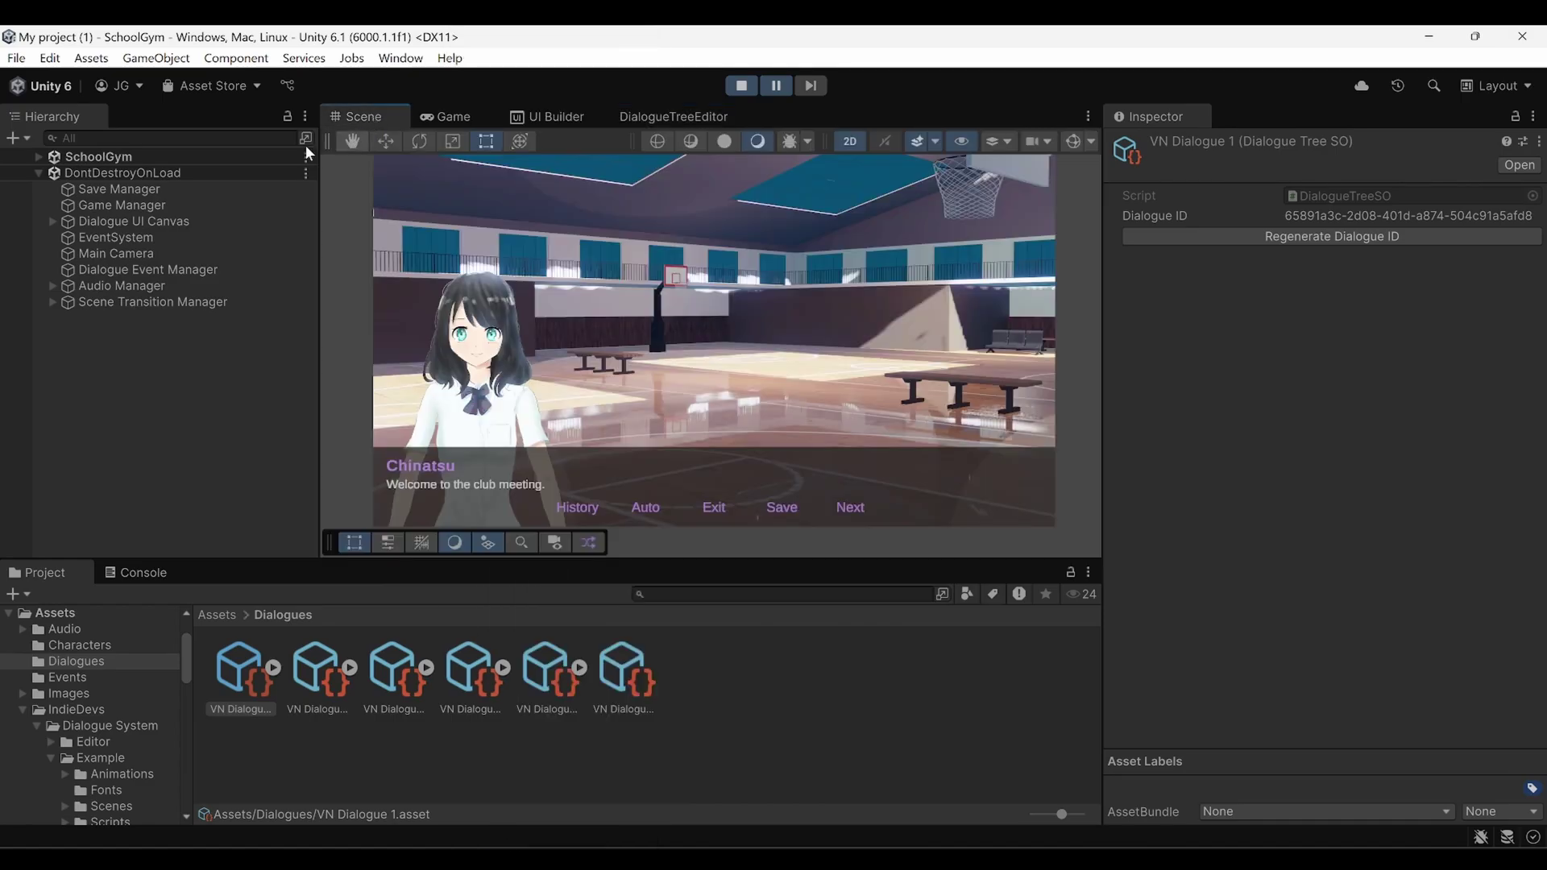
{"action": "left_click", "coordinate": [191, 203]}
{"action": "left_click", "coordinate": [1304, 355]}
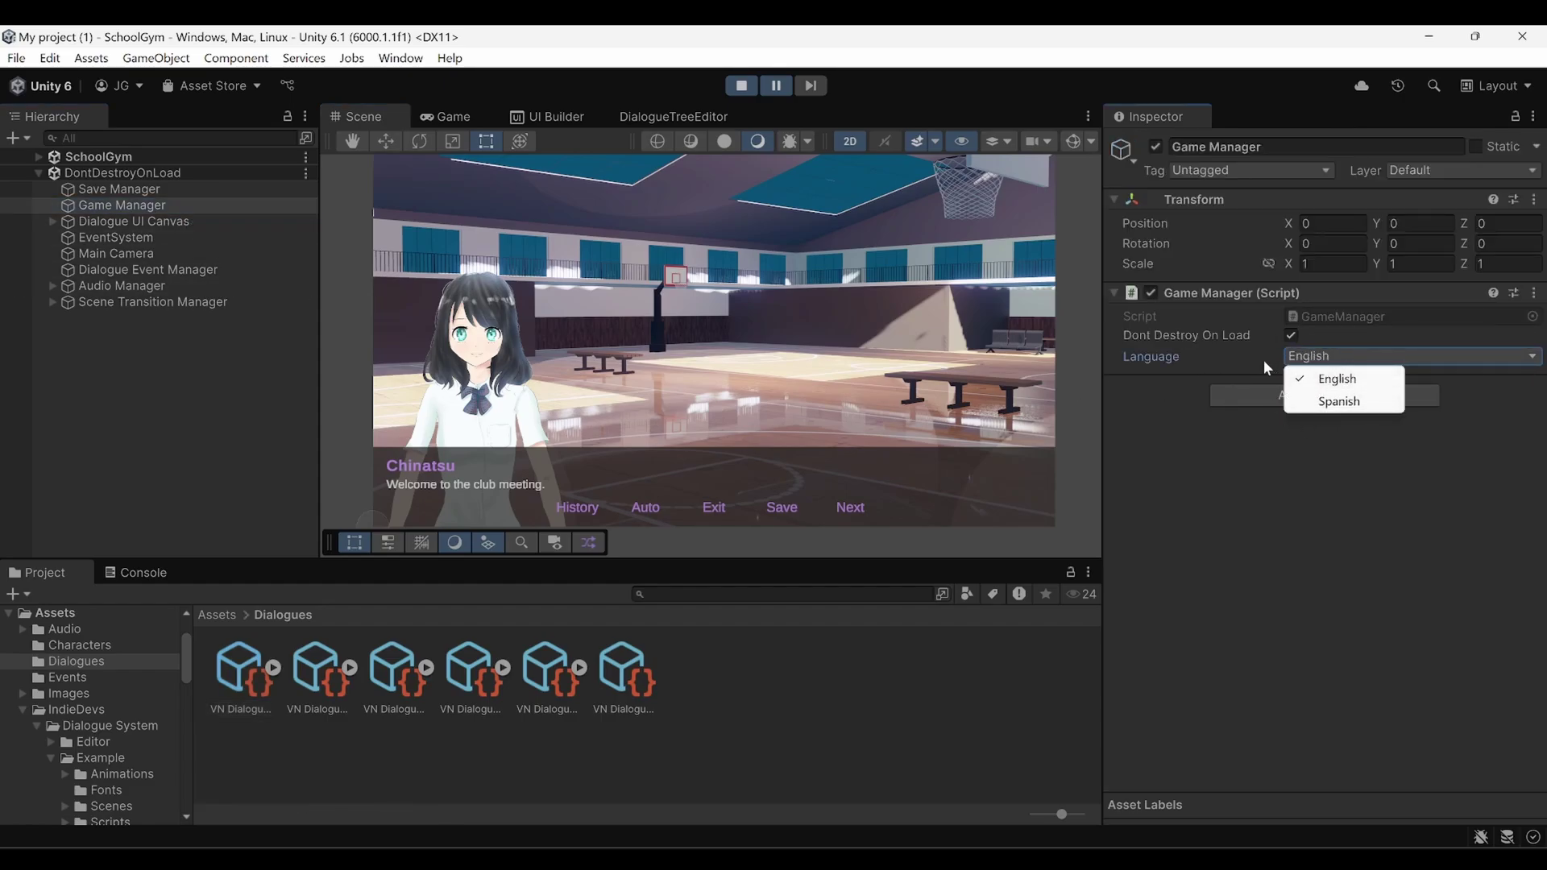
{"action": "left_click", "coordinate": [1161, 450]}
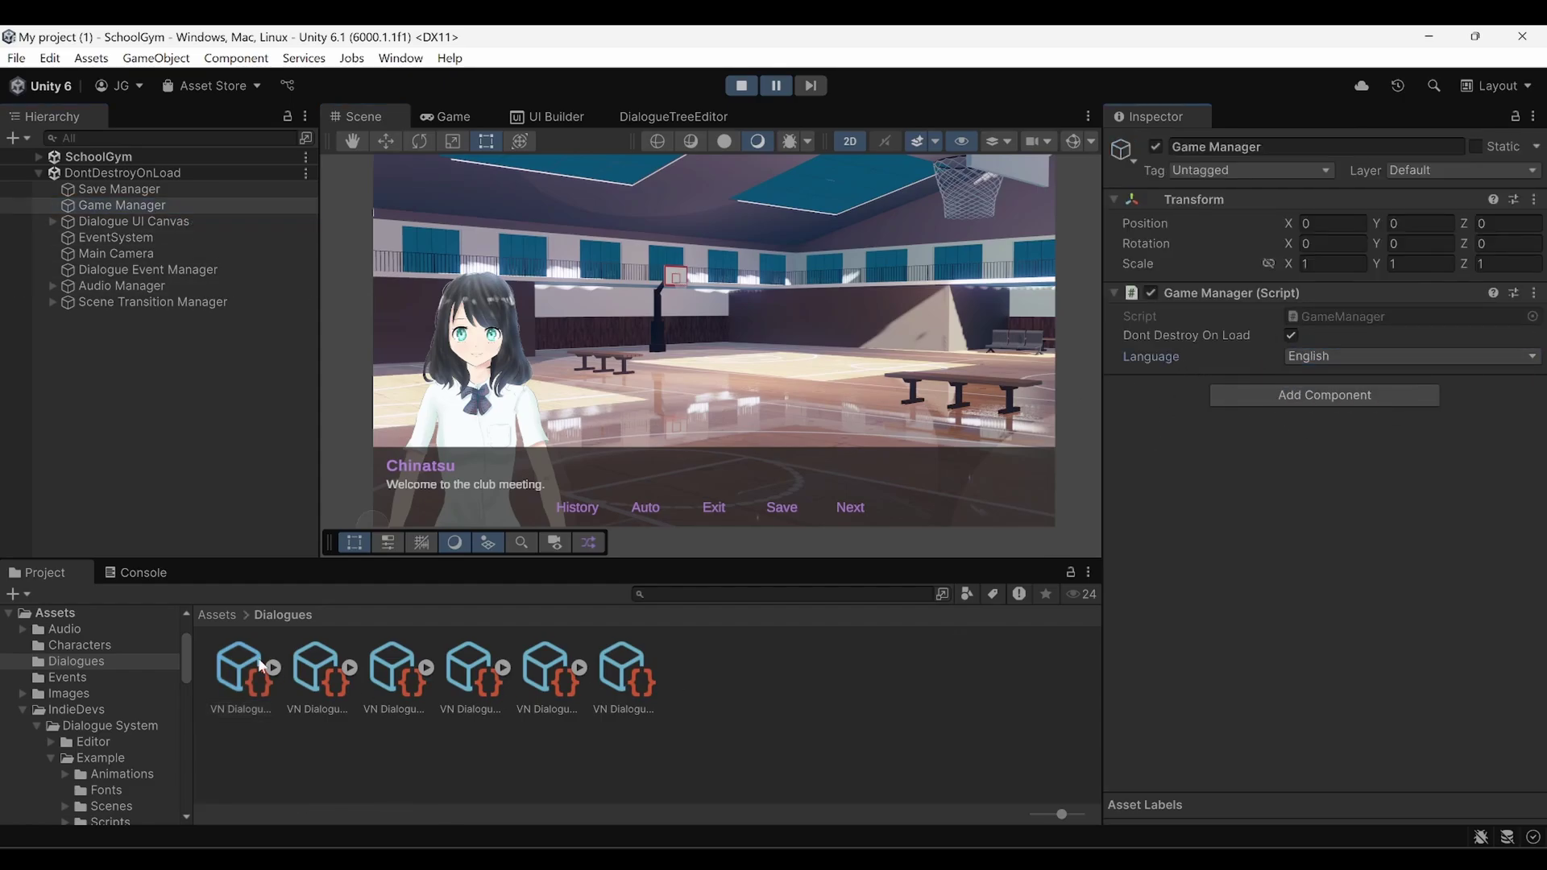
Inspect the Language enum script in Assets/Scripts/Enums, then open the Edit menu.
{"action": "left_click", "coordinate": [217, 614]}
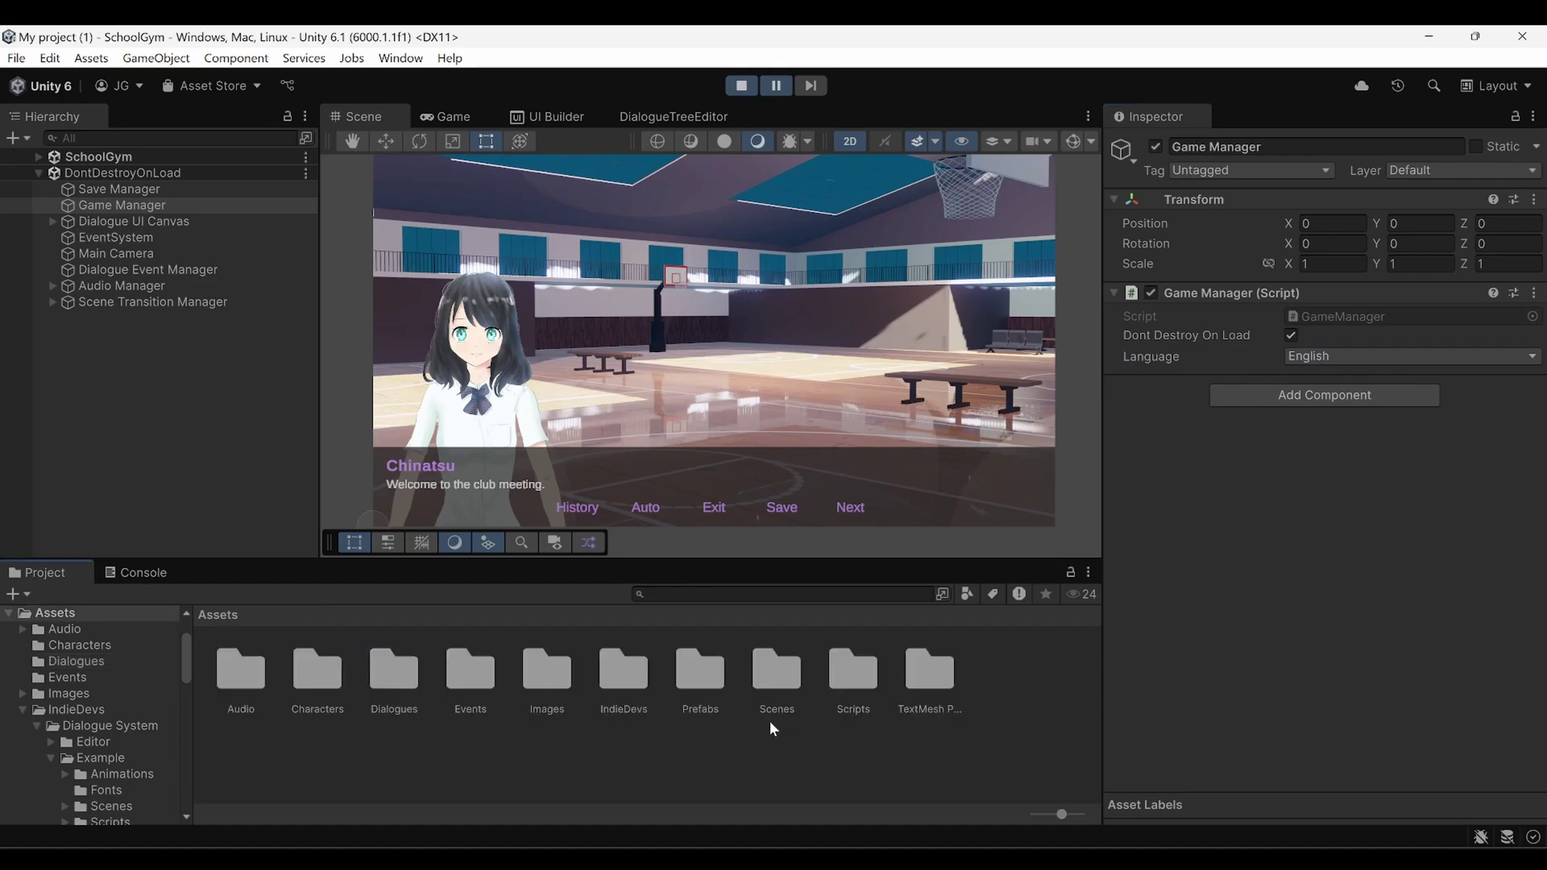
{"action": "double_click", "coordinate": [851, 681]}
{"action": "double_click", "coordinate": [241, 669]}
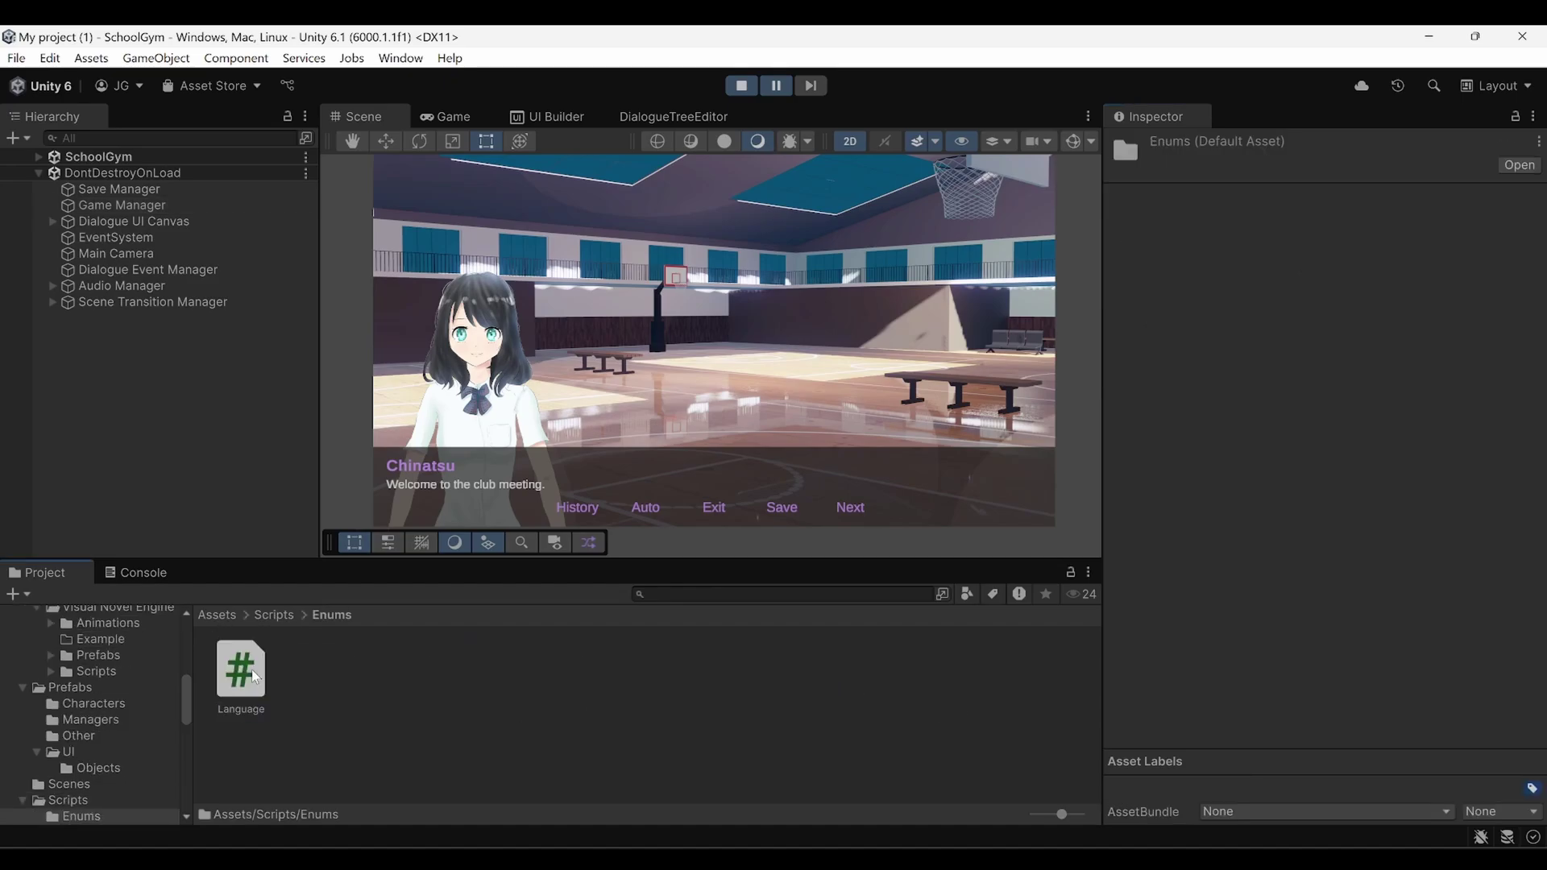
{"action": "left_click", "coordinate": [244, 667]}
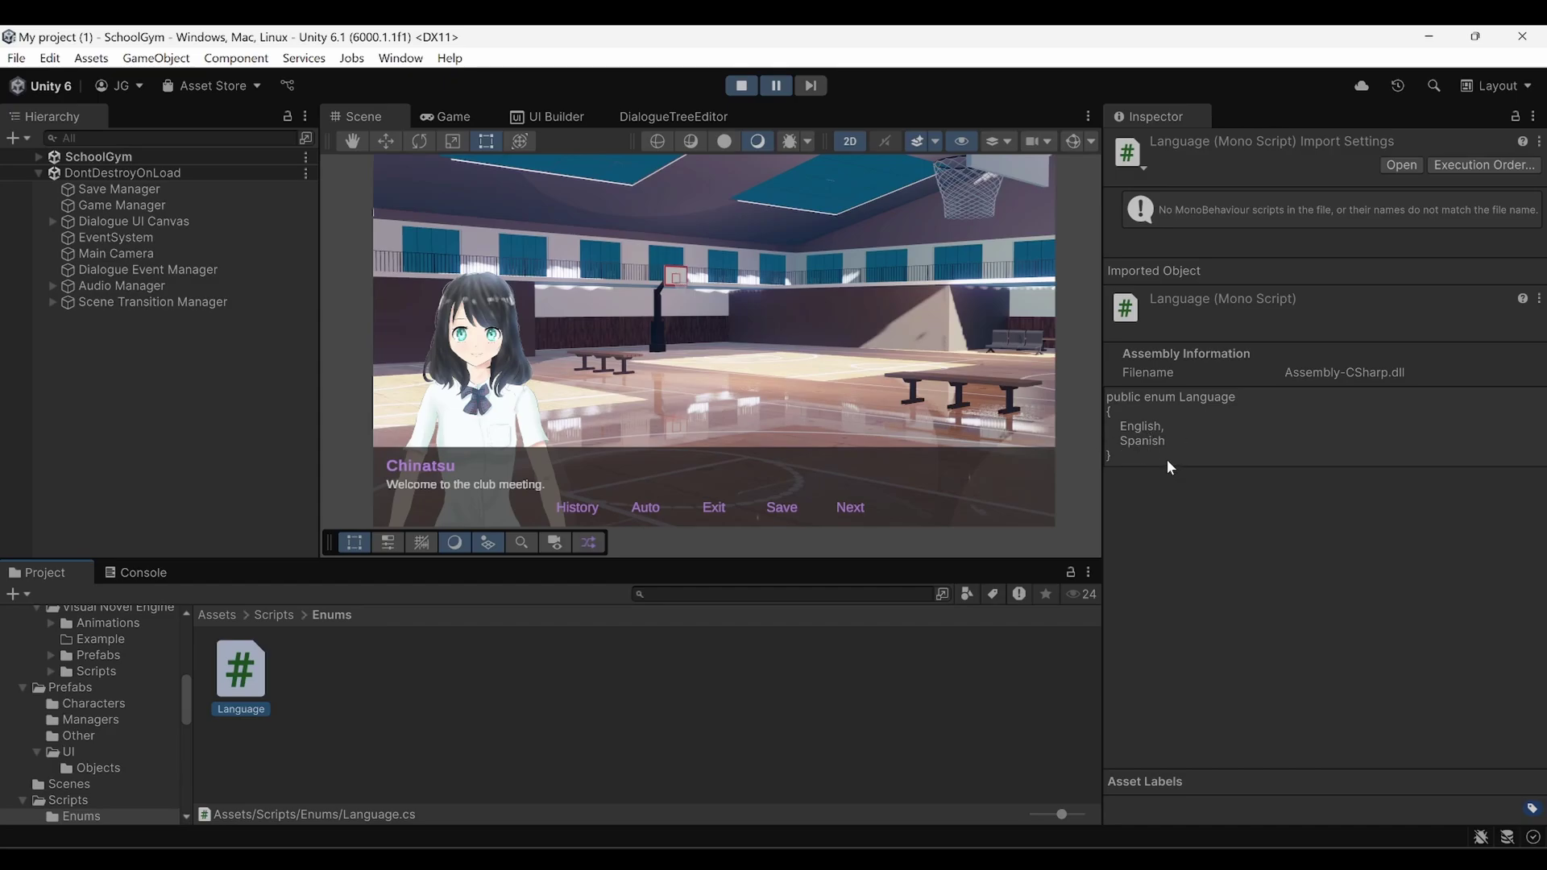
{"action": "left_click", "coordinate": [50, 58]}
Open Project Settings and select the Arabic entry, Element 7, in the Dialogue System Languages list.
{"action": "left_click", "coordinate": [113, 636]}
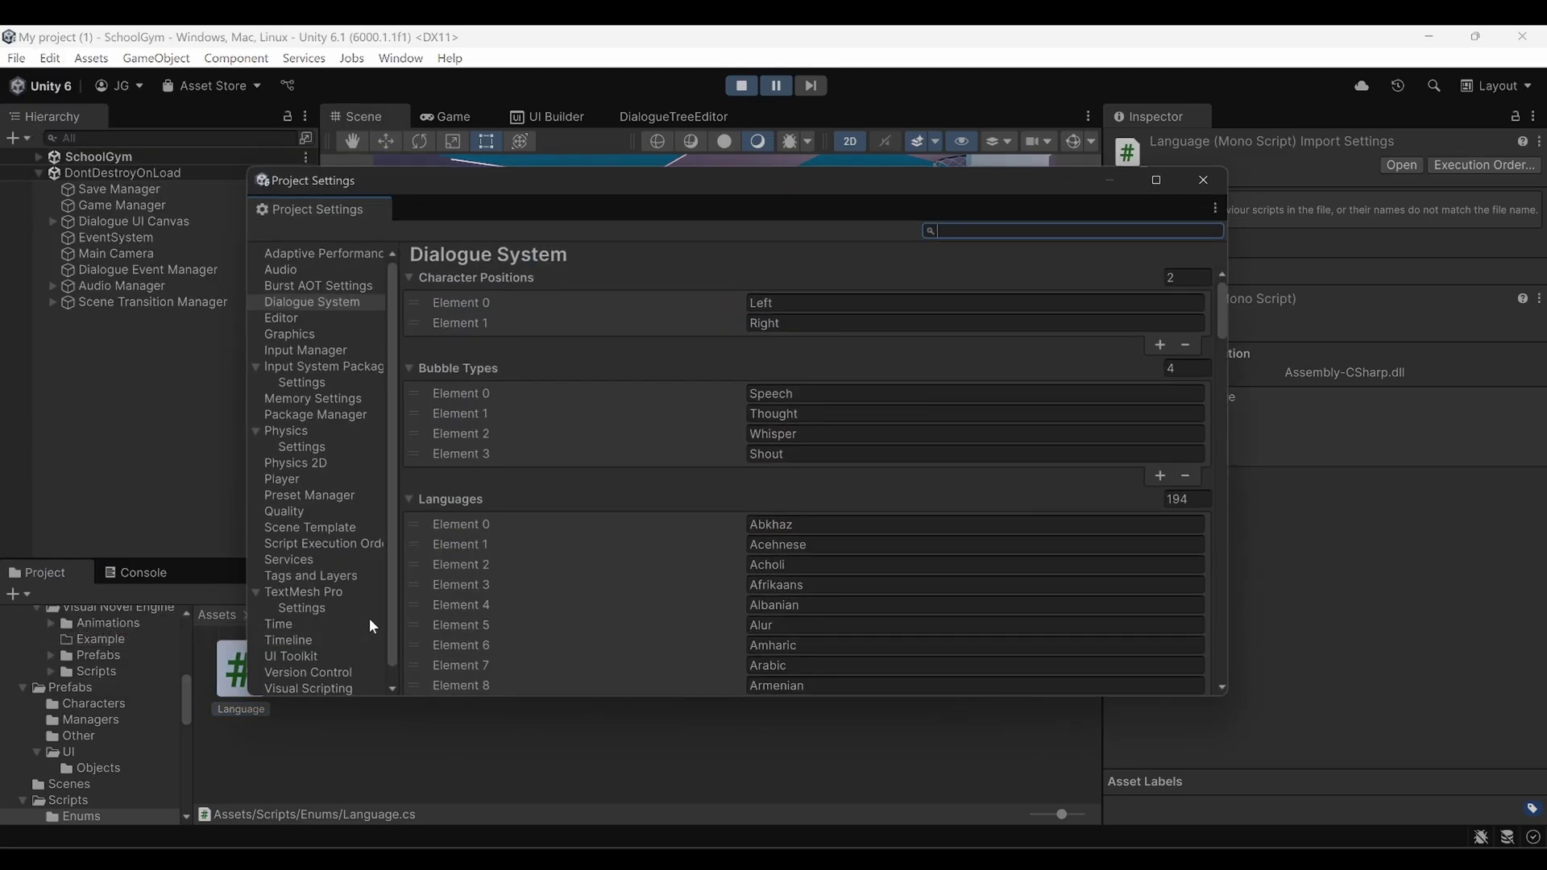
{"action": "scroll", "coordinate": [827, 580], "scroll_direction": "down", "scroll_amount": 4}
{"action": "scroll", "coordinate": [780, 562], "scroll_direction": "up", "scroll_amount": 3}
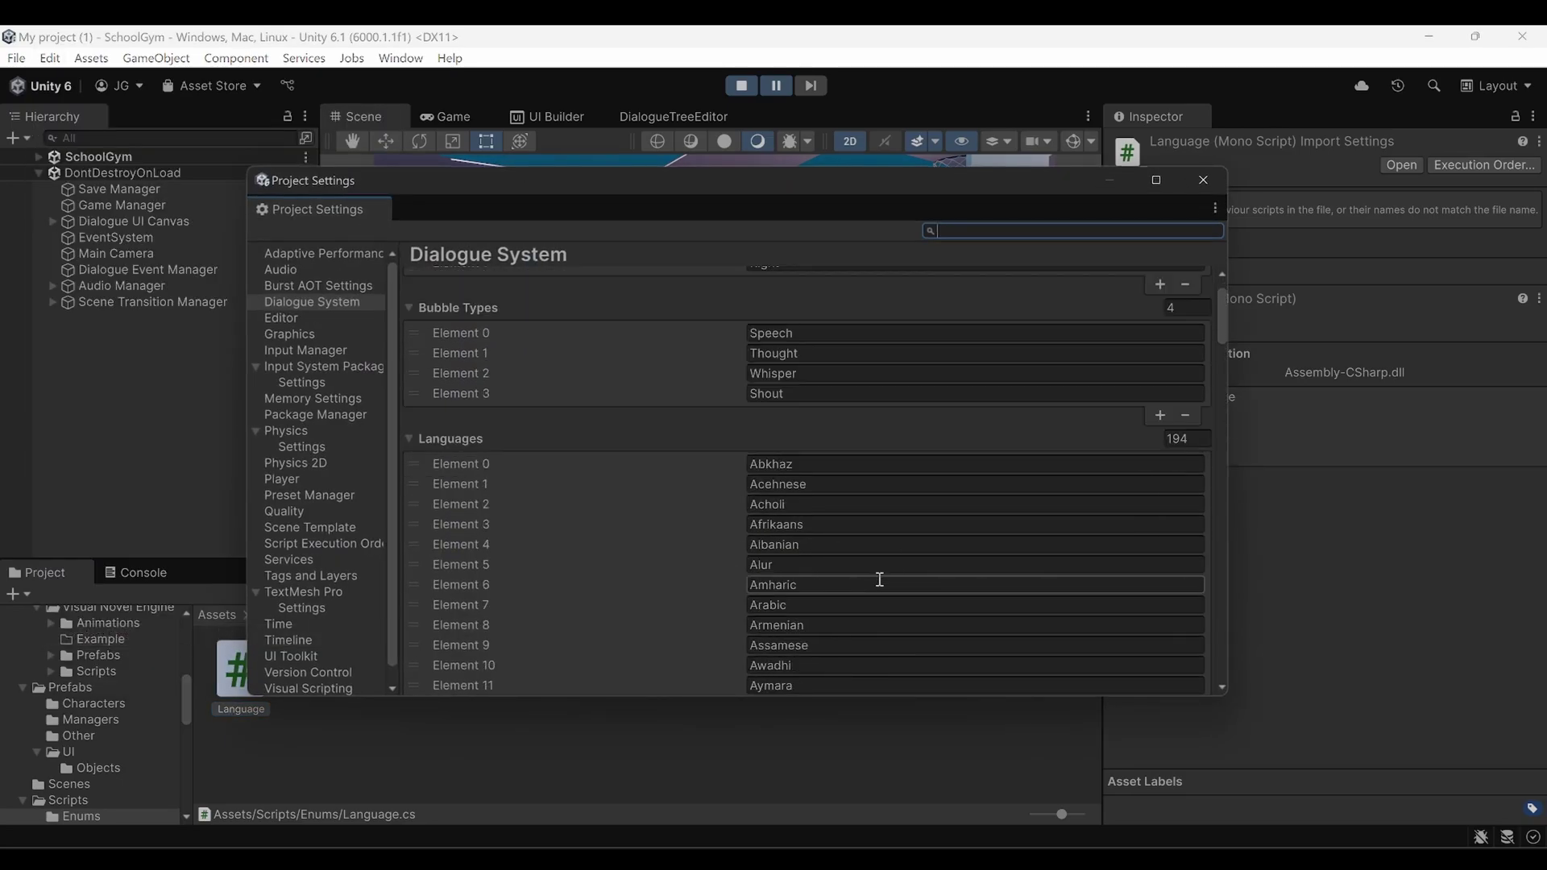
{"action": "scroll", "coordinate": [841, 582], "scroll_direction": "down", "scroll_amount": 3}
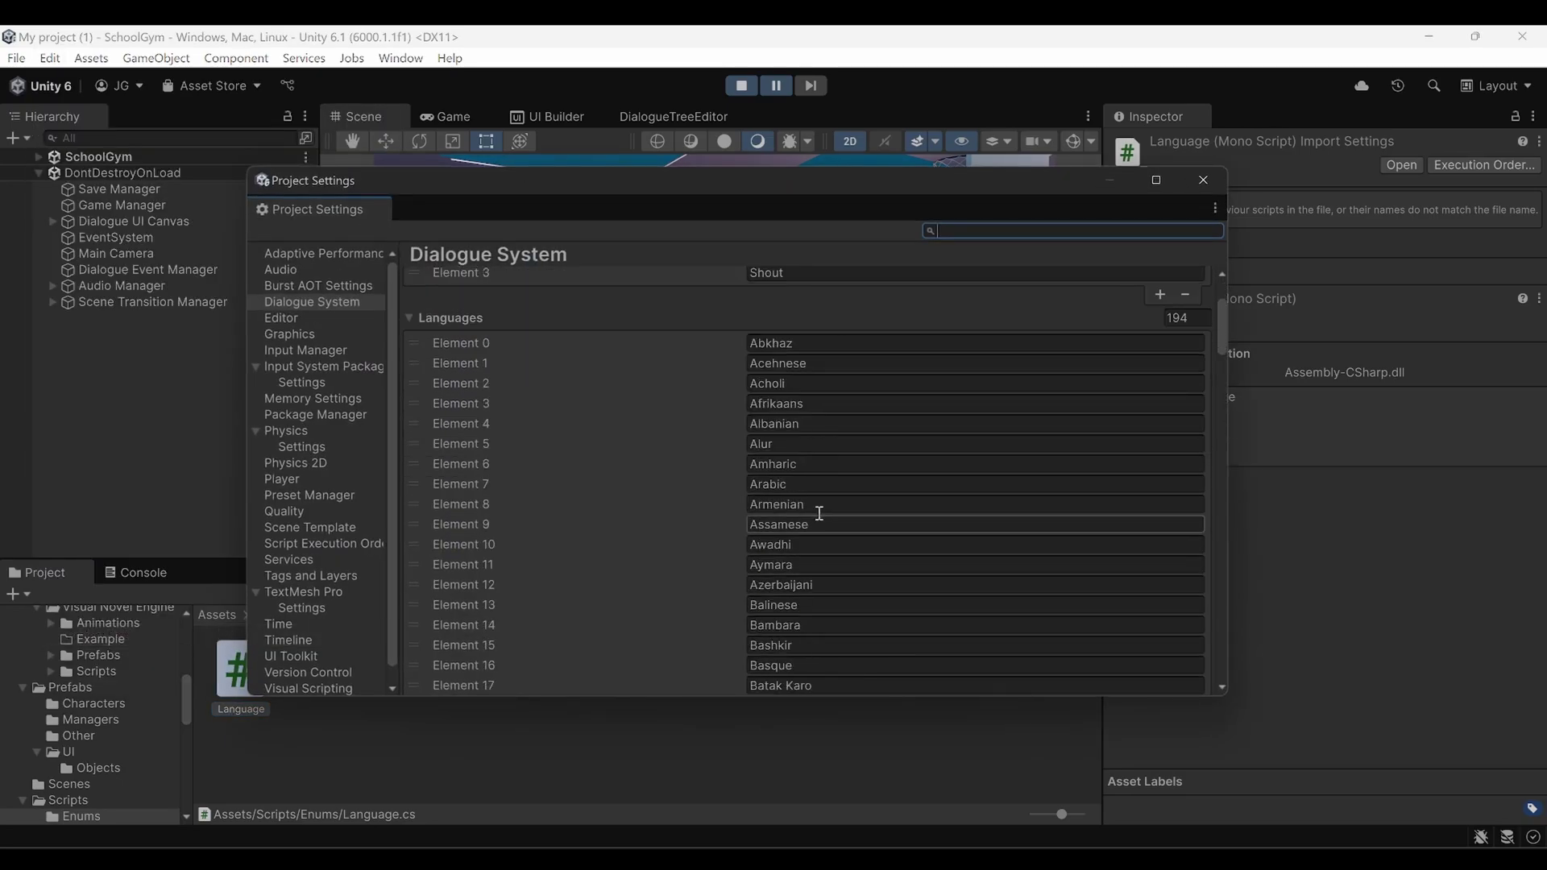
{"action": "left_click", "coordinate": [794, 488]}
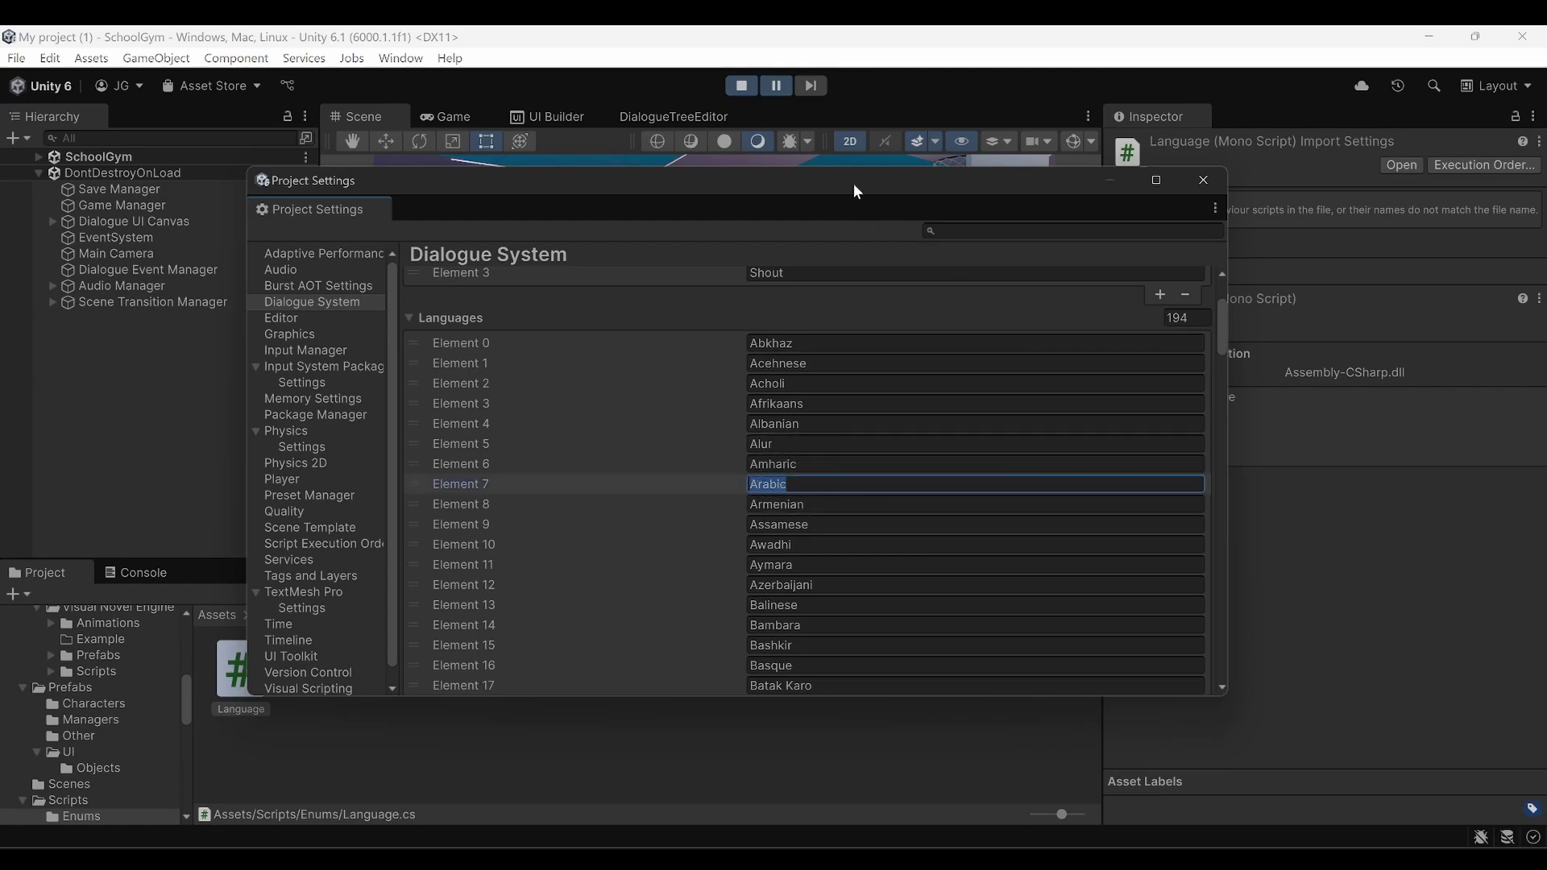
Close Project Settings, select the Game Manager, and switch to the Game view.
{"action": "left_click_drag", "start_coordinate": [858, 190], "coordinate": [729, 190]}
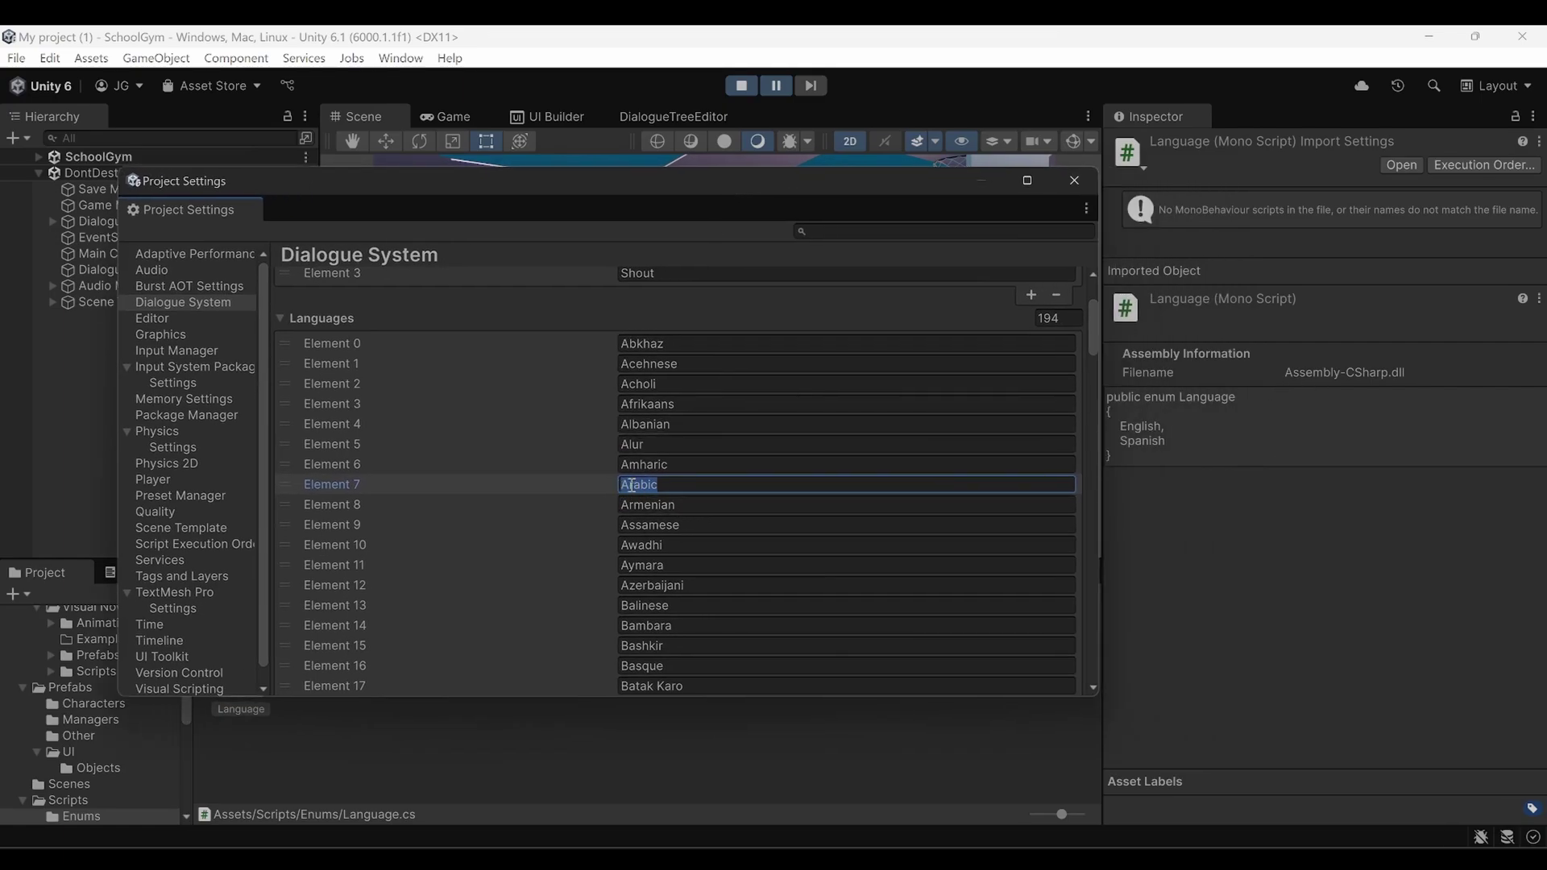
{"action": "scroll", "coordinate": [782, 564], "scroll_direction": "up", "scroll_amount": 3}
{"action": "left_click", "coordinate": [1070, 184]}
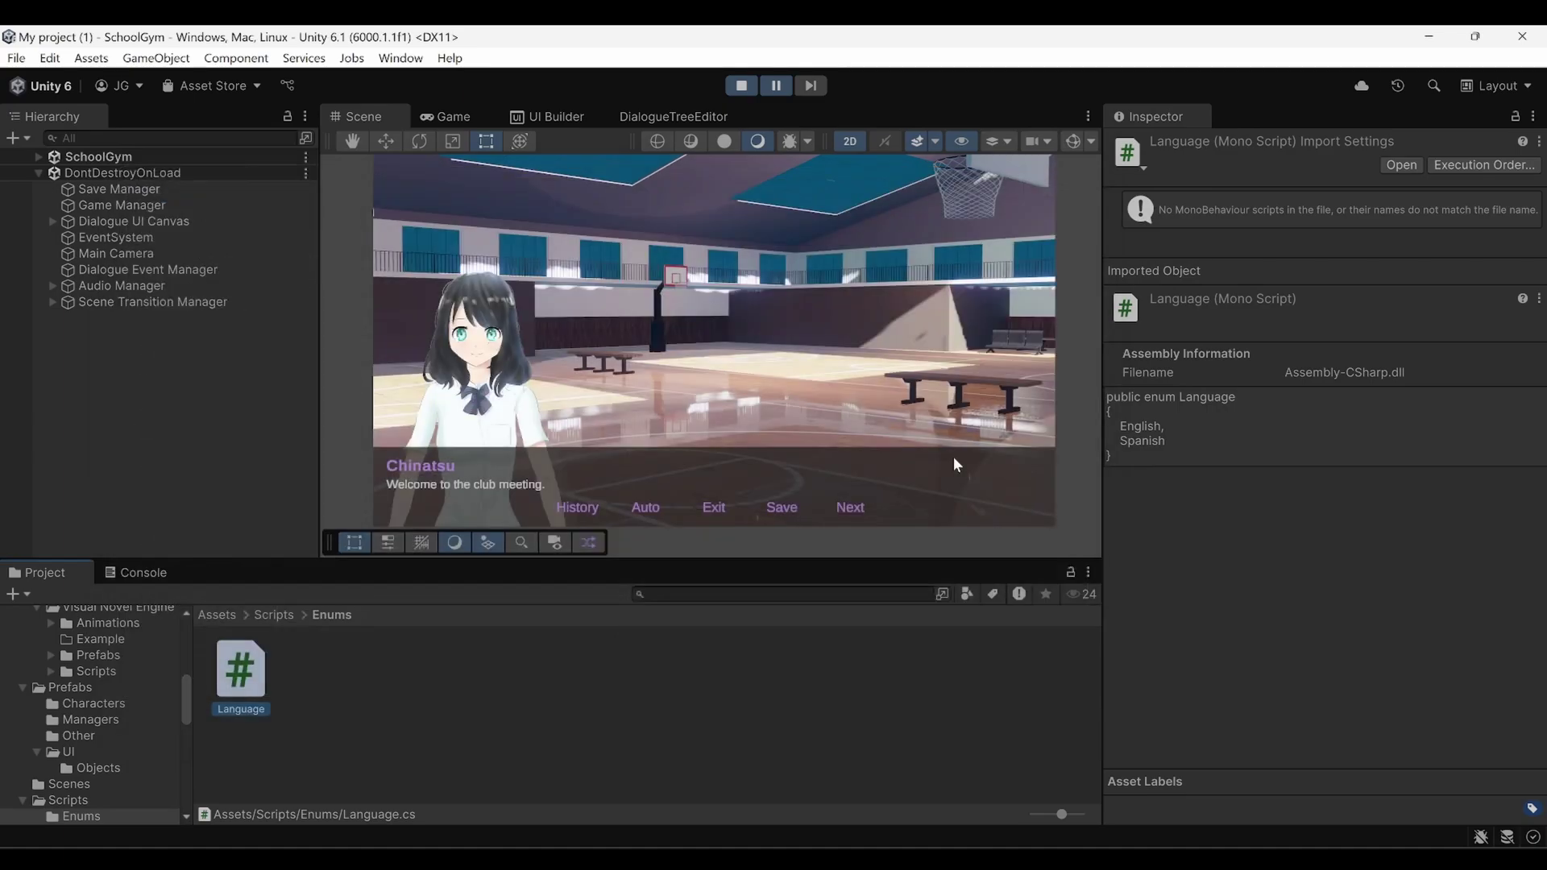
{"action": "left_click", "coordinate": [754, 723]}
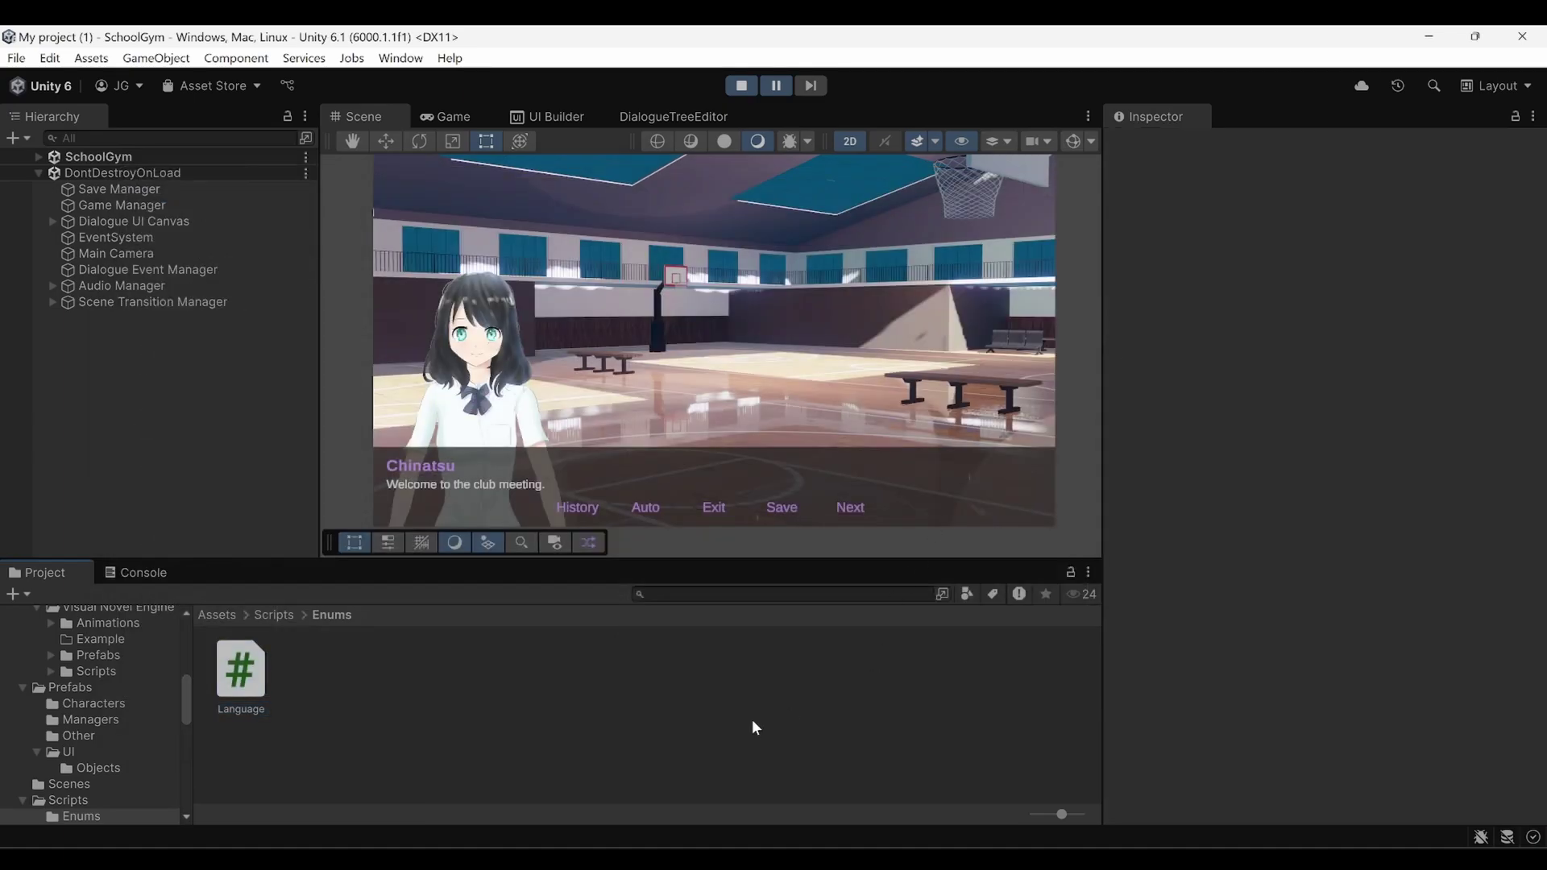
{"action": "left_click", "coordinate": [170, 205]}
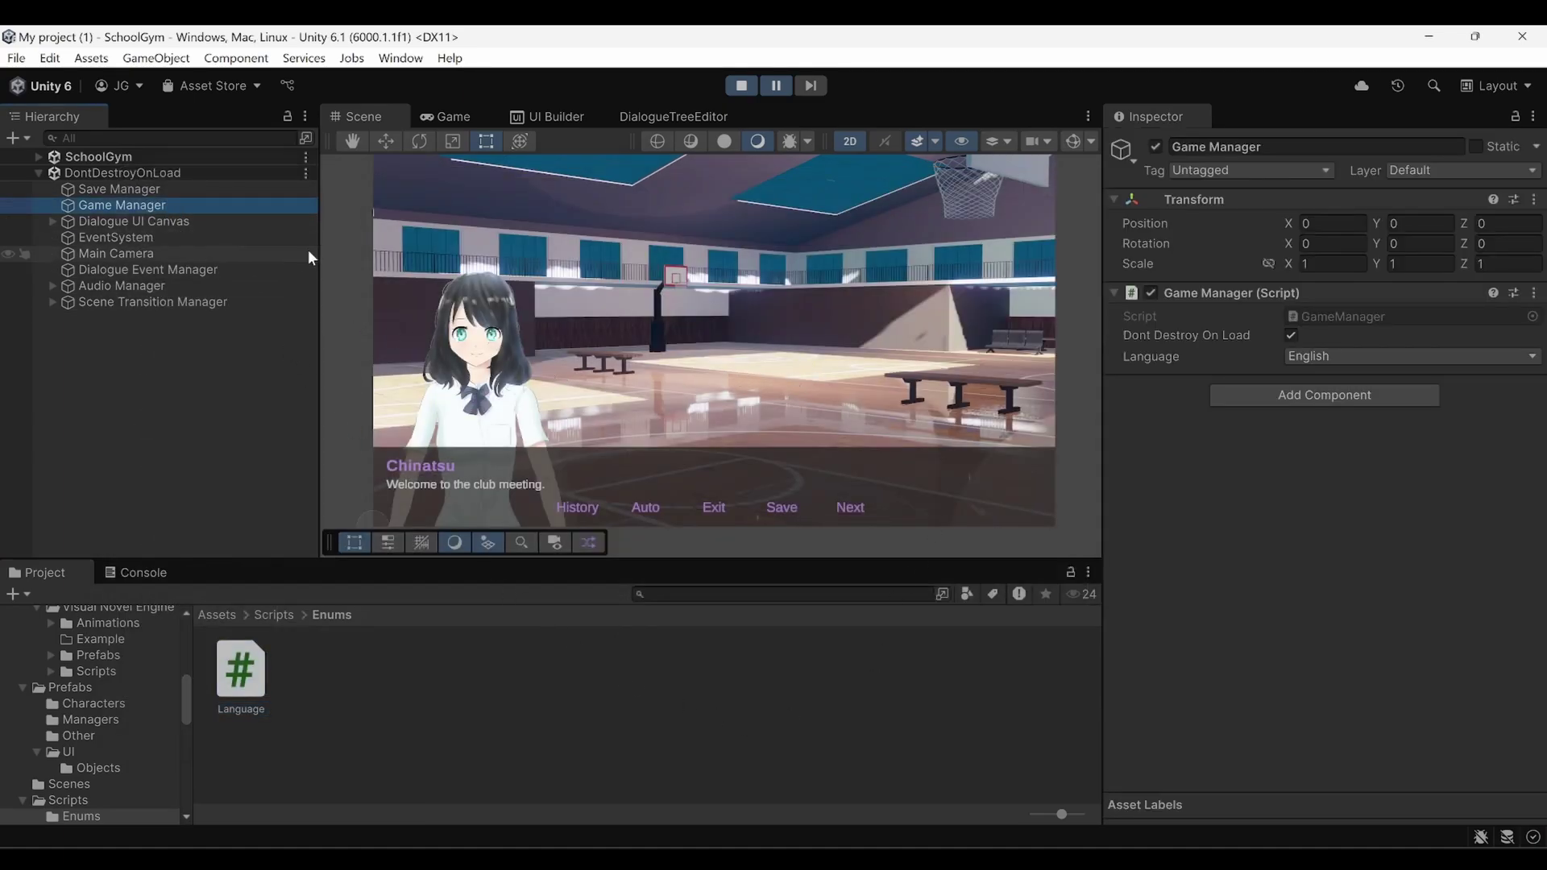
{"action": "left_click", "coordinate": [443, 116]}
Select and expand the Dialogue UI Canvas in the Hierarchy, and resume the paused game.
{"action": "left_click", "coordinate": [175, 219]}
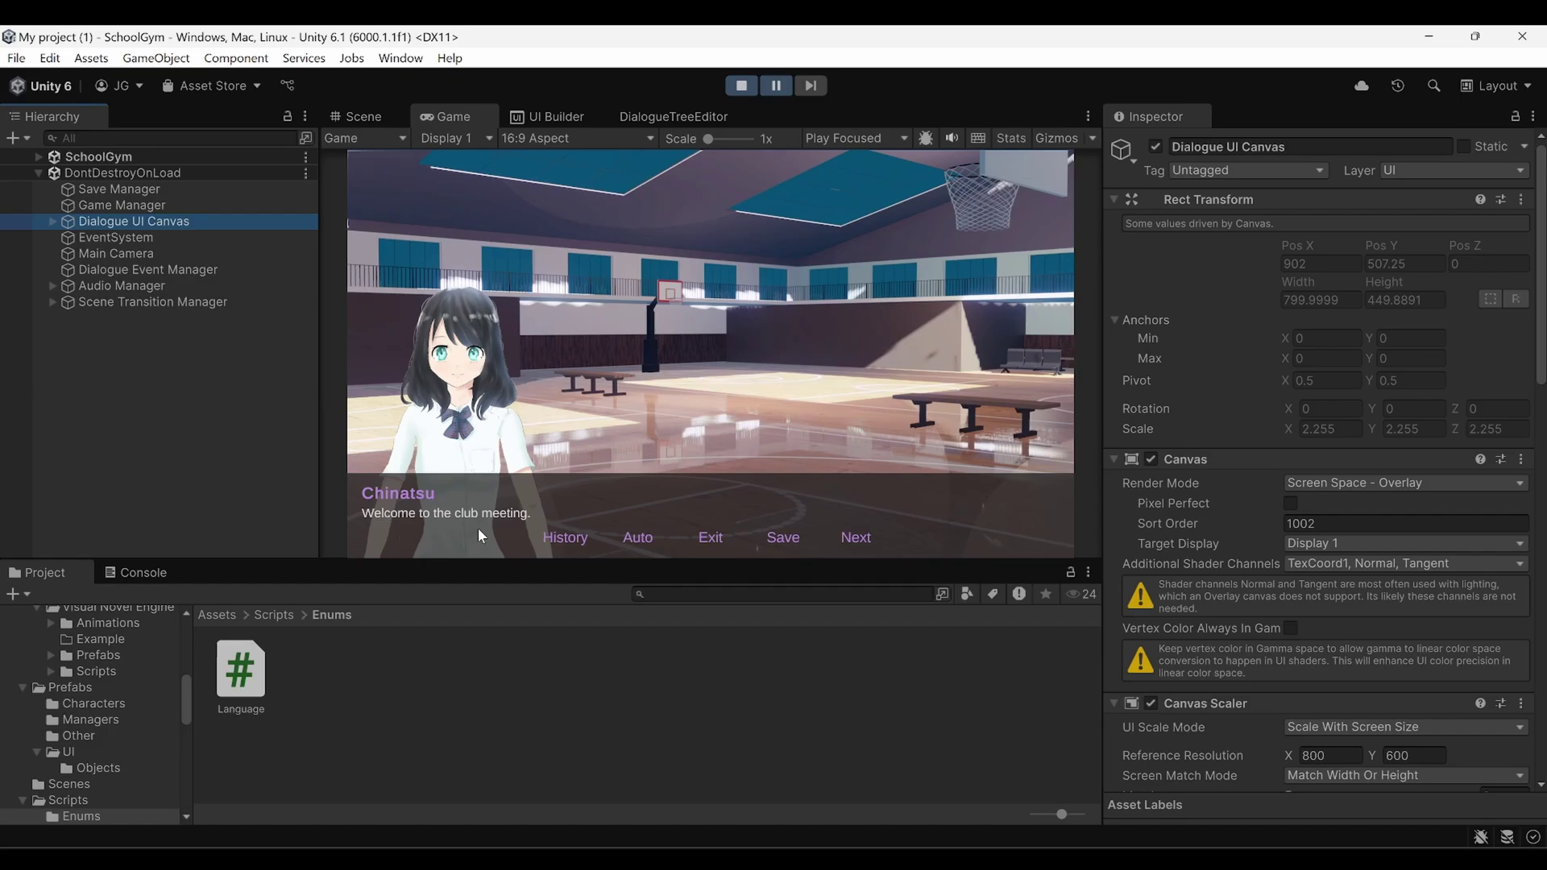
{"action": "left_click", "coordinate": [47, 216]}
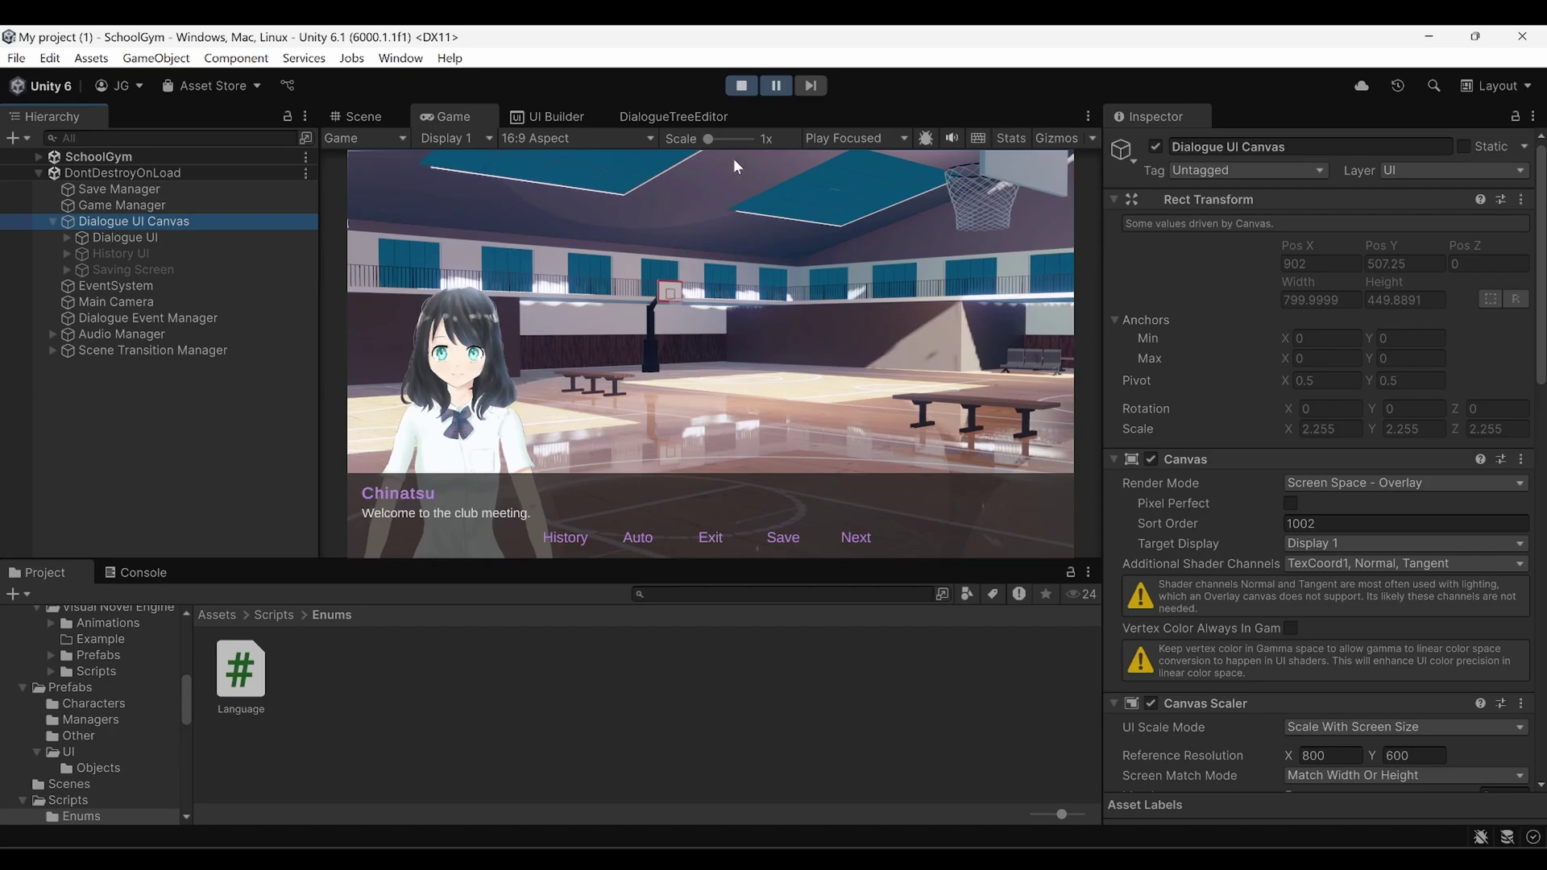
{"action": "left_click", "coordinate": [779, 87]}
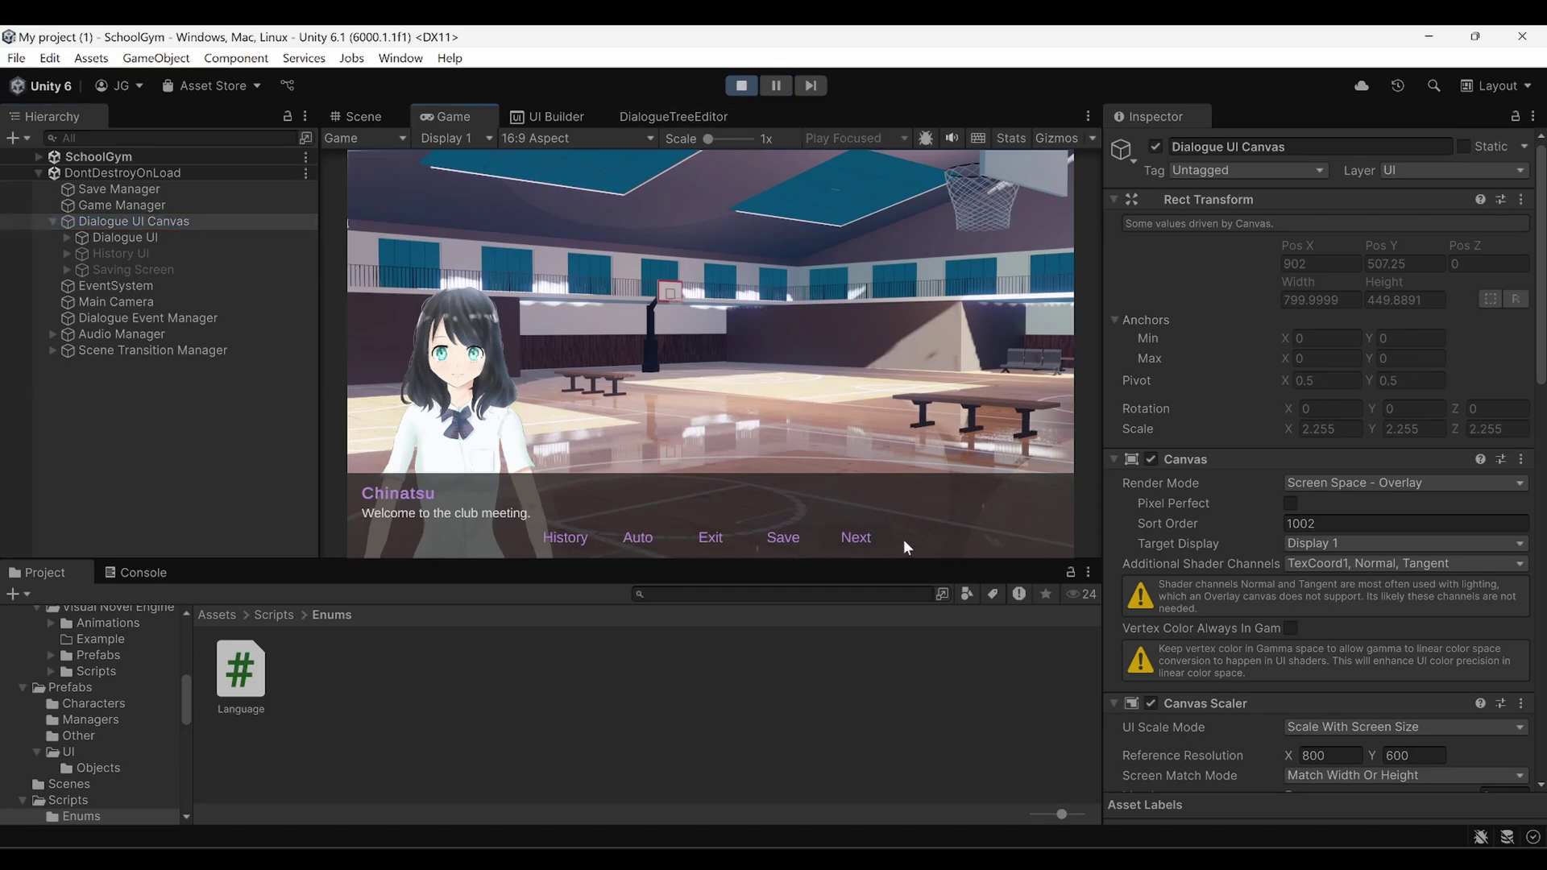
View History, toggle Auto, save, and advance to 'I'm glad you're excited, Tomomi.'.
{"action": "left_click", "coordinate": [563, 535]}
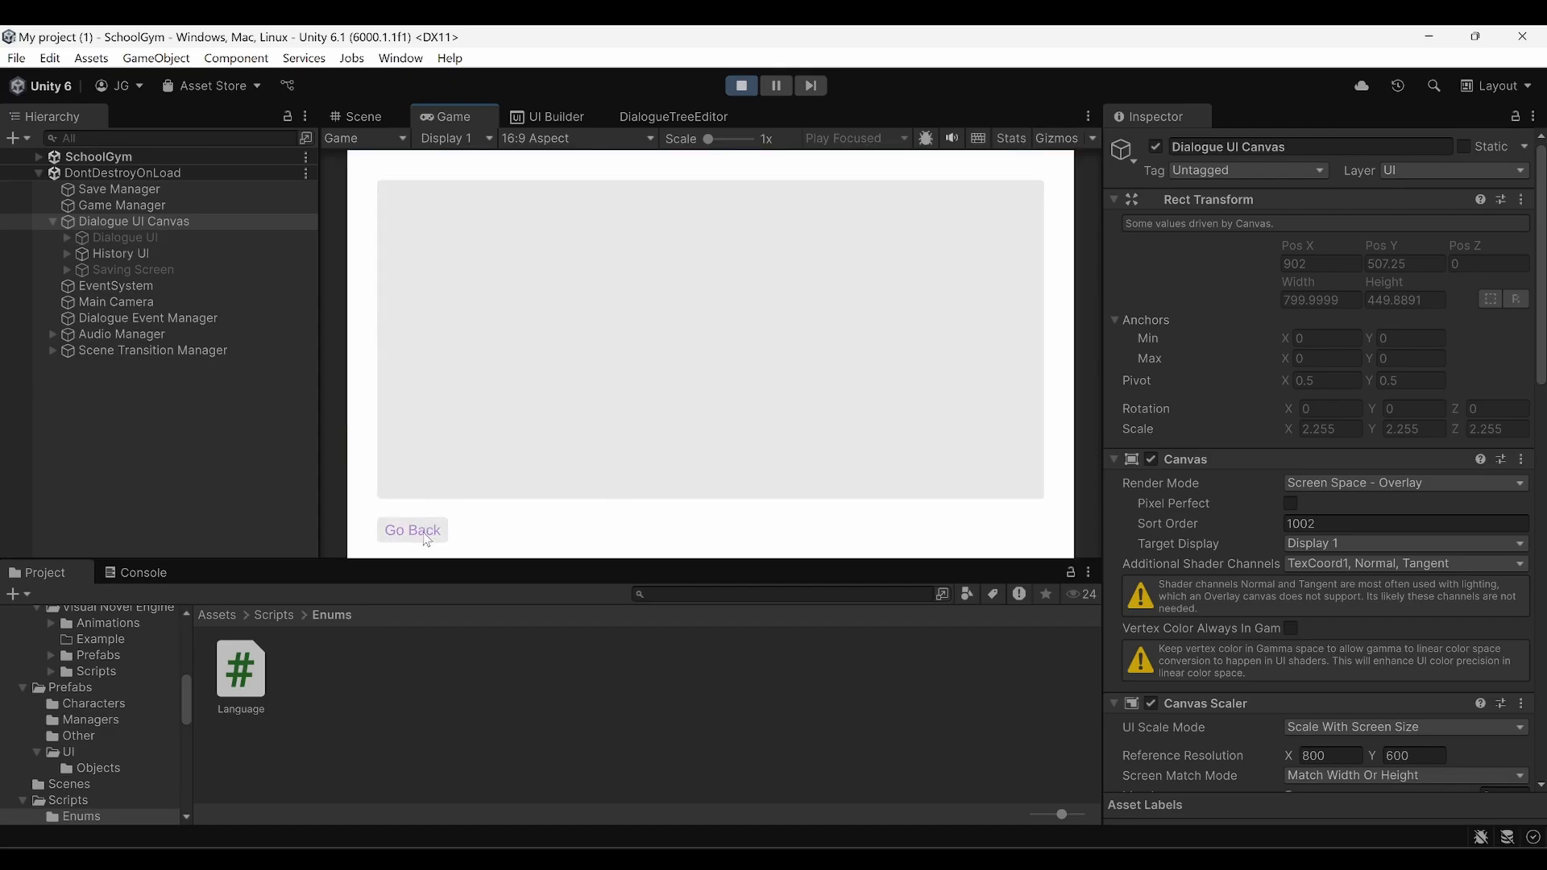
{"action": "left_click", "coordinate": [413, 531]}
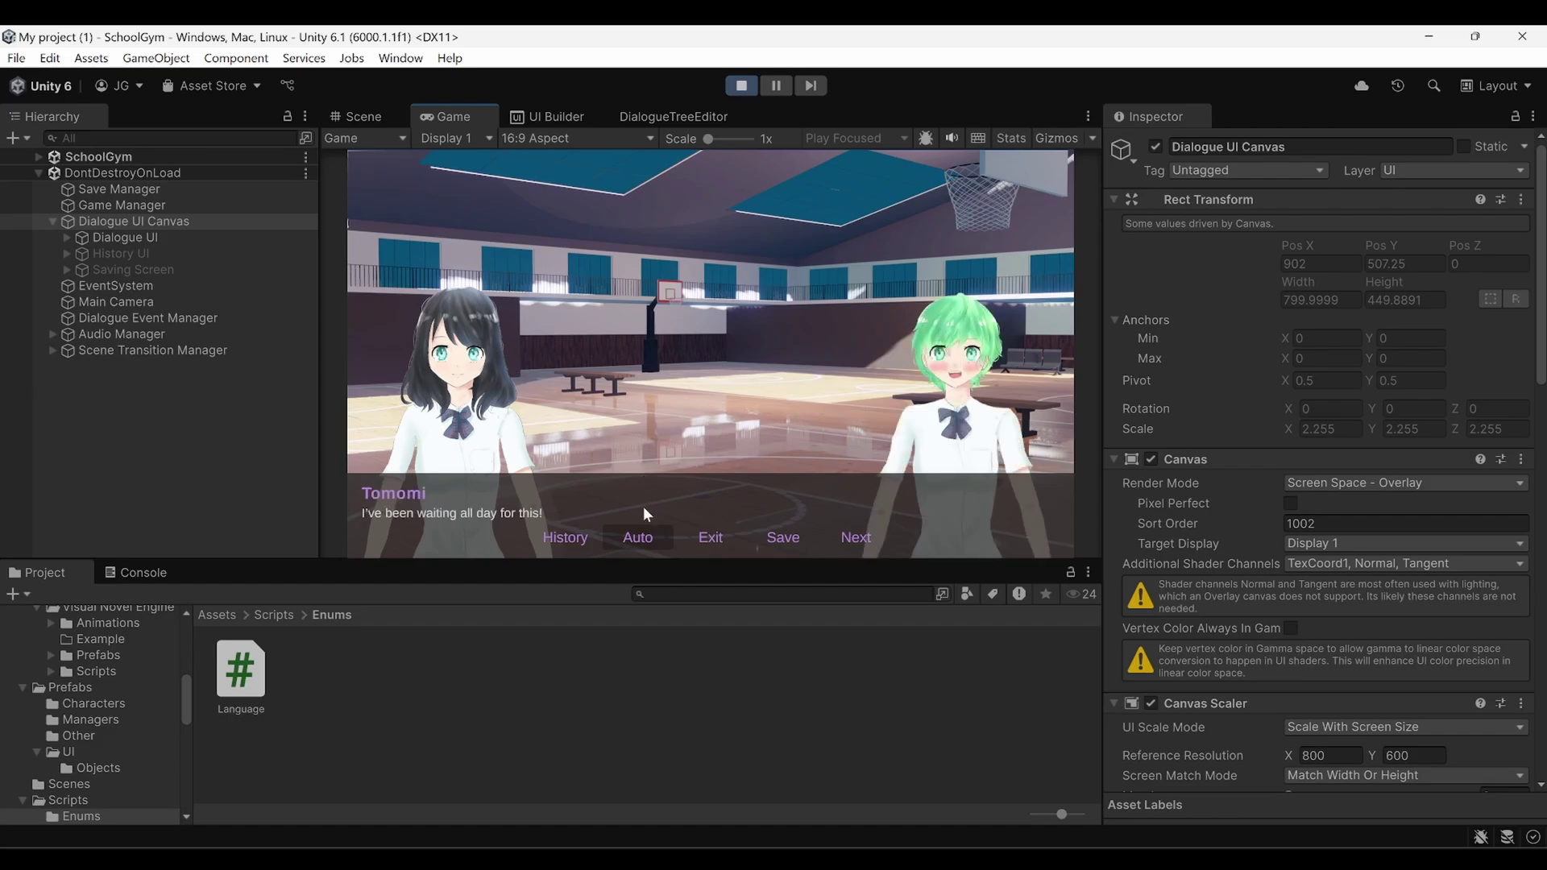
{"action": "left_click", "coordinate": [660, 530]}
{"action": "left_click", "coordinate": [782, 541]}
{"action": "left_click", "coordinate": [856, 538]}
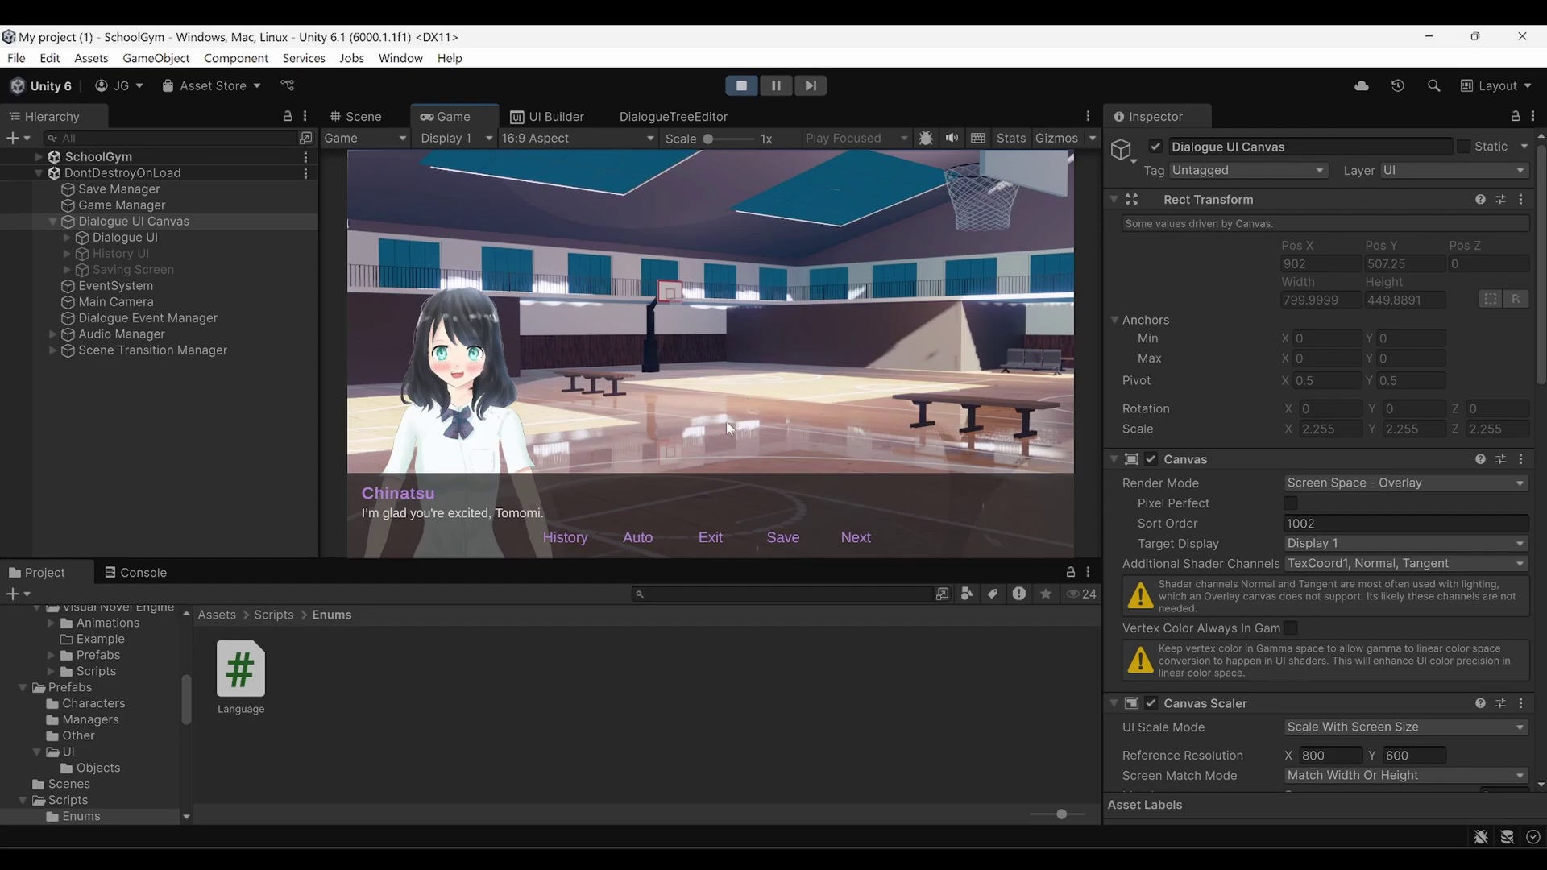
{"action": "left_click", "coordinate": [566, 538]}
{"action": "scroll", "coordinate": [656, 408], "scroll_direction": "down", "scroll_amount": 1}
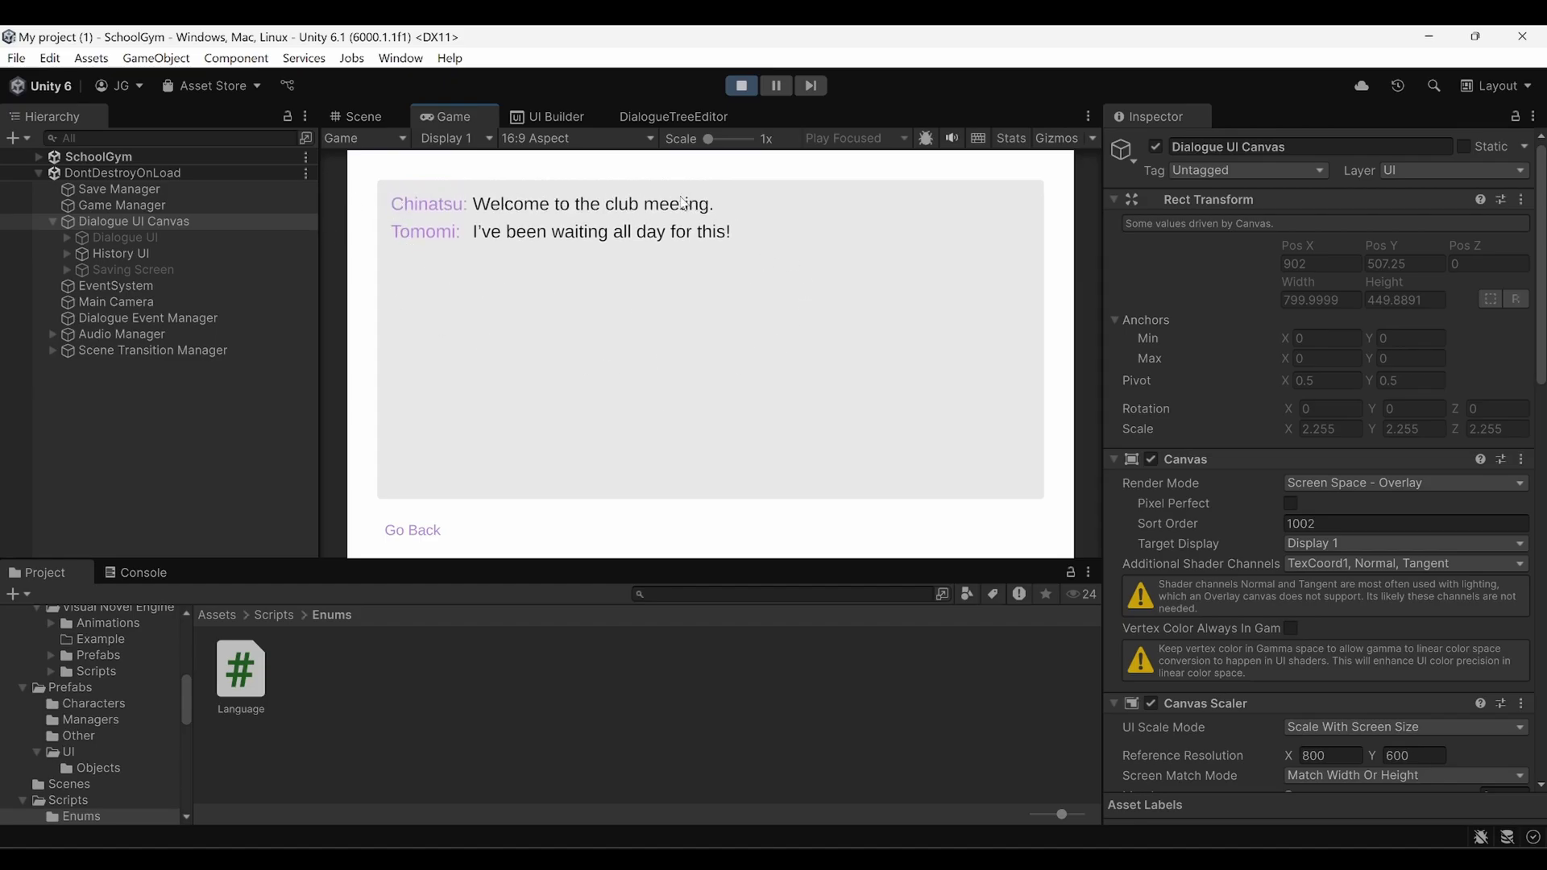
{"action": "left_click", "coordinate": [448, 528]}
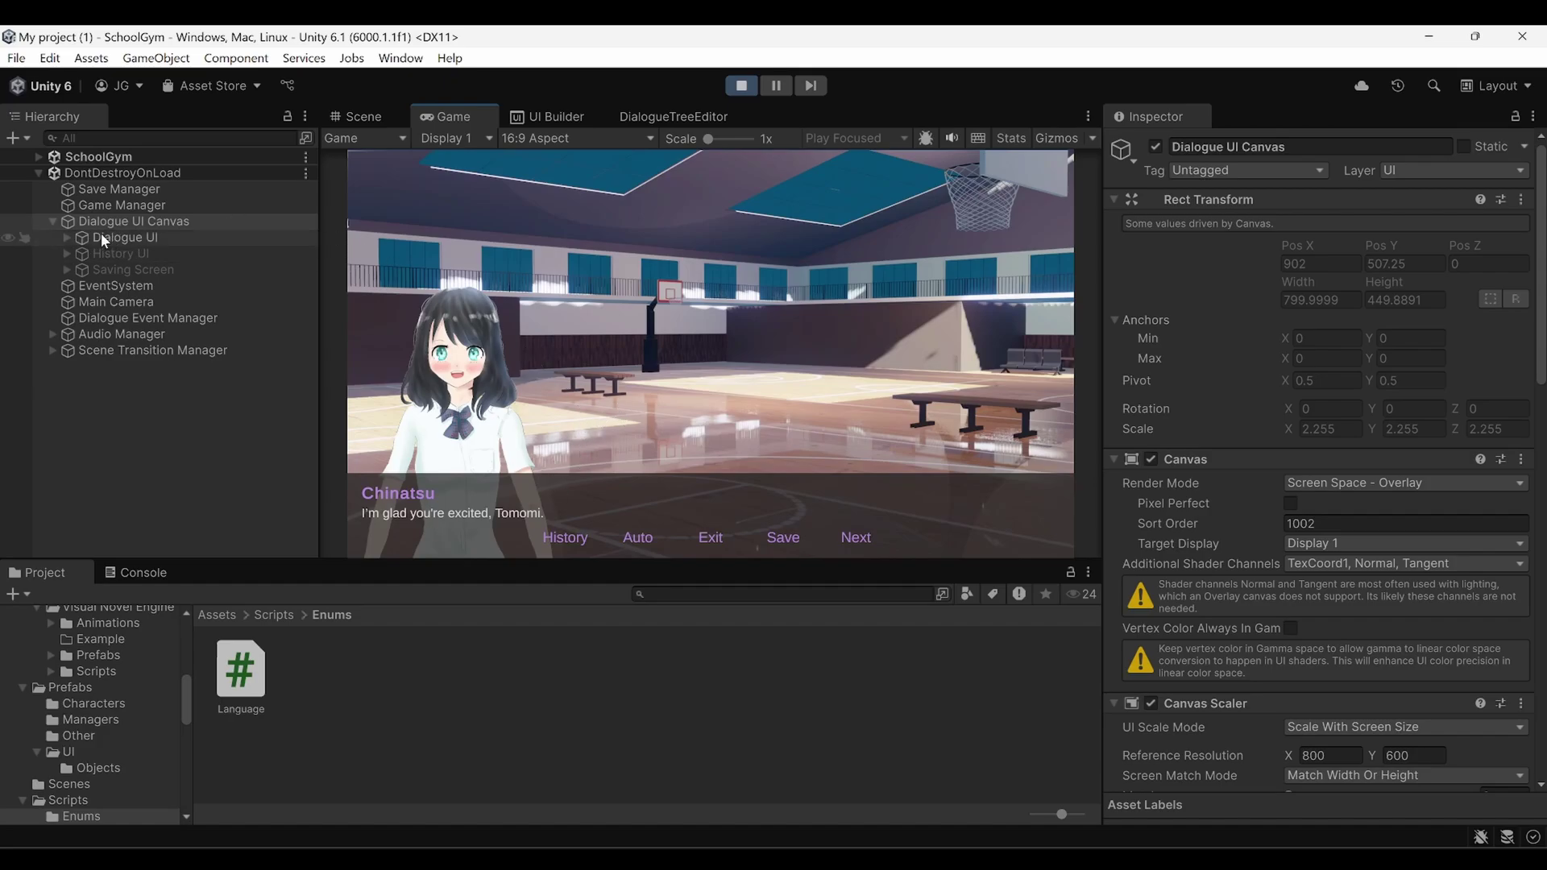
Expand Dialogue UI and Parent to inspect Character Left, Character Right, Choices Container and Dialogue Background.
{"action": "left_click", "coordinate": [66, 237]}
{"action": "left_click", "coordinate": [80, 252]}
{"action": "left_click", "coordinate": [156, 252]}
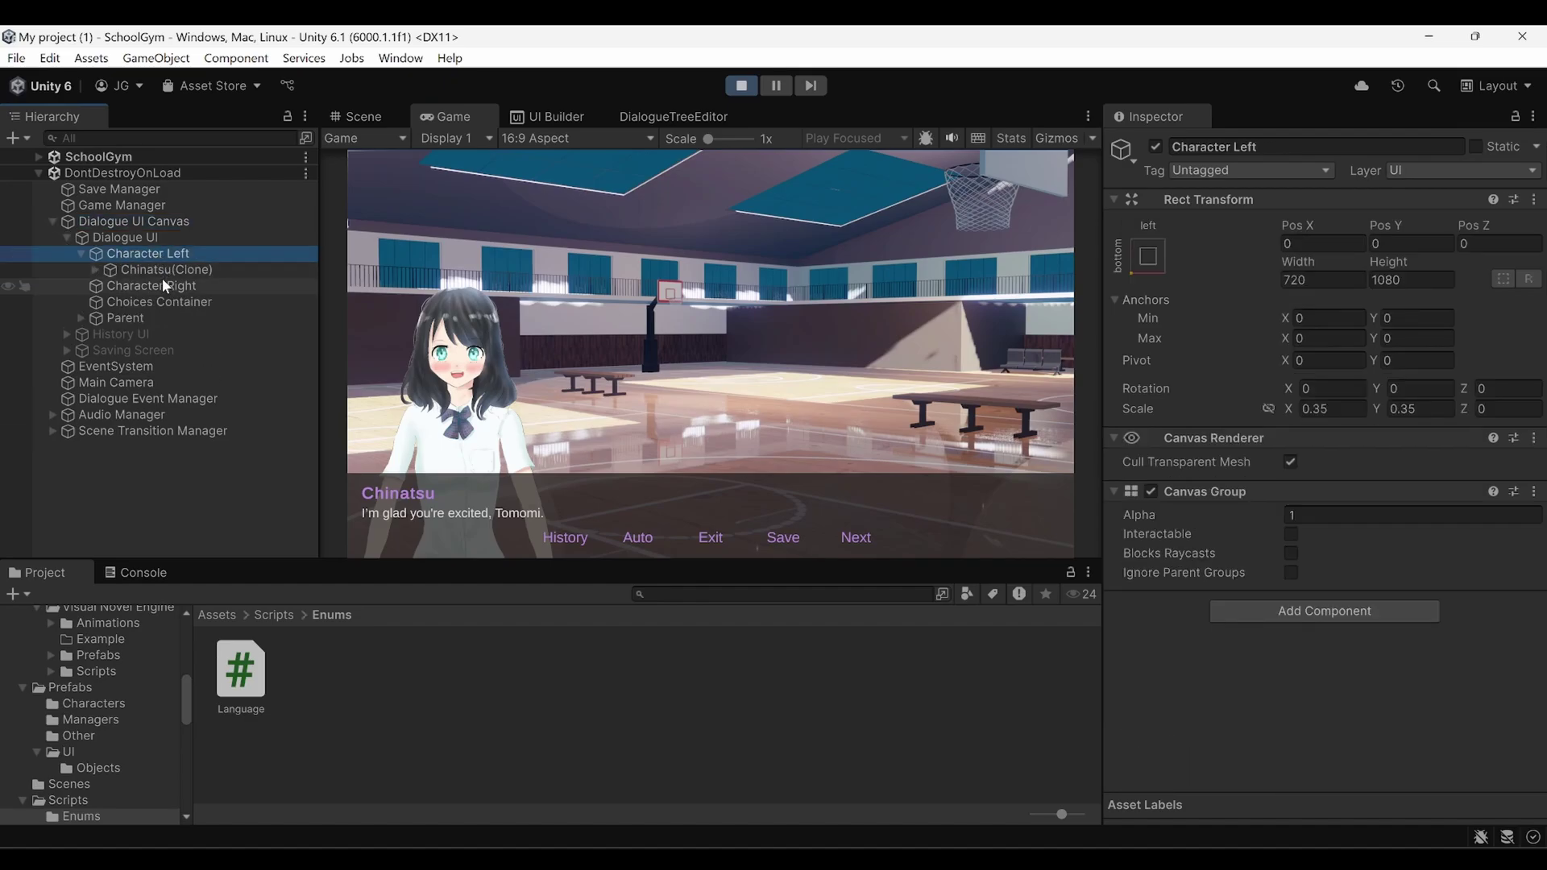
{"action": "left_click", "coordinate": [153, 285]}
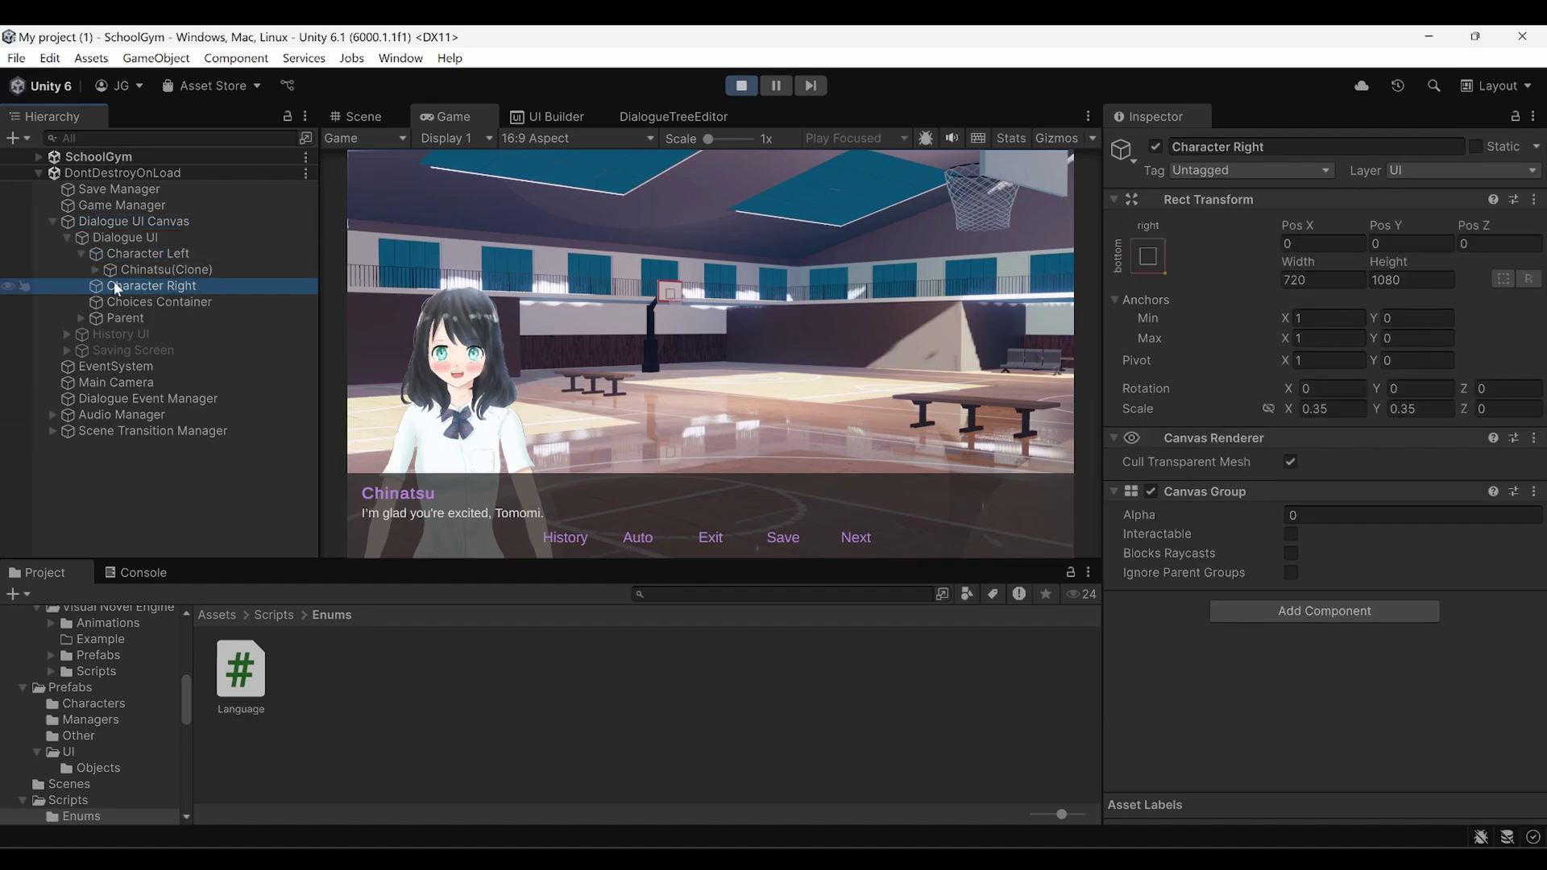
{"action": "left_click", "coordinate": [150, 302]}
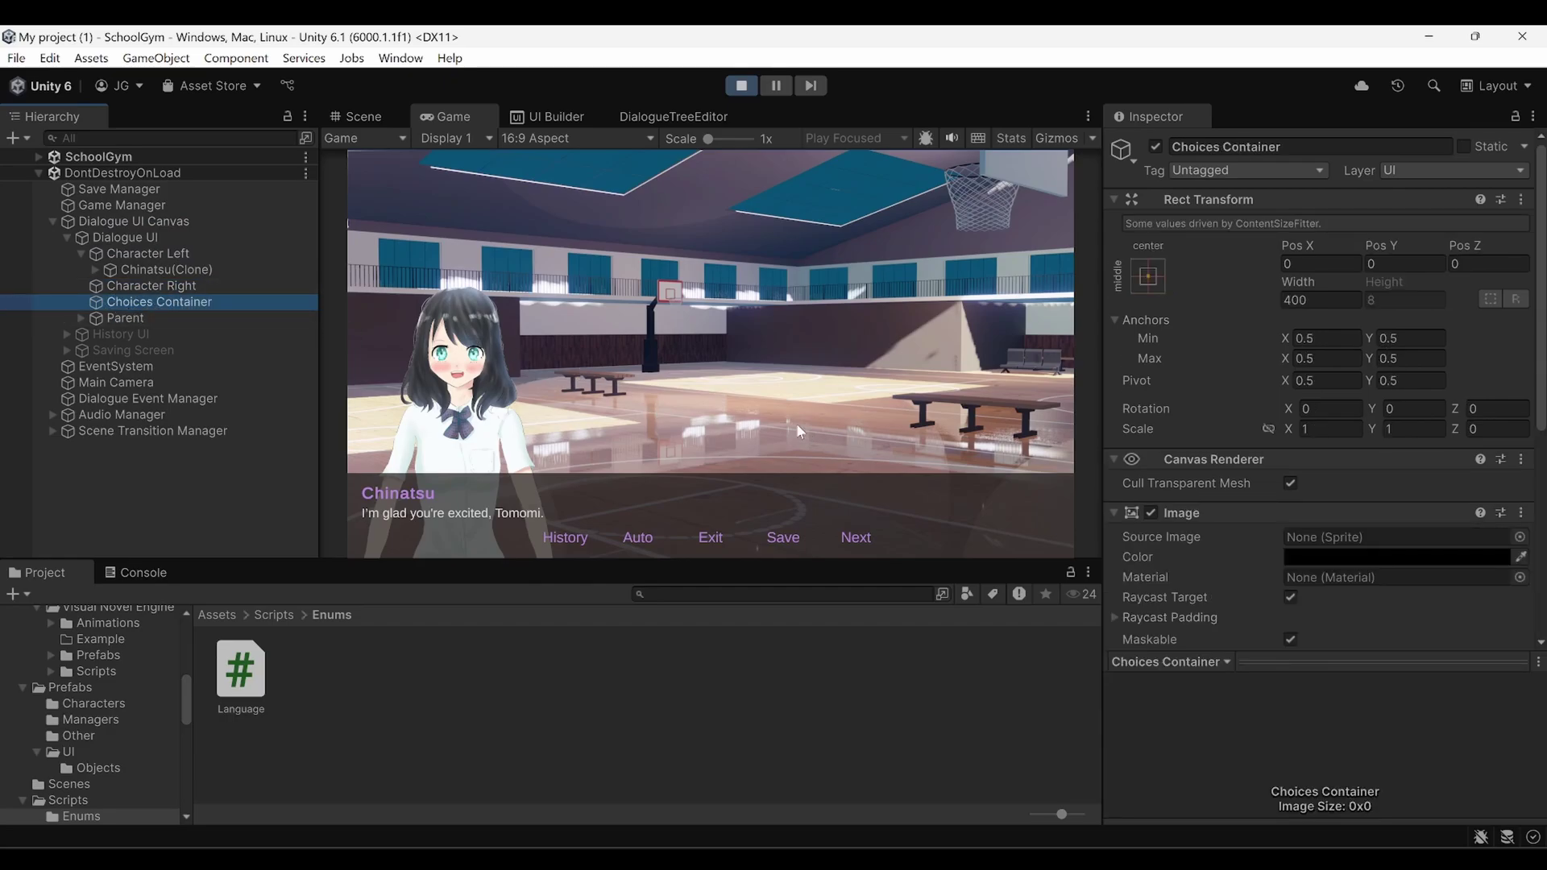
{"action": "left_click", "coordinate": [81, 317]}
{"action": "left_click", "coordinate": [146, 335]}
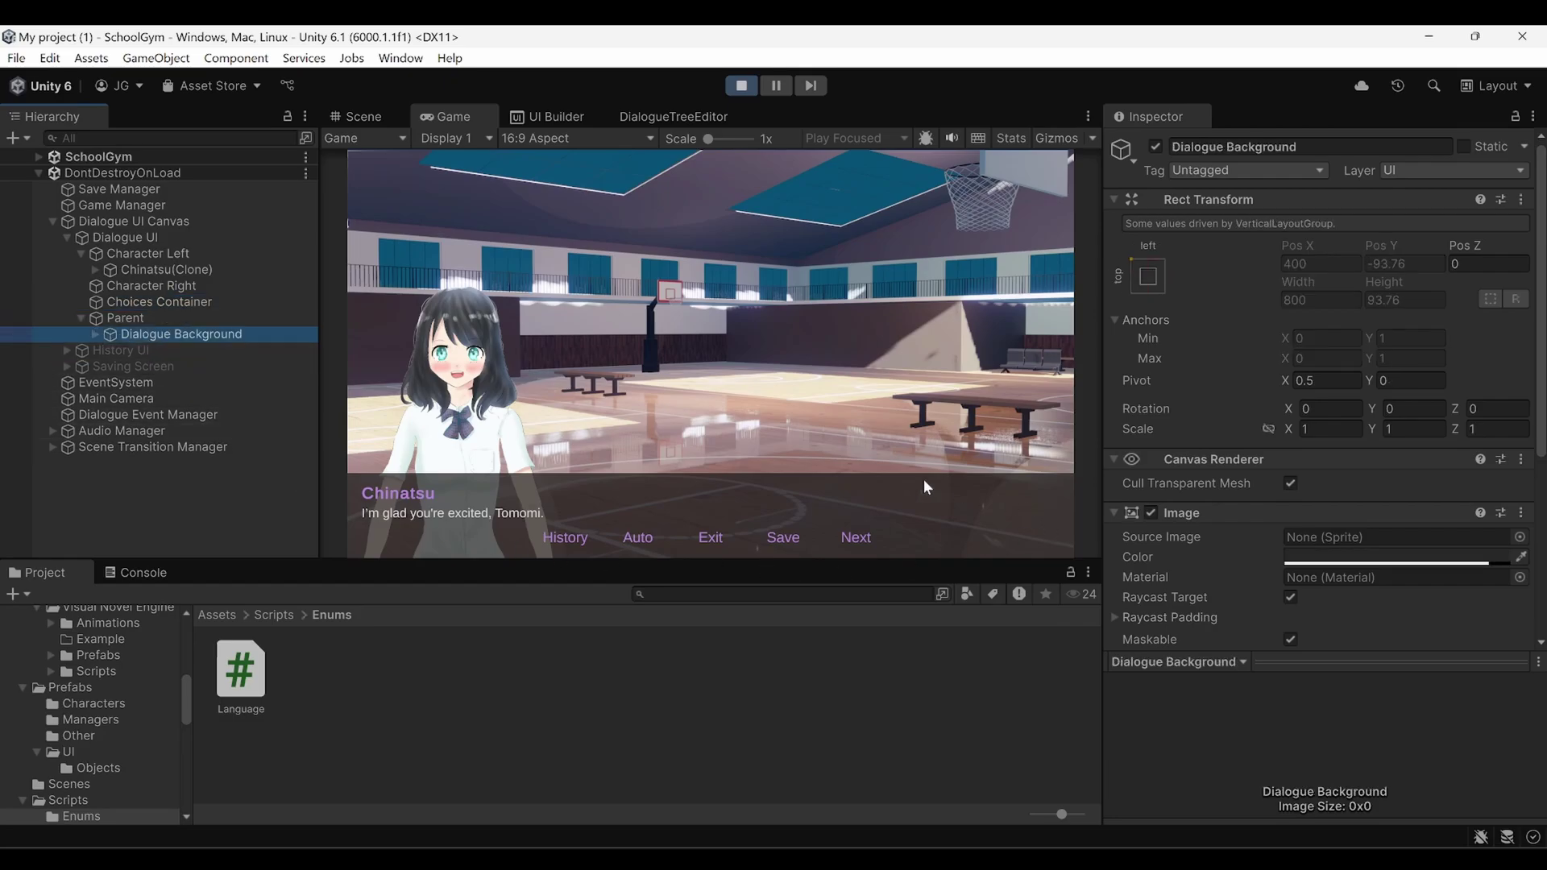
Collapse Dialogue Background, Parent and Dialogue UI back into the Canvas.
{"action": "left_click", "coordinate": [95, 335]}
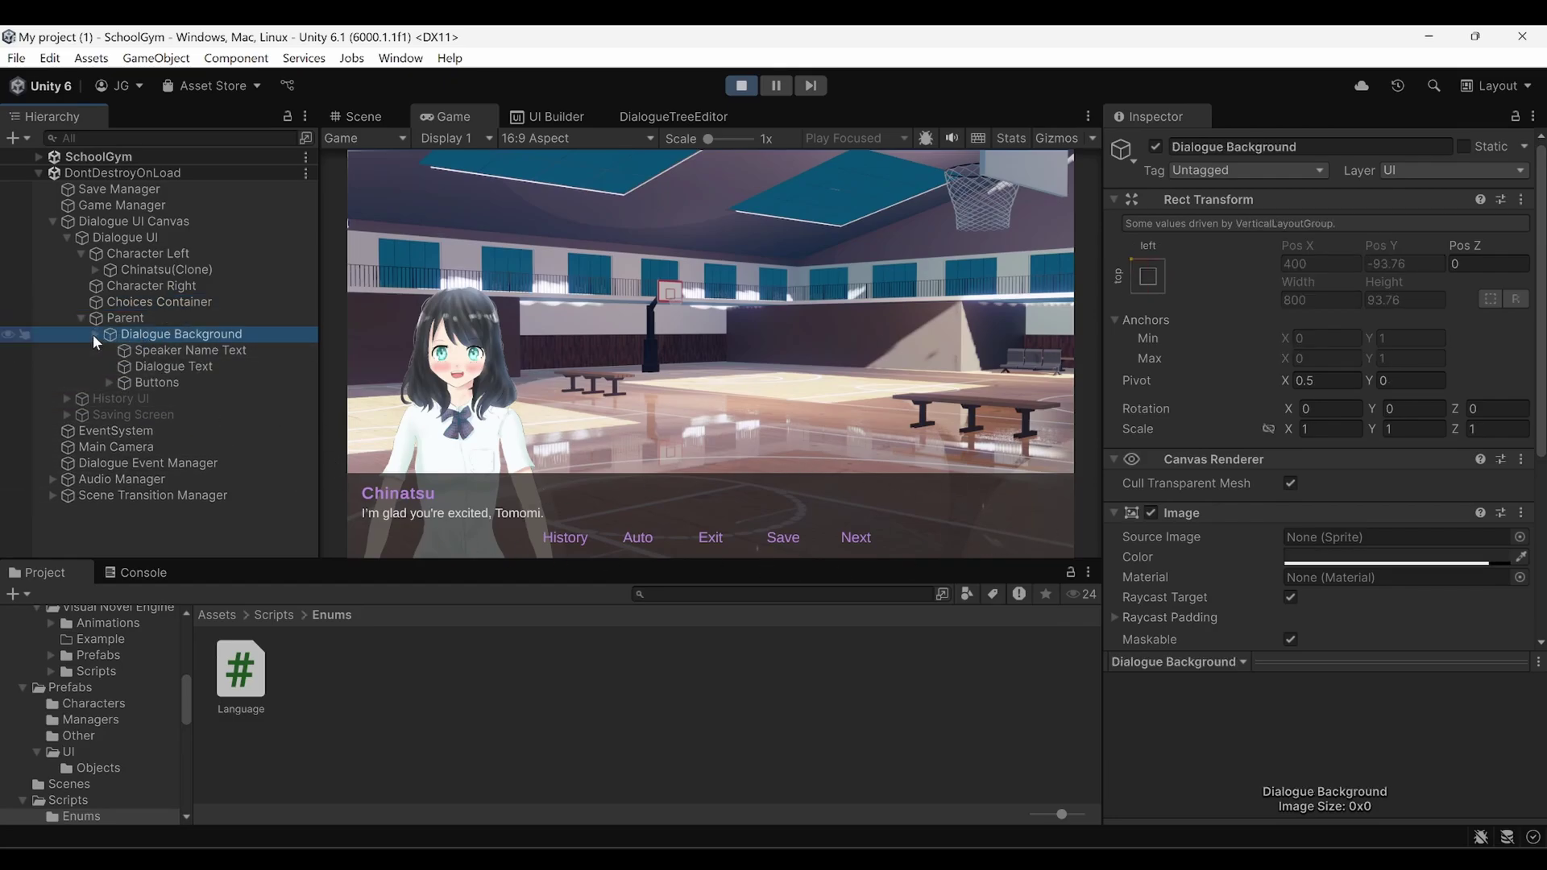
{"action": "left_click", "coordinate": [94, 335]}
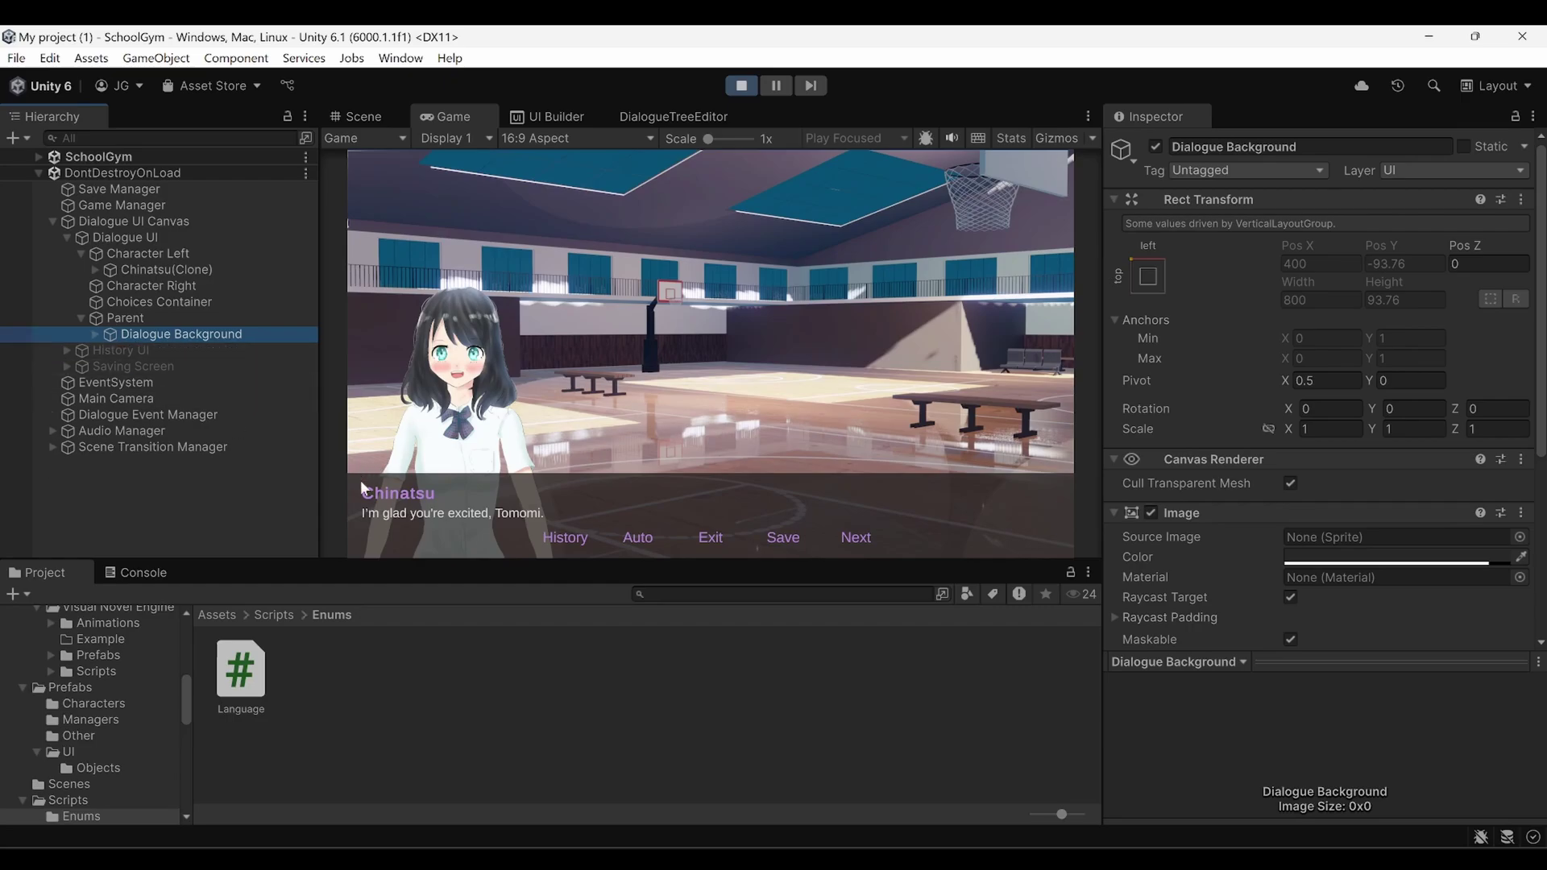
{"action": "left_click", "coordinate": [80, 317]}
{"action": "left_click", "coordinate": [66, 237]}
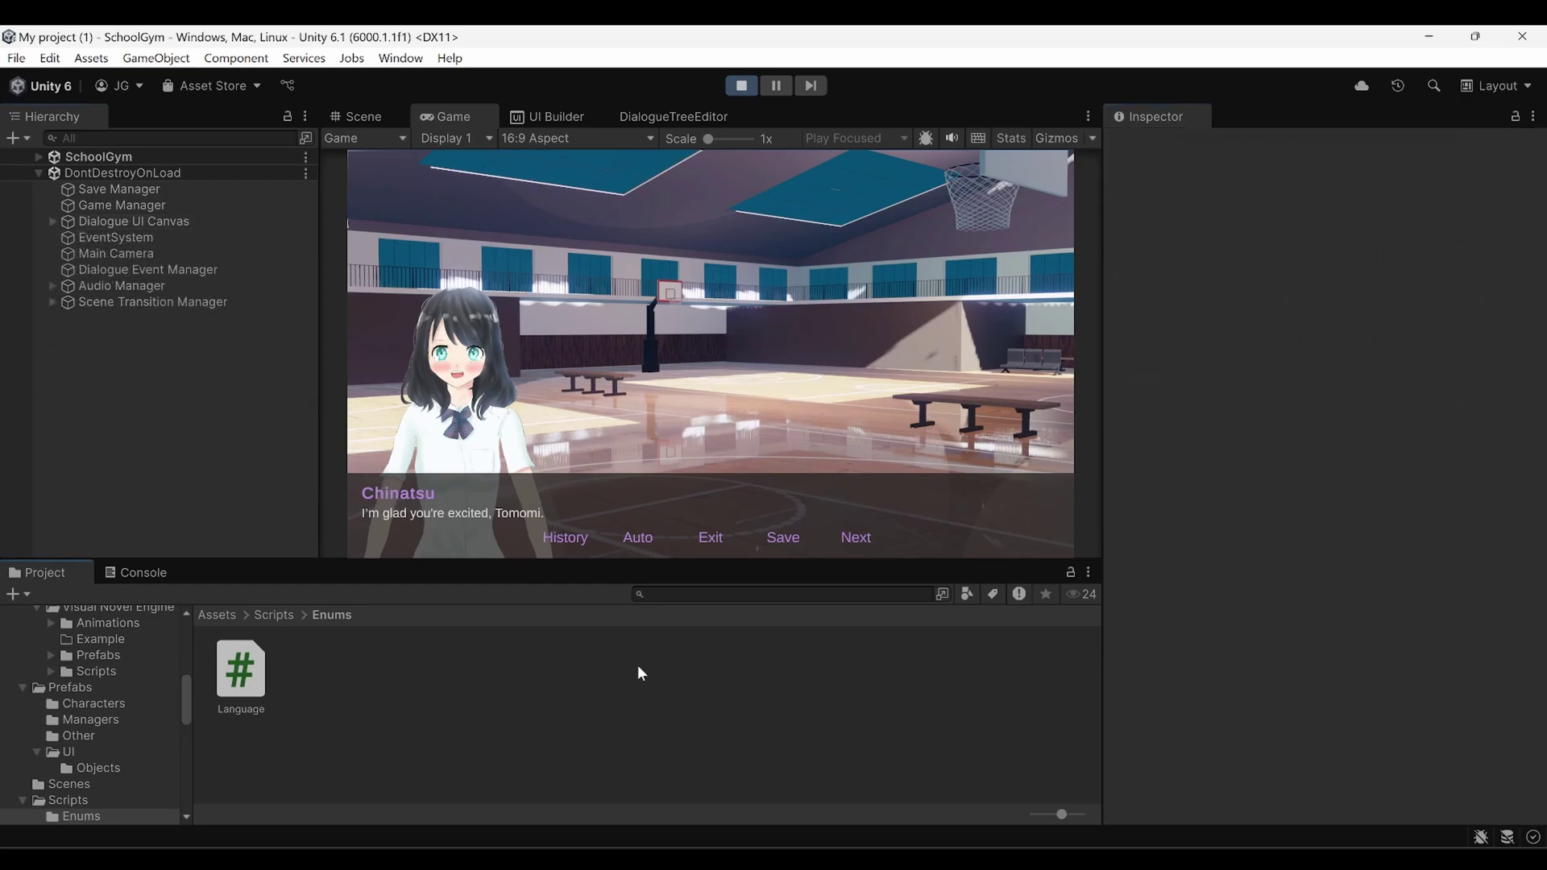
Select Dialogue Event Manager and widen the Inspector to view its six events.
{"action": "left_click", "coordinate": [184, 270]}
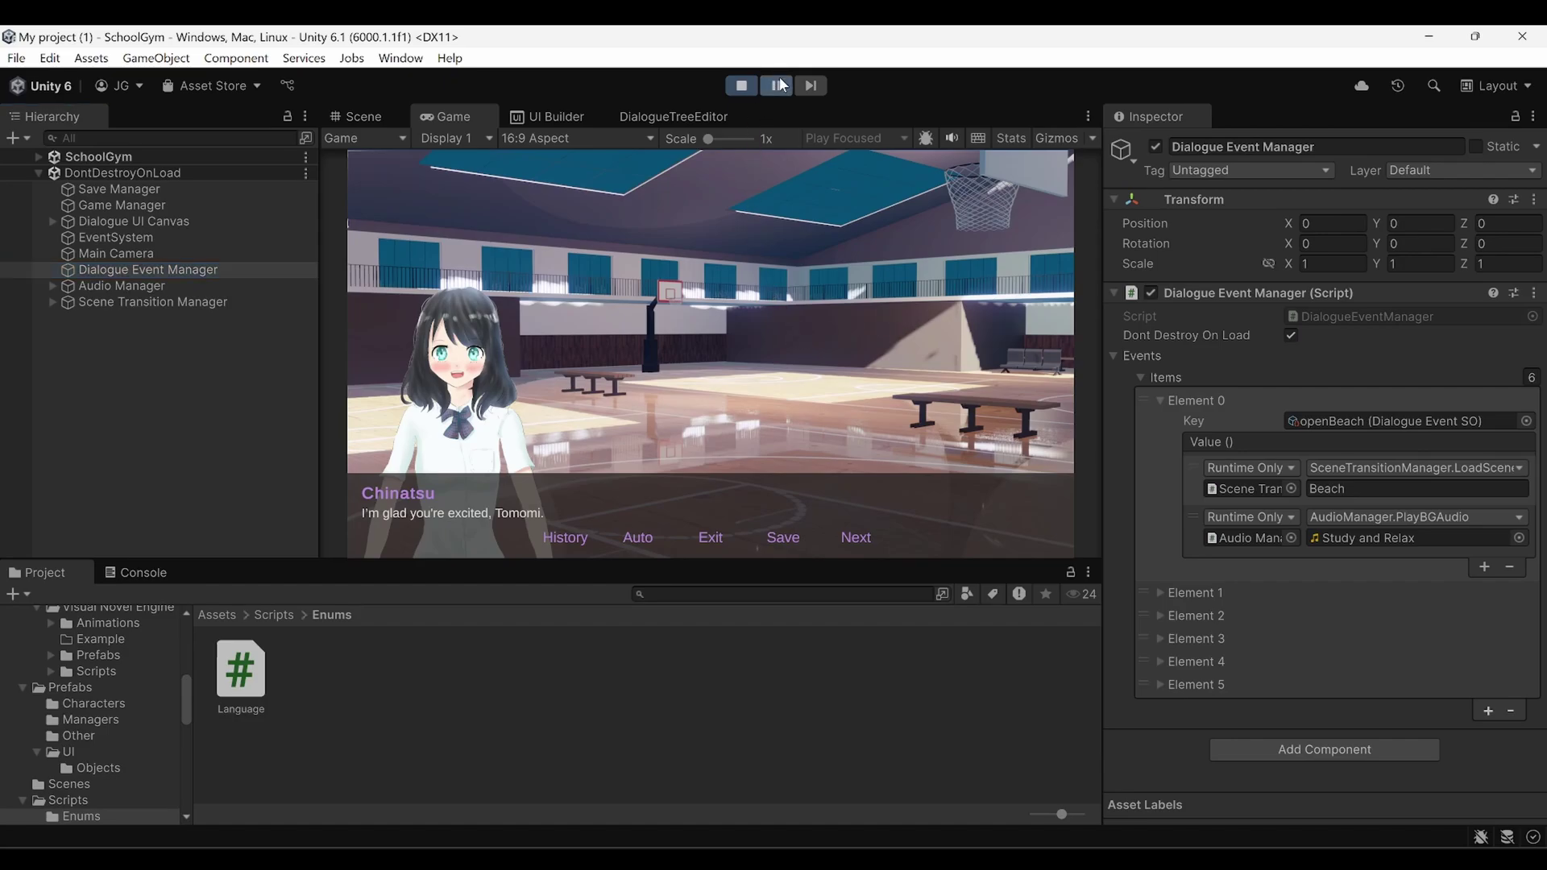
{"action": "left_click_drag", "start_coordinate": [1103, 399], "coordinate": [1104, 370]}
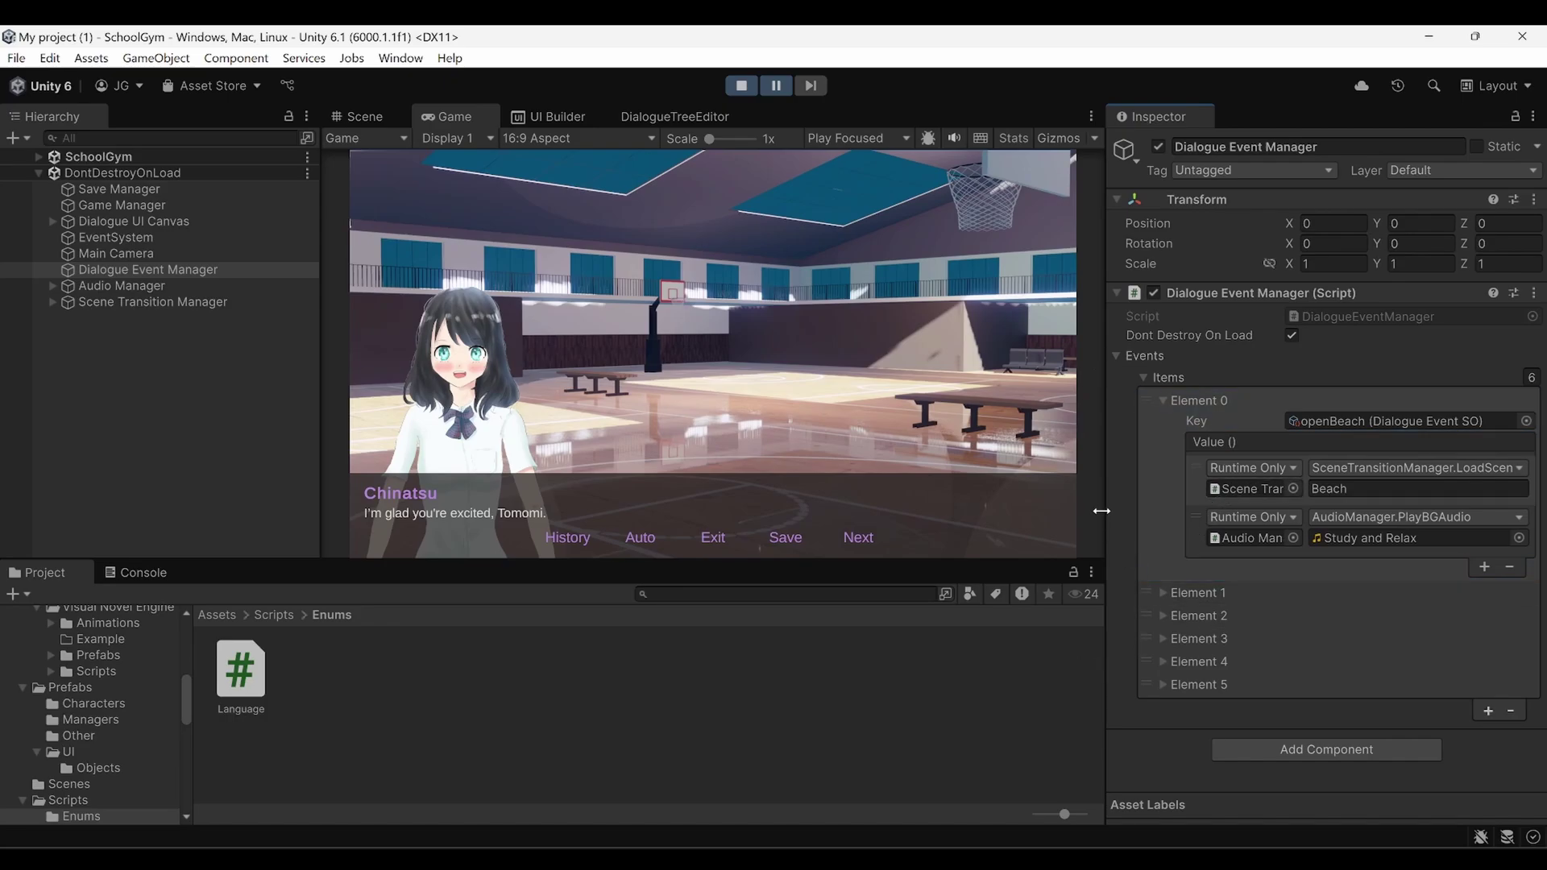
Open the DialogueTreeEditor graph and pan over to the Event Nodes.
{"action": "left_click", "coordinate": [693, 113]}
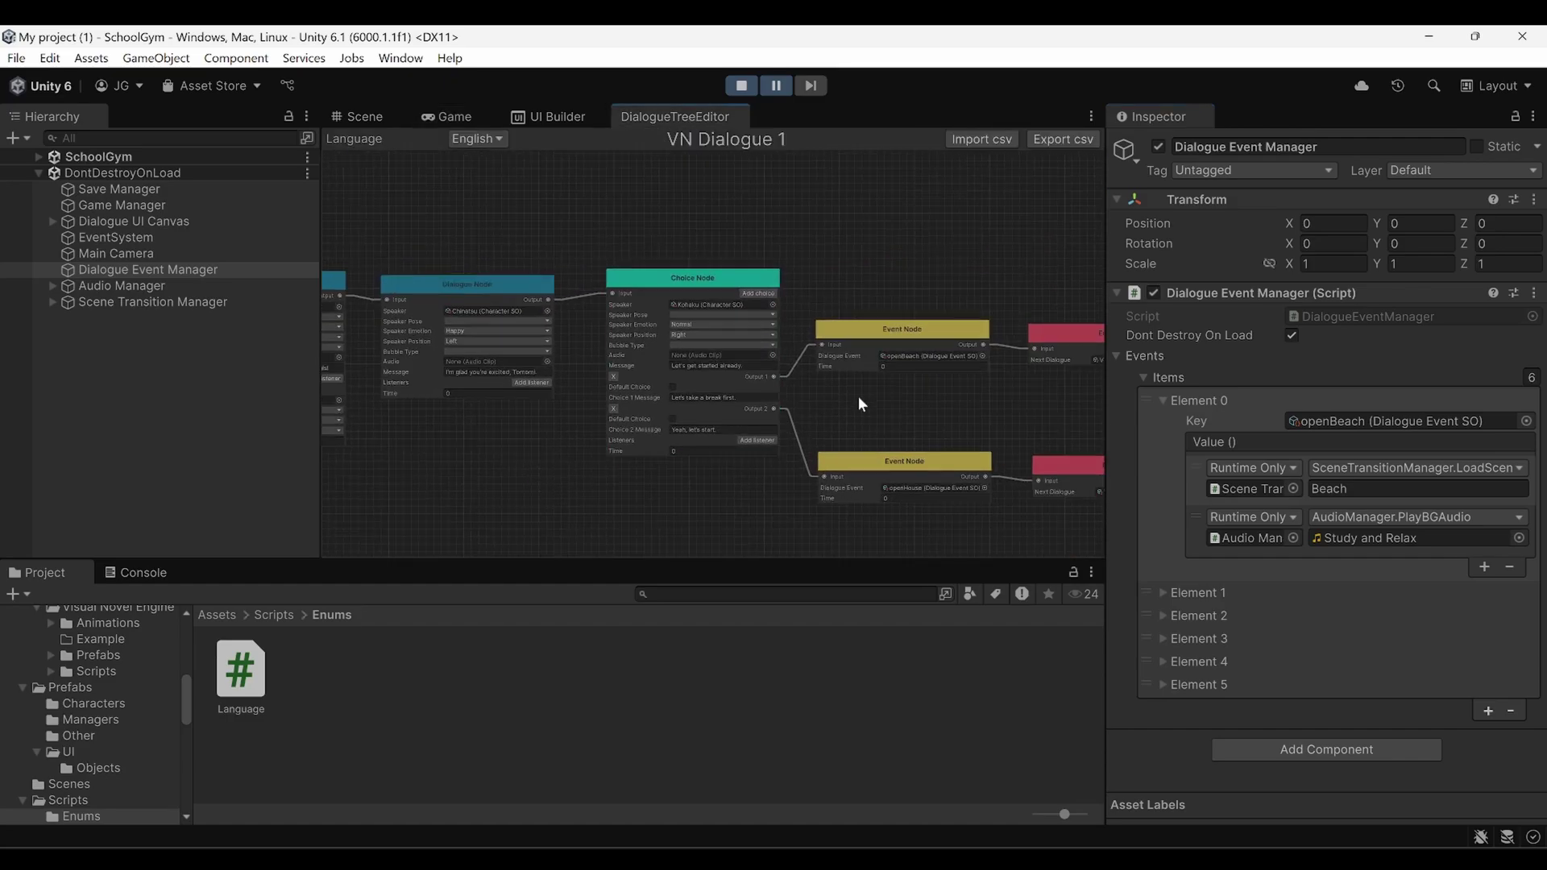
{"action": "middle_click_drag", "start_coordinate": [828, 411], "coordinate": [611, 390]}
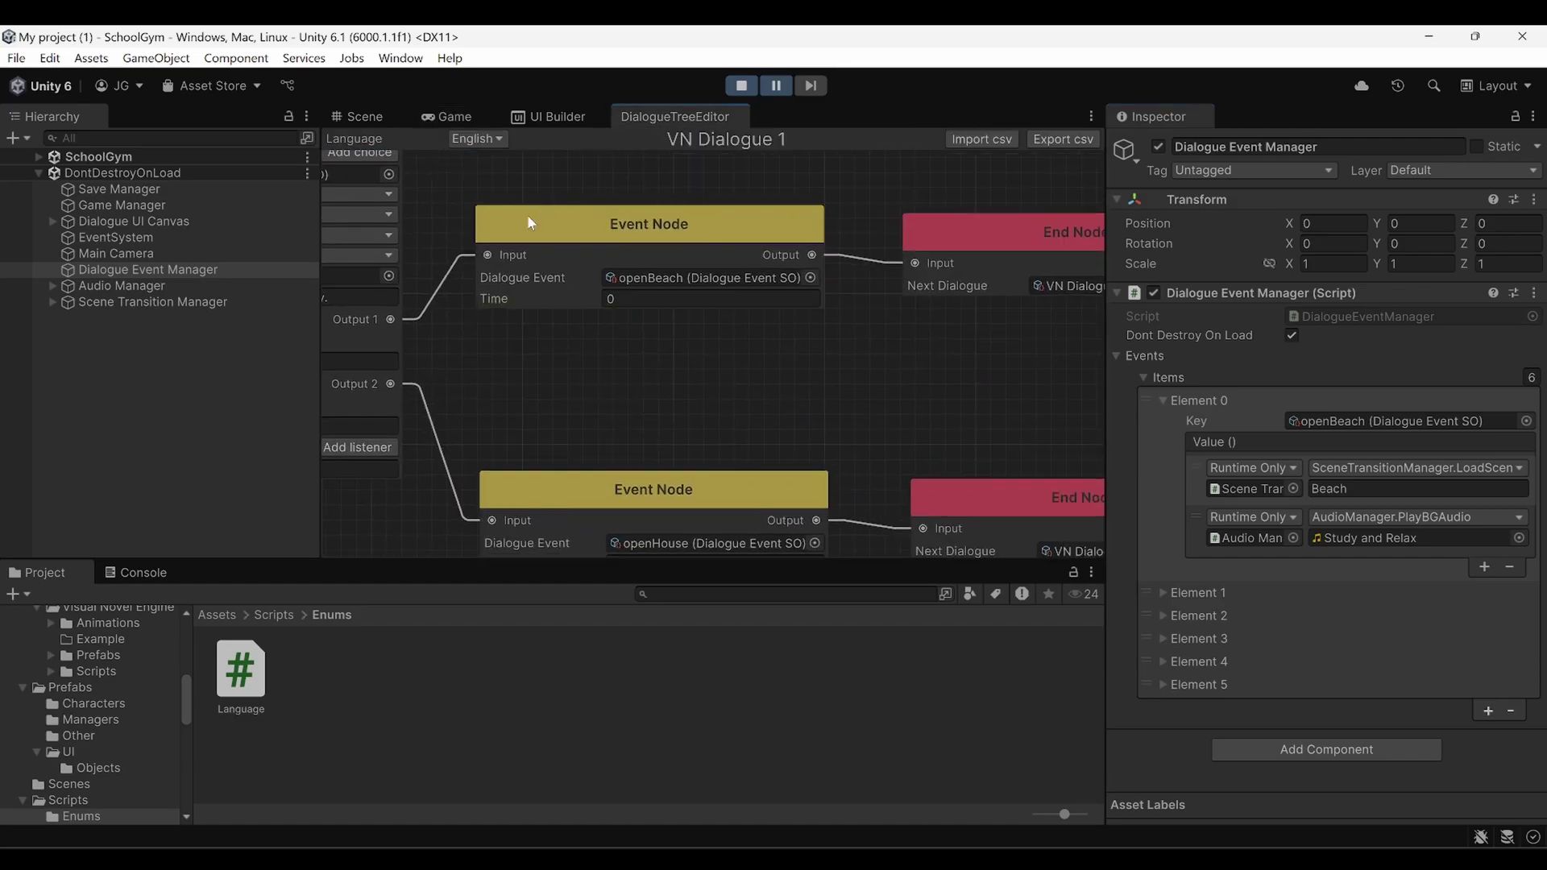
{"action": "middle_click_drag", "start_coordinate": [788, 341], "coordinate": [886, 346]}
{"action": "middle_click_drag", "start_coordinate": [707, 410], "coordinate": [913, 412]}
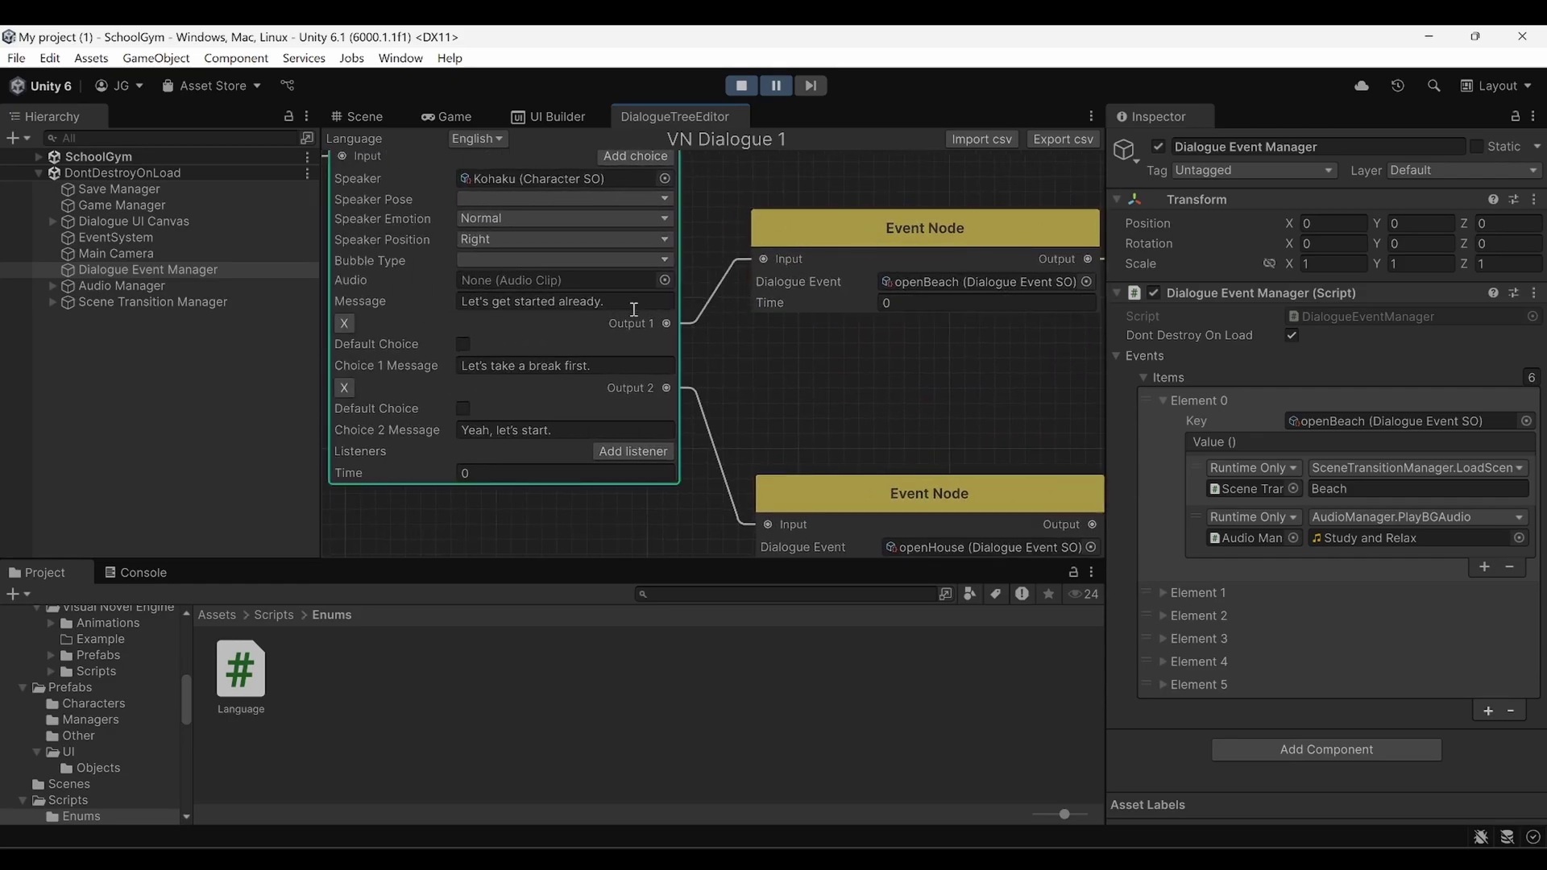
{"action": "scroll", "coordinate": [810, 402], "scroll_direction": "down", "scroll_amount": 2}
{"action": "middle_click_drag", "start_coordinate": [825, 404], "coordinate": [698, 383]}
{"action": "scroll", "coordinate": [851, 380], "scroll_direction": "up", "scroll_amount": 1}
{"action": "scroll", "coordinate": [851, 381], "scroll_direction": "up", "scroll_amount": 1}
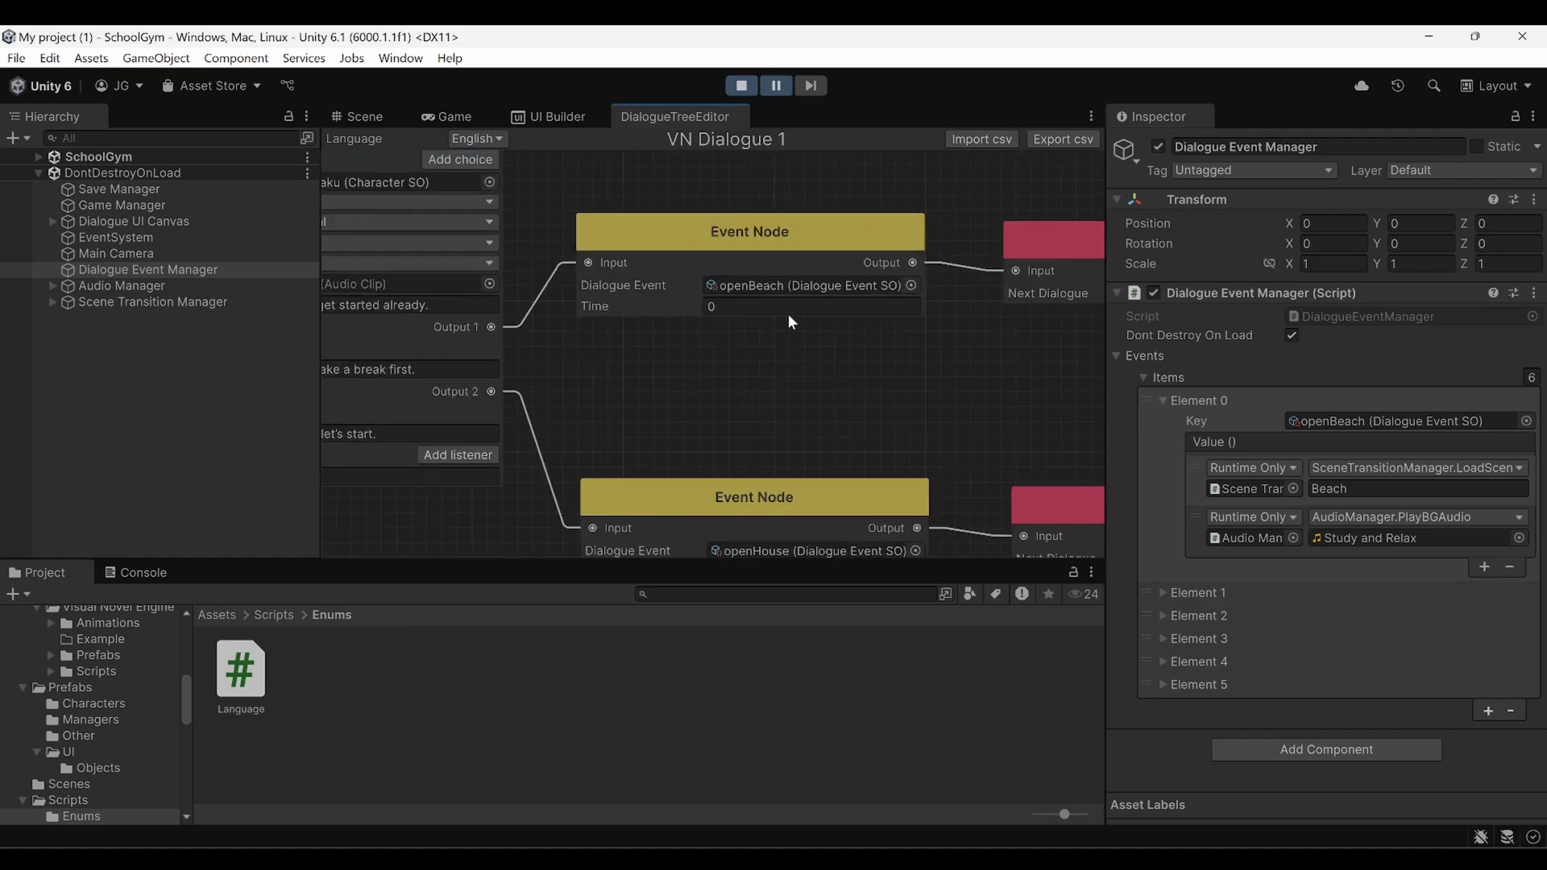
Ping the openBeach event asset and check its Beach scene load entry.
{"action": "left_click", "coordinate": [747, 287]}
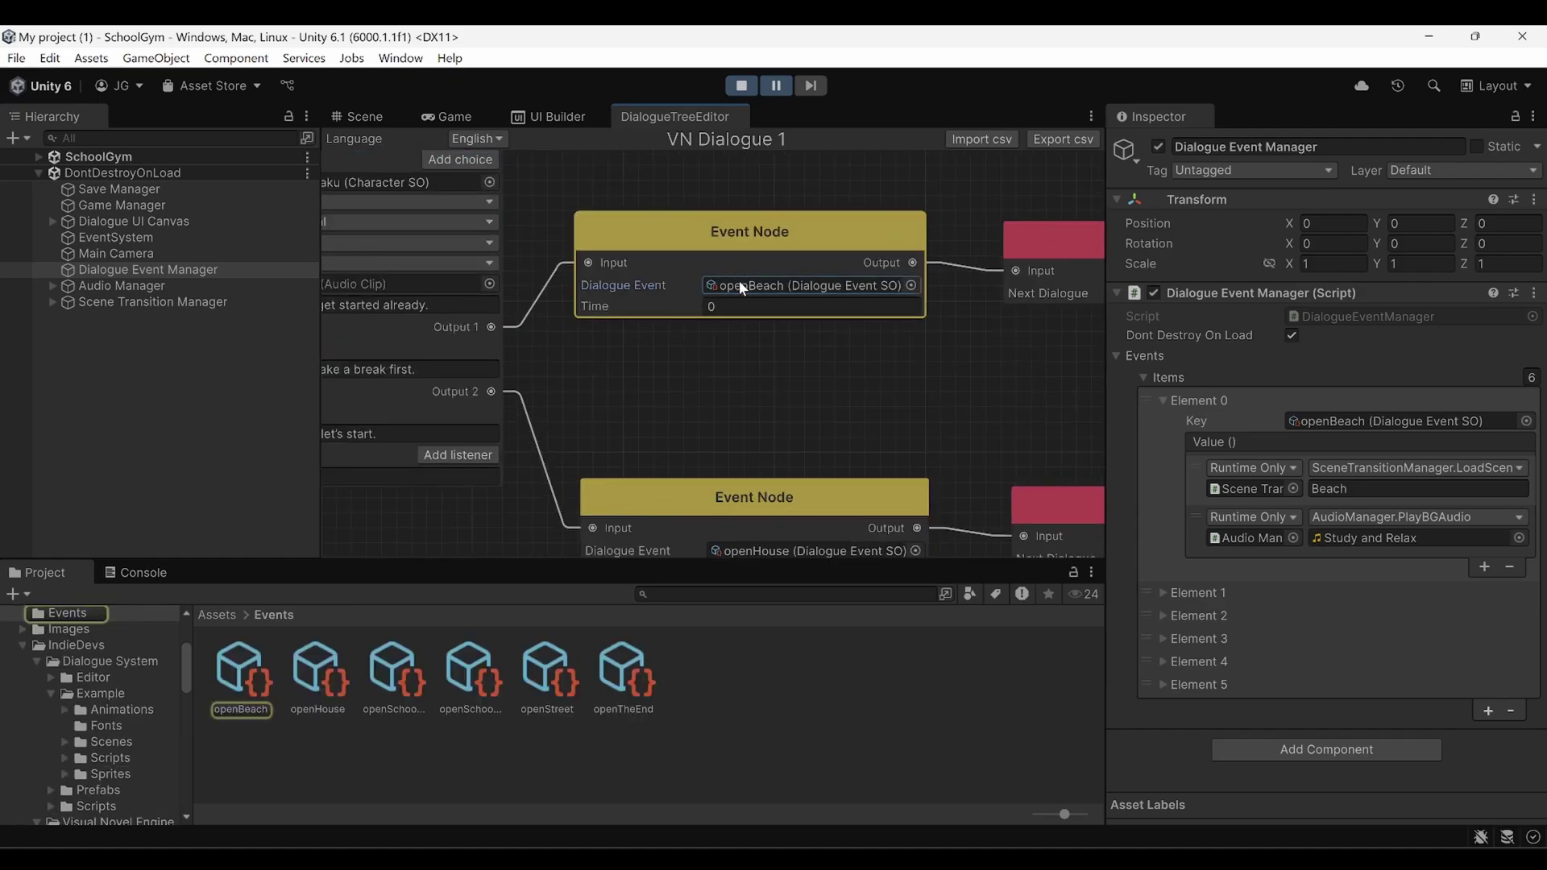
{"action": "left_click", "coordinate": [1311, 419]}
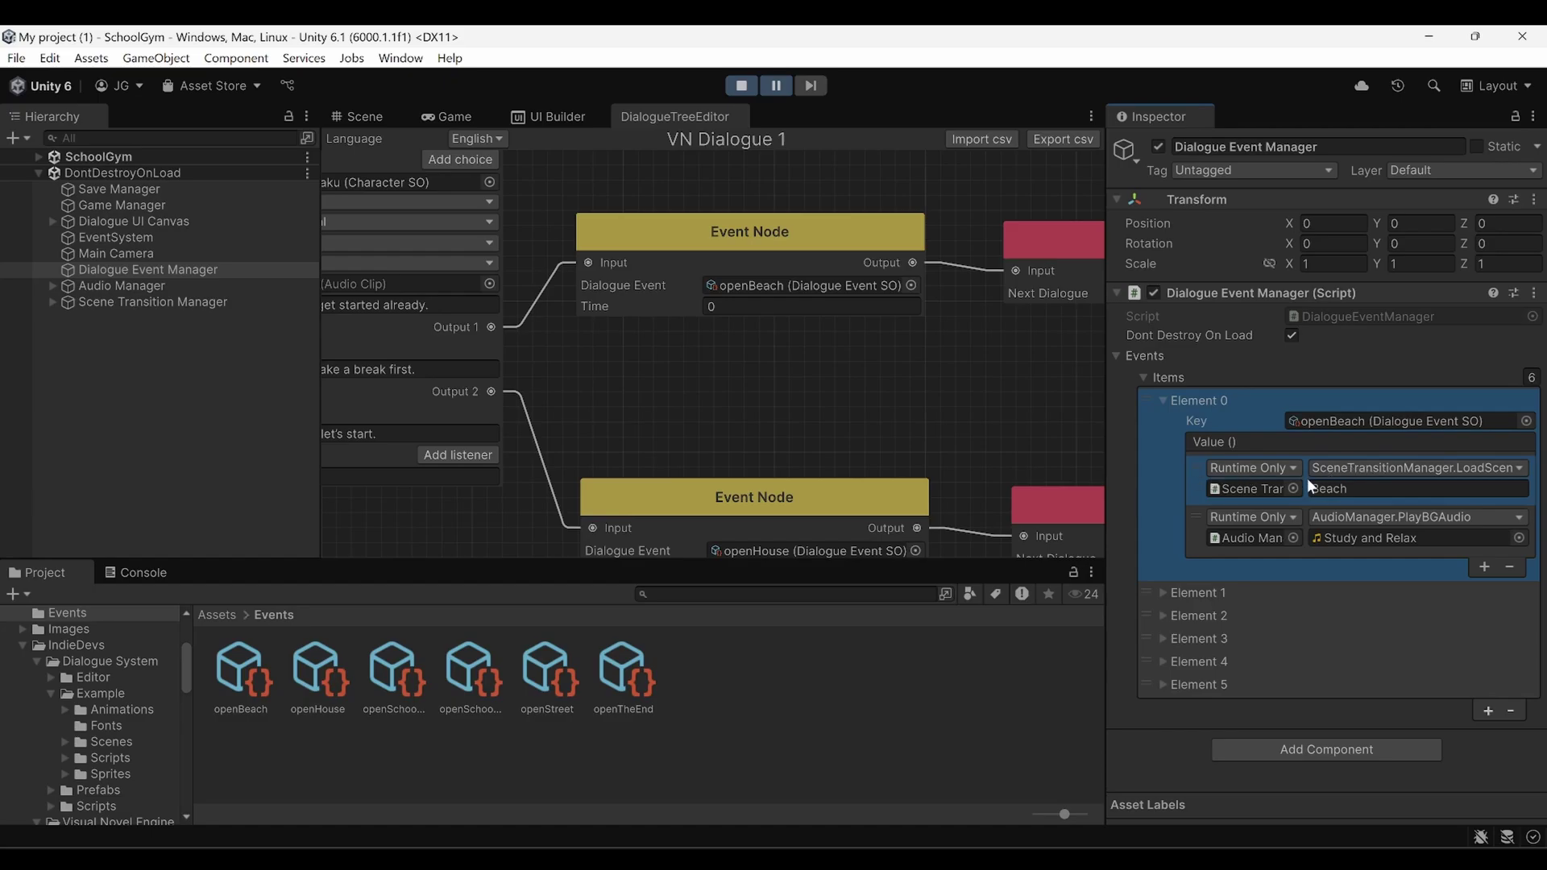
{"action": "left_click", "coordinate": [1372, 489]}
{"action": "left_click", "coordinate": [1148, 465]}
Select the openHouse Event Node and check Element 1's House scene name.
{"action": "middle_click_drag", "start_coordinate": [886, 444], "coordinate": [790, 336]}
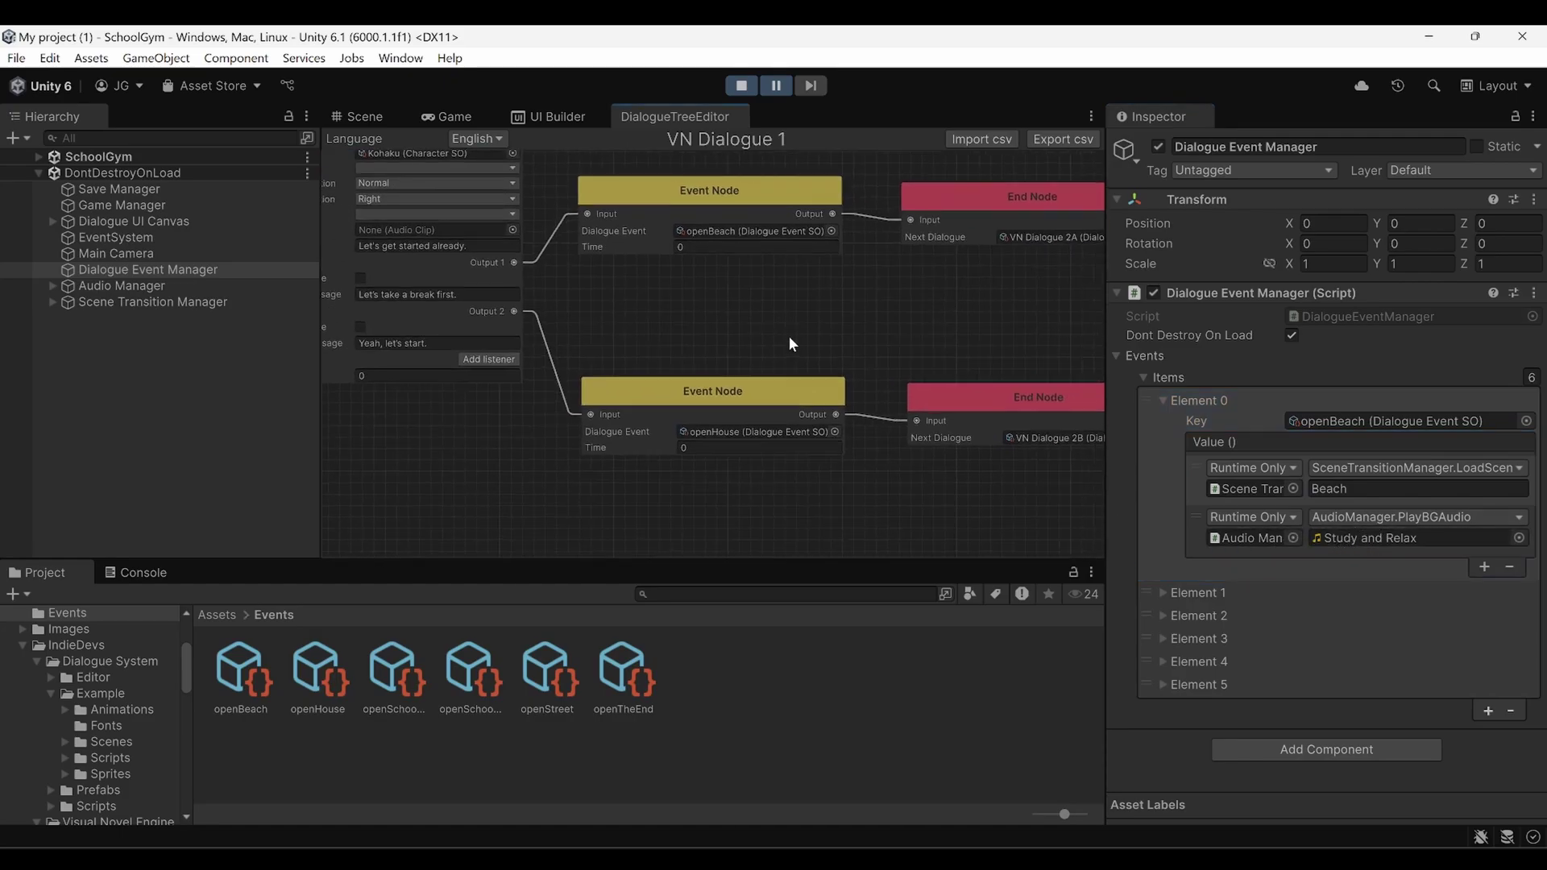
{"action": "left_click", "coordinate": [754, 419]}
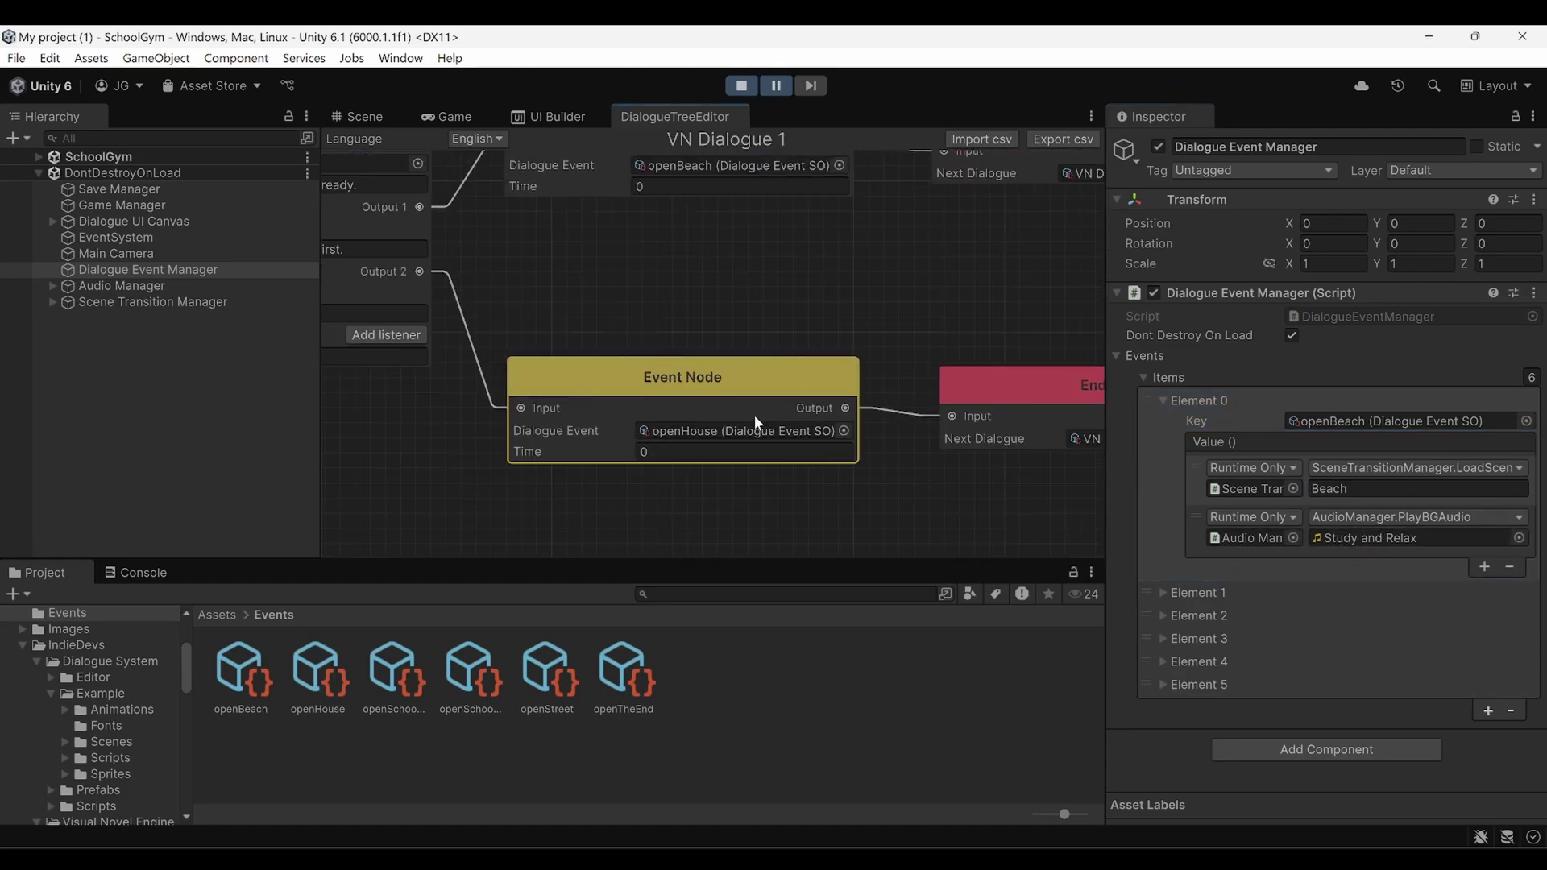
{"action": "left_click", "coordinate": [1163, 592]}
{"action": "scroll", "coordinate": [1381, 525], "scroll_direction": "down", "scroll_amount": 3}
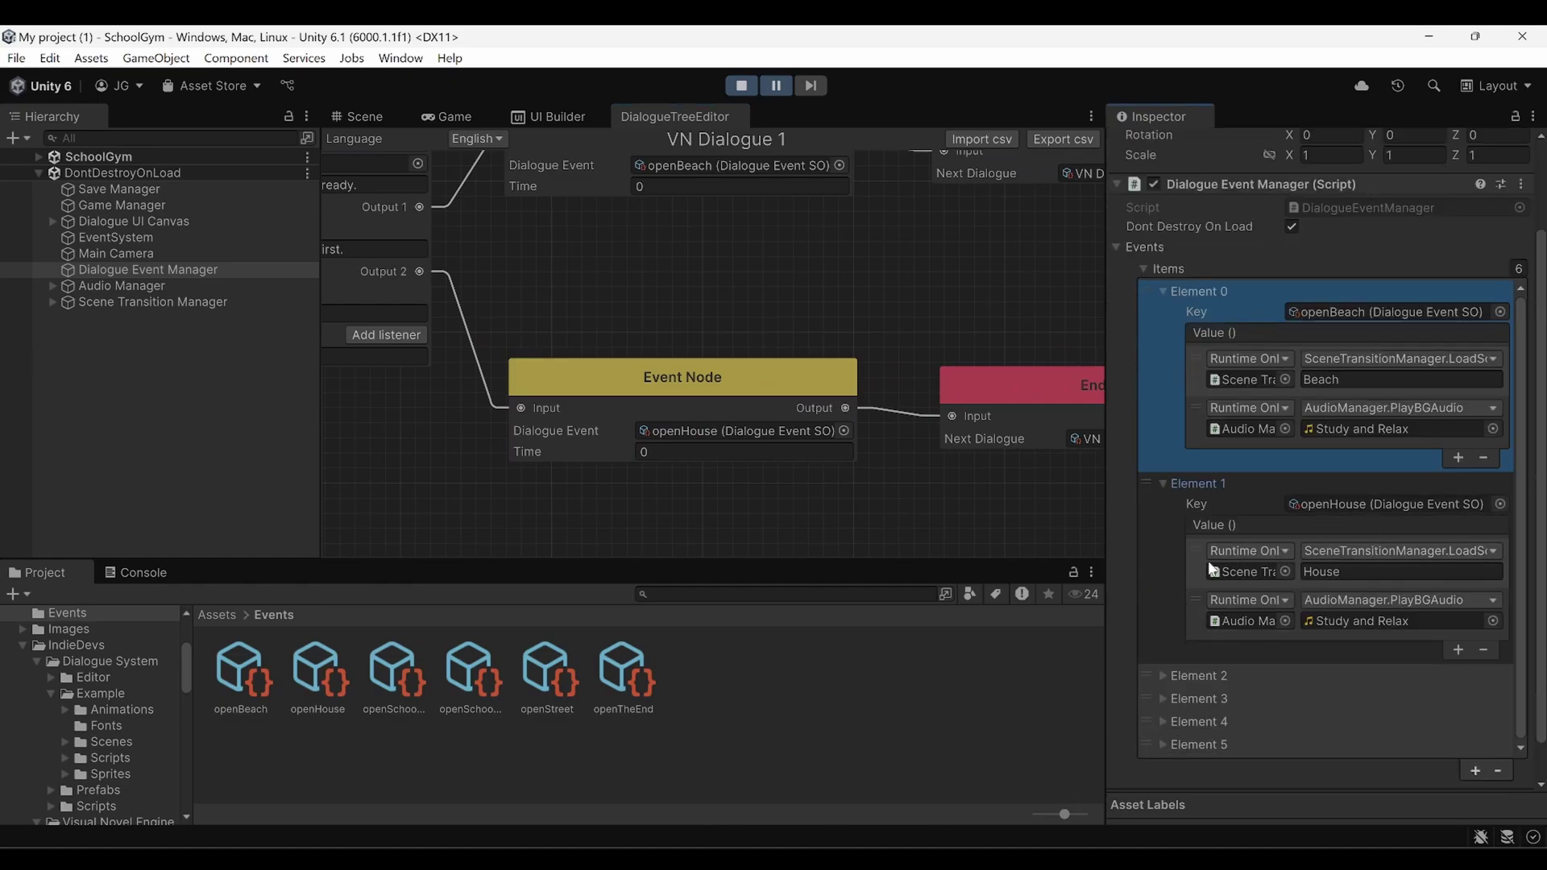
{"action": "left_click", "coordinate": [1310, 571]}
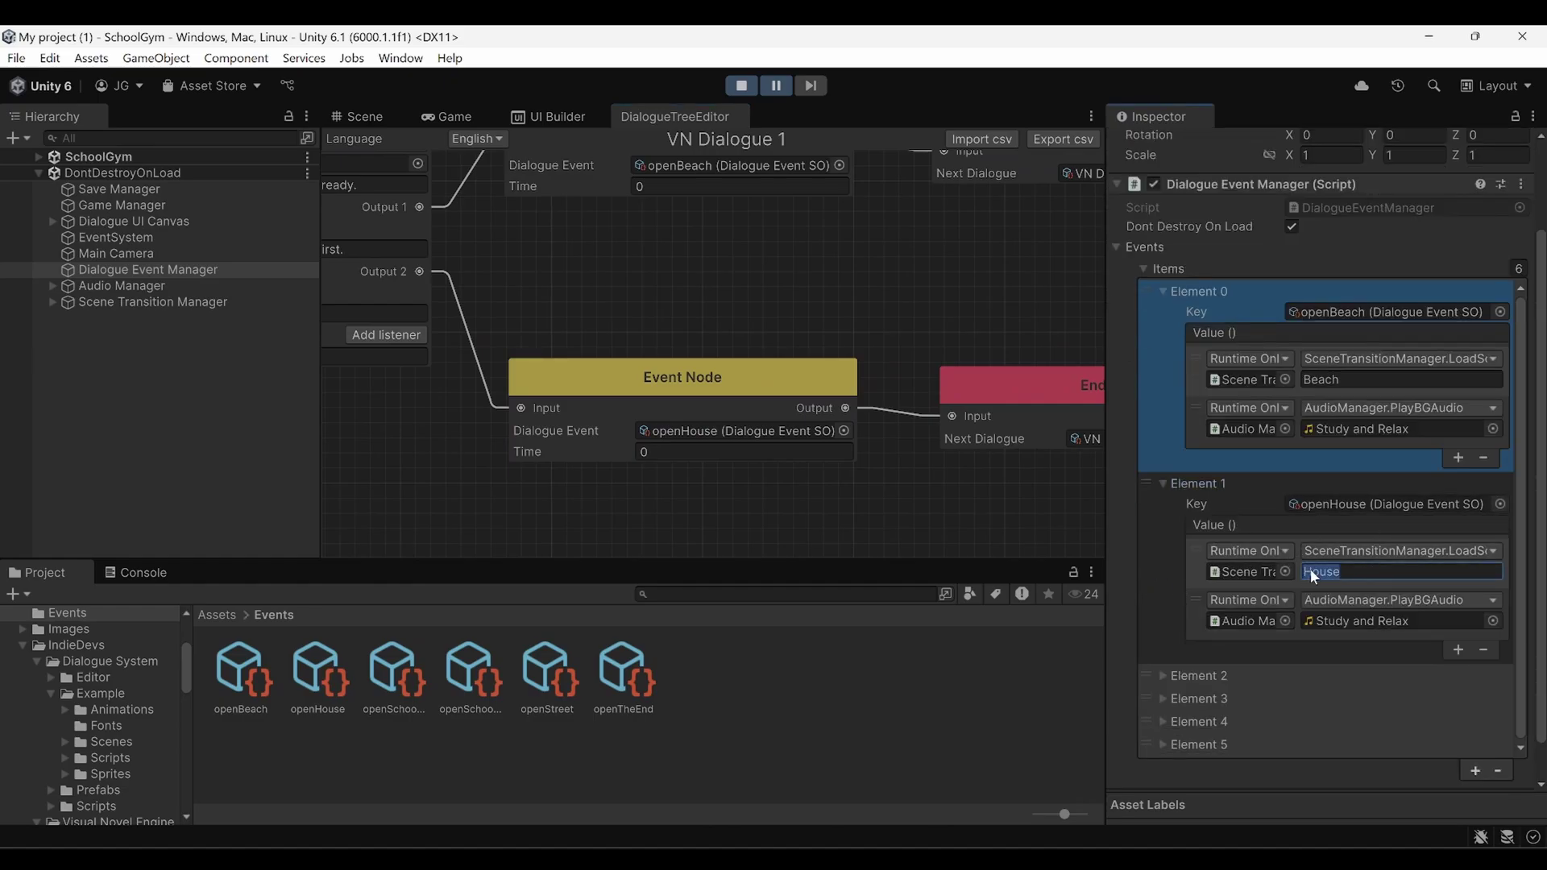
{"action": "left_click", "coordinate": [1162, 482]}
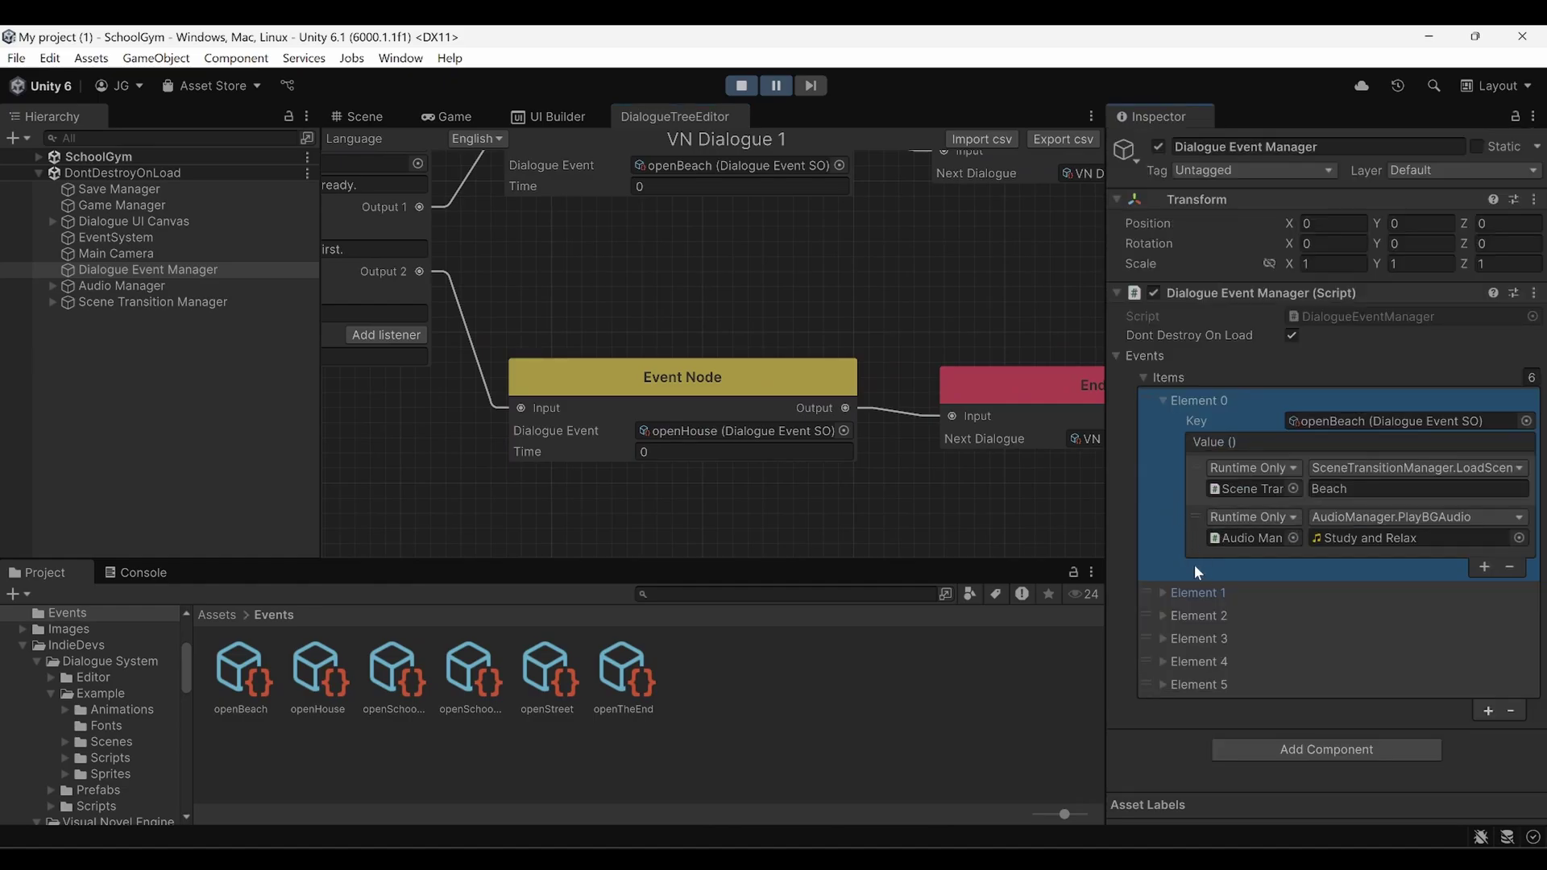
Pan the graph back to the Start Node and Dialogue Nodes.
{"action": "scroll", "coordinate": [668, 359], "scroll_direction": "down", "scroll_amount": 5}
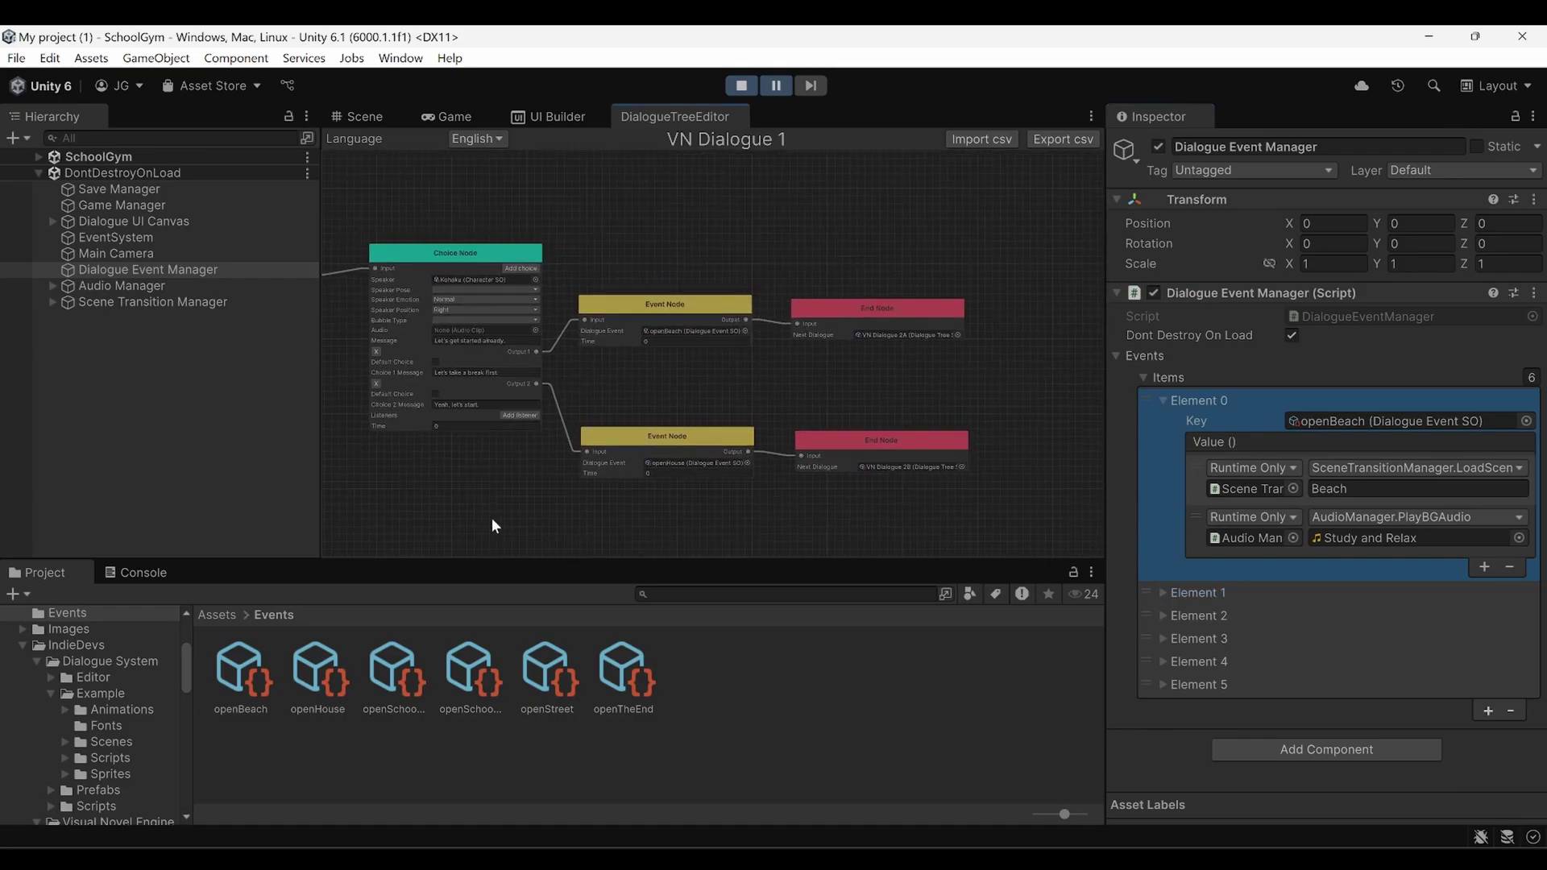
{"action": "scroll", "coordinate": [770, 363], "scroll_direction": "up", "scroll_amount": 5}
{"action": "scroll", "coordinate": [500, 409], "scroll_direction": "down", "scroll_amount": 4}
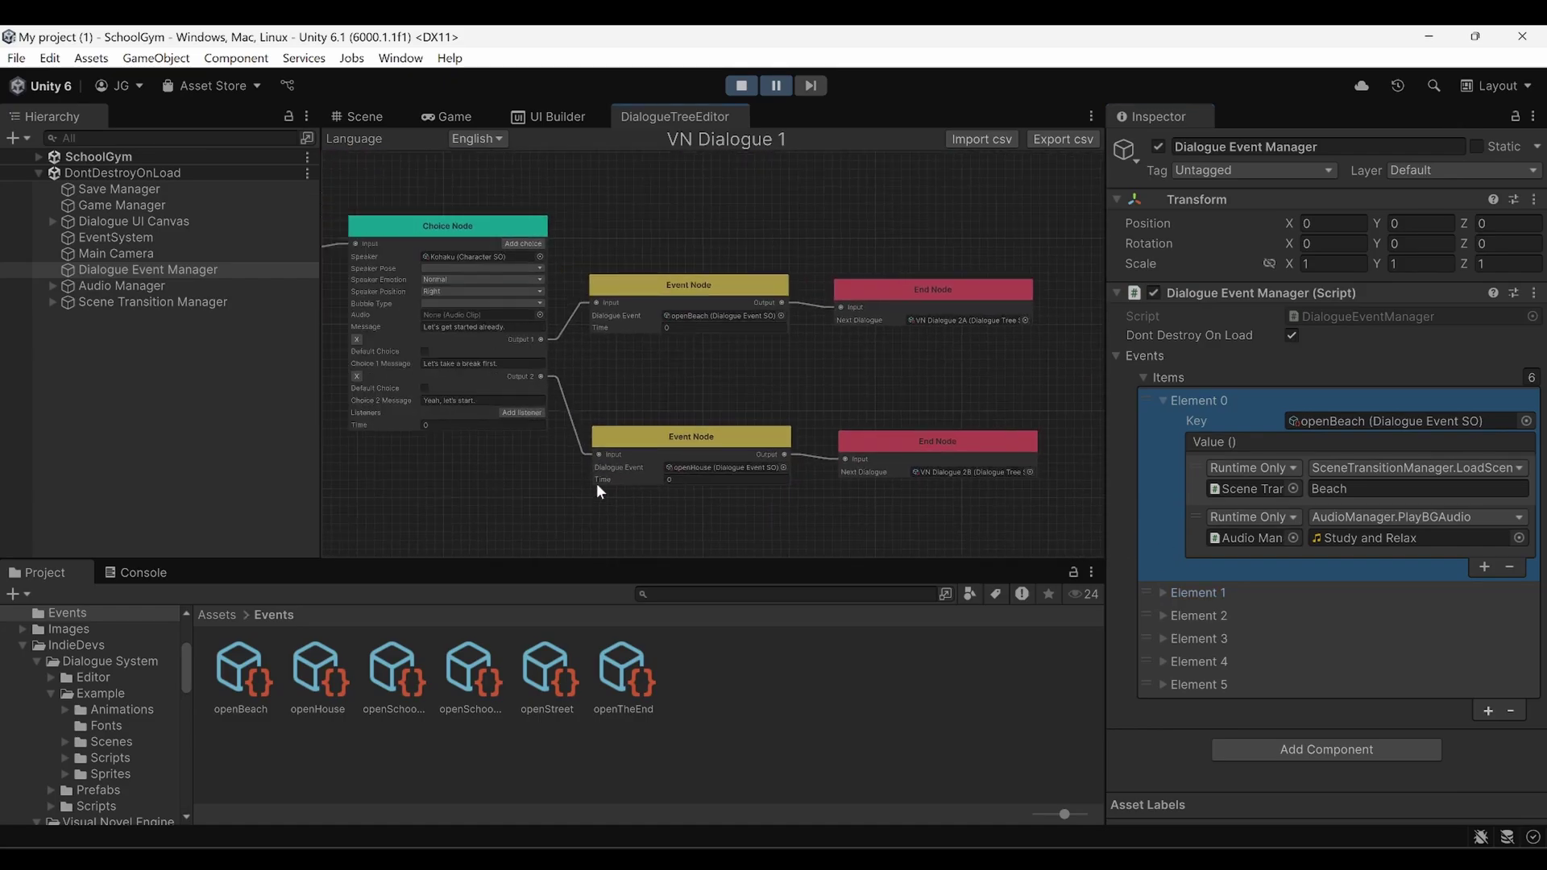
{"action": "middle_click_drag", "start_coordinate": [638, 490], "coordinate": [915, 519]}
{"action": "scroll", "coordinate": [477, 316], "scroll_direction": "up", "scroll_amount": 3}
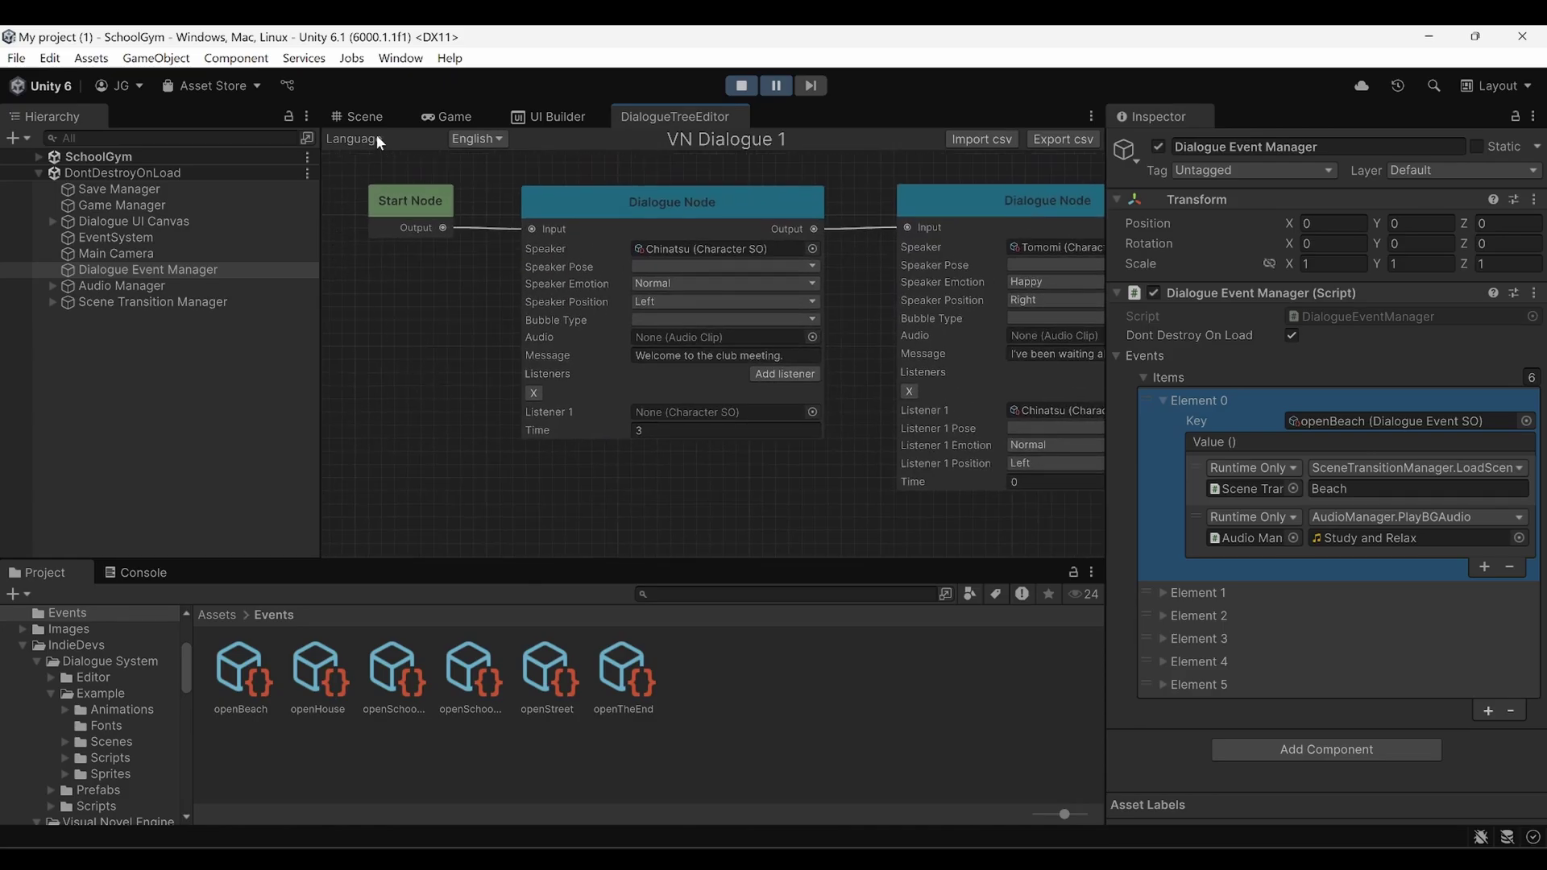
Unpause the game in the Game view and advance to Kohaku's line.
{"action": "left_click", "coordinate": [417, 116]}
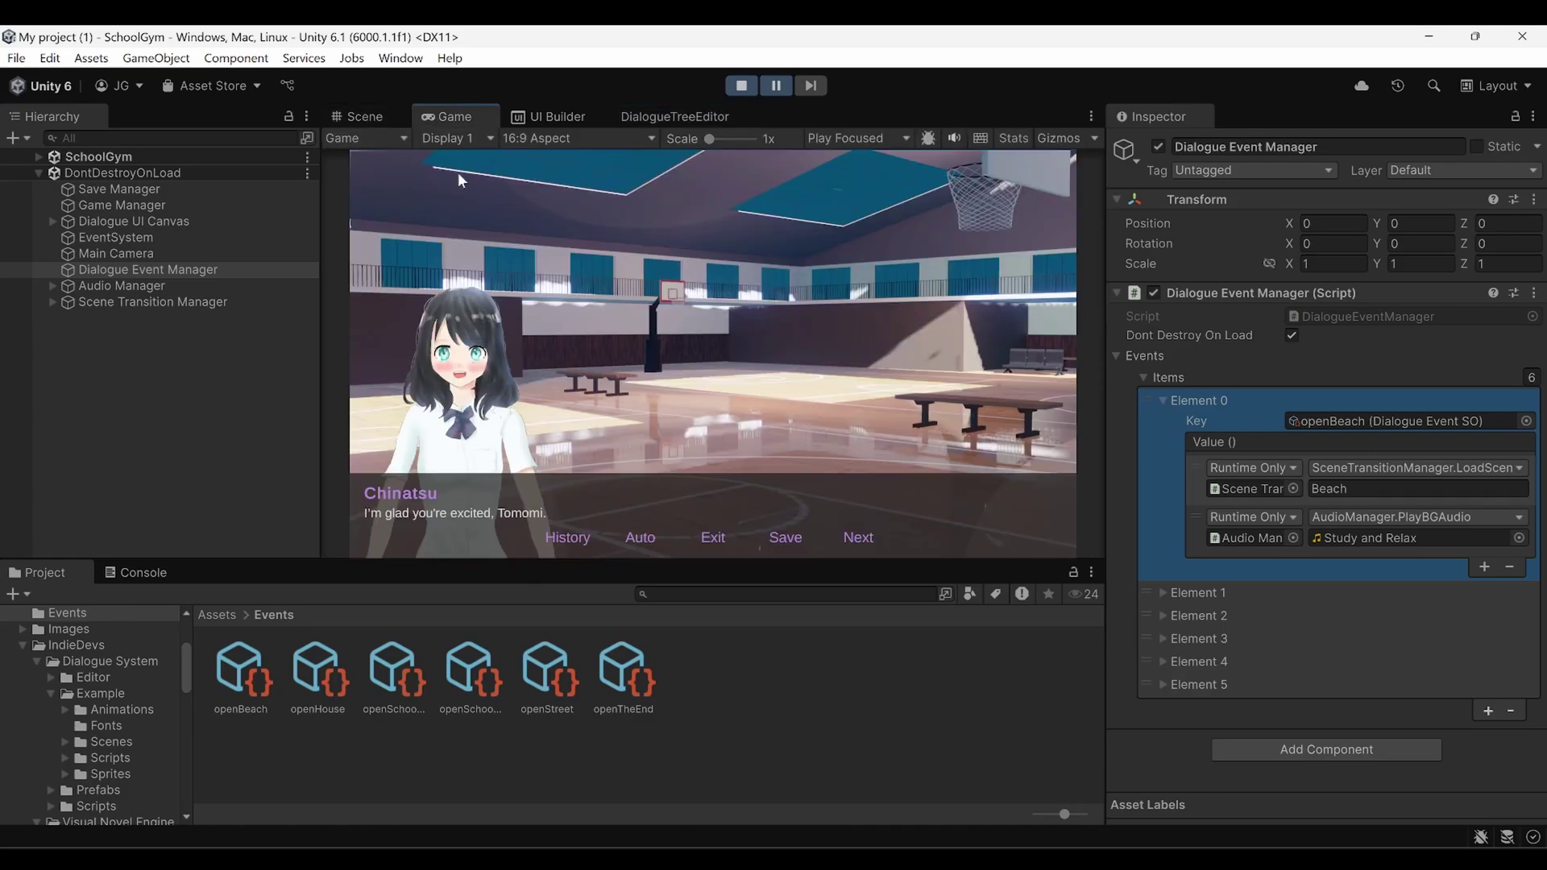
{"action": "left_click", "coordinate": [903, 704]}
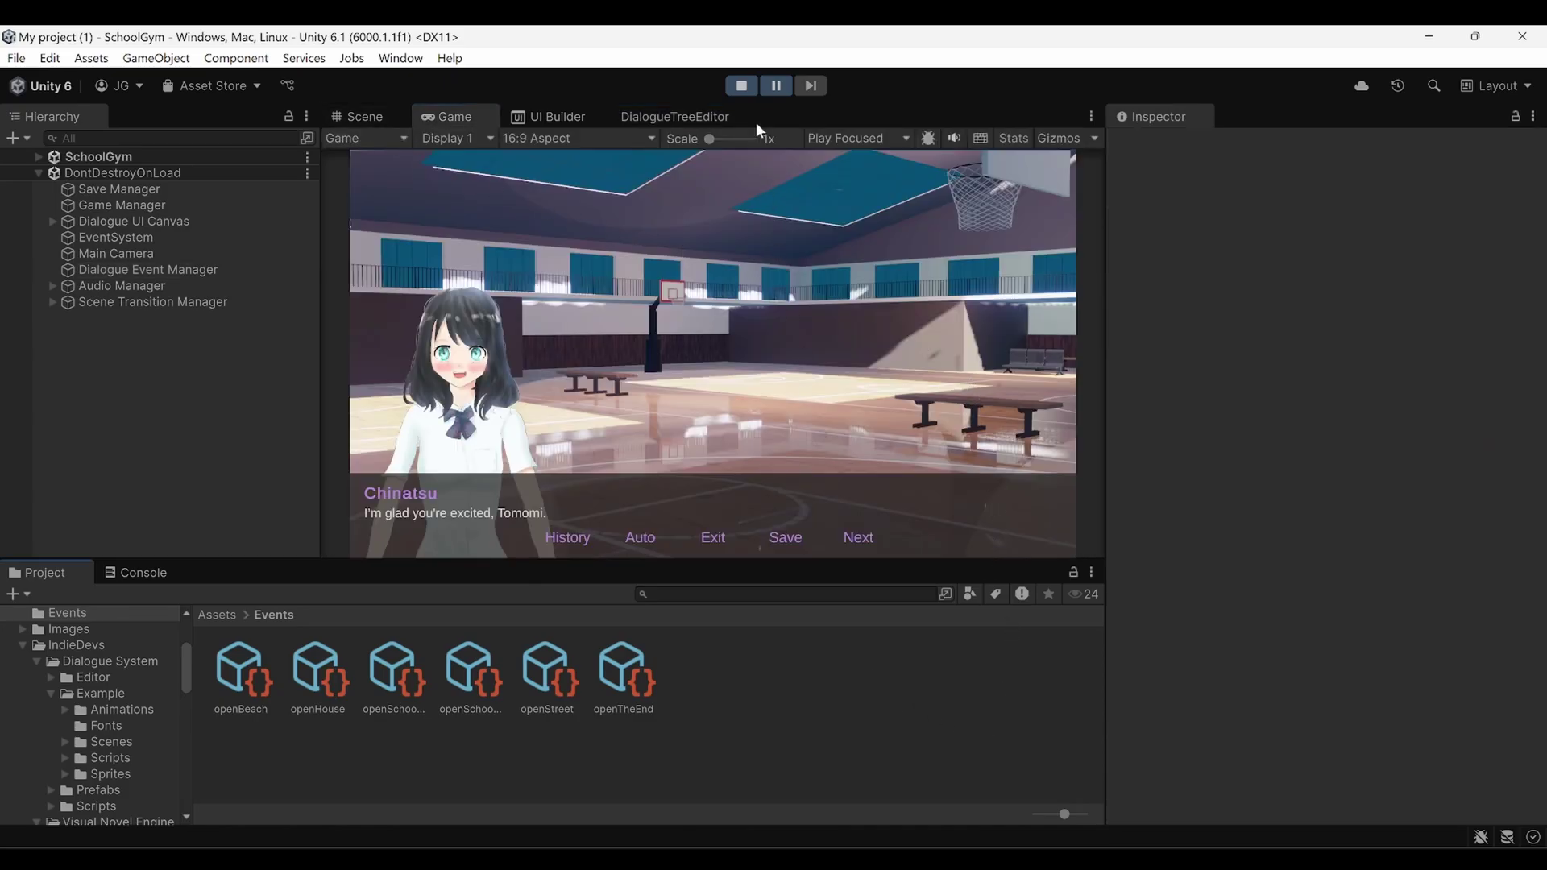
{"action": "left_click", "coordinate": [772, 87]}
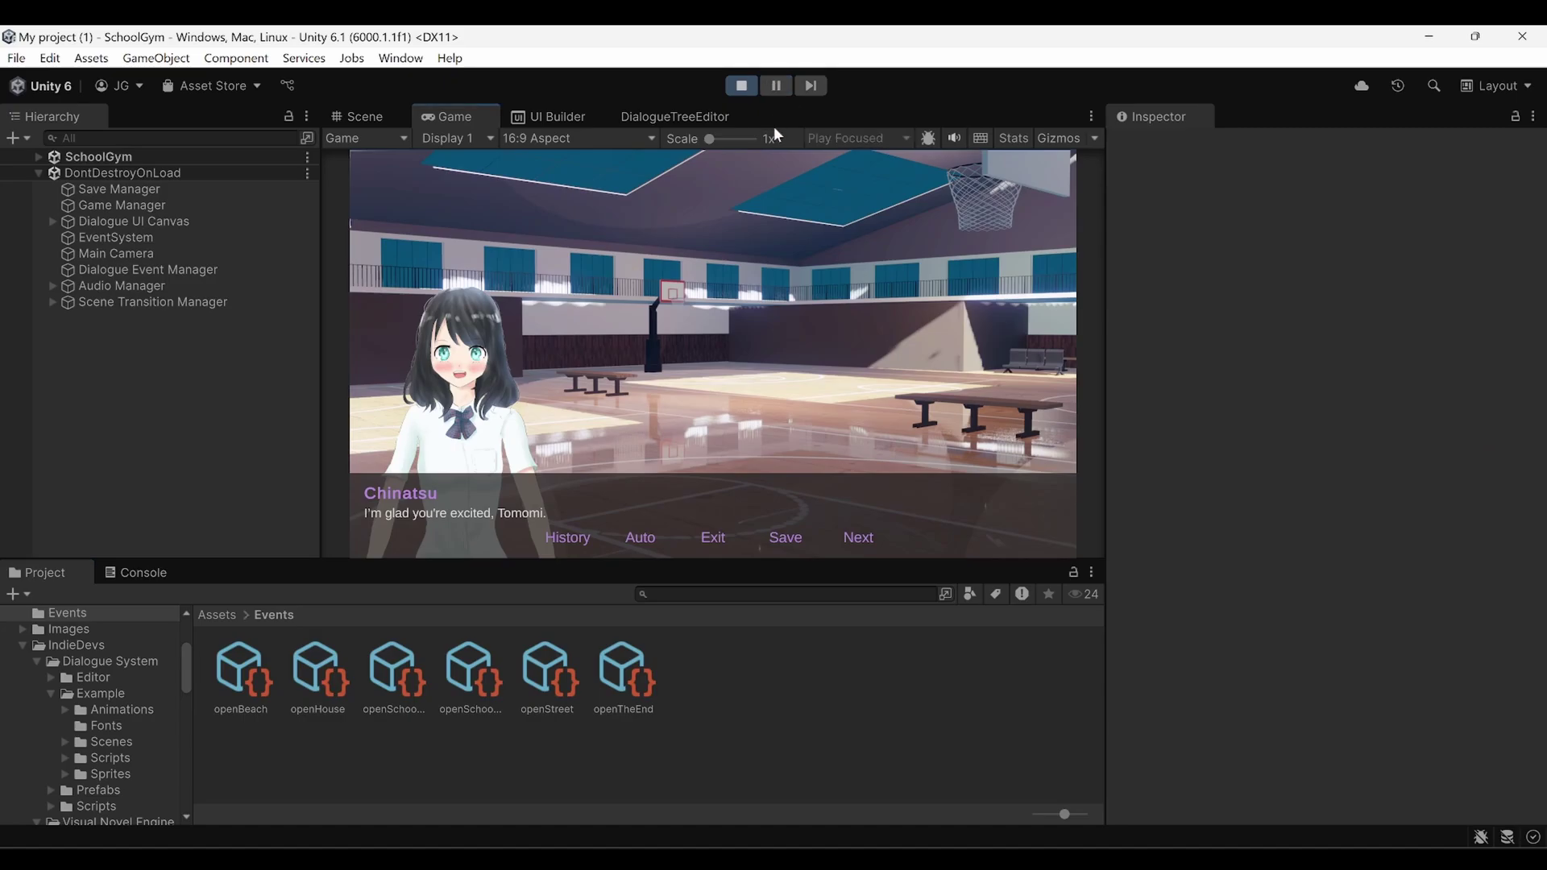
{"action": "left_click", "coordinate": [874, 536]}
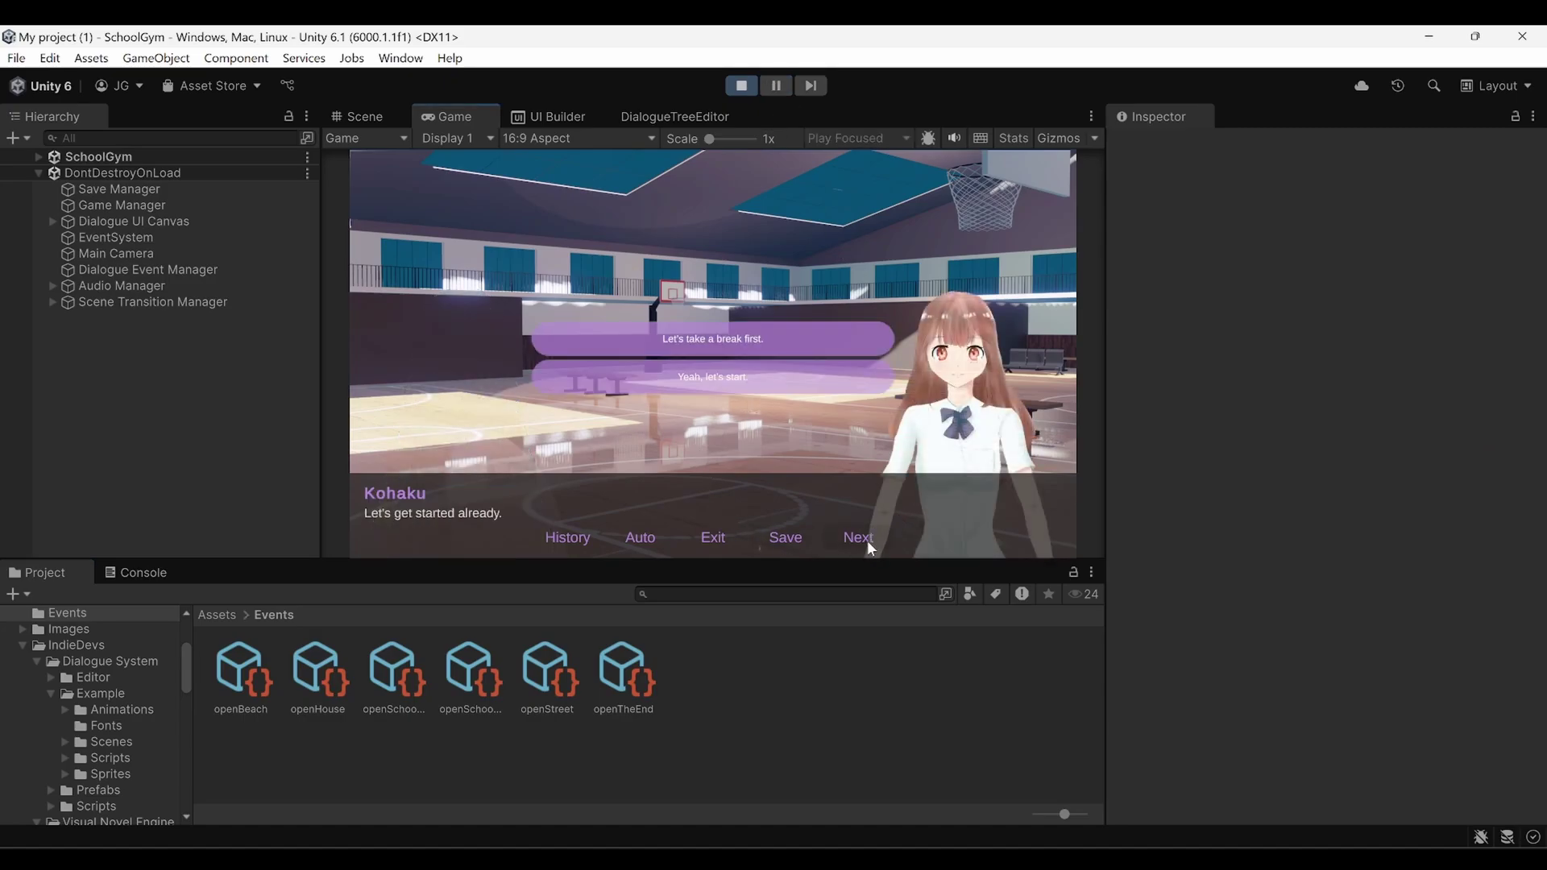
Choose 'Let's take a break first.' and advance three lines to Tomomi's Beach-scene line.
{"action": "left_click", "coordinate": [761, 336]}
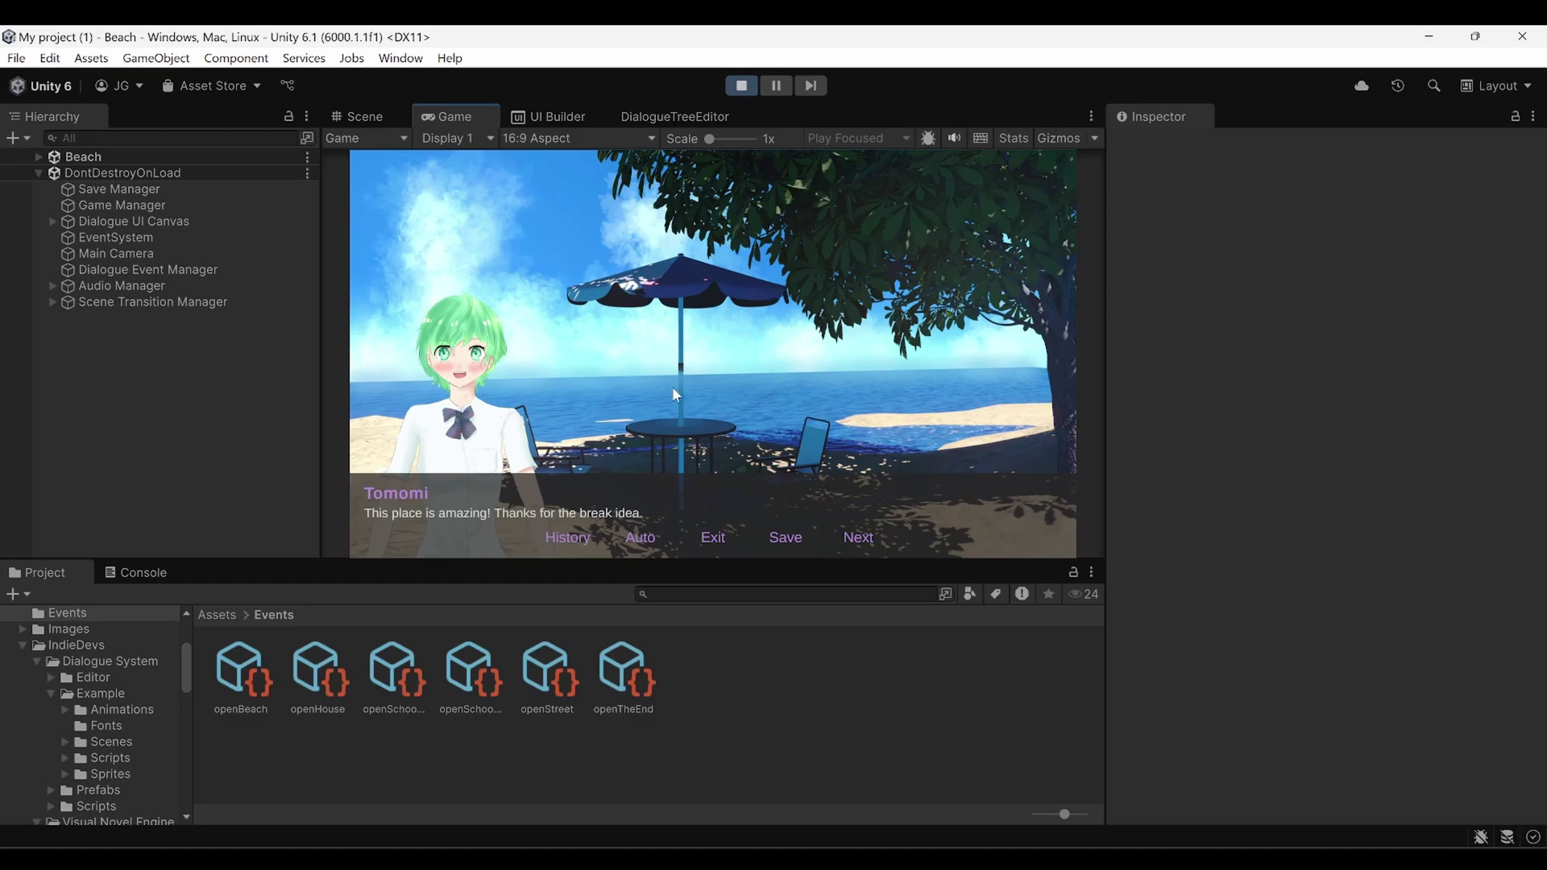
{"action": "left_click", "coordinate": [858, 538]}
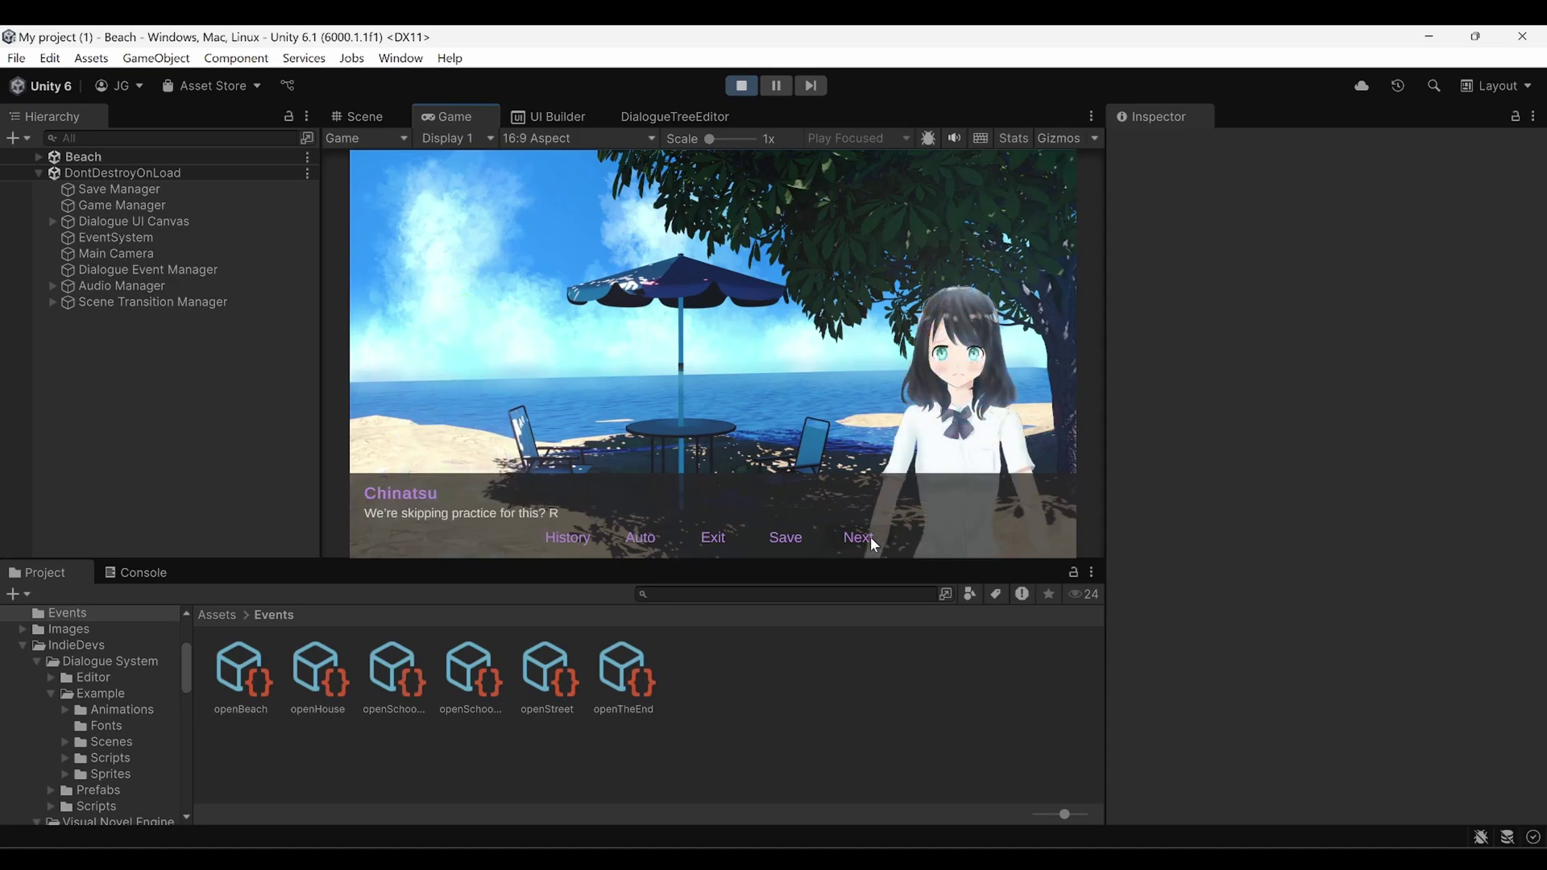
{"action": "left_click", "coordinate": [869, 536]}
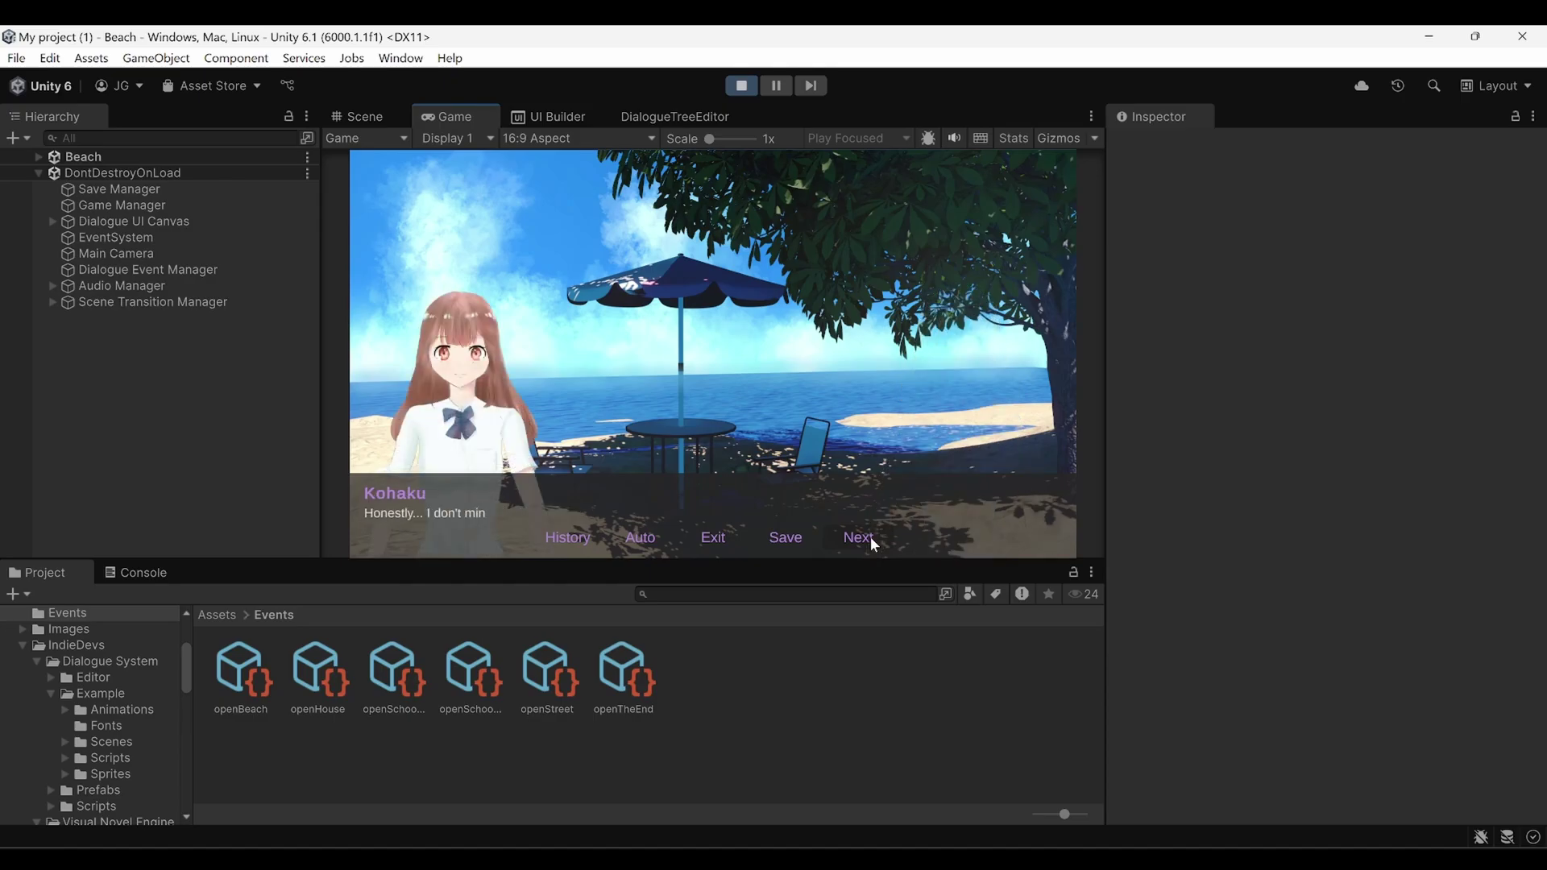
{"action": "left_click", "coordinate": [868, 538]}
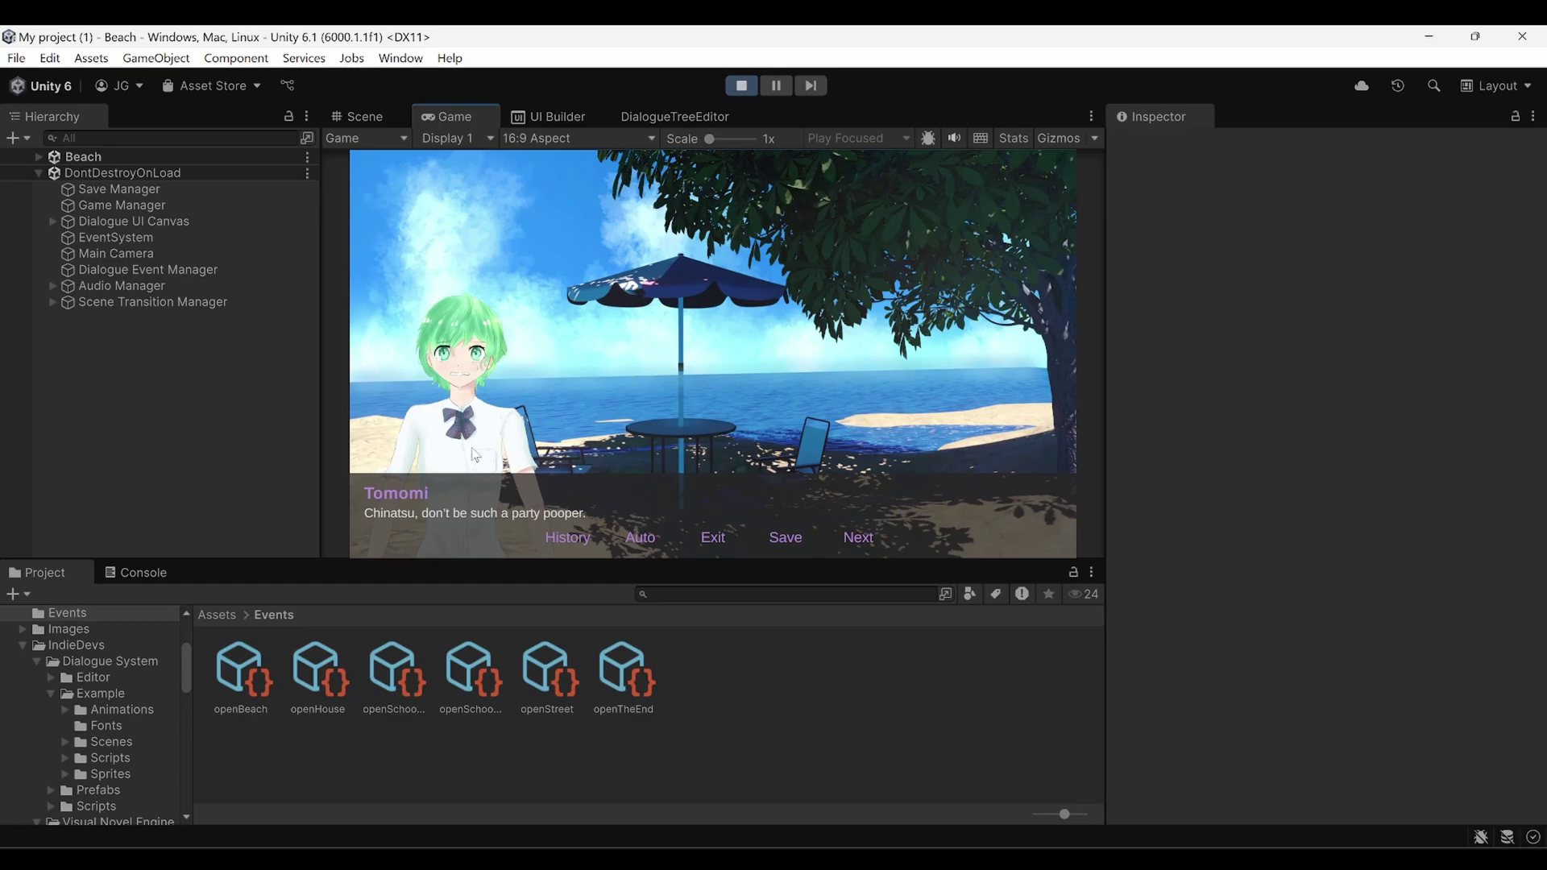
{"action": "left_click", "coordinate": [216, 615]}
Open the Dialogues folder and view VN Dialogue 2B's Choice Node in the graph.
{"action": "double_click", "coordinate": [381, 691]}
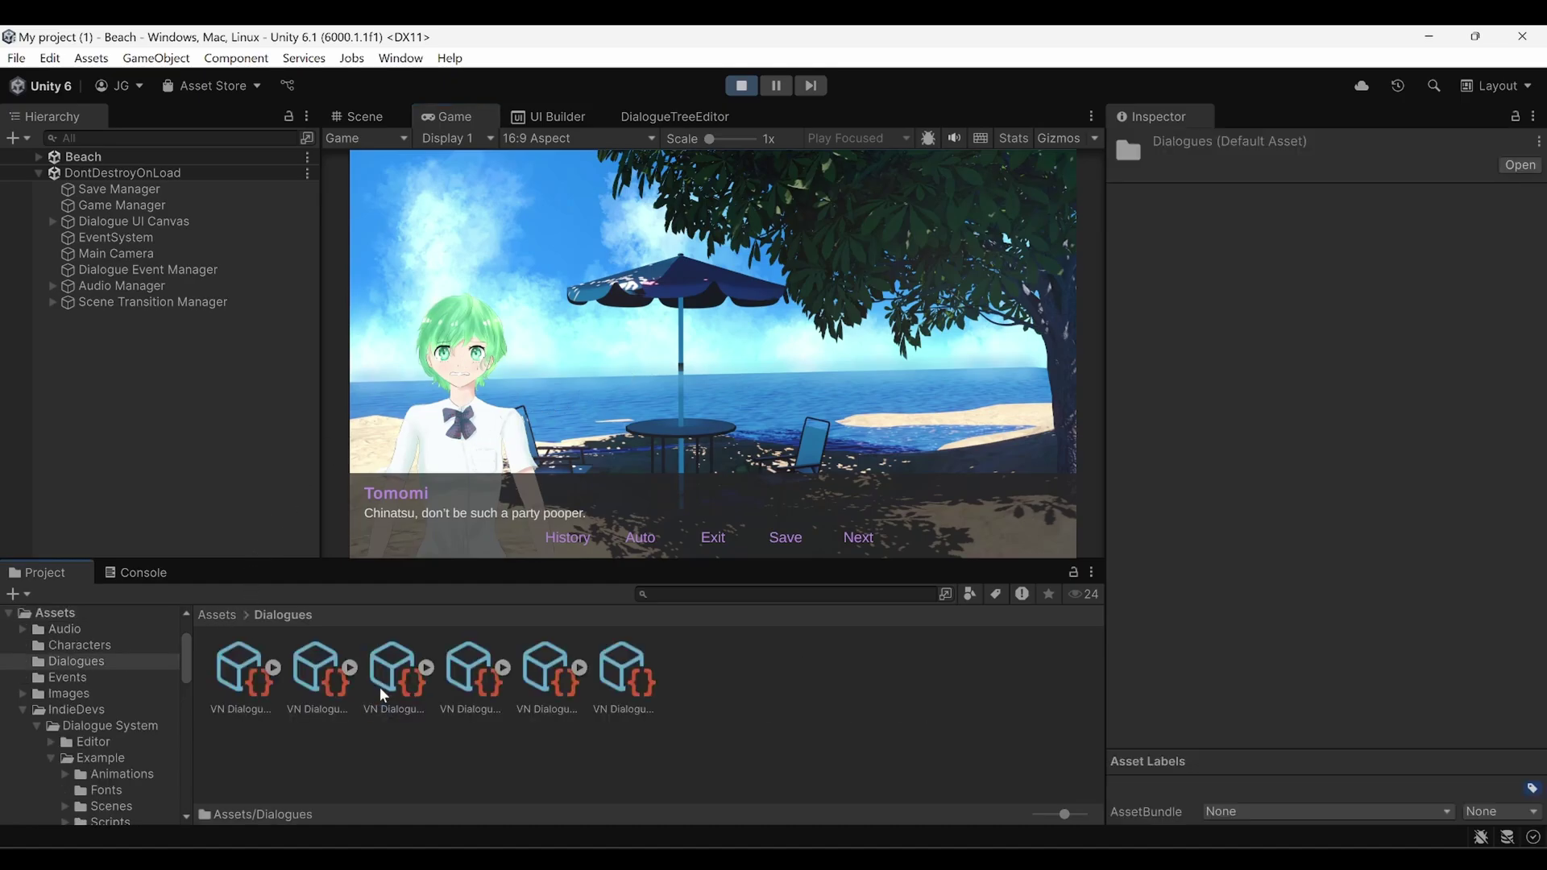
{"action": "double_click", "coordinate": [409, 683]}
{"action": "scroll", "coordinate": [714, 331], "scroll_direction": "down", "scroll_amount": 3}
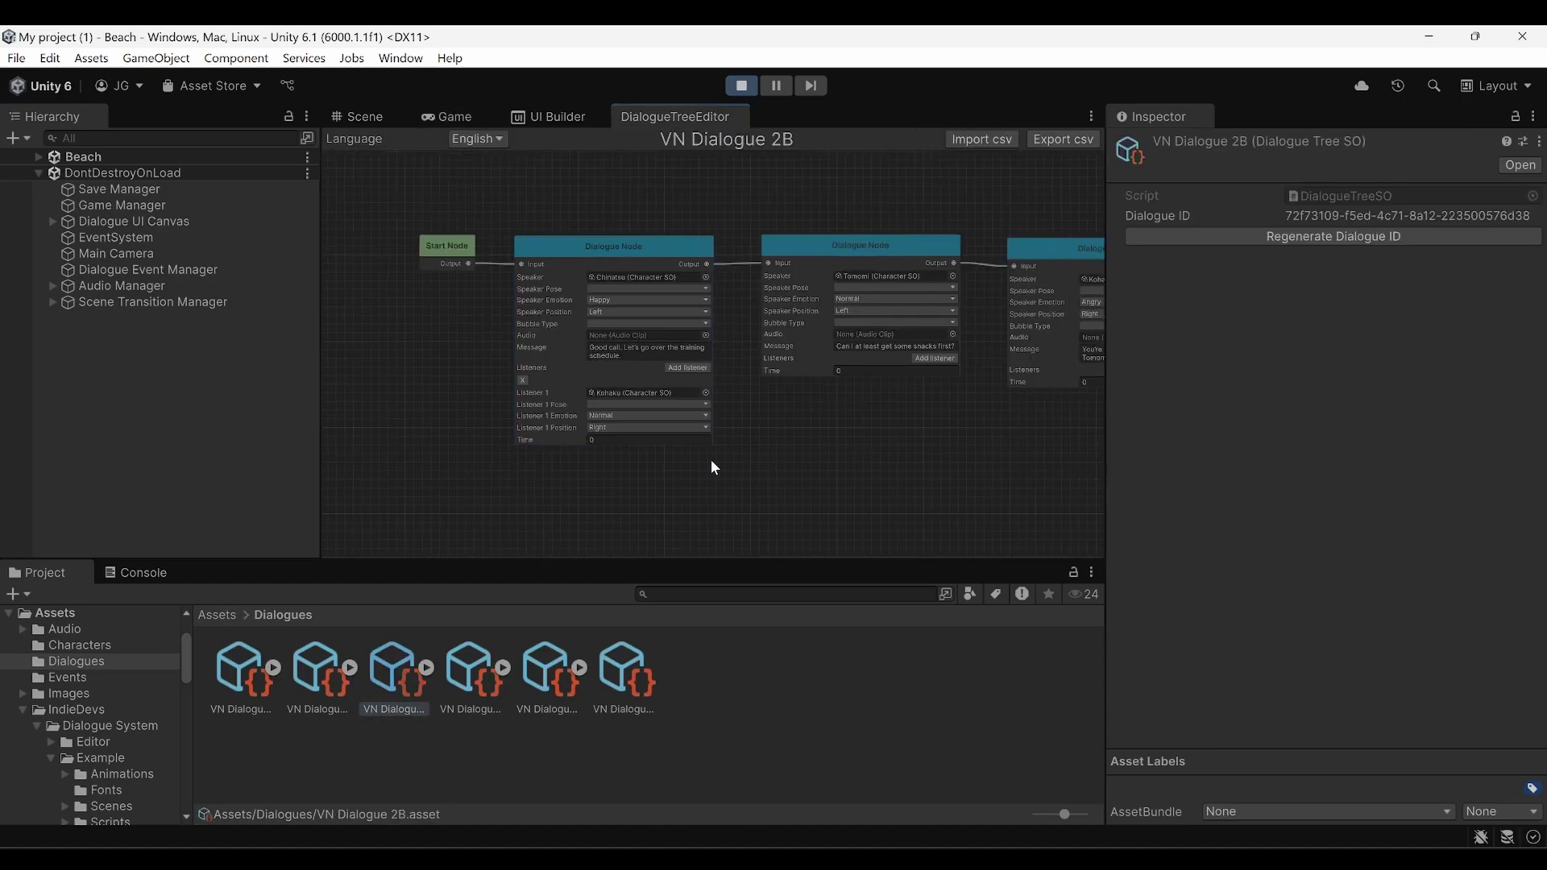
{"action": "middle_click_drag", "start_coordinate": [737, 495], "coordinate": [381, 491]}
{"action": "scroll", "coordinate": [912, 379], "scroll_direction": "up", "scroll_amount": 3}
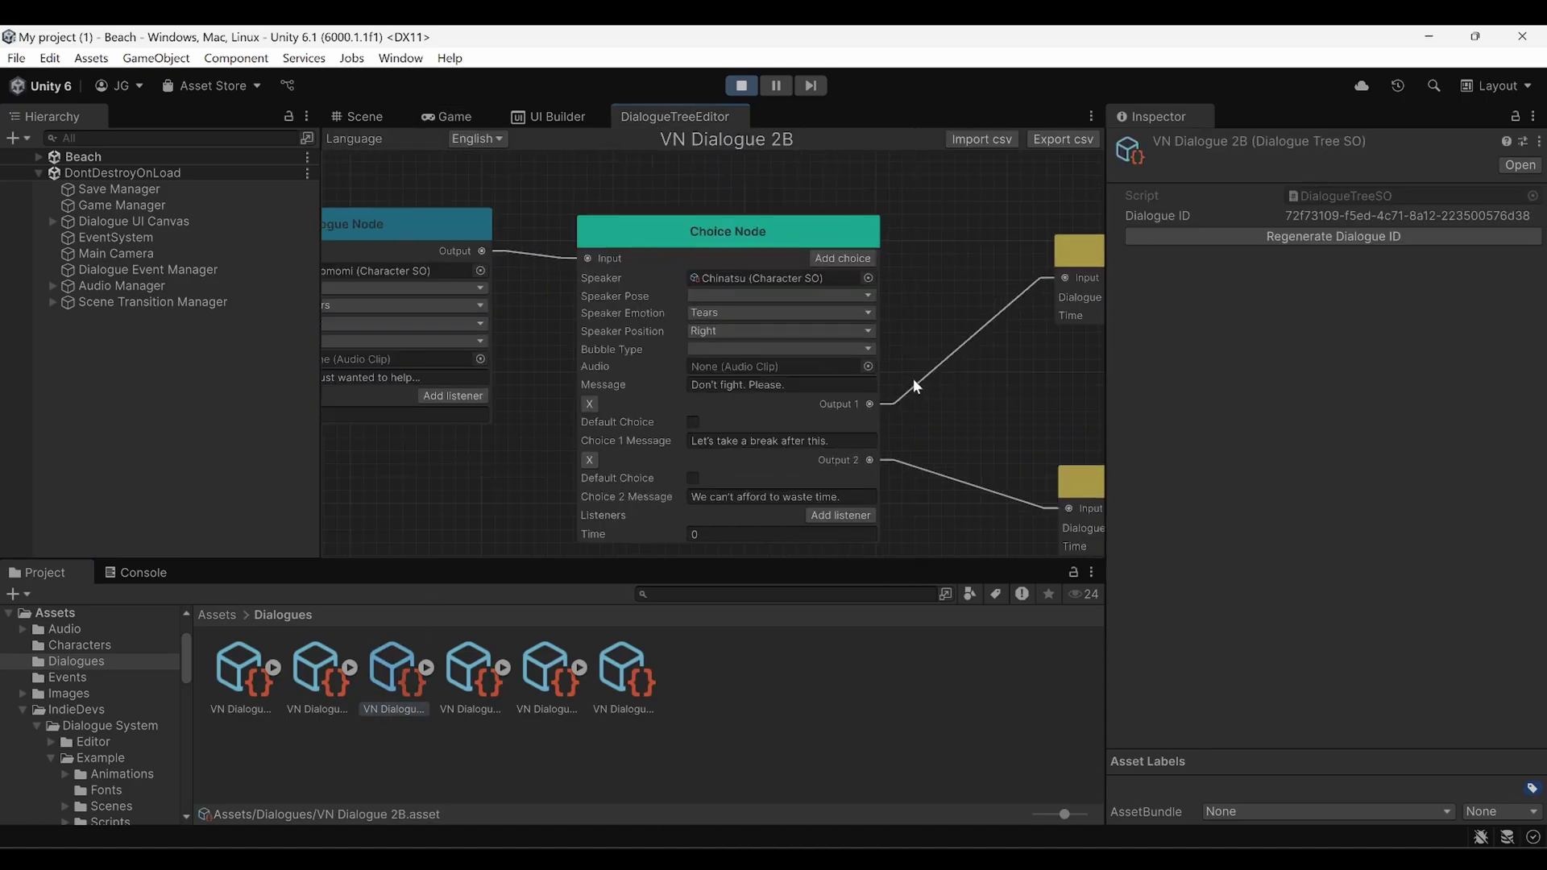
Load VN Dialogue 2A and inspect its Dialogue Node and Choice Node before returning to the game.
{"action": "double_click", "coordinate": [322, 673]}
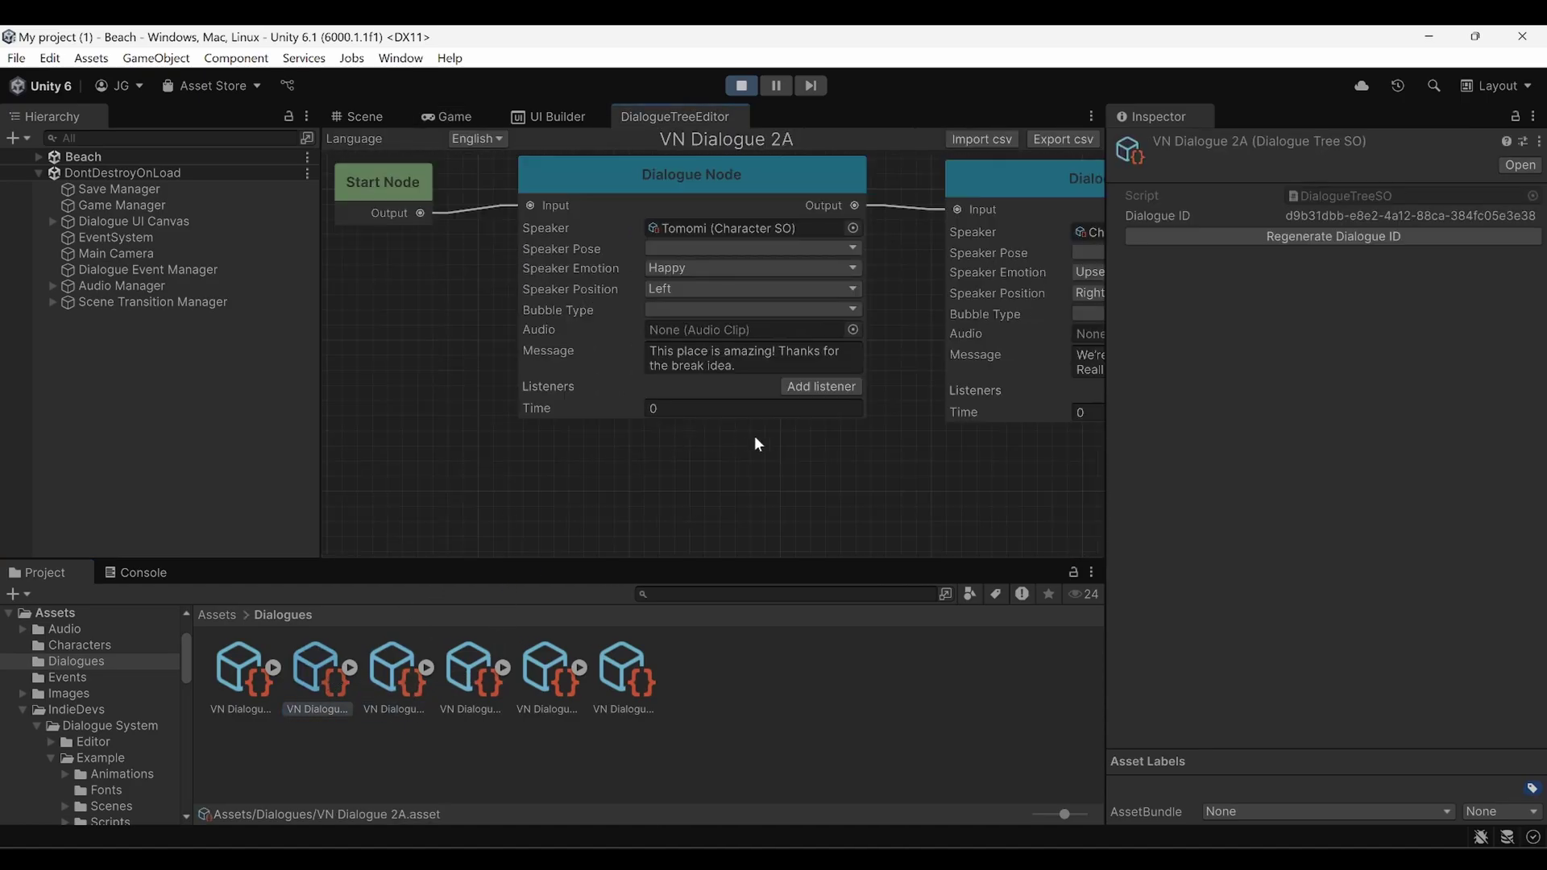
{"action": "scroll", "coordinate": [703, 481], "scroll_direction": "right", "scroll_amount": 10}
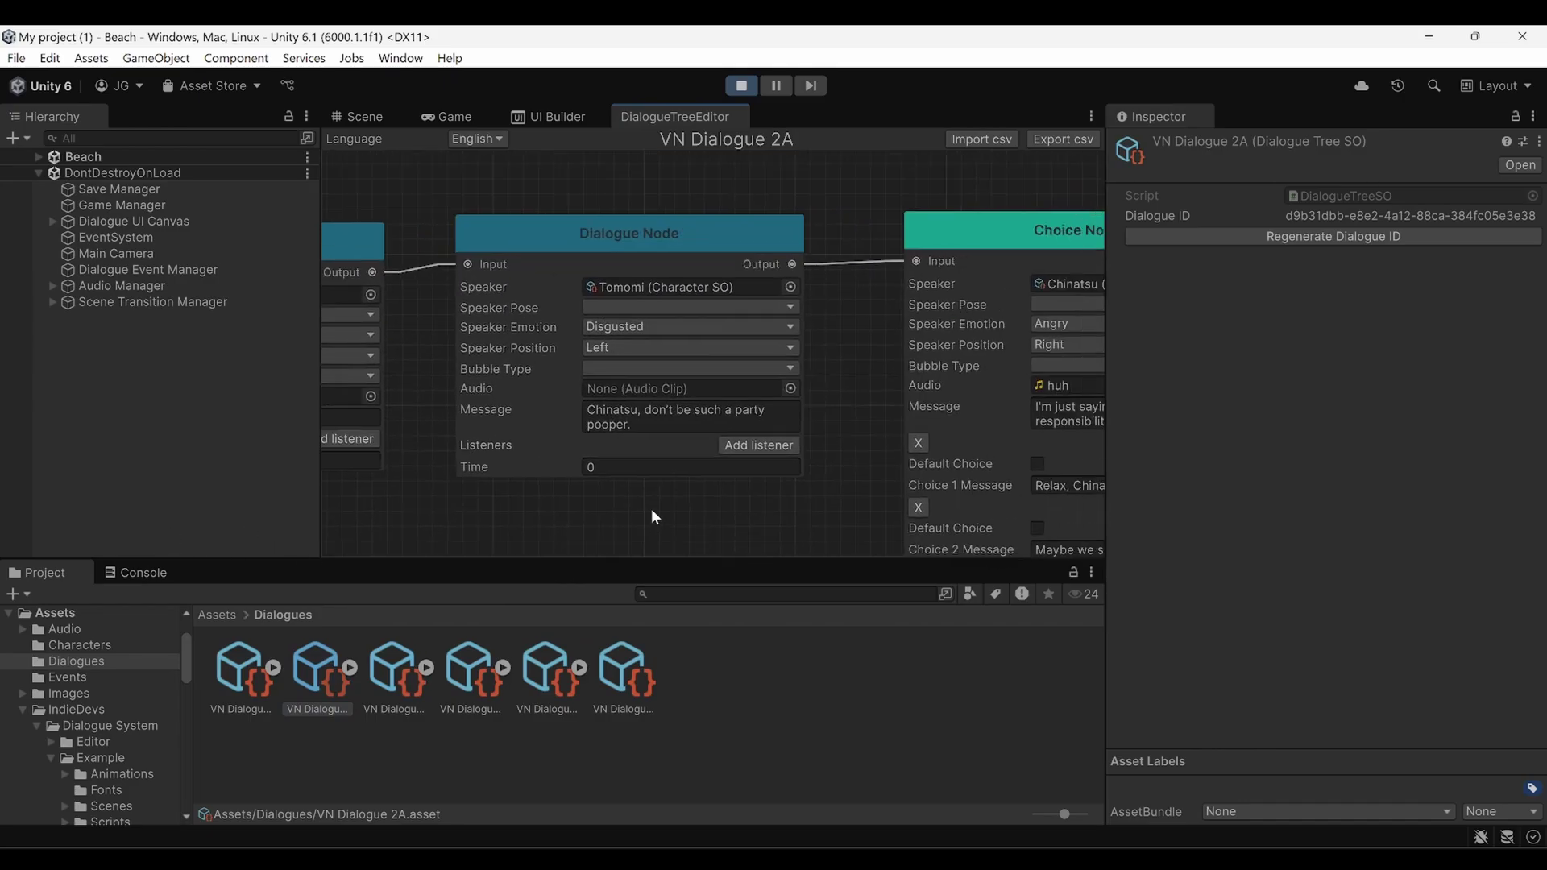
{"action": "left_click", "coordinate": [448, 119]}
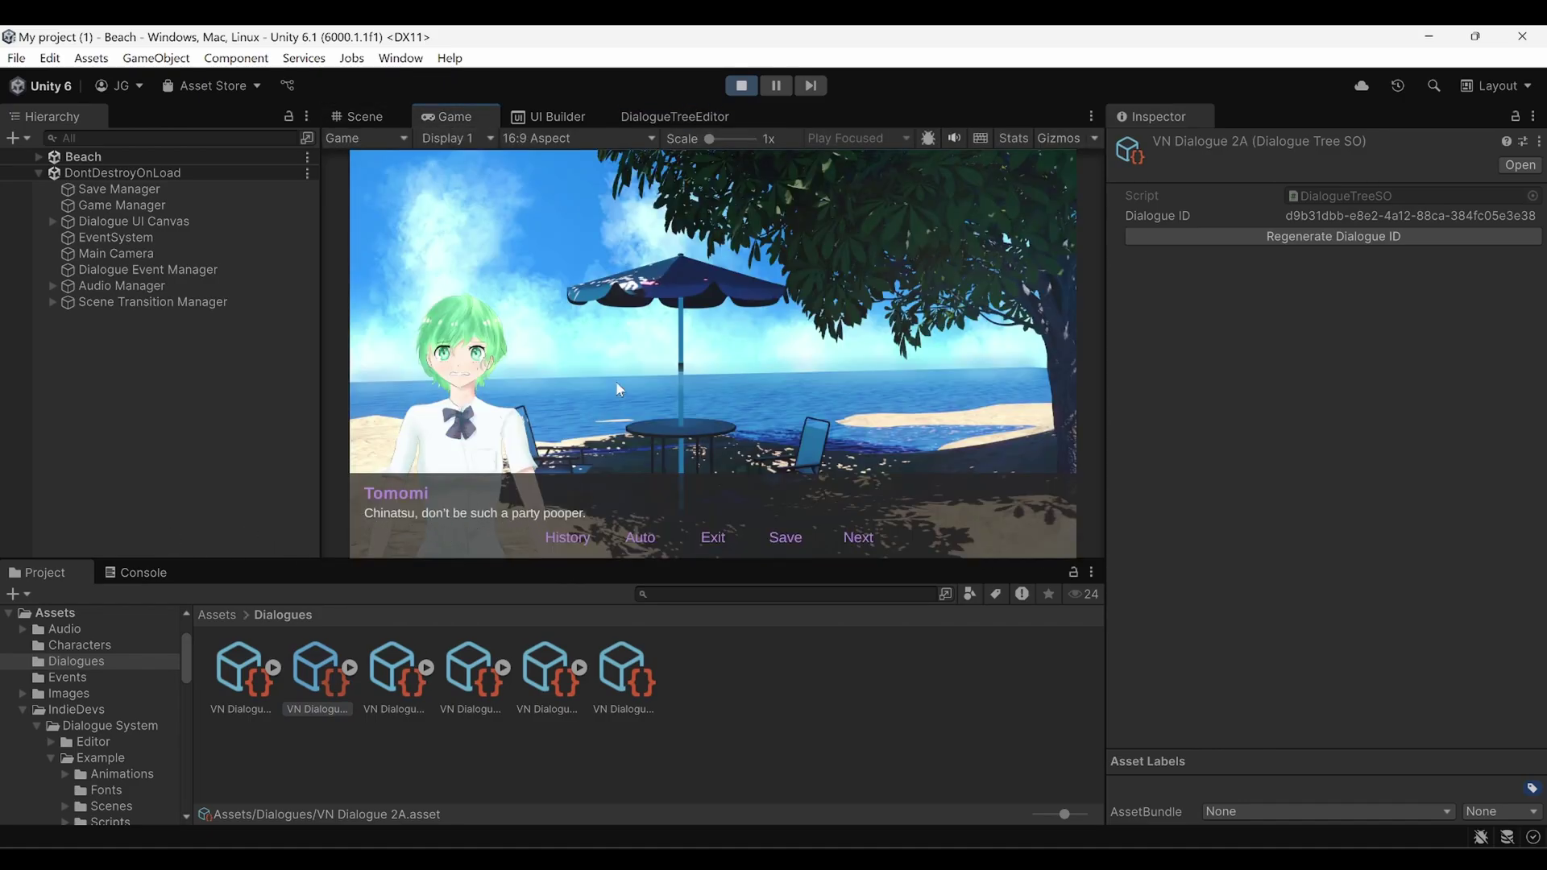
{"action": "left_click", "coordinate": [665, 109]}
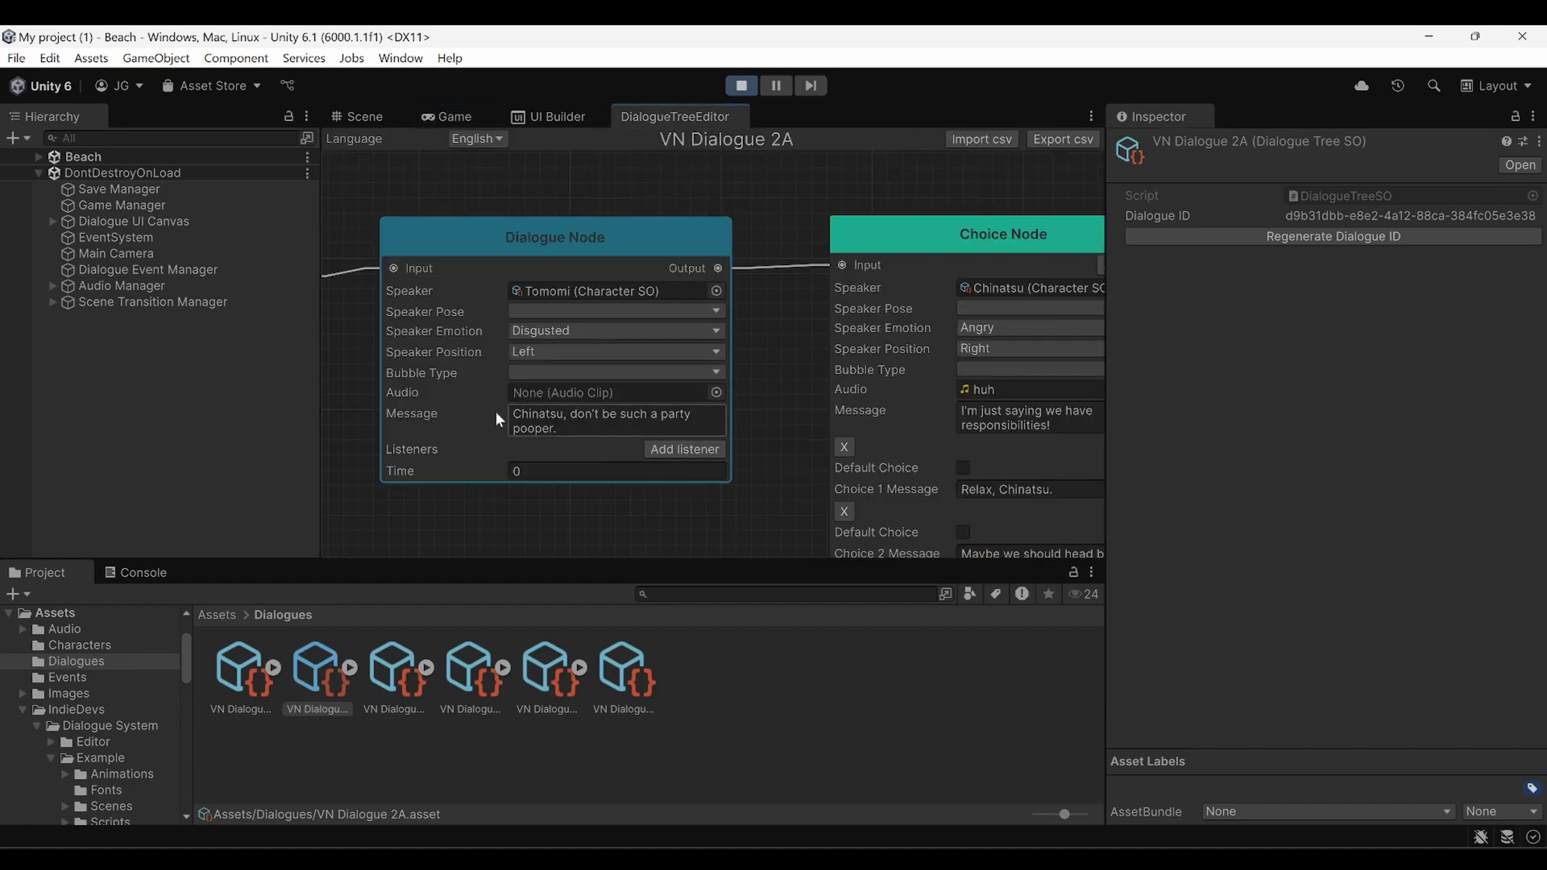
{"action": "left_click", "coordinate": [566, 423]}
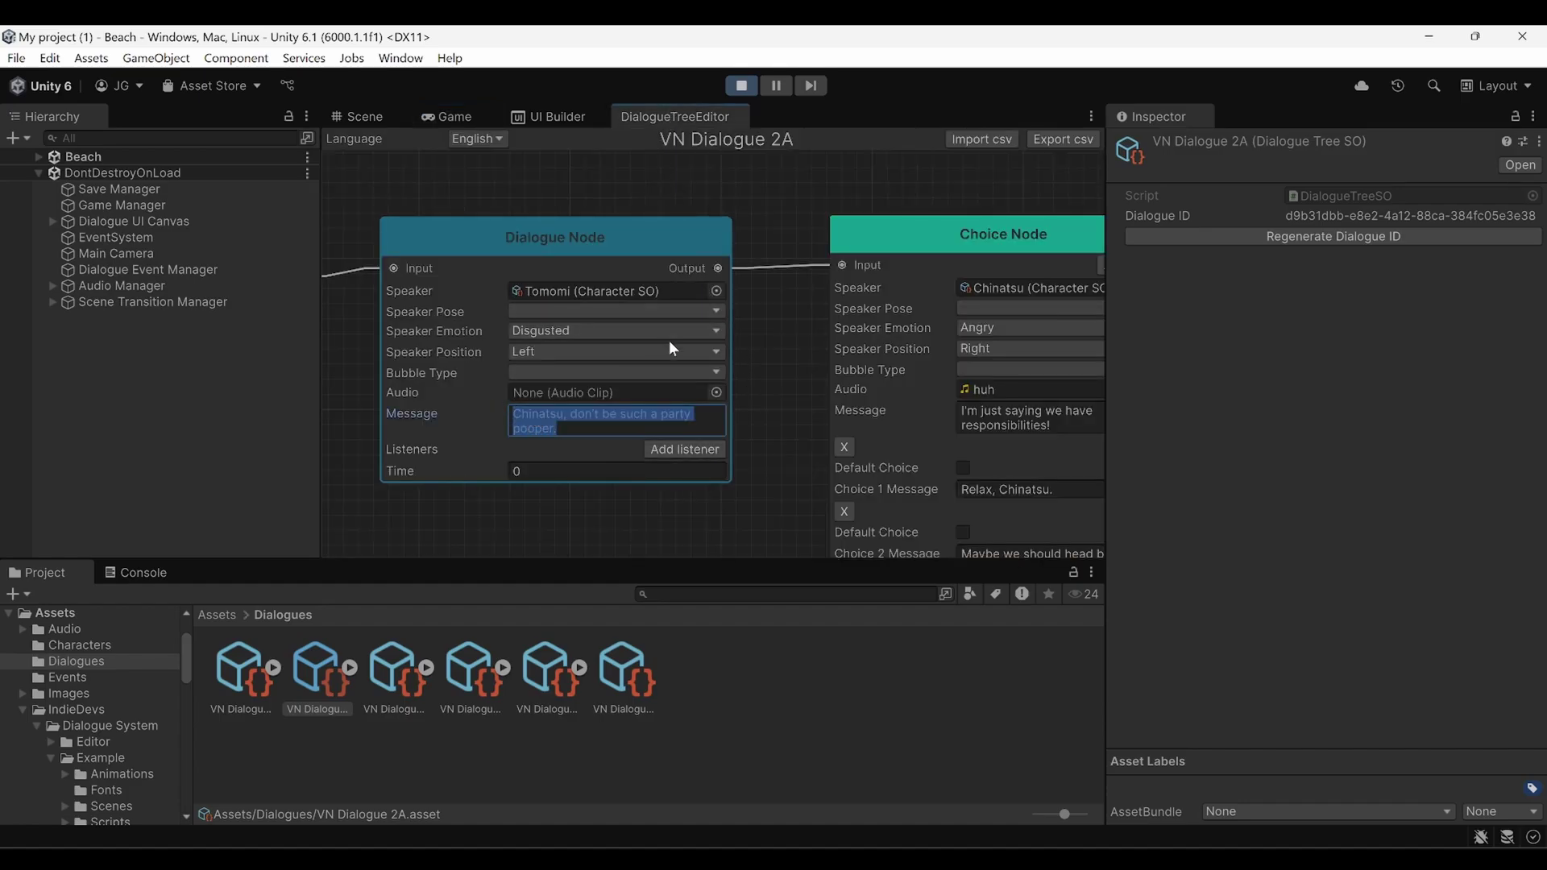
{"action": "middle_click_drag", "start_coordinate": [762, 404], "coordinate": [455, 370]}
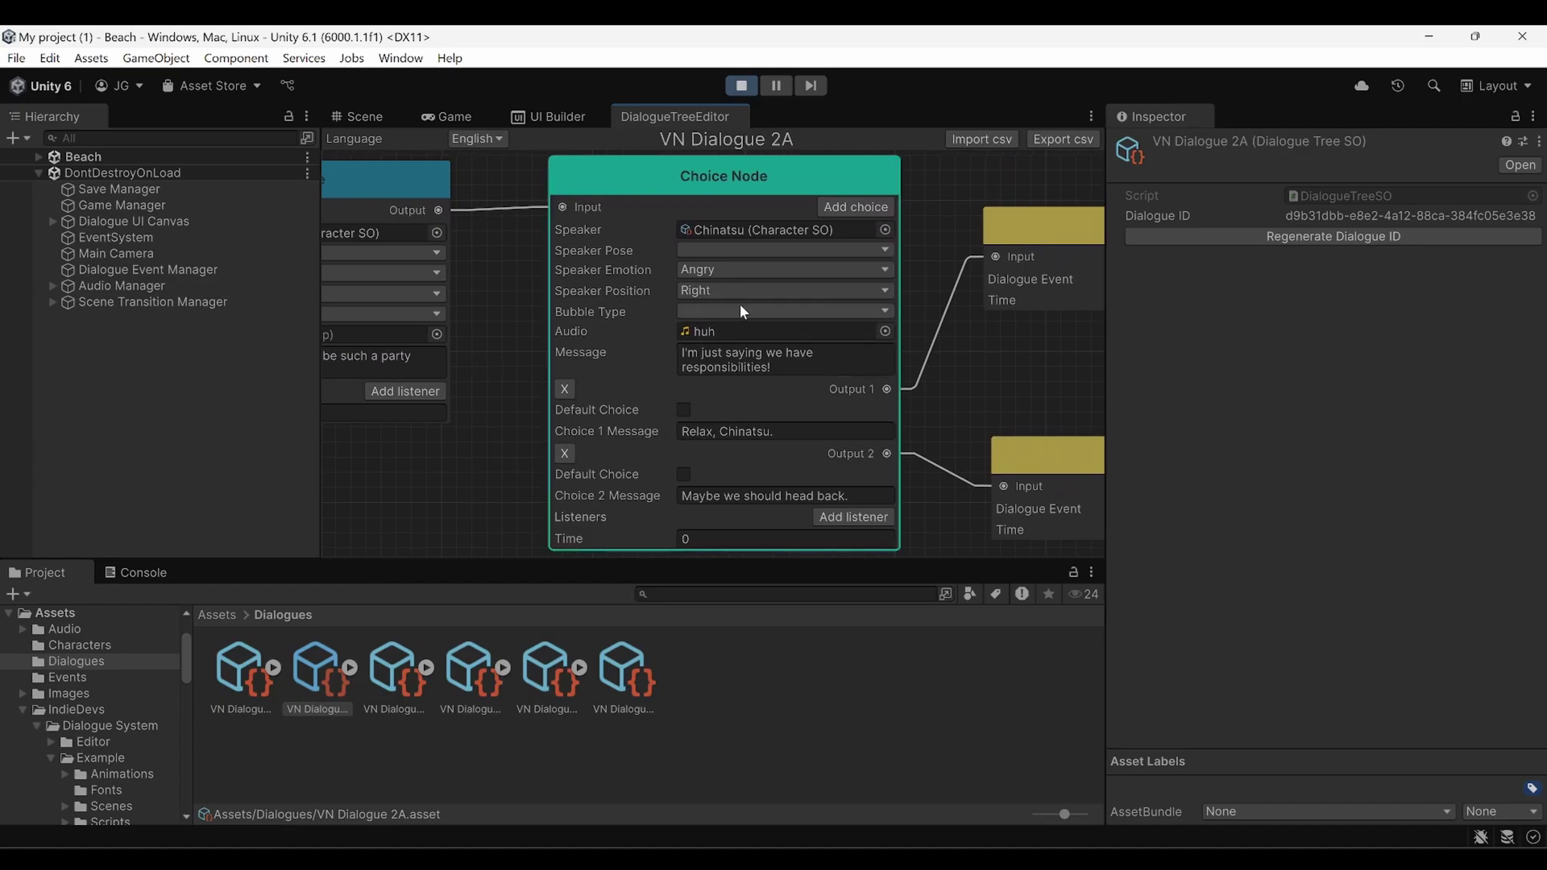
{"action": "left_click", "coordinate": [749, 367]}
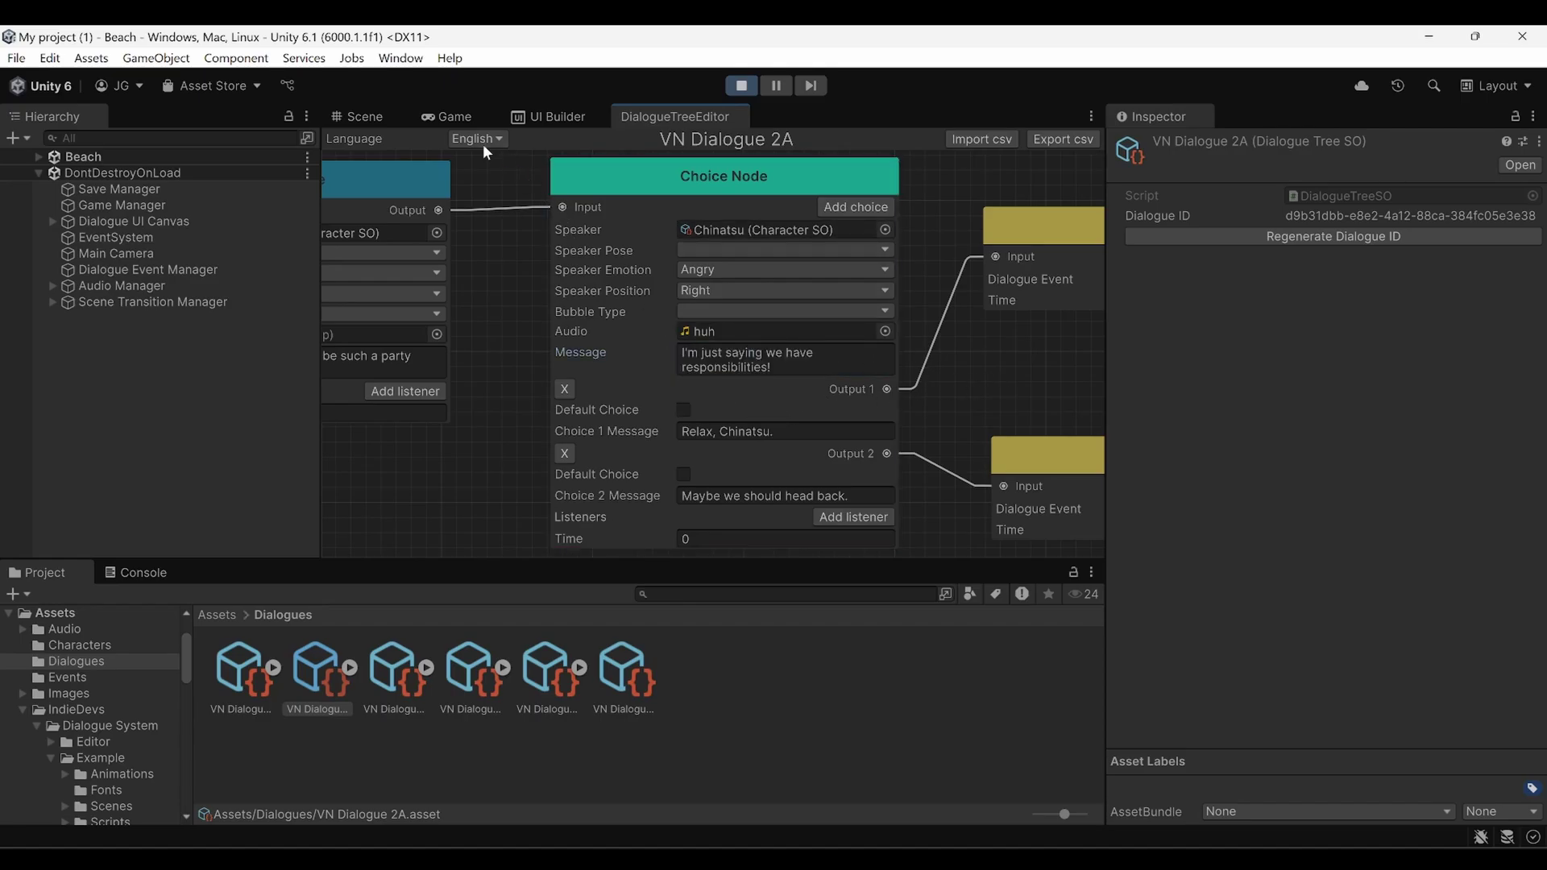
{"action": "left_click", "coordinate": [562, 261]}
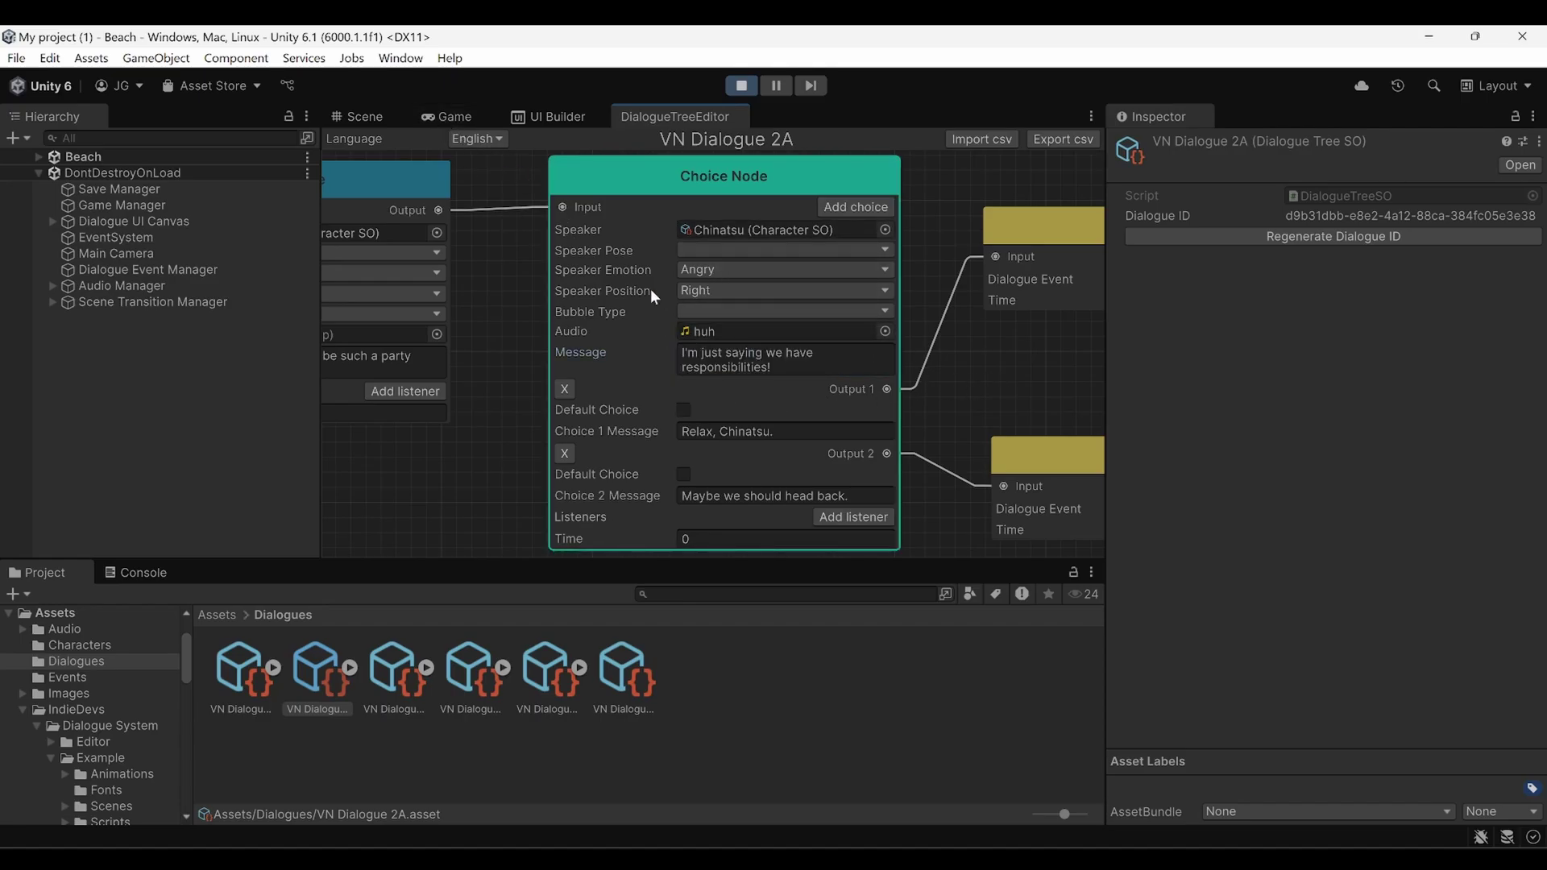
{"action": "left_click", "coordinate": [449, 117]}
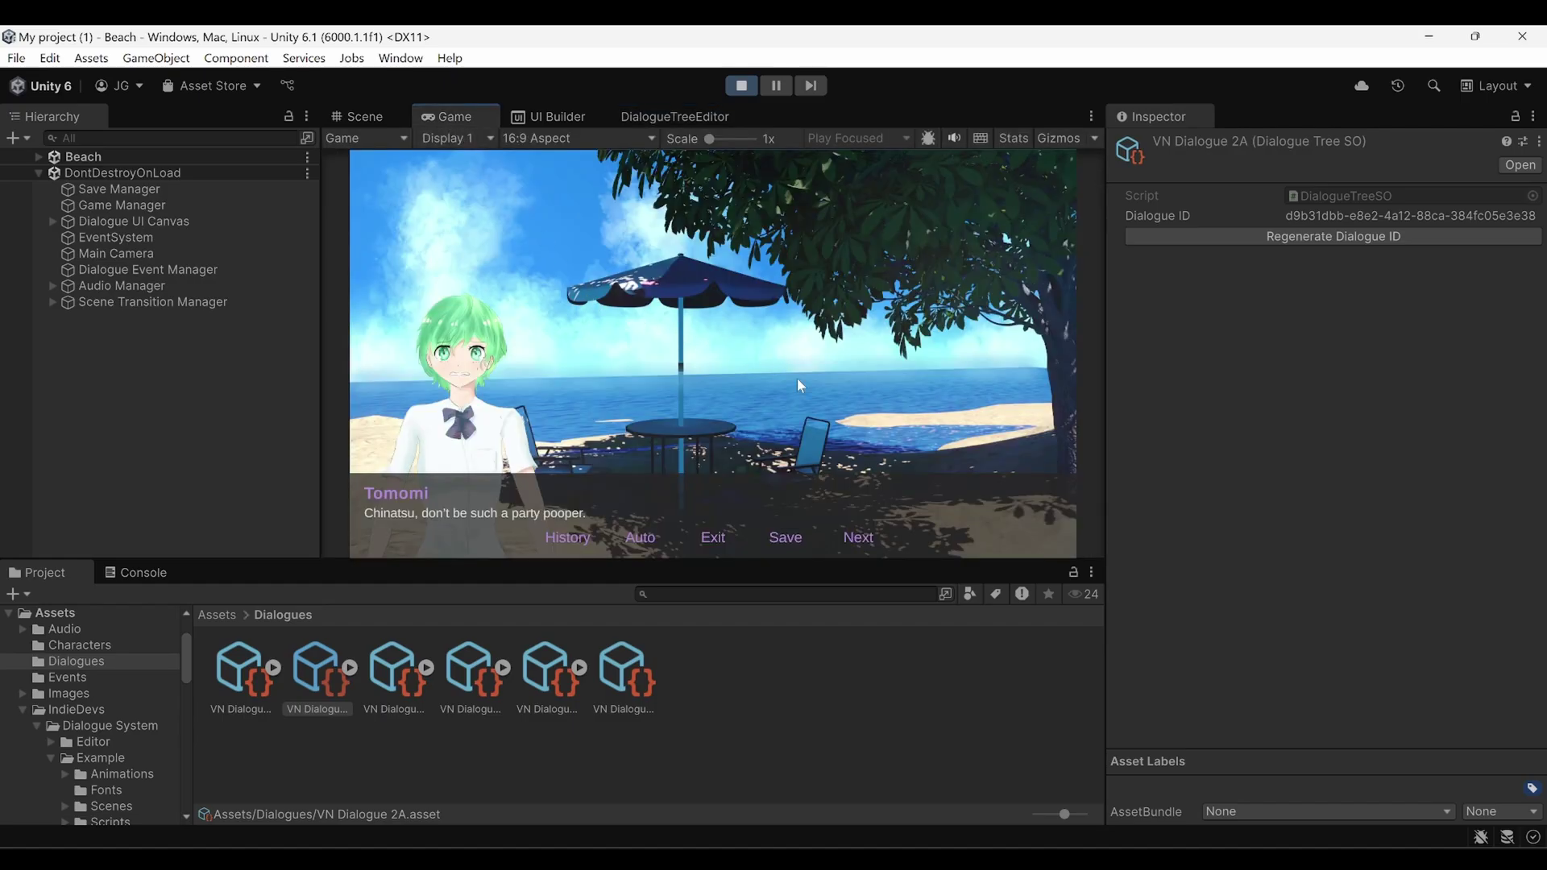
Advance to Chinatsu's line and answer 'Relax, Chinatsu.'.
{"action": "key", "text": "XF86AudioLowerVolume"}
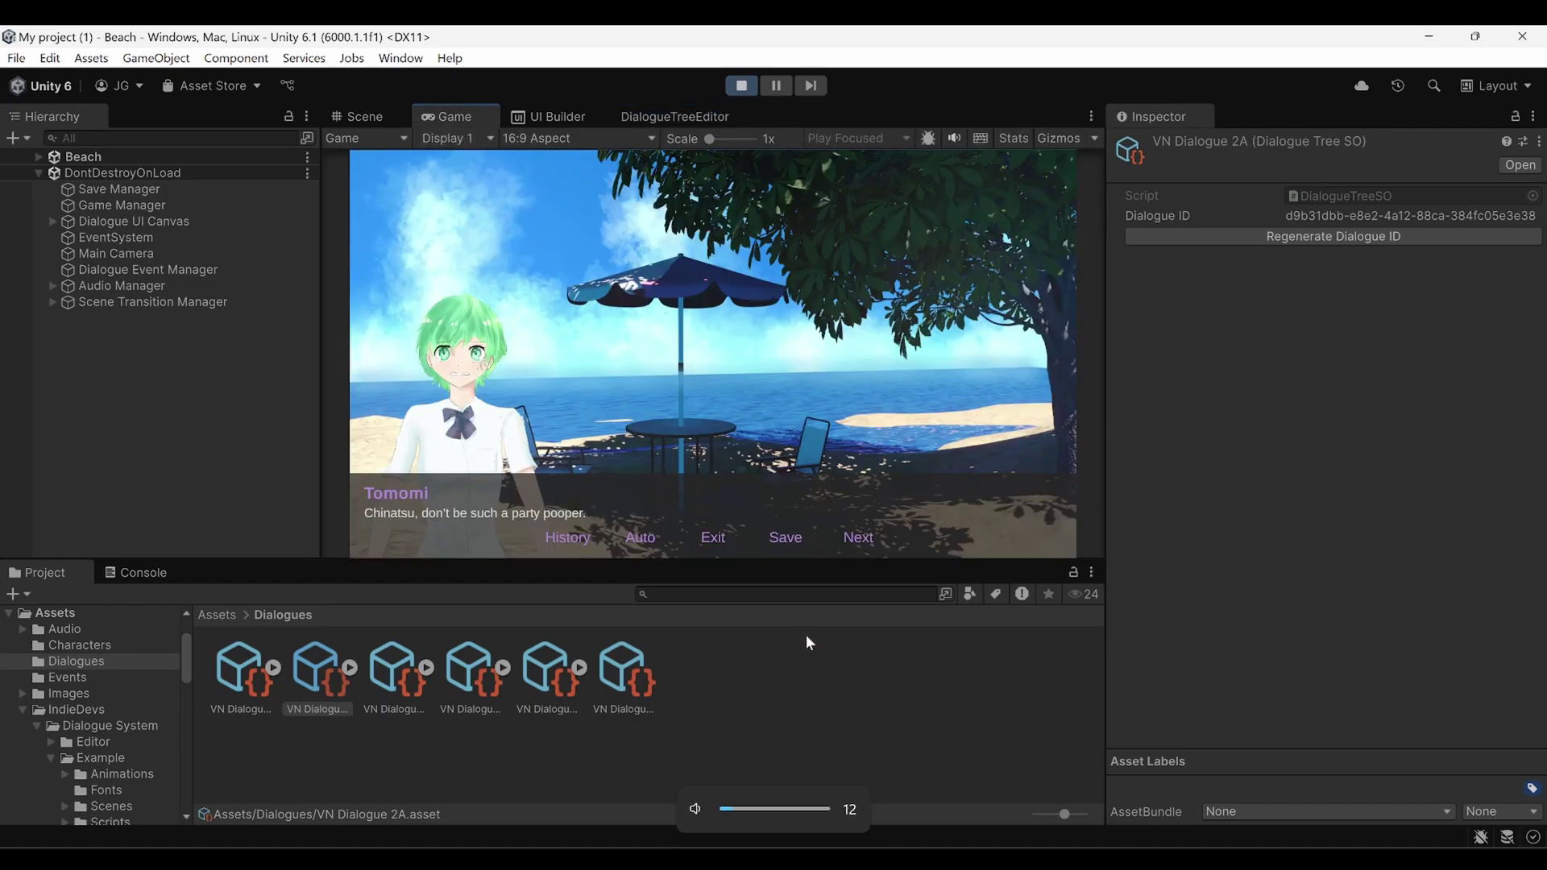
{"action": "left_click", "coordinate": [810, 642]}
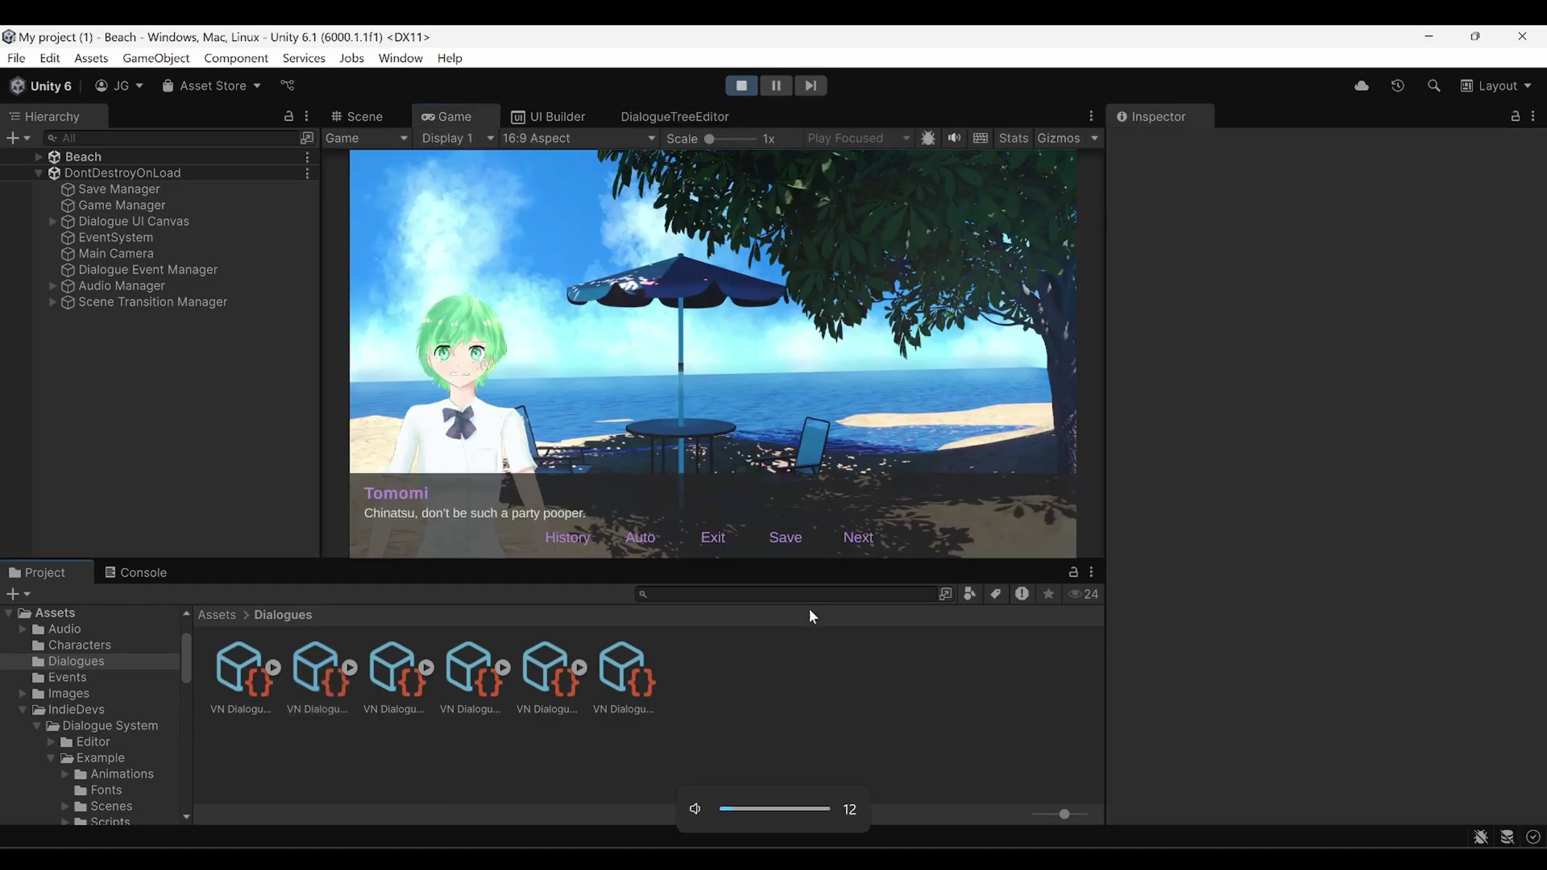
{"action": "left_click", "coordinate": [866, 537]}
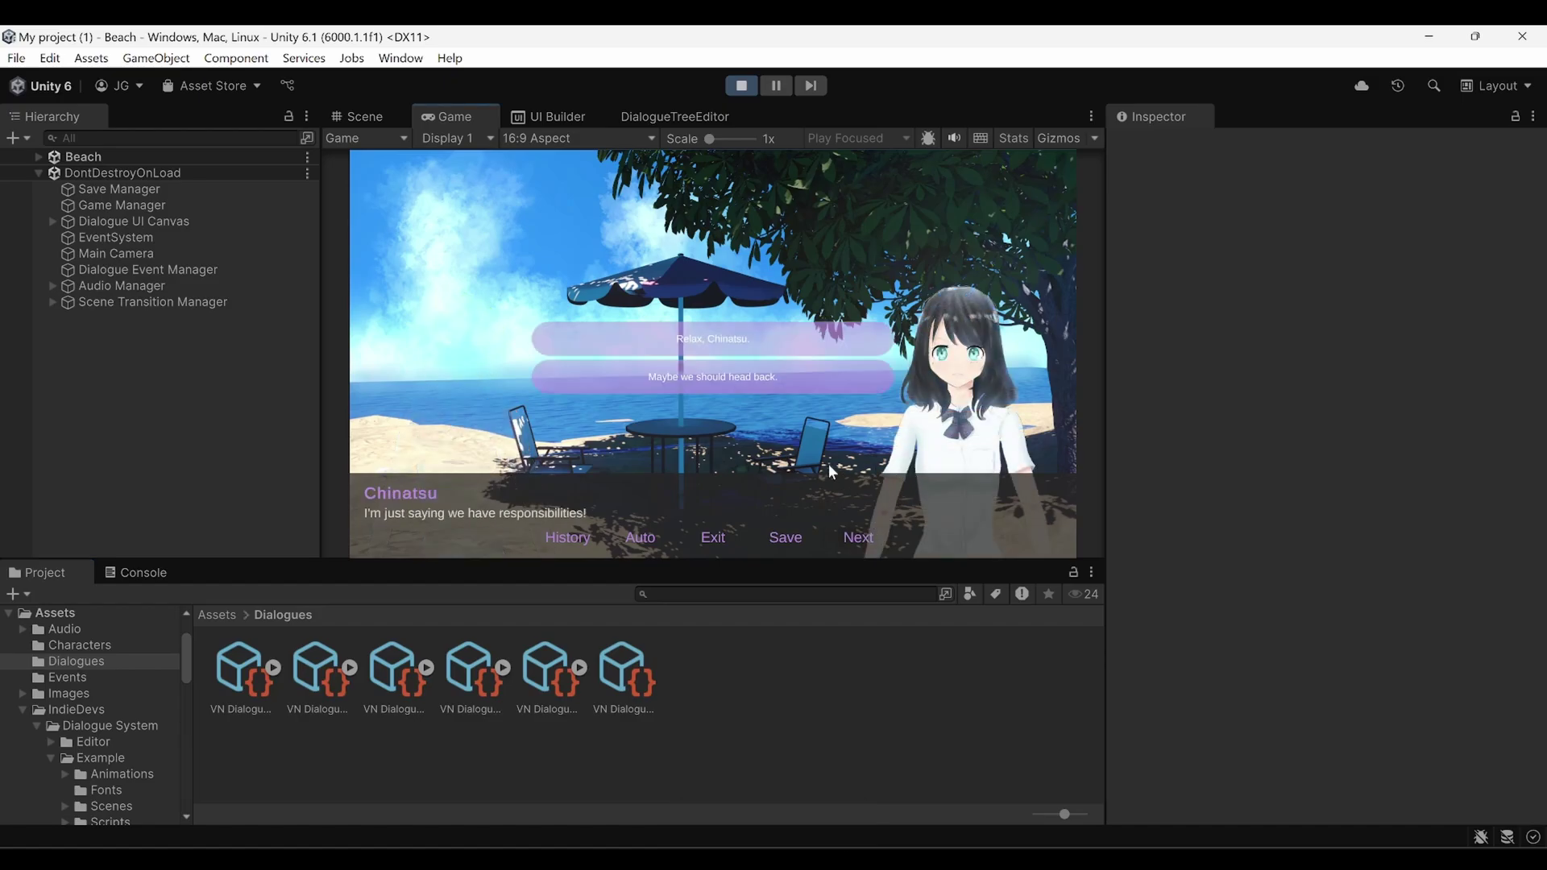
{"action": "key", "text": "XF86AudioLowerVolume"}
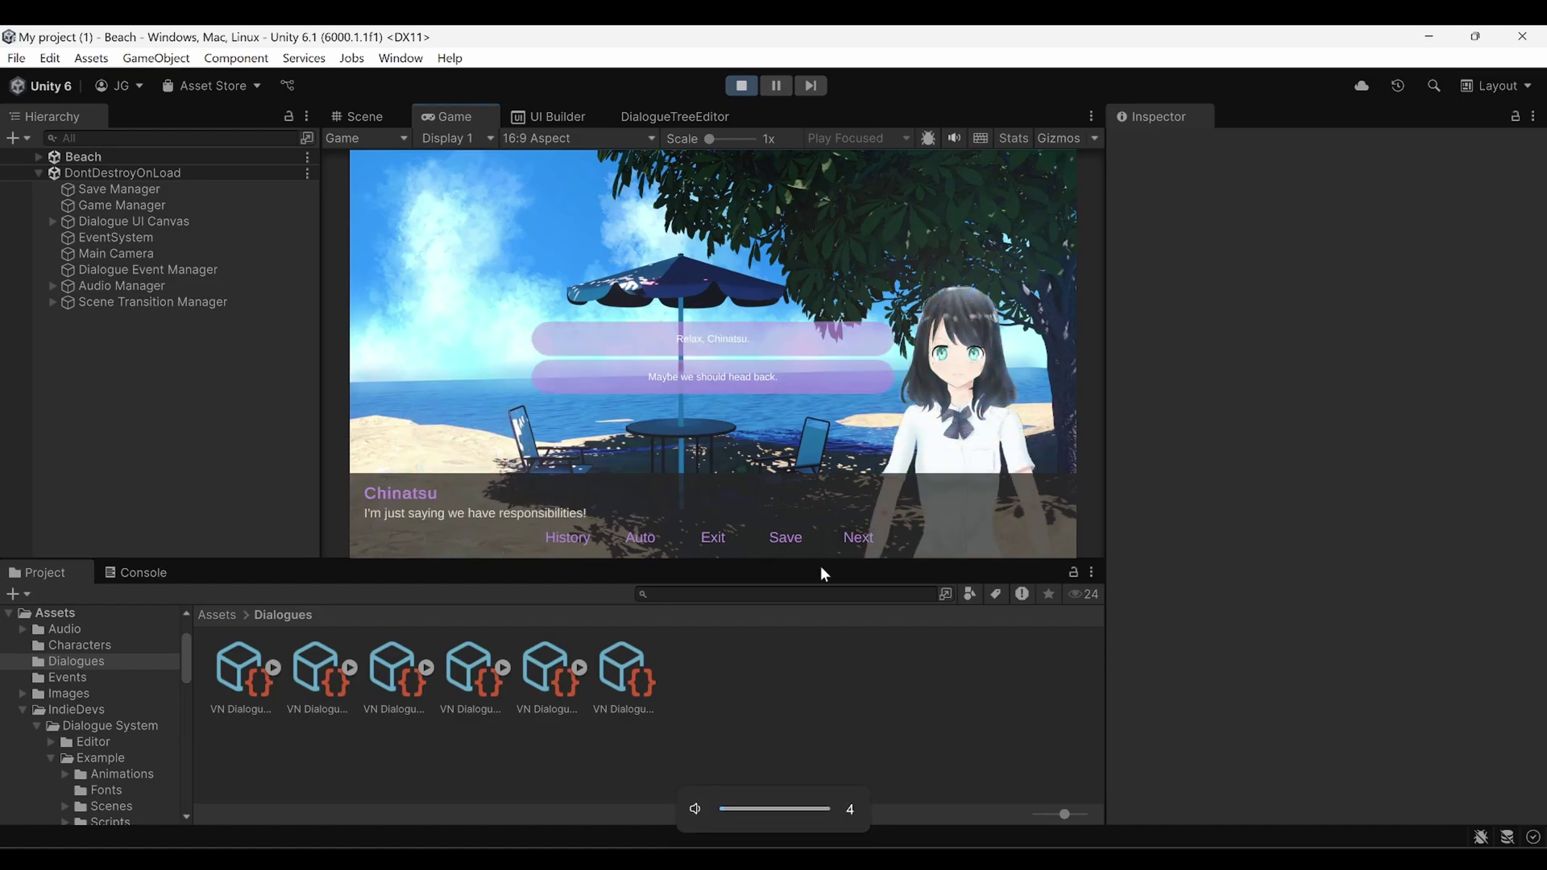
{"action": "left_click", "coordinate": [753, 346]}
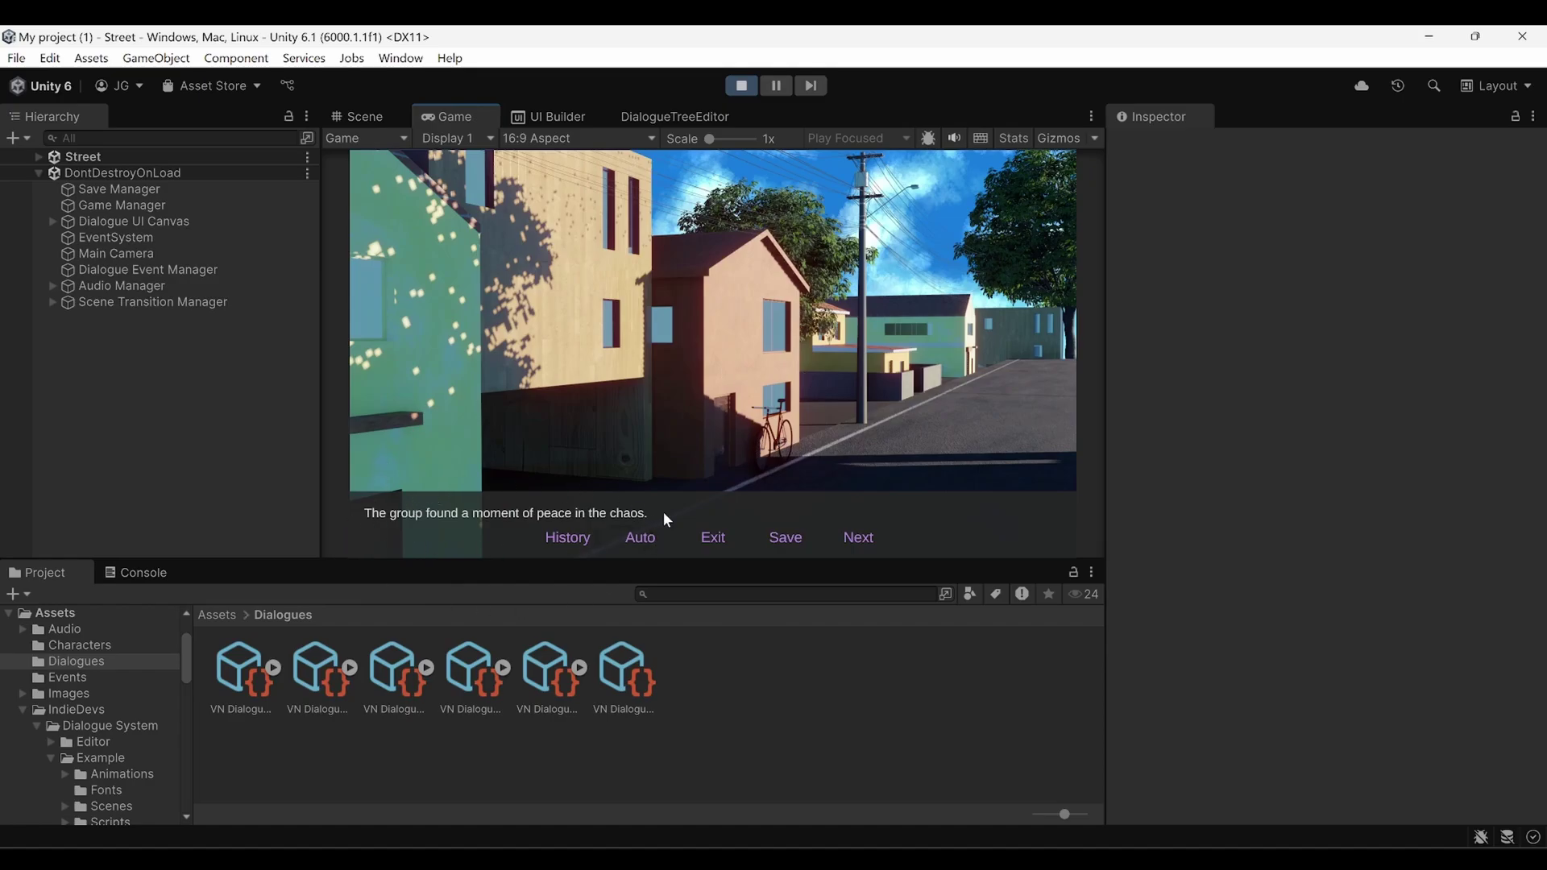
Advance through the Street scene dialogue until THE END appears.
{"action": "left_click", "coordinate": [863, 535]}
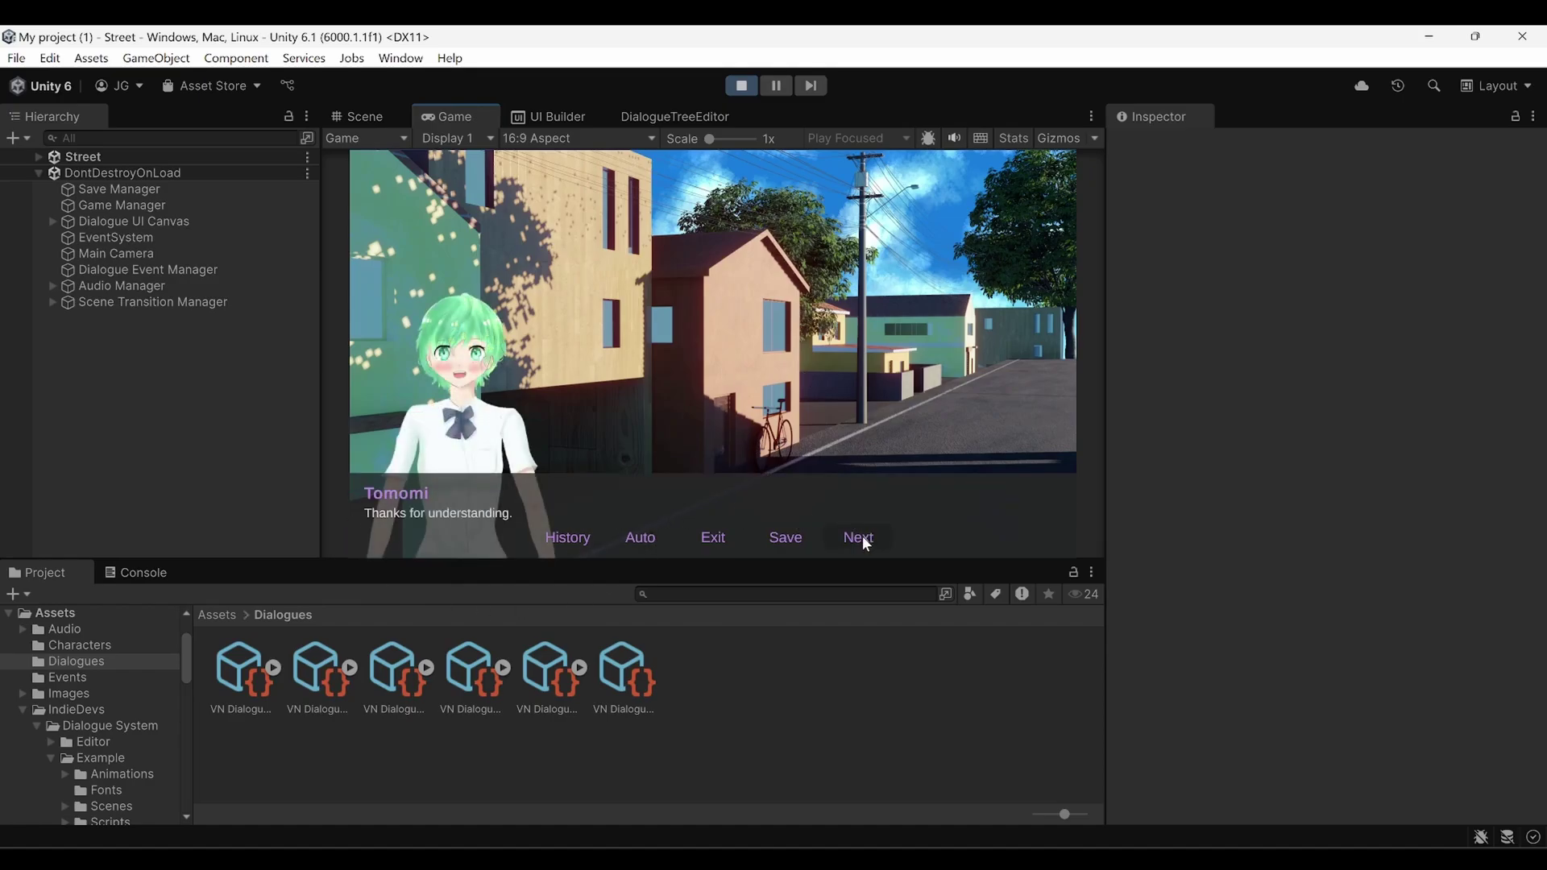
{"action": "left_click", "coordinate": [861, 536]}
{"action": "left_click", "coordinate": [859, 537]}
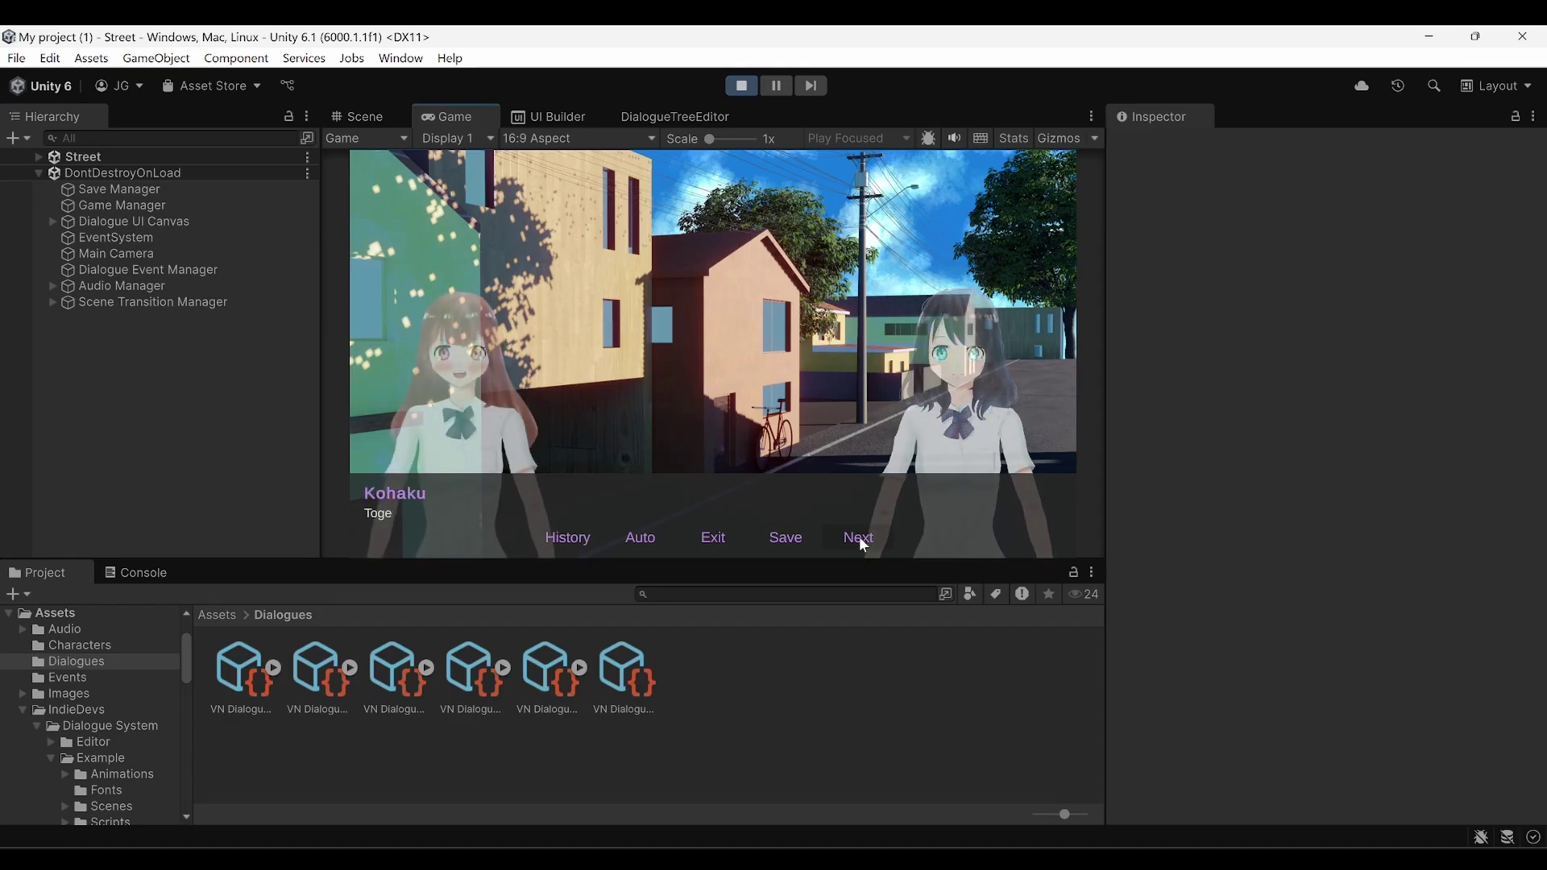
{"action": "left_click", "coordinate": [858, 536]}
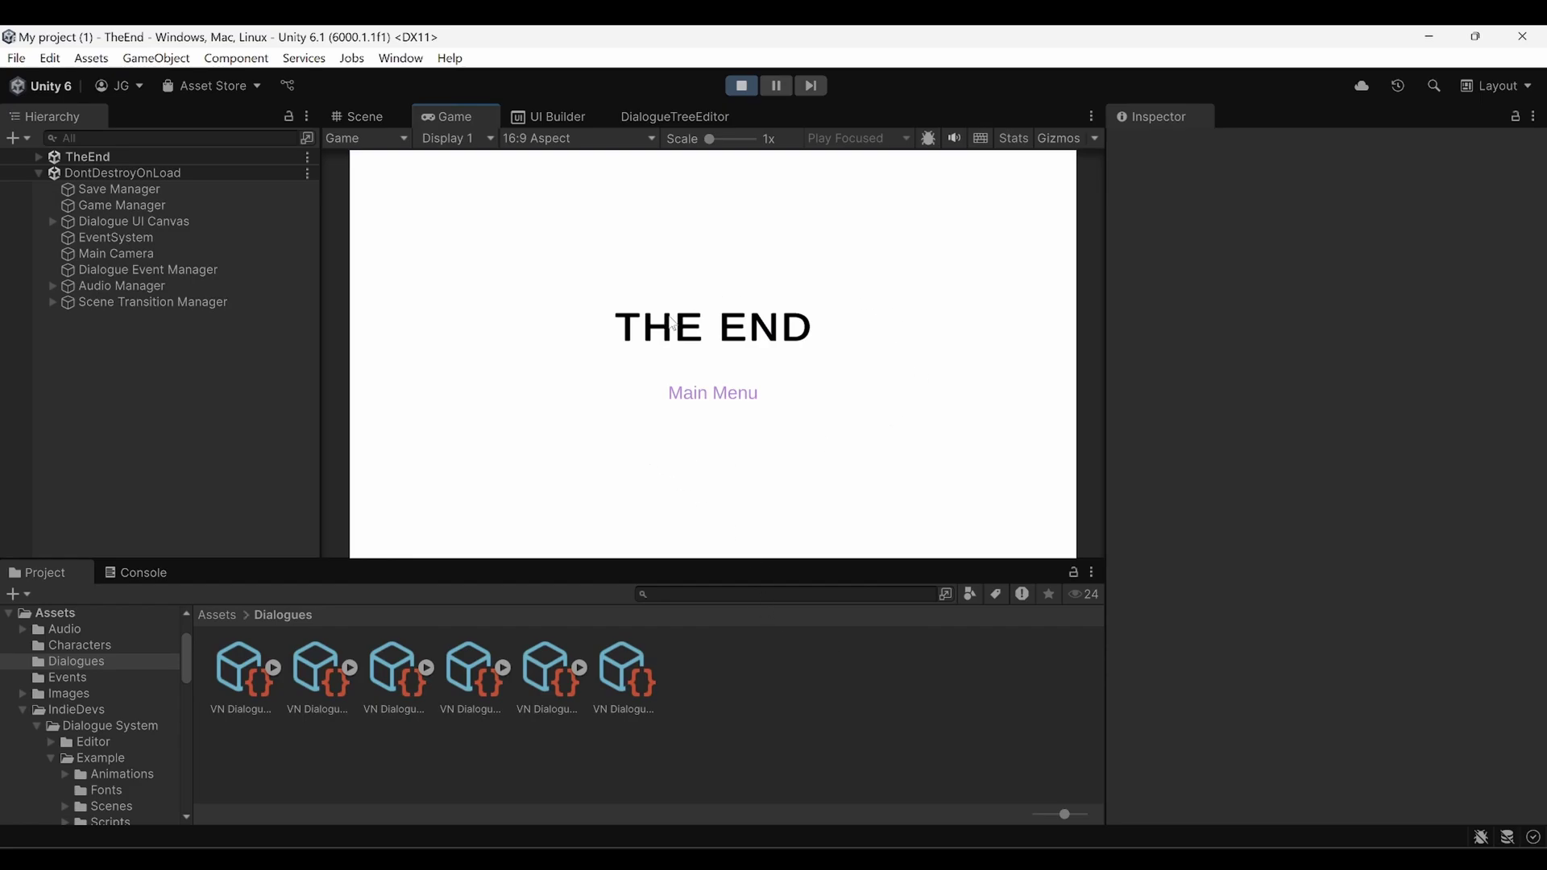
Return to Main Menu, load the saved game, view and close History, then exit.
{"action": "left_click", "coordinate": [746, 405]}
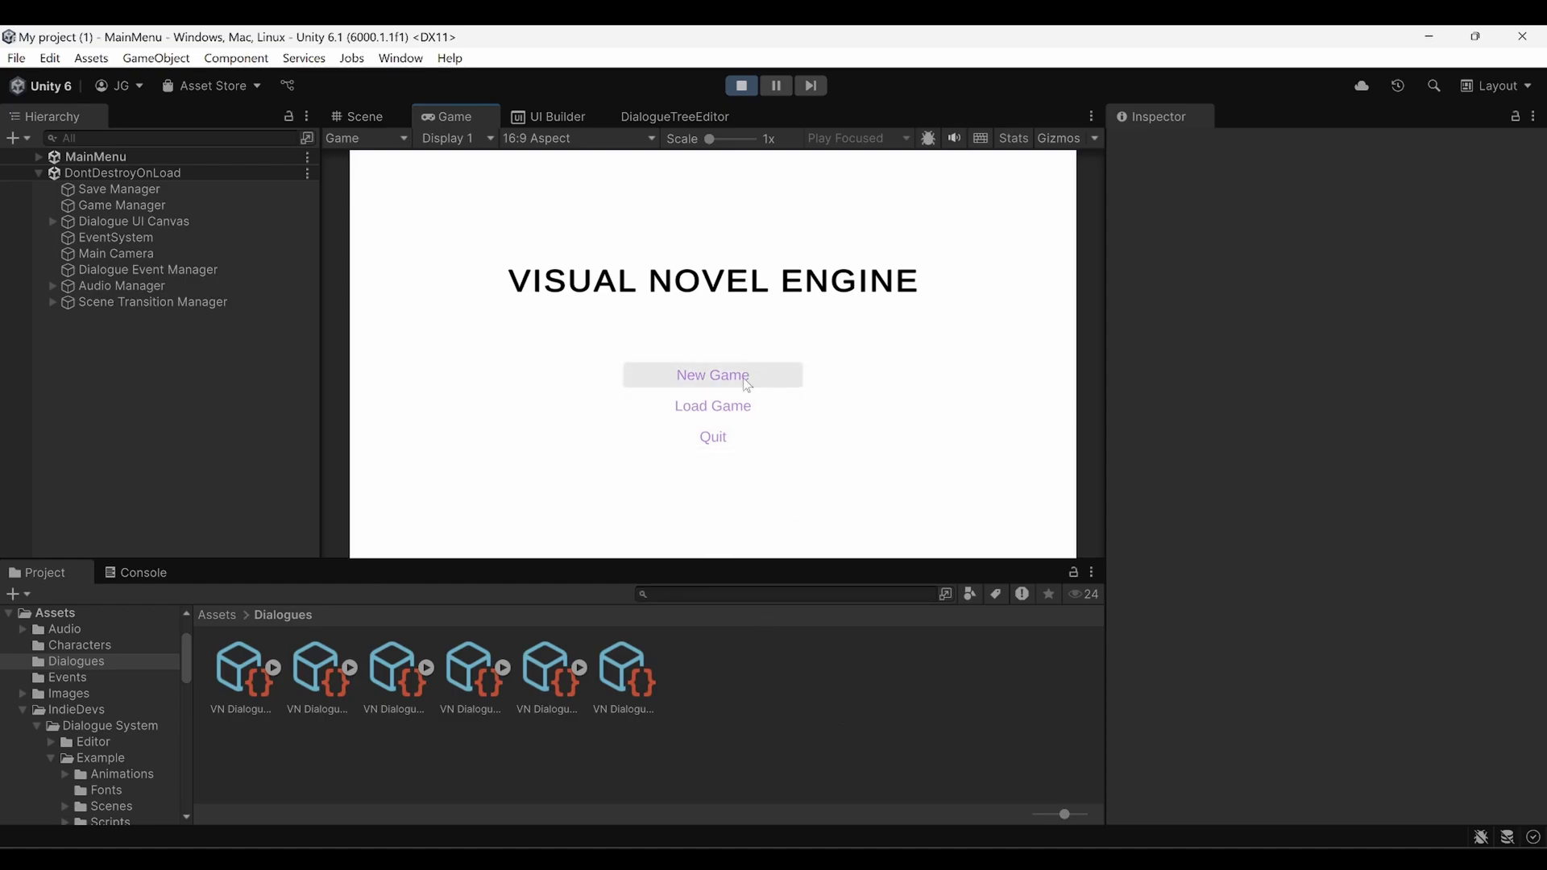
{"action": "left_click", "coordinate": [709, 411]}
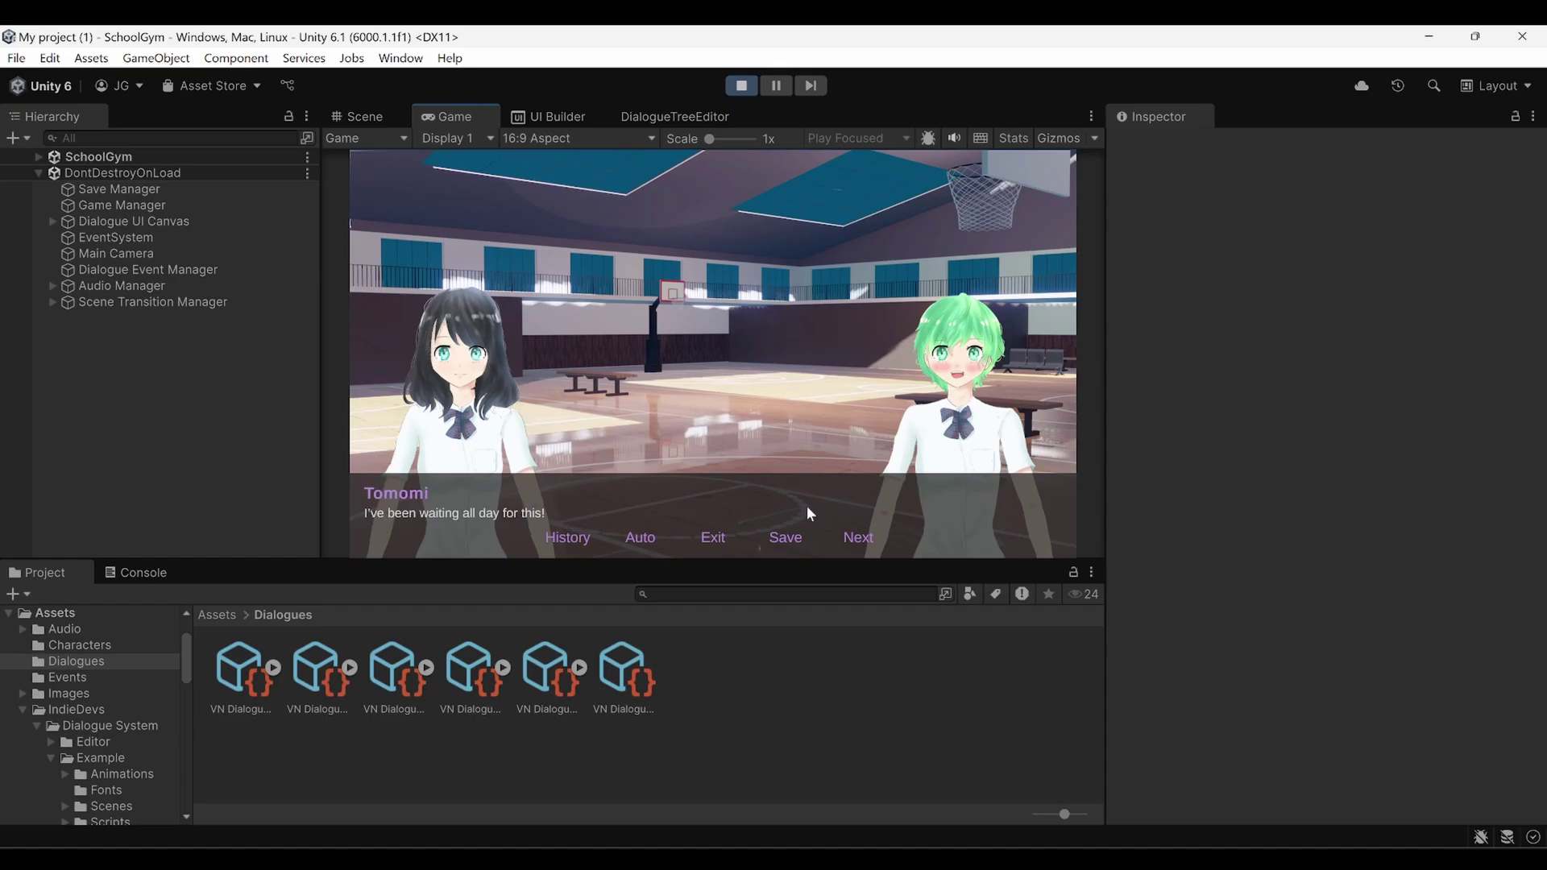
{"action": "left_click", "coordinate": [581, 534]}
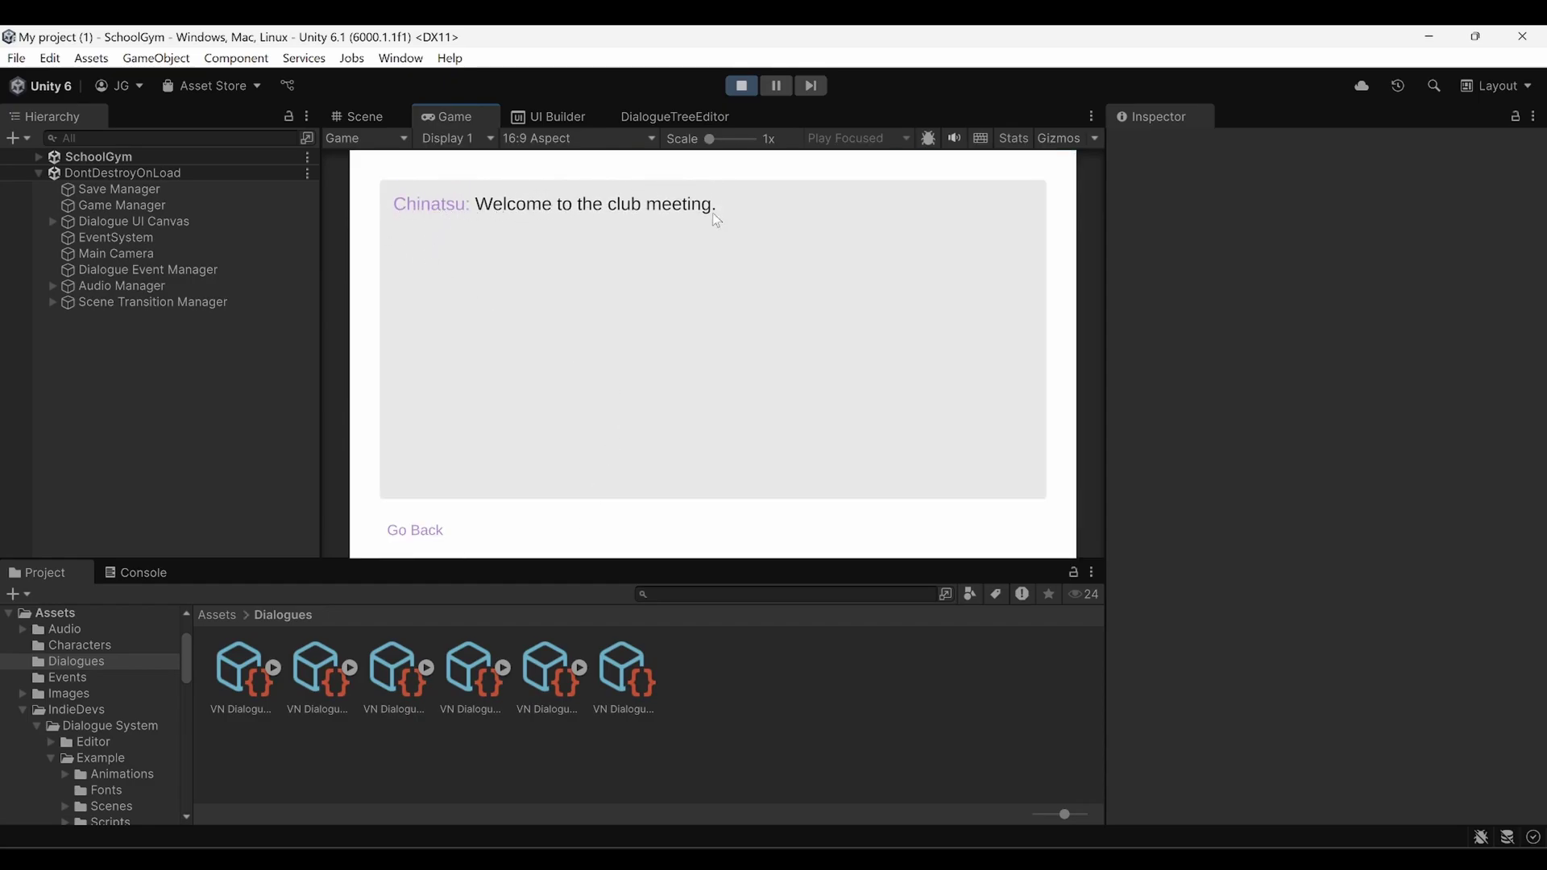
{"action": "left_click", "coordinate": [430, 529]}
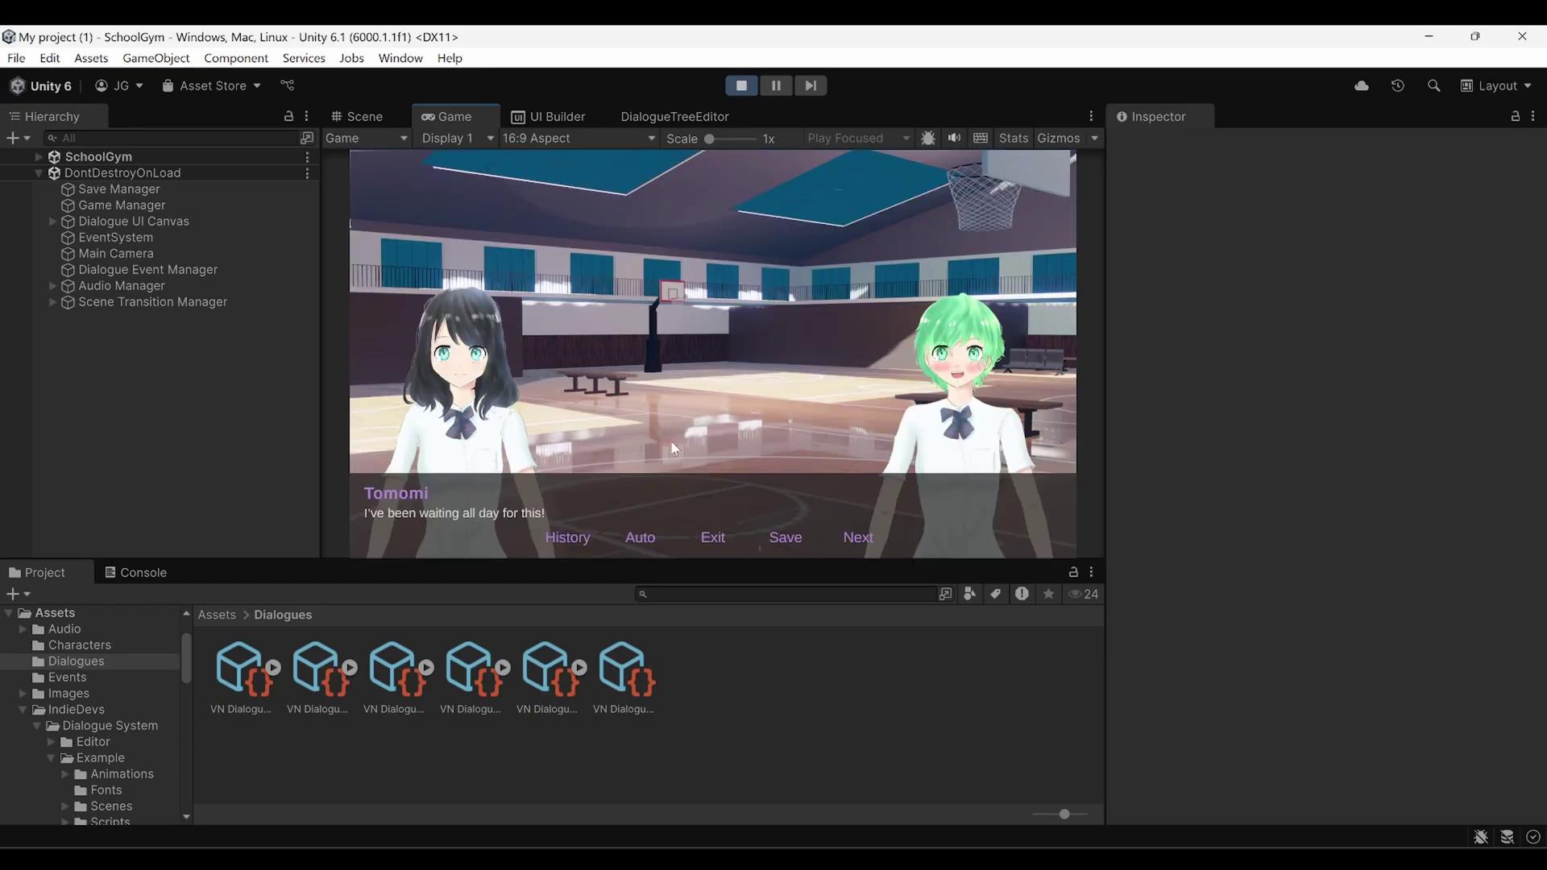
{"action": "left_click", "coordinate": [715, 532]}
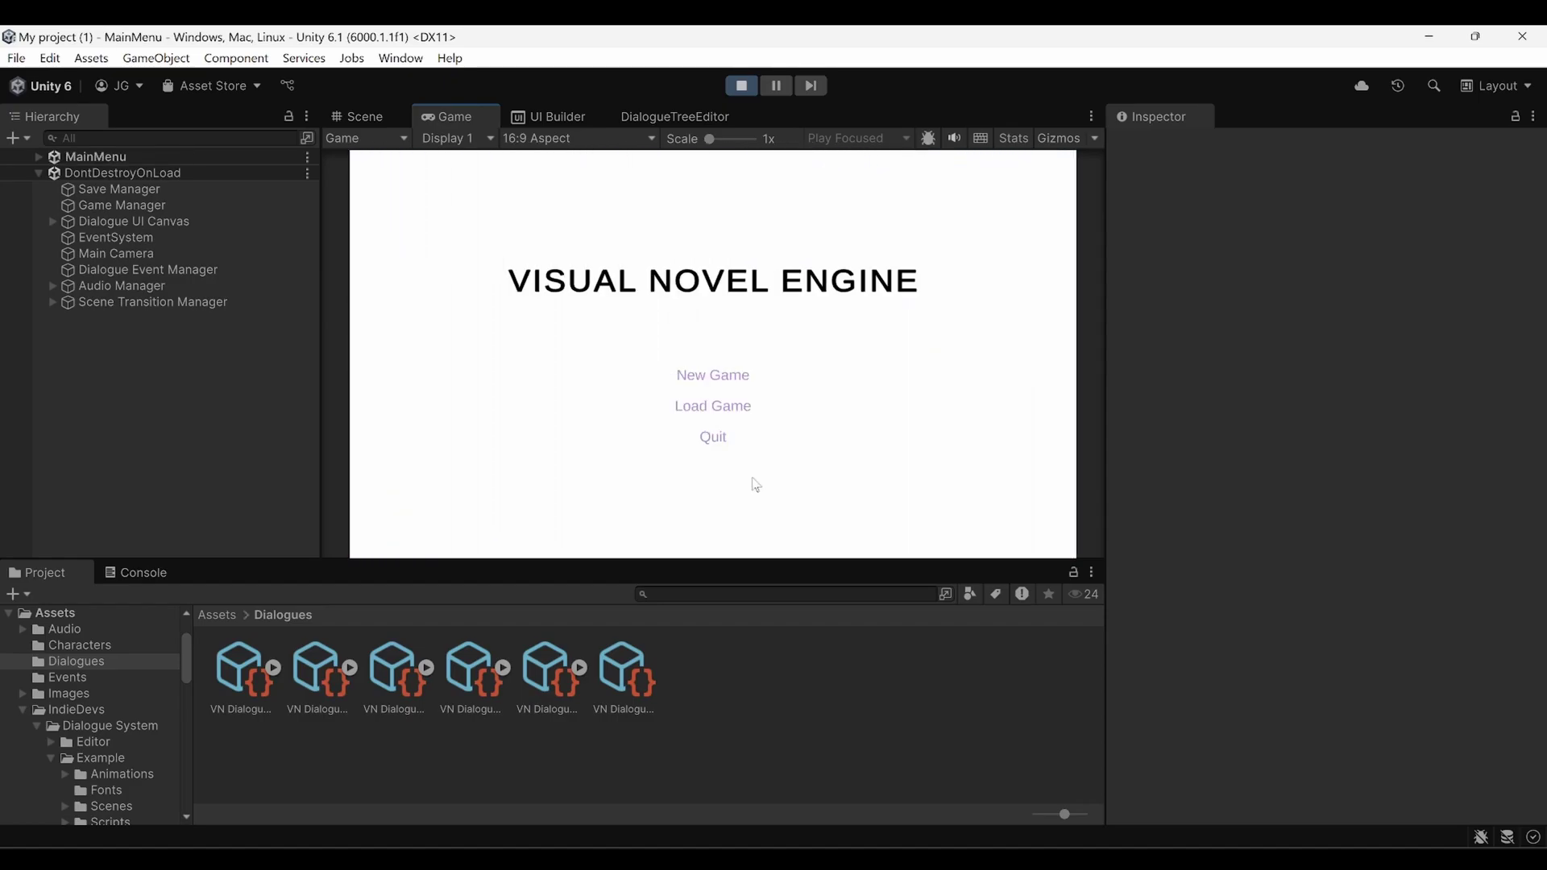
{"action": "left_click", "coordinate": [739, 87]}
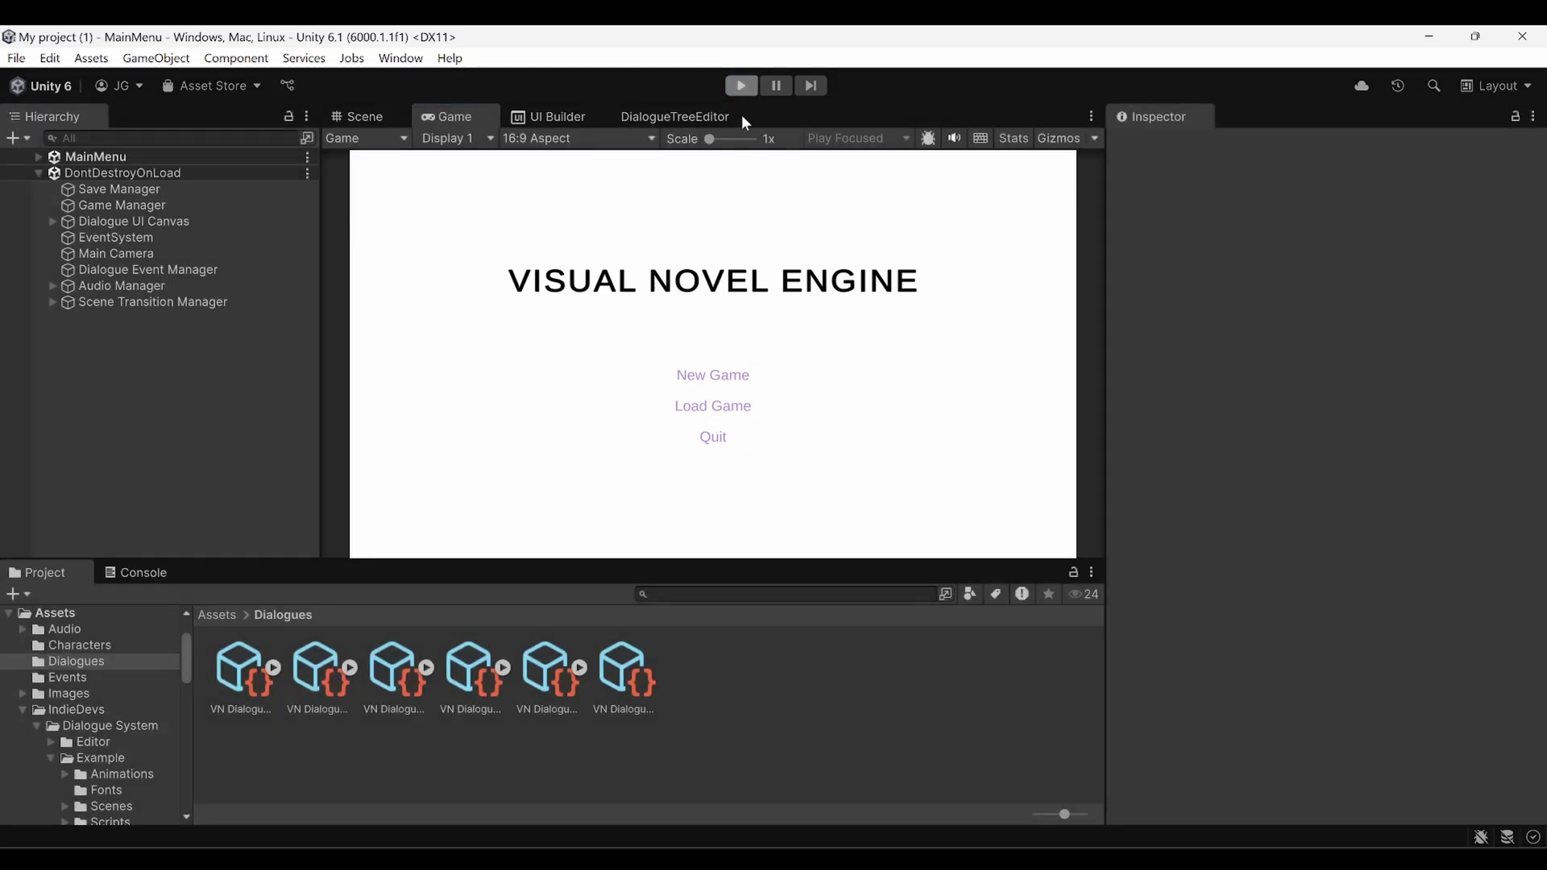